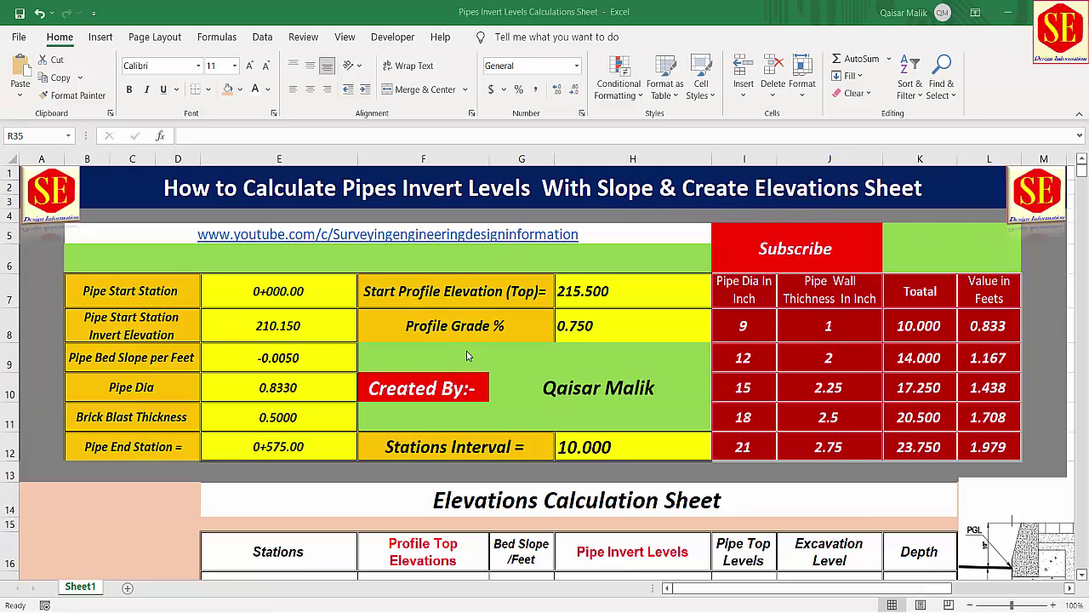
- Review the Pipe Invert Levels, Pipe Top Levels and J19 Excavation Level formulas
scroll(339, 330, down, 1)
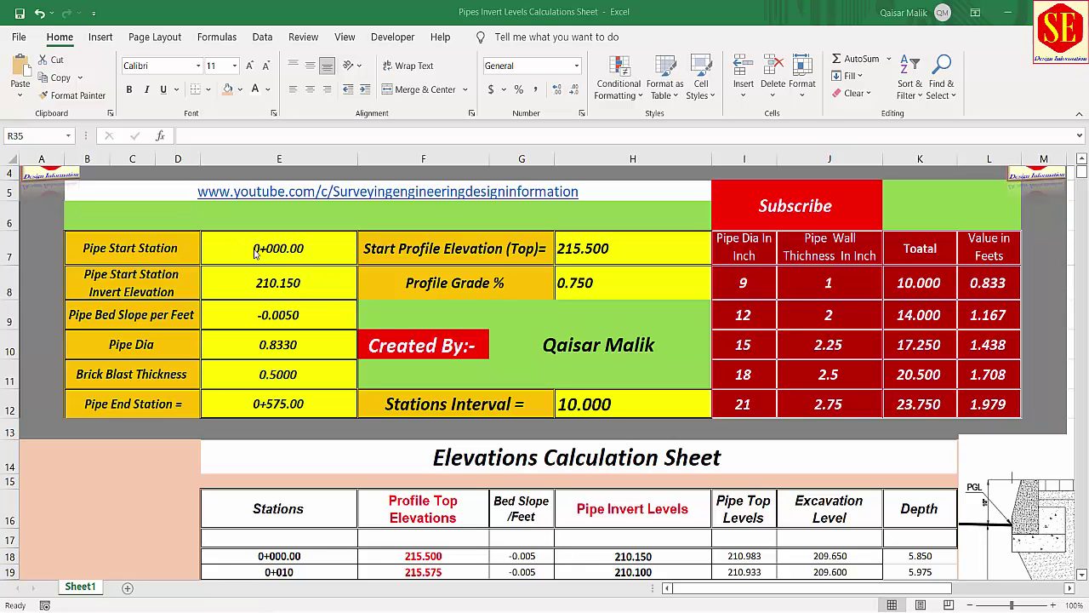
scroll(606, 344, down, 1)
scroll(607, 344, down, 2)
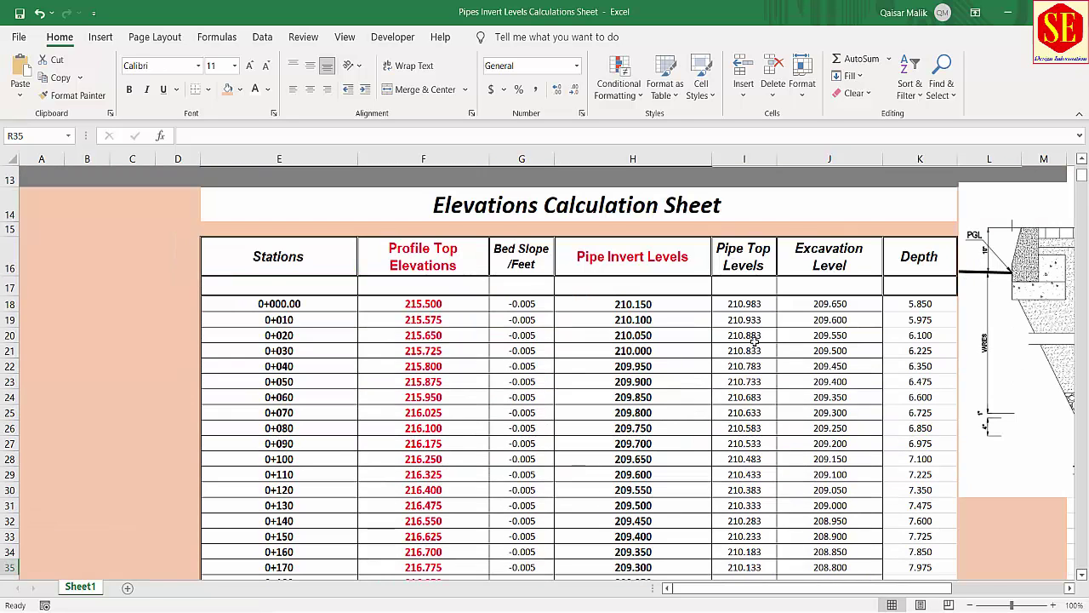
click(632, 256)
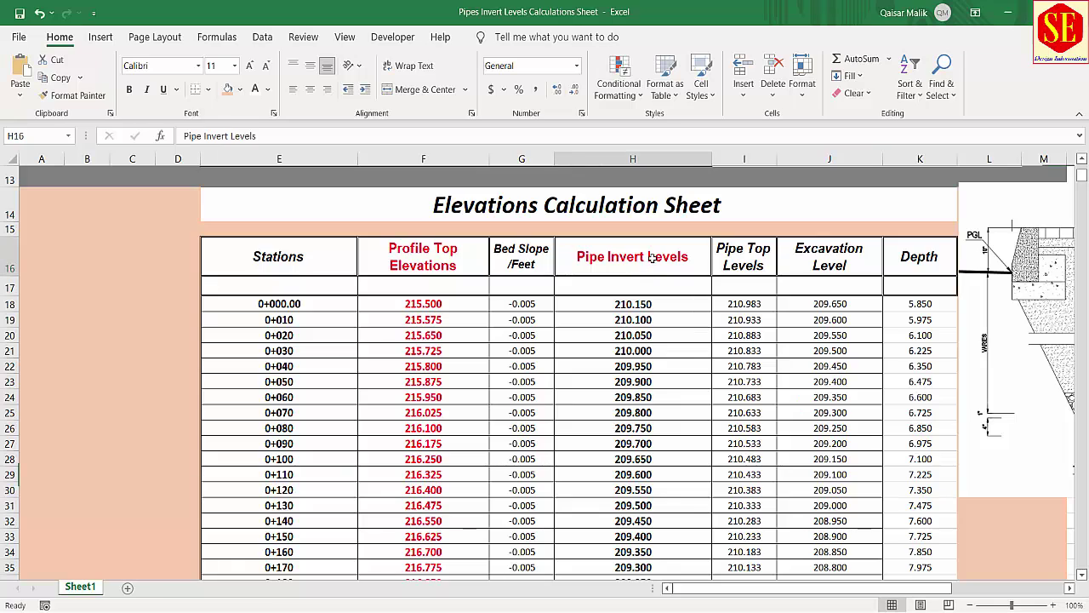
click(634, 335)
click(742, 266)
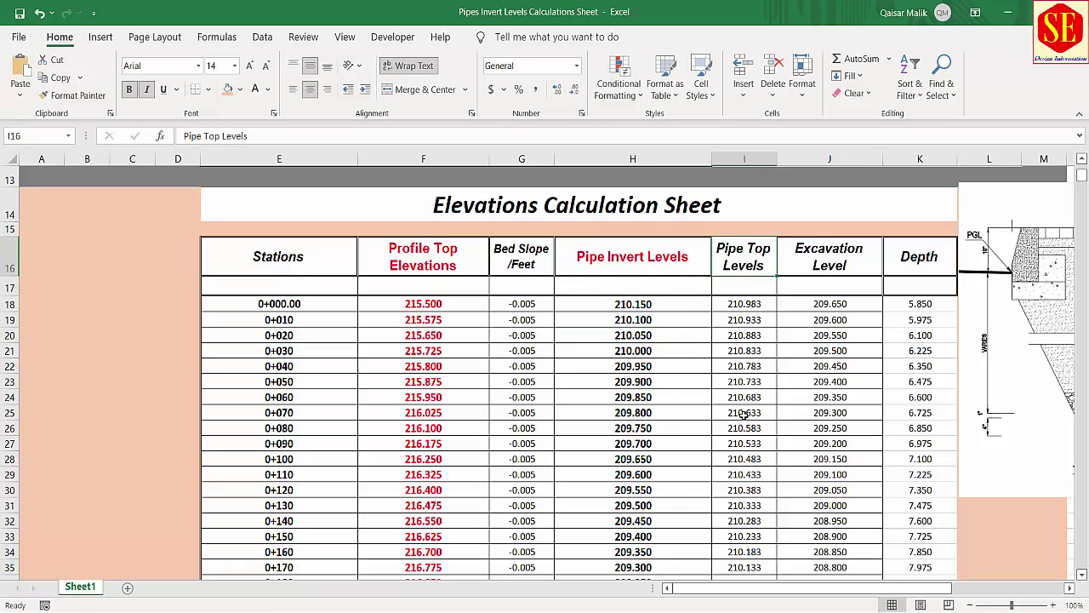
click(830, 322)
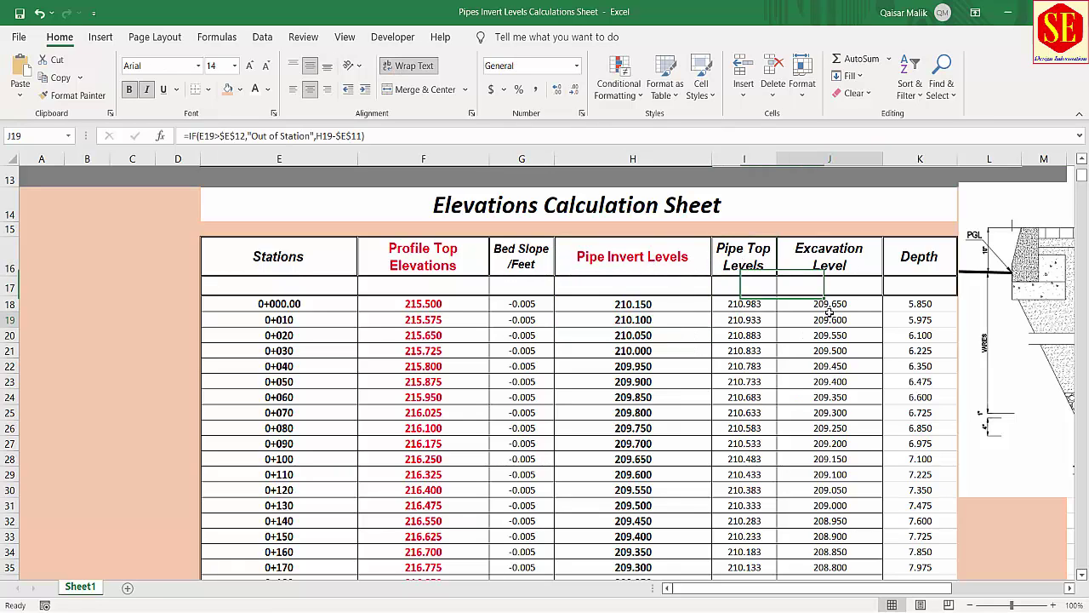
- Check the Pipe Start Station input and the start invert elevation 210.150
scroll(692, 383, up, 3)
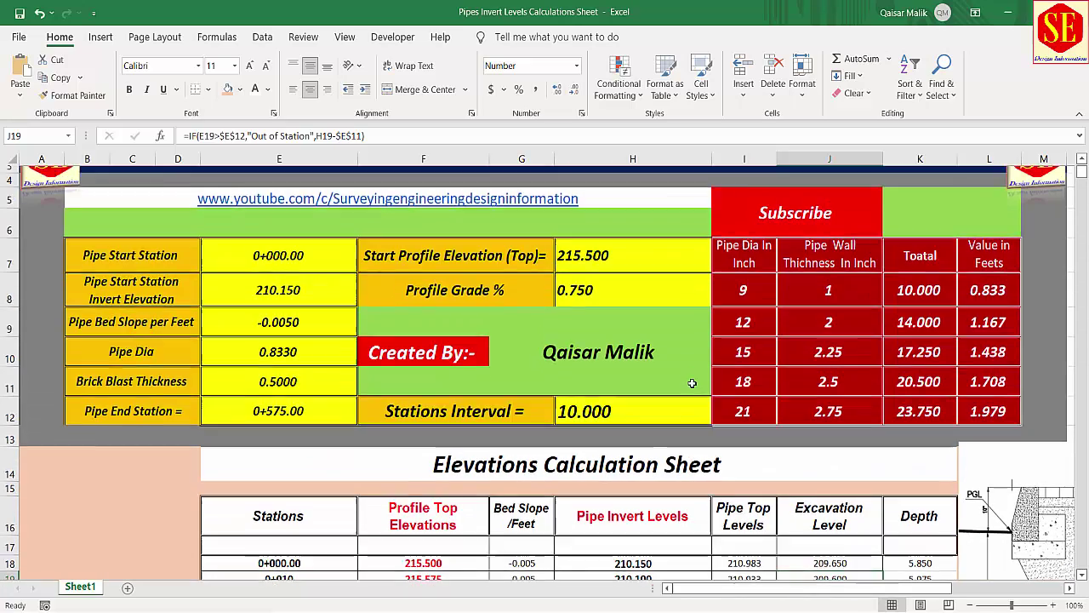
scroll(692, 383, up, 1)
scroll(615, 344, down, 3)
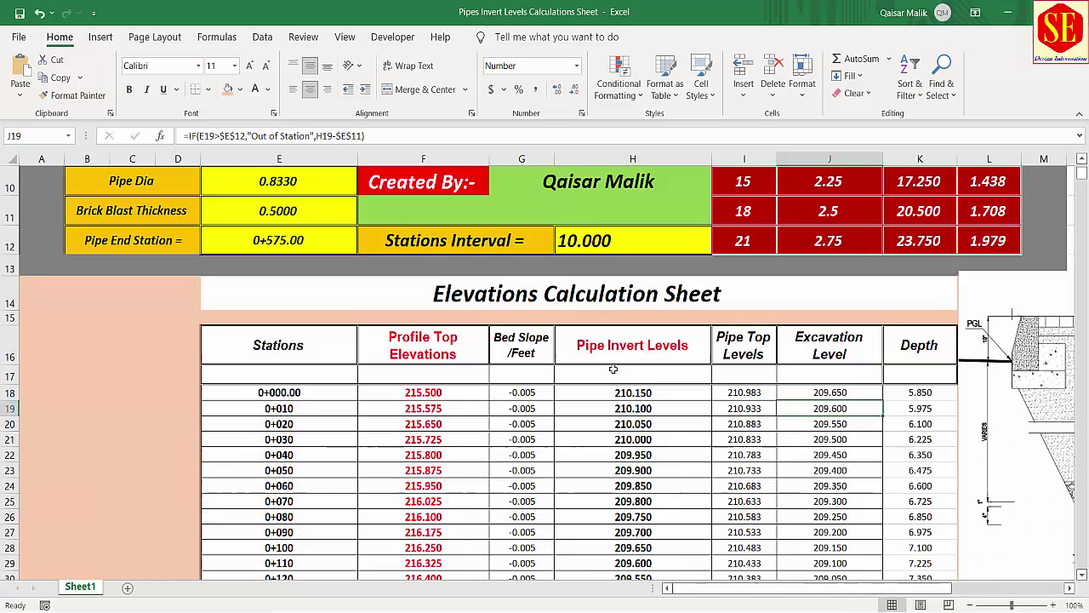
scroll(752, 456, up, 1)
scroll(629, 451, up, 1)
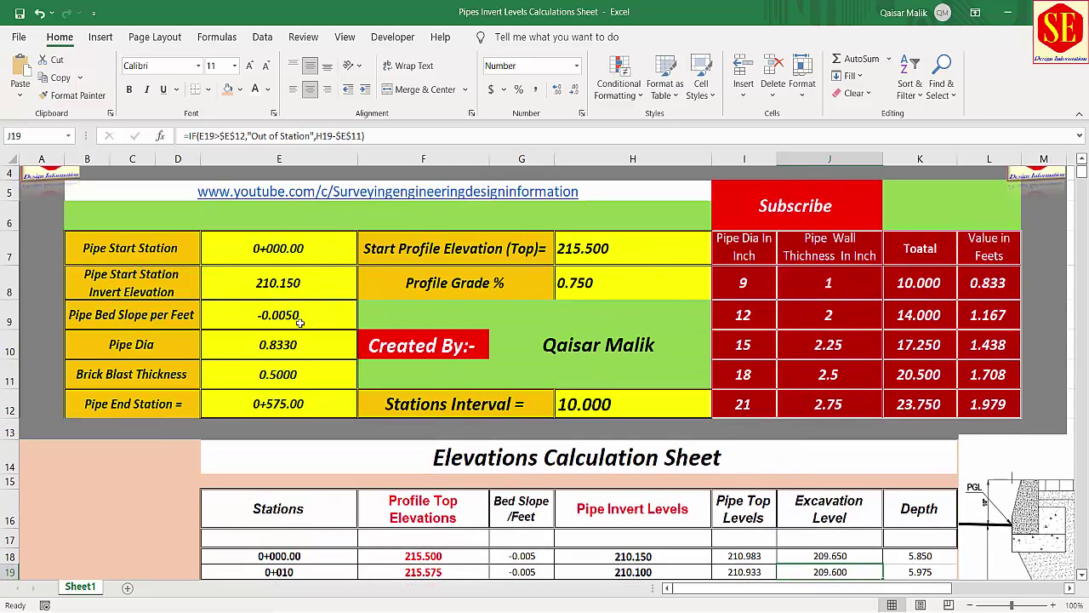
scroll(300, 322, up, 1)
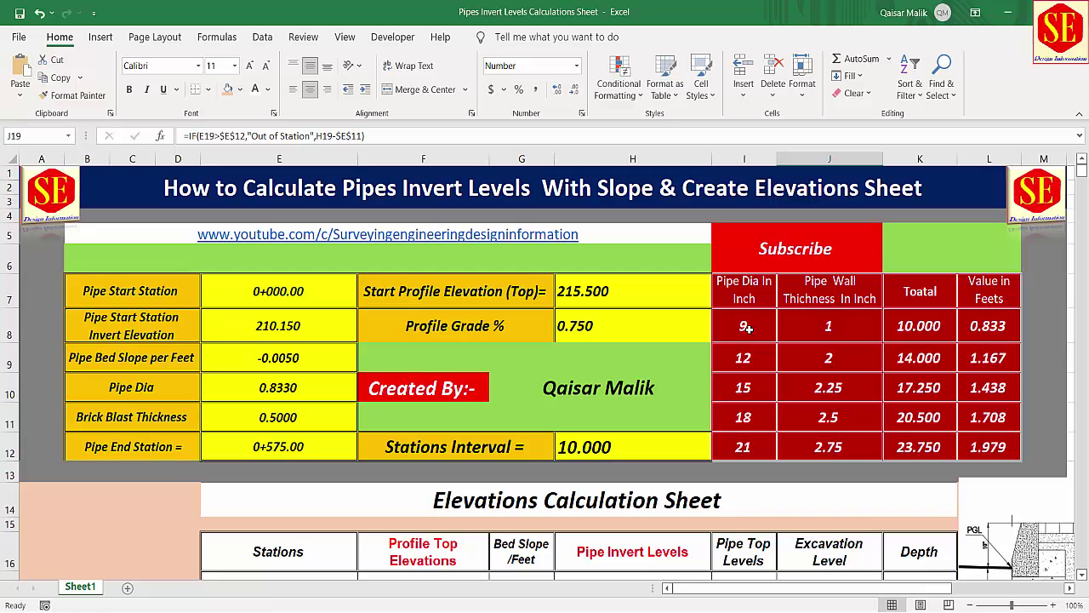
scroll(490, 303, down, 1)
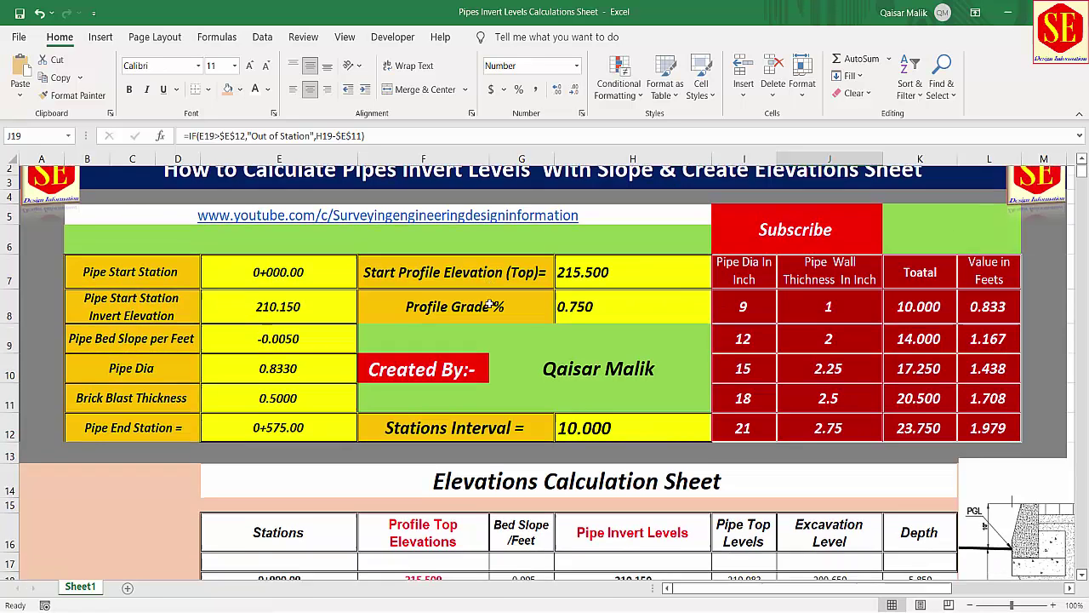
click(101, 244)
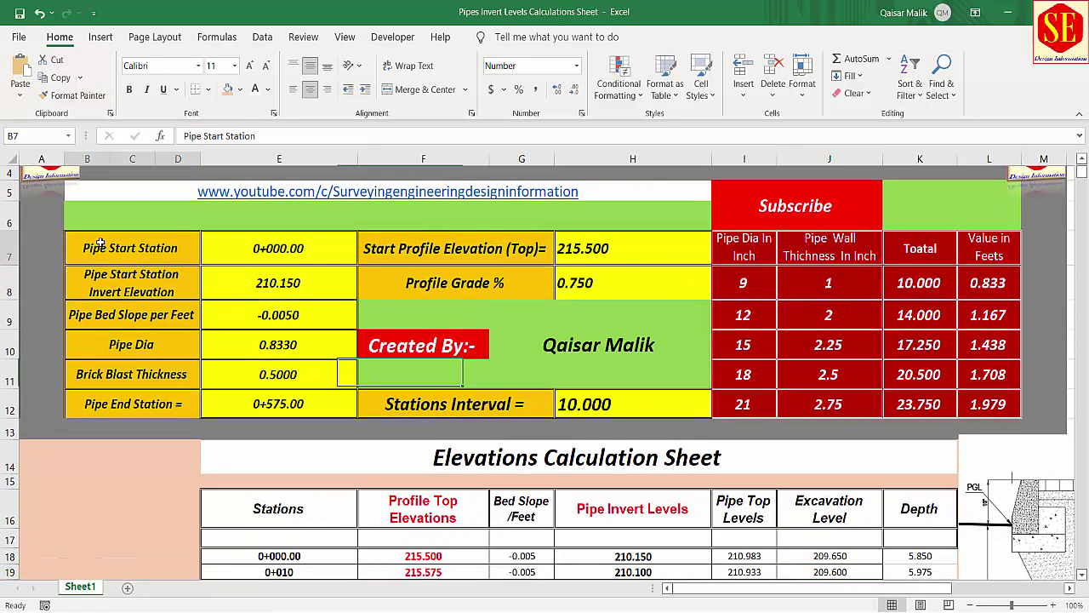
click(244, 247)
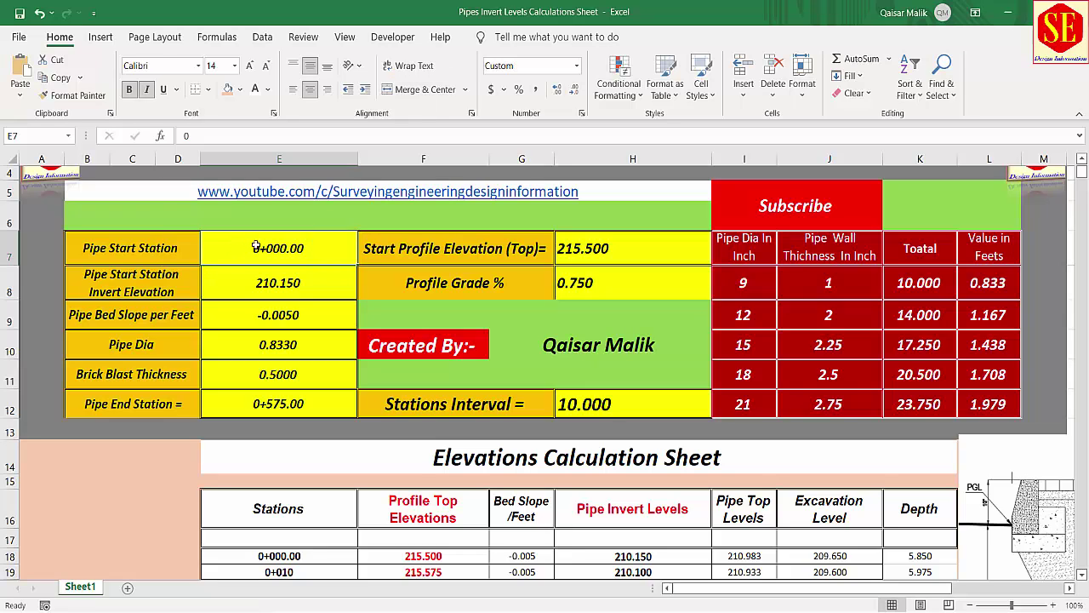
click(123, 285)
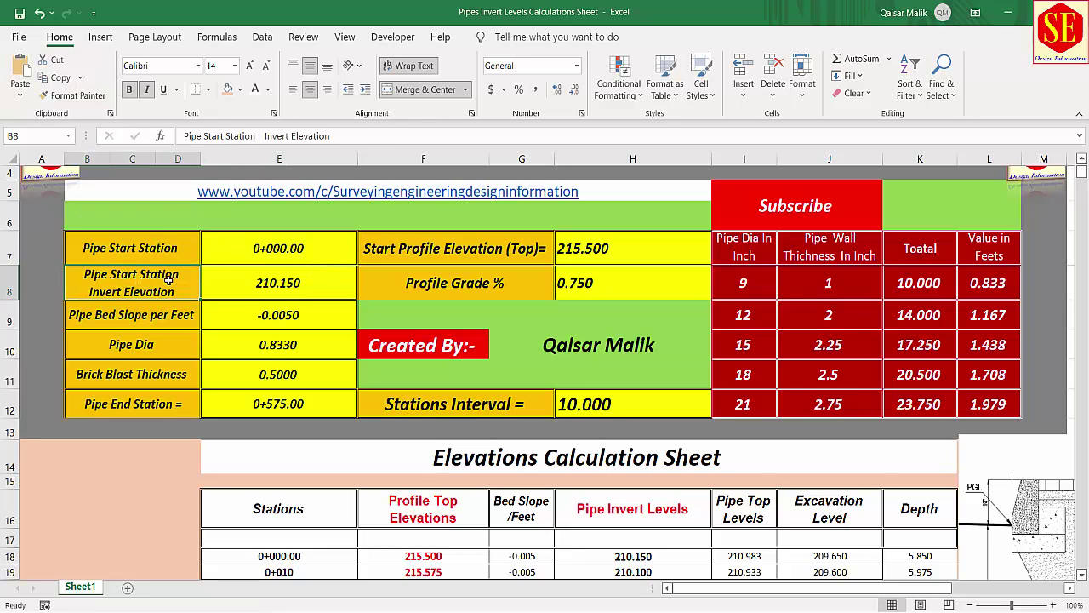
click(293, 281)
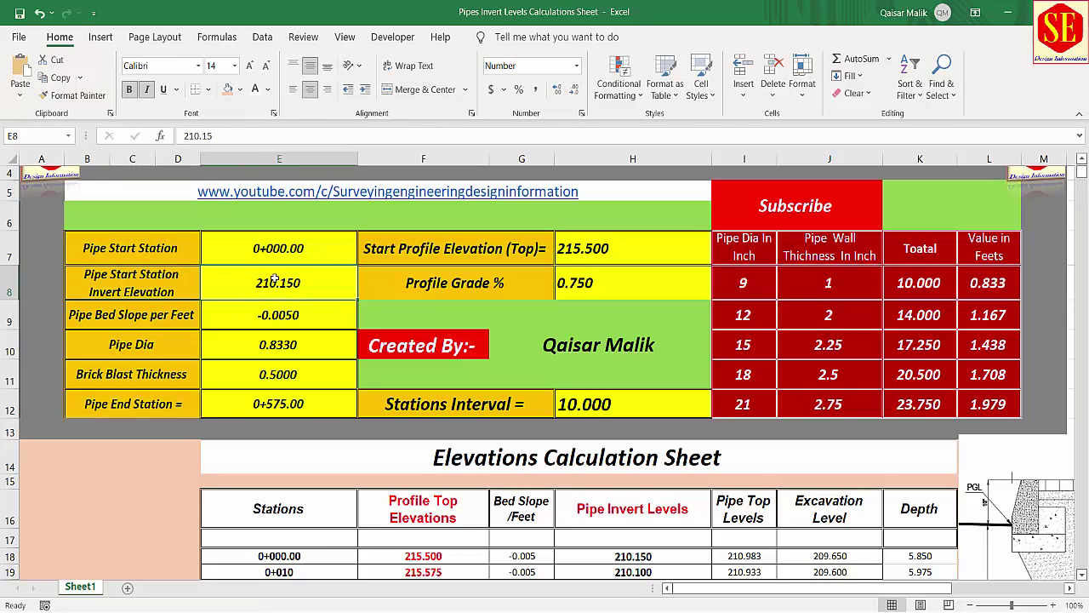
- Check bed slope -0.0050, pipe diameter 0.8330 ft and the 18- and 21-inch diameter entries
click(119, 317)
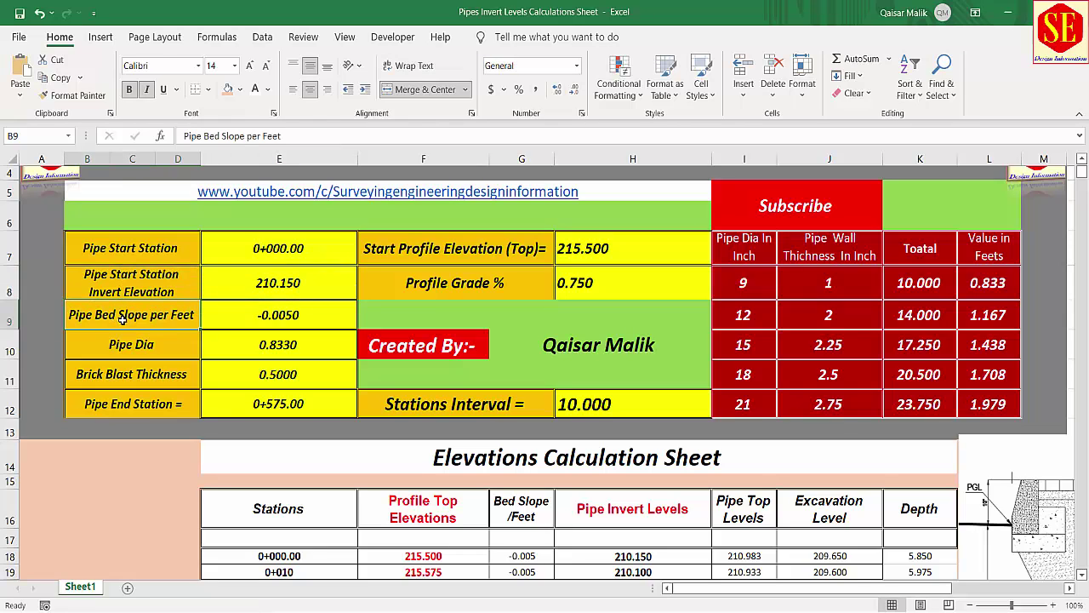
click(260, 317)
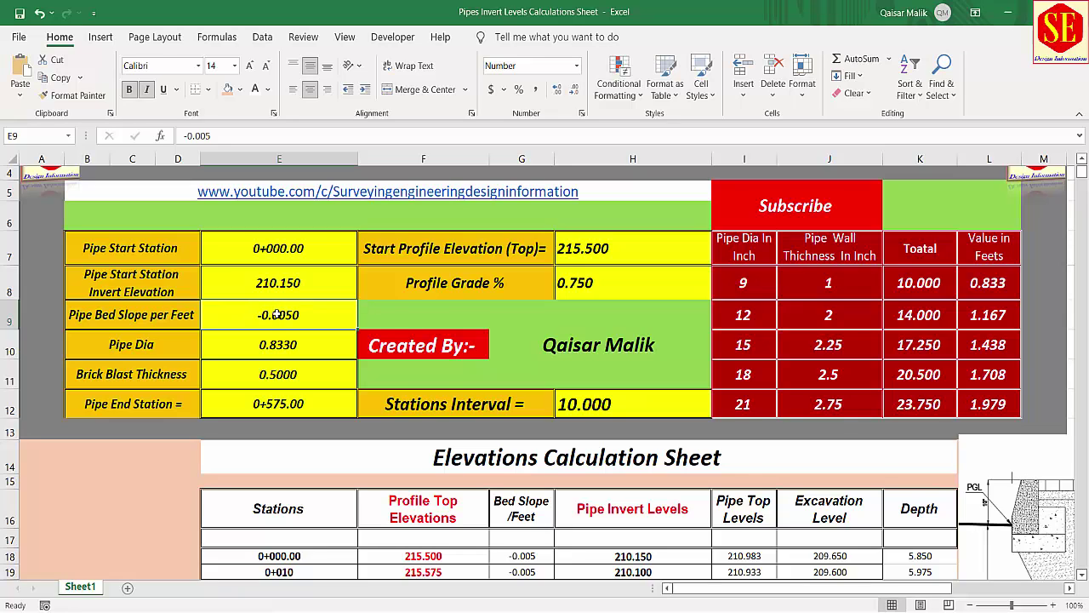
click(127, 347)
click(281, 334)
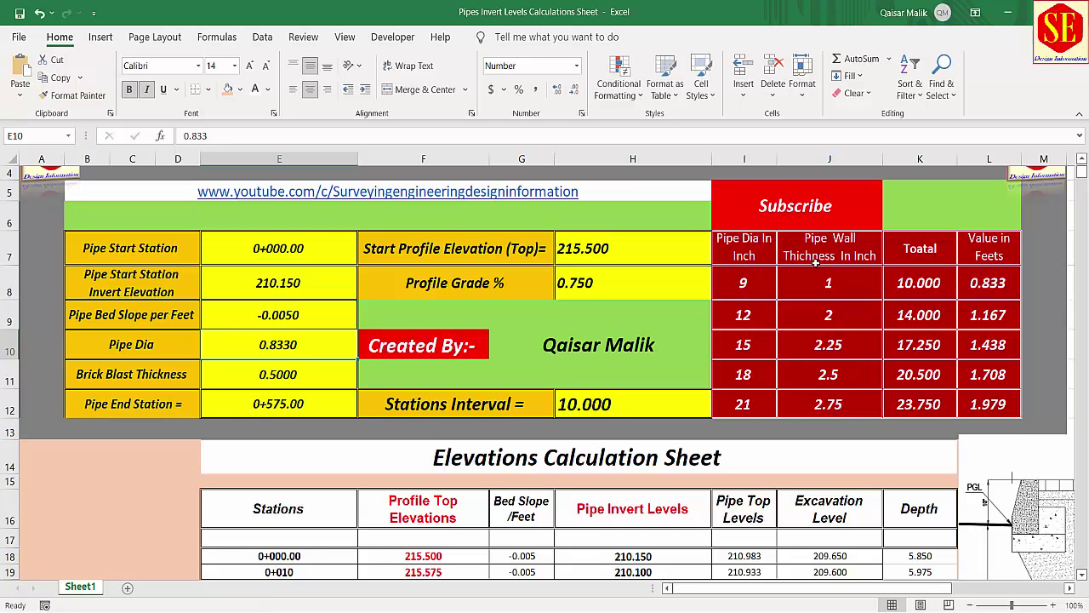
click(756, 282)
click(749, 314)
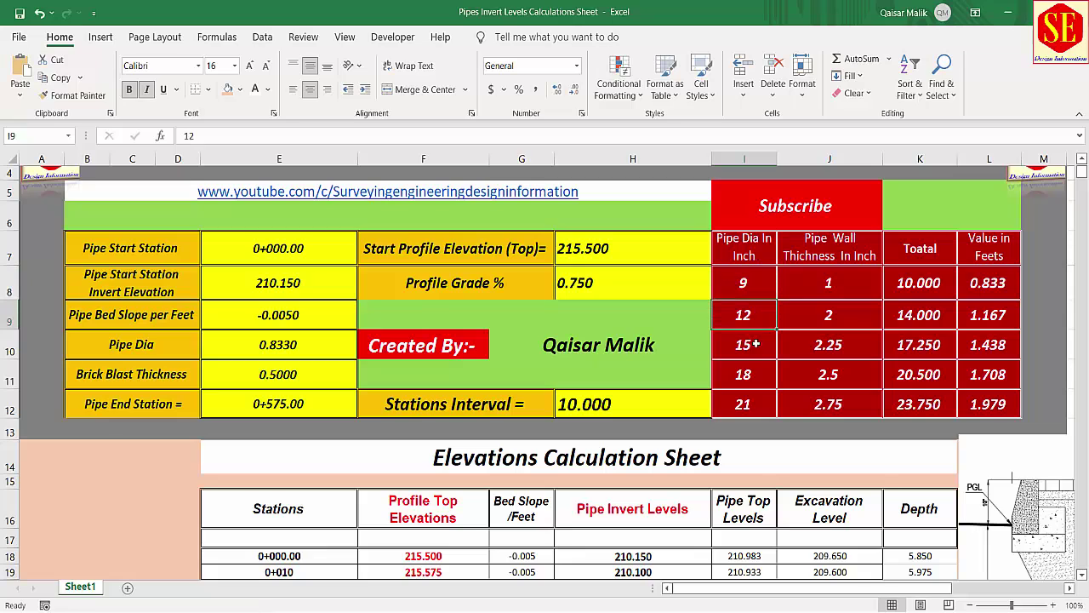
click(747, 344)
click(749, 375)
click(749, 404)
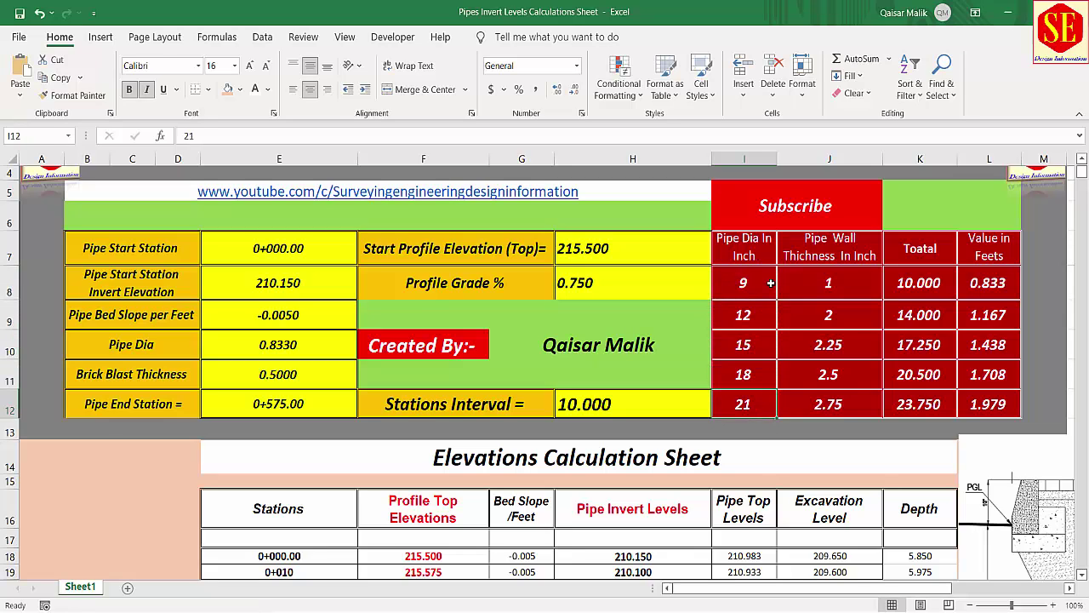
click(288, 355)
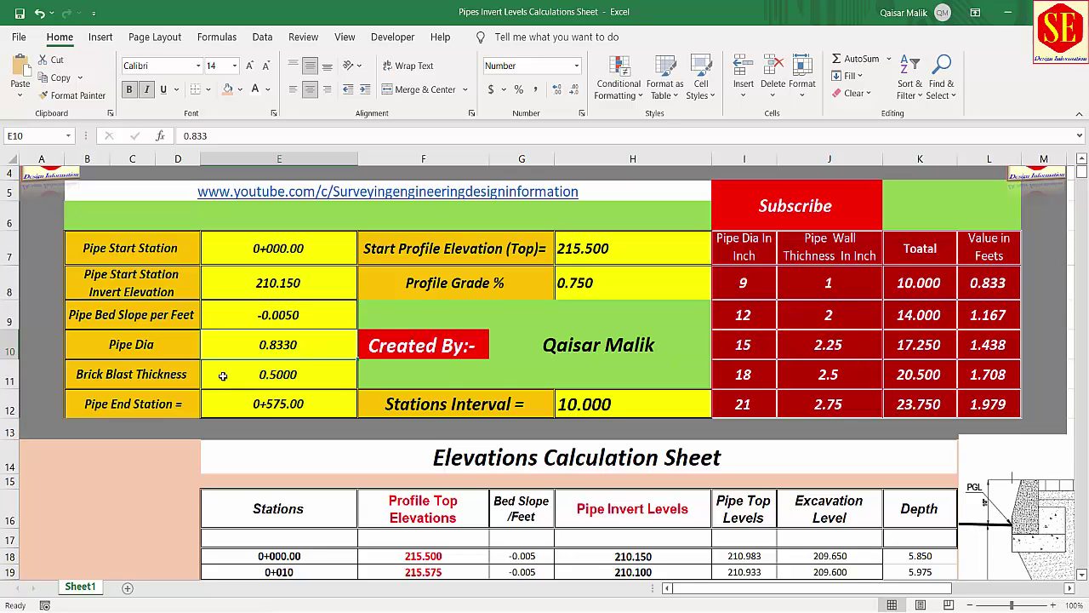
- Check Brick Blast Thickness 0.5000 and Pipe End Station 0+575.00
click(113, 375)
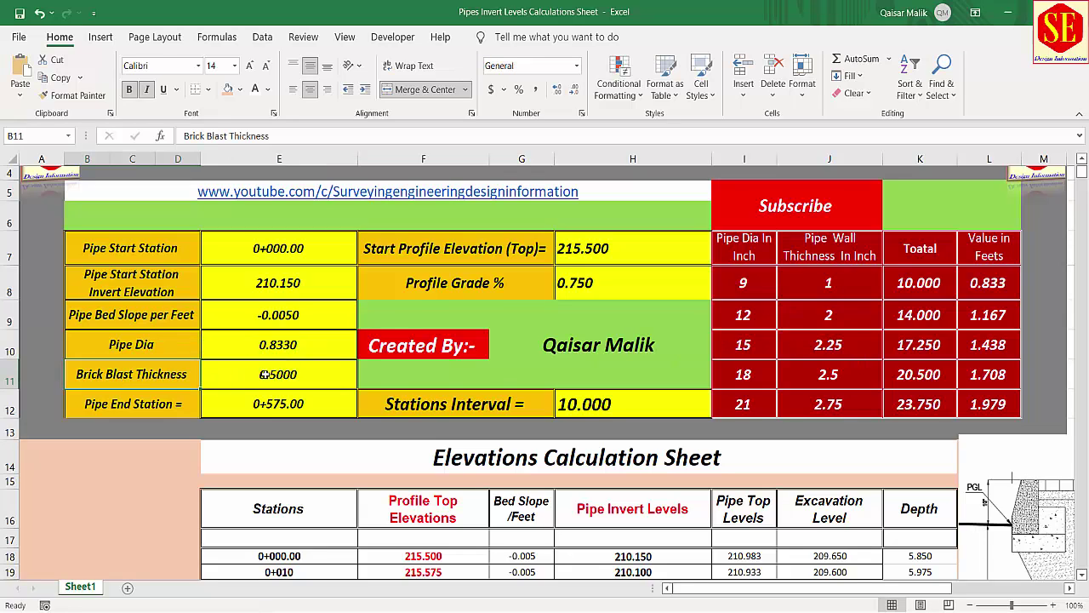
click(265, 374)
scroll(286, 358, down, 1)
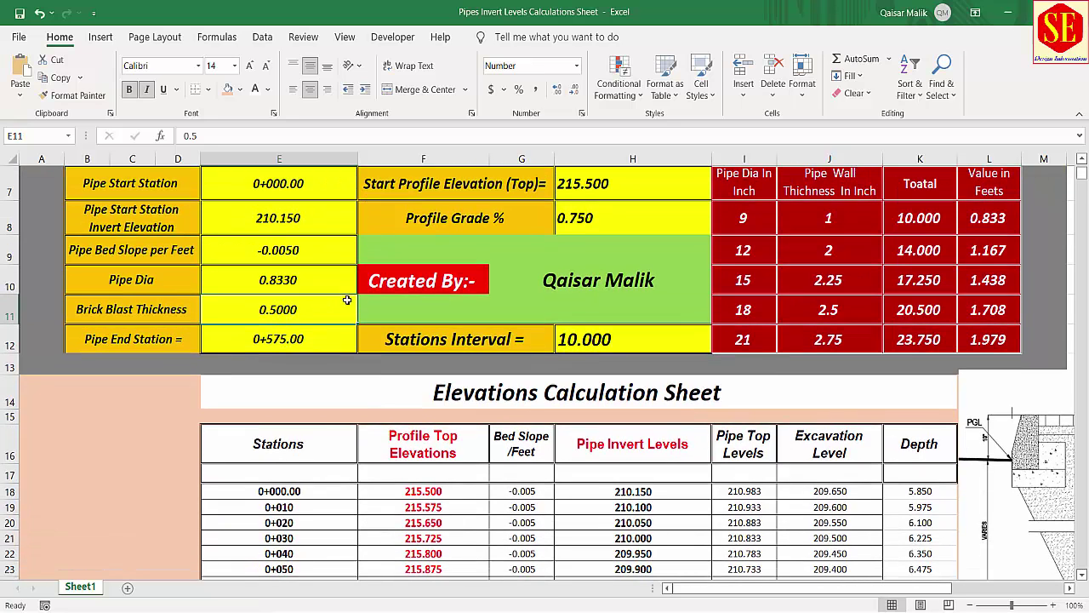
click(140, 332)
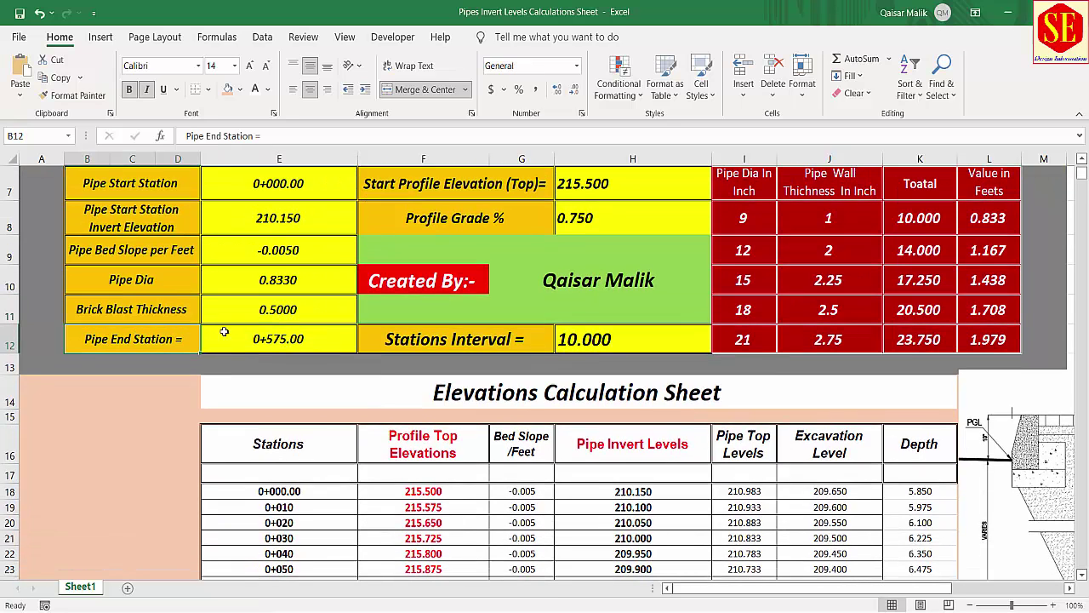
click(247, 336)
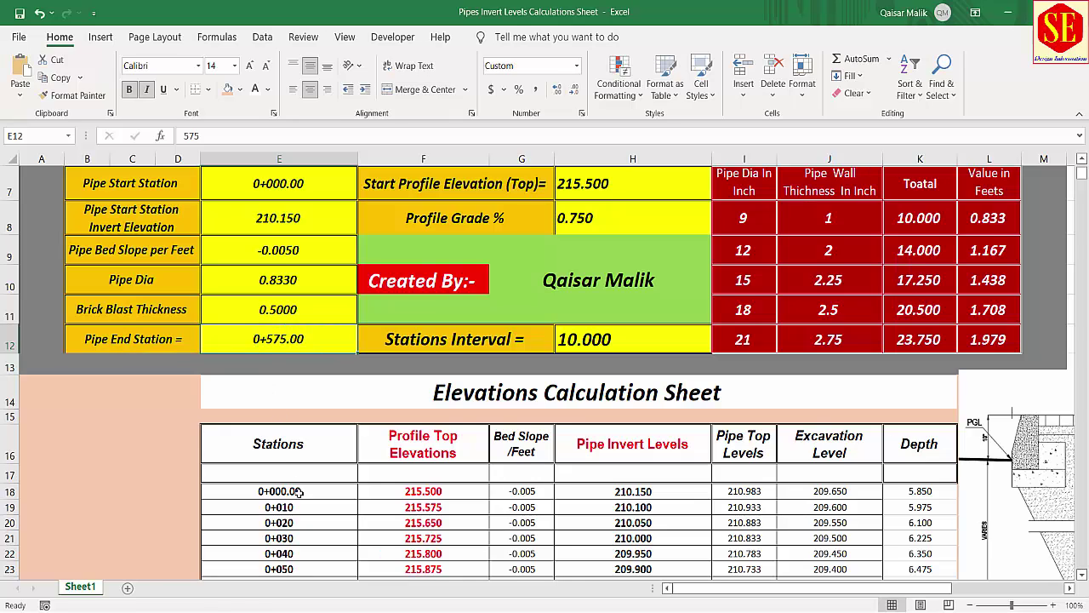
- Check the Start Profile Elevation (Top) input of 215.500
scroll(298, 492, down, 1)
scroll(291, 280, down, 4)
scroll(292, 389, up, 4)
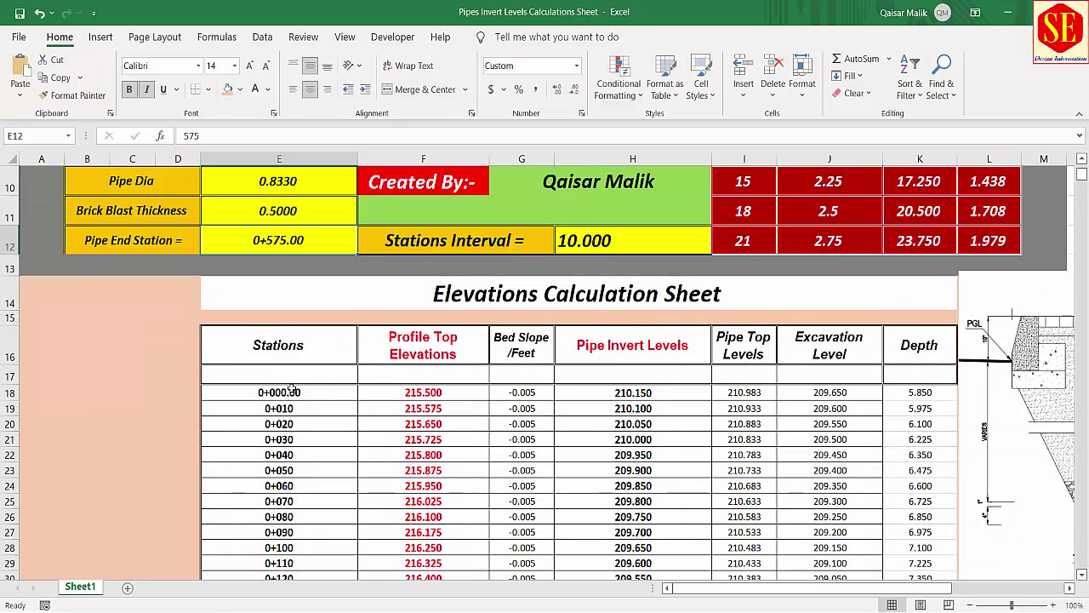
scroll(341, 340, up, 1)
scroll(351, 315, up, 1)
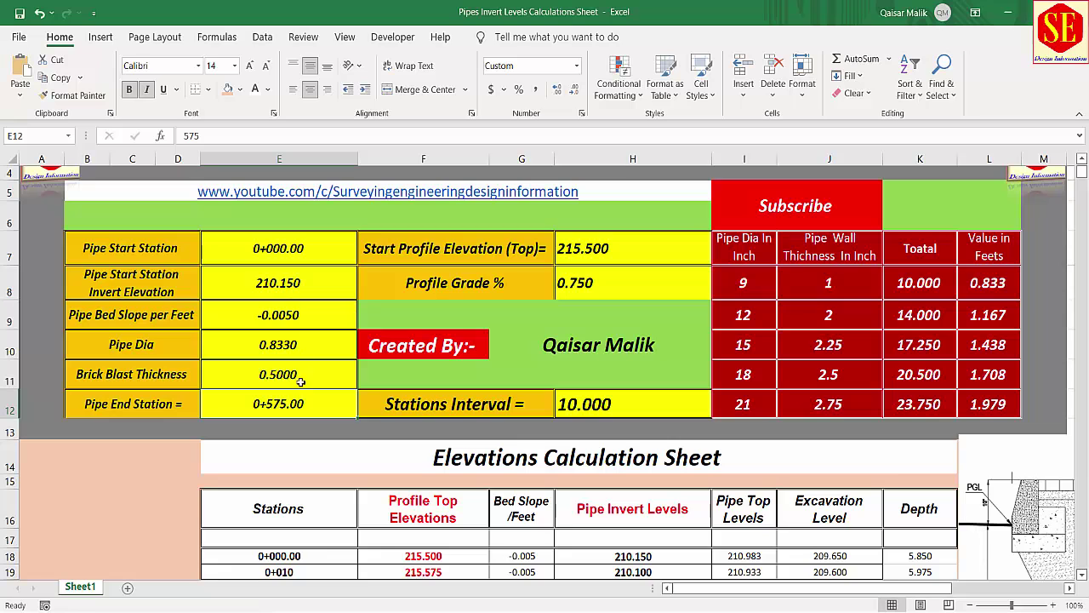
scroll(595, 447, down, 2)
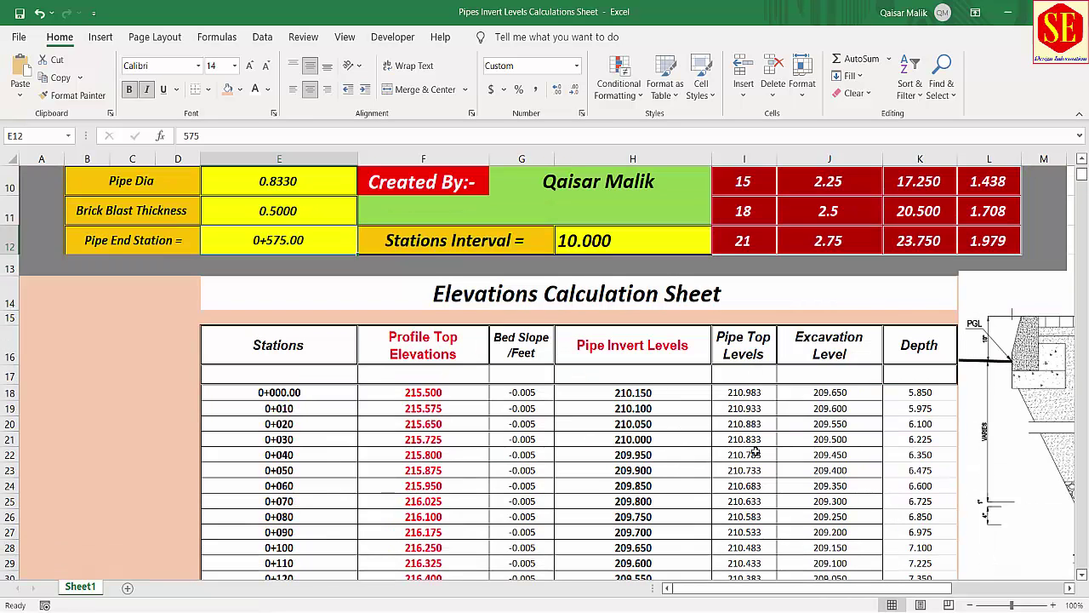
scroll(754, 448, up, 1)
scroll(756, 449, up, 1)
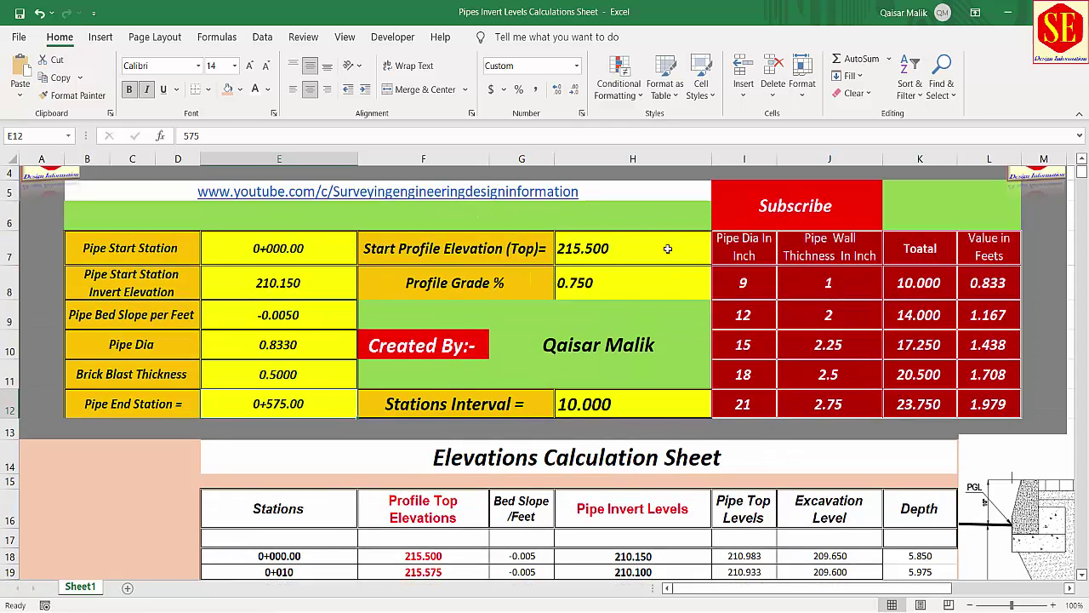
scroll(601, 304, up, 1)
click(389, 293)
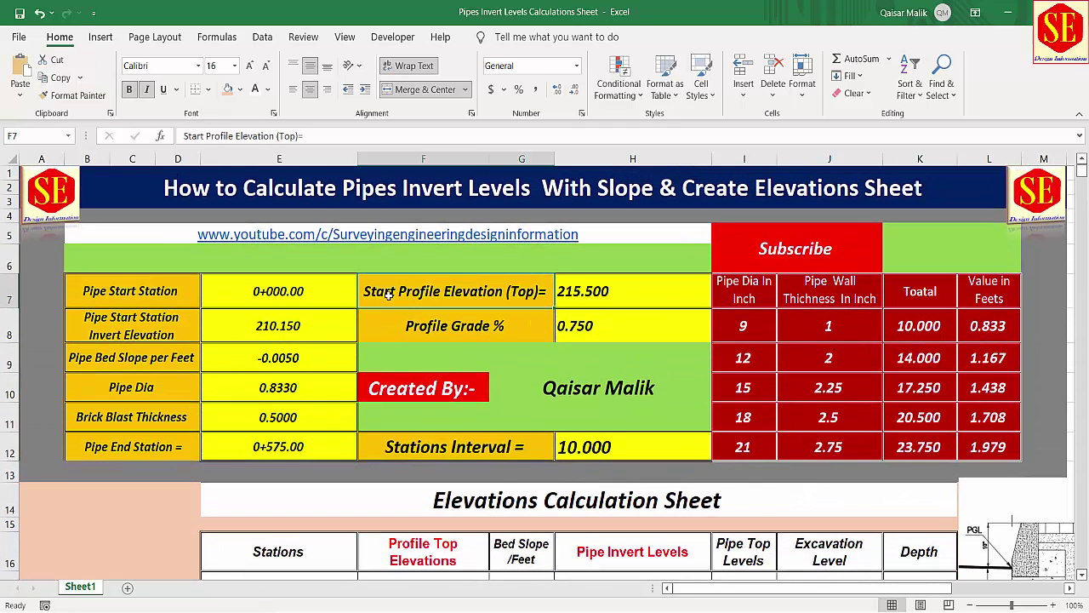
click(635, 291)
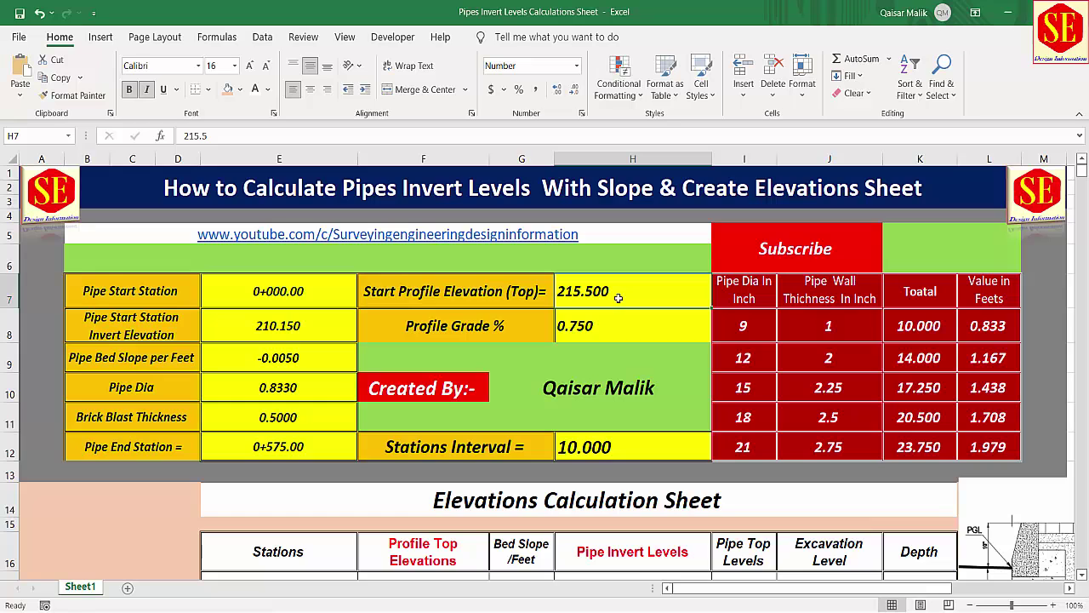
- Review the Profile Grade %, start profile elevation and stations interval values
scroll(610, 293, down, 2)
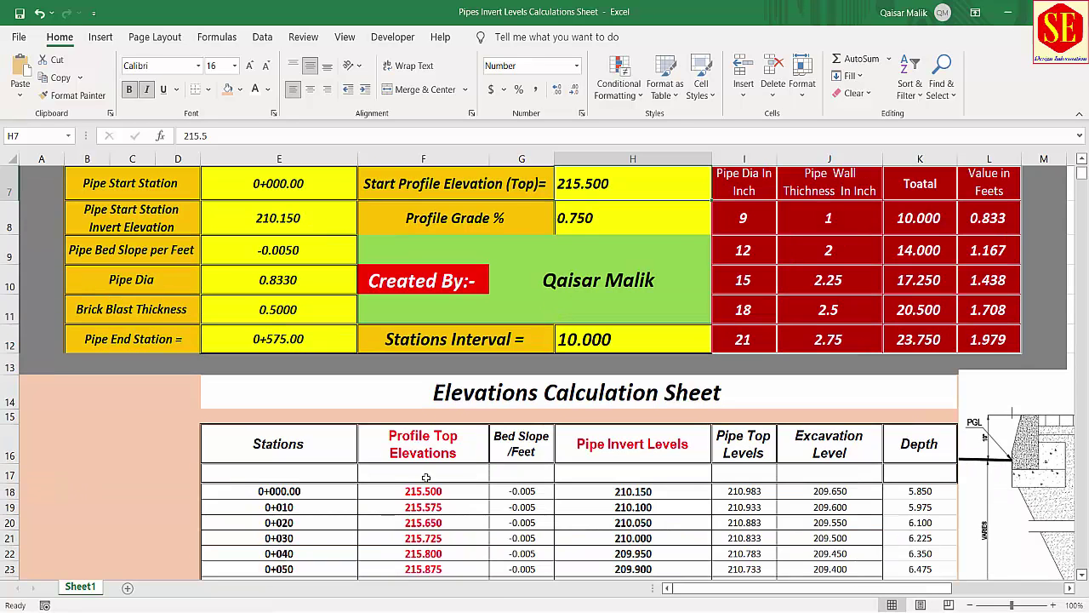
click(454, 223)
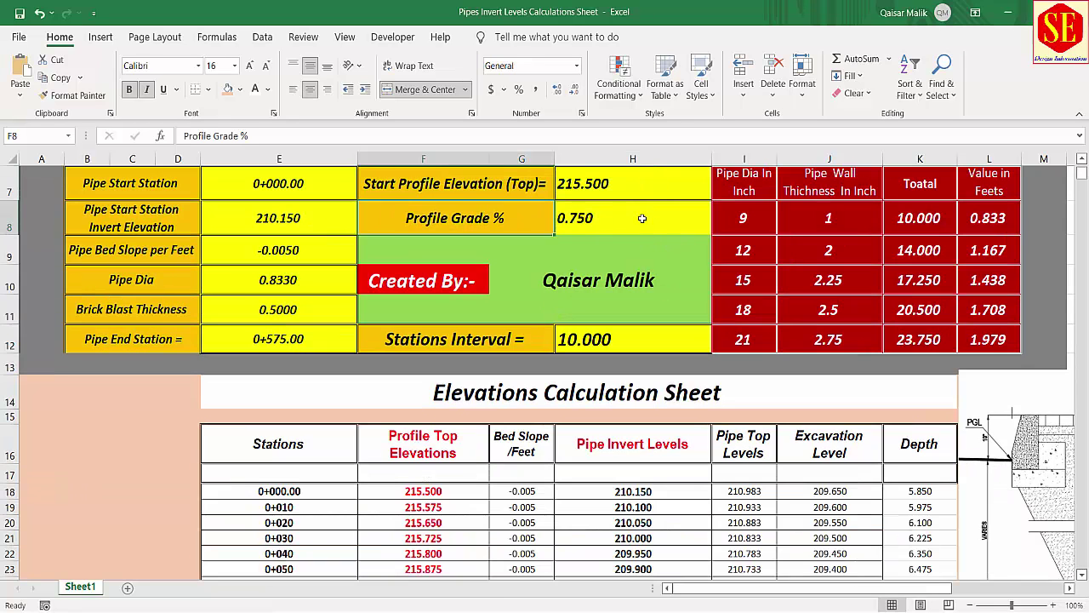
click(607, 223)
scroll(464, 466, down, 2)
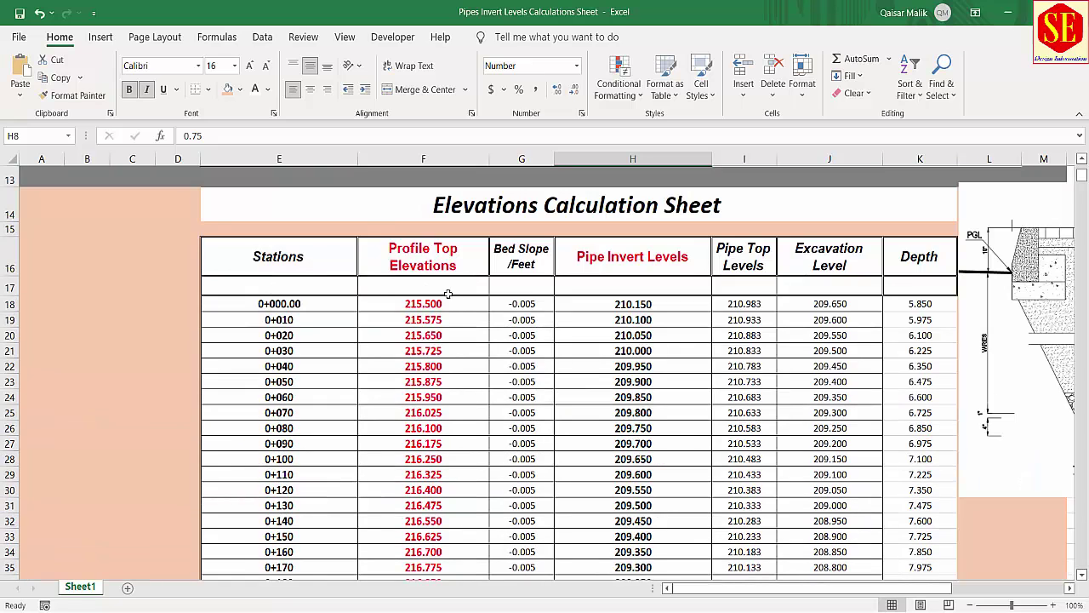
scroll(451, 310, up, 3)
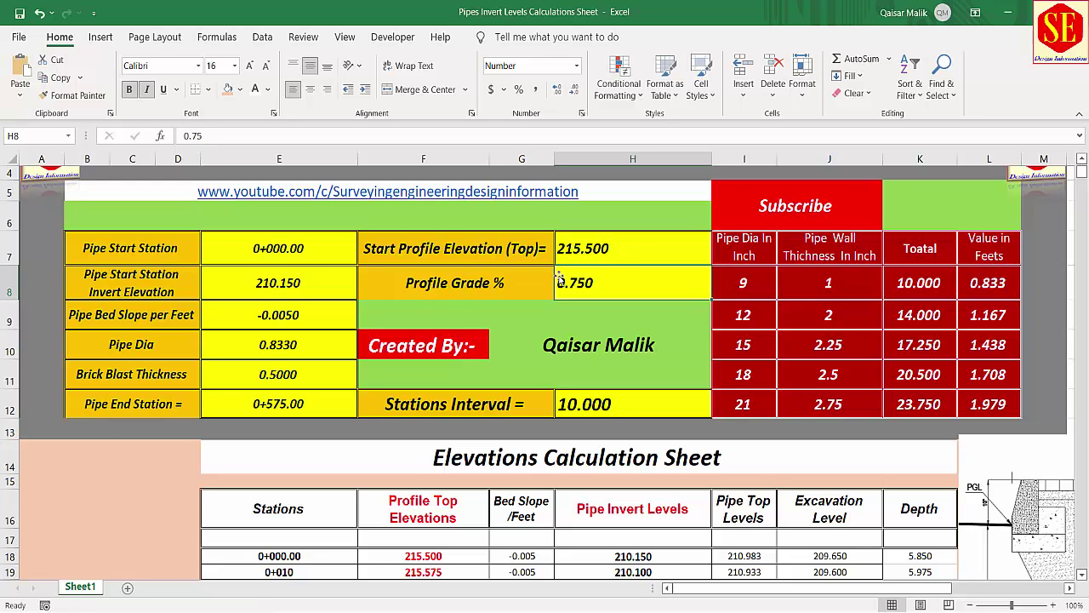
click(596, 254)
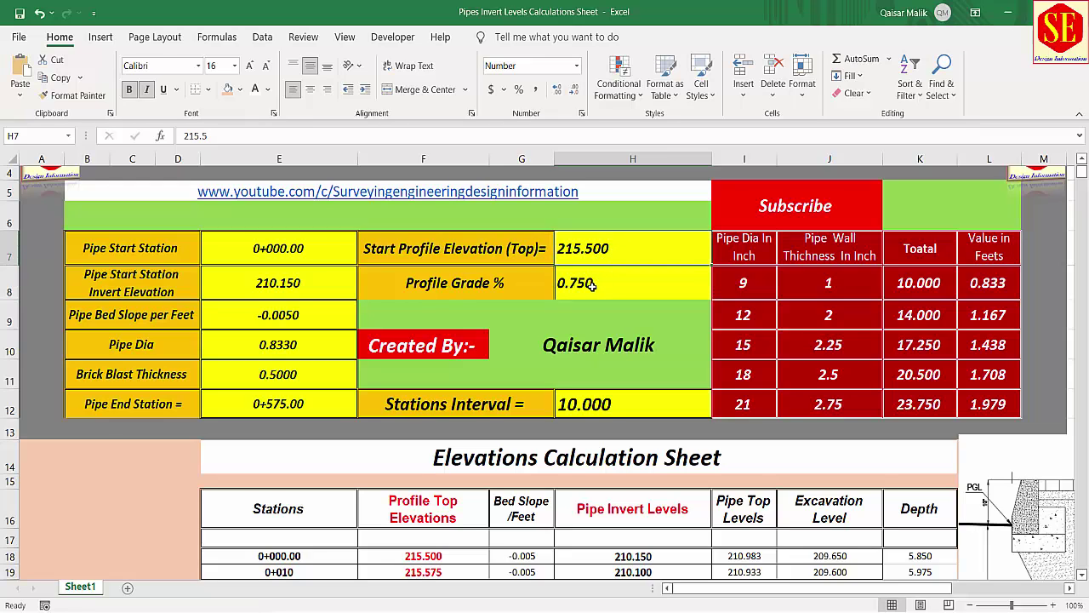
click(602, 281)
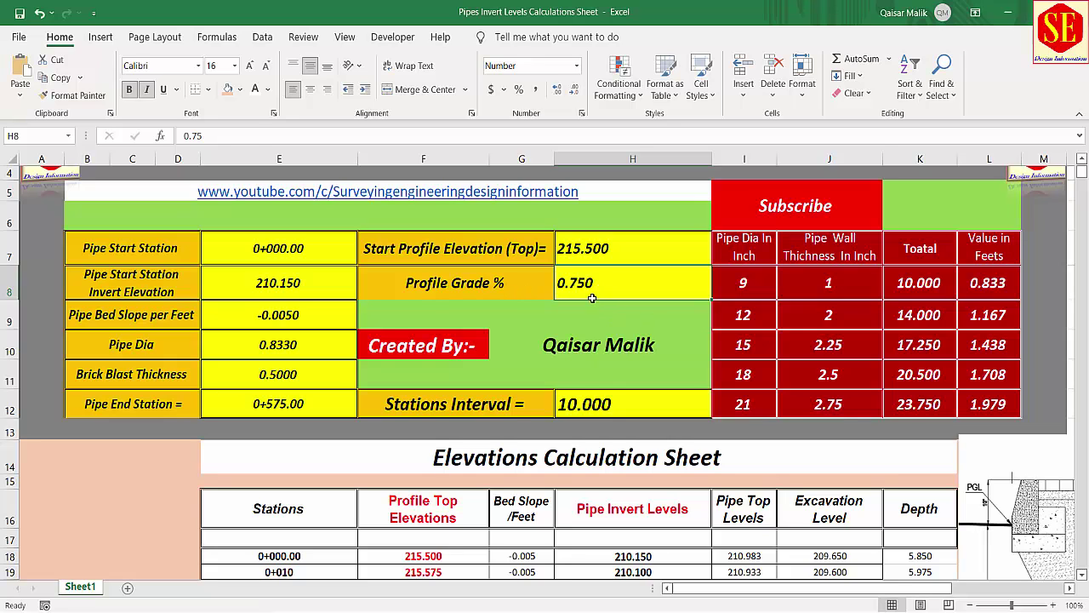
click(488, 409)
click(595, 402)
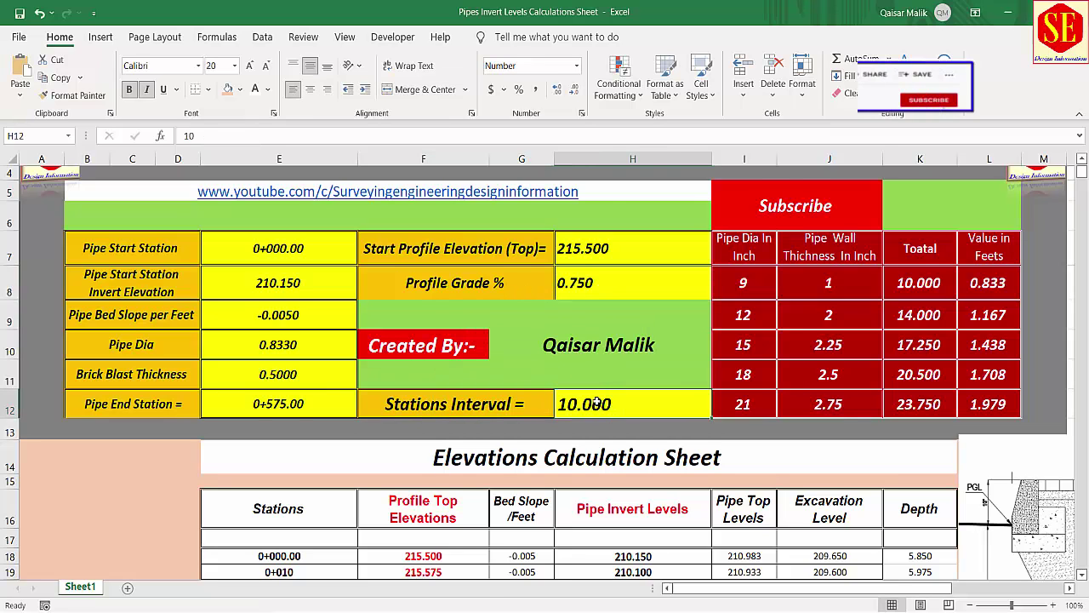
- Go back over the start station, start invert elevation and bed slope values, ending on E7
scroll(592, 398, down, 2)
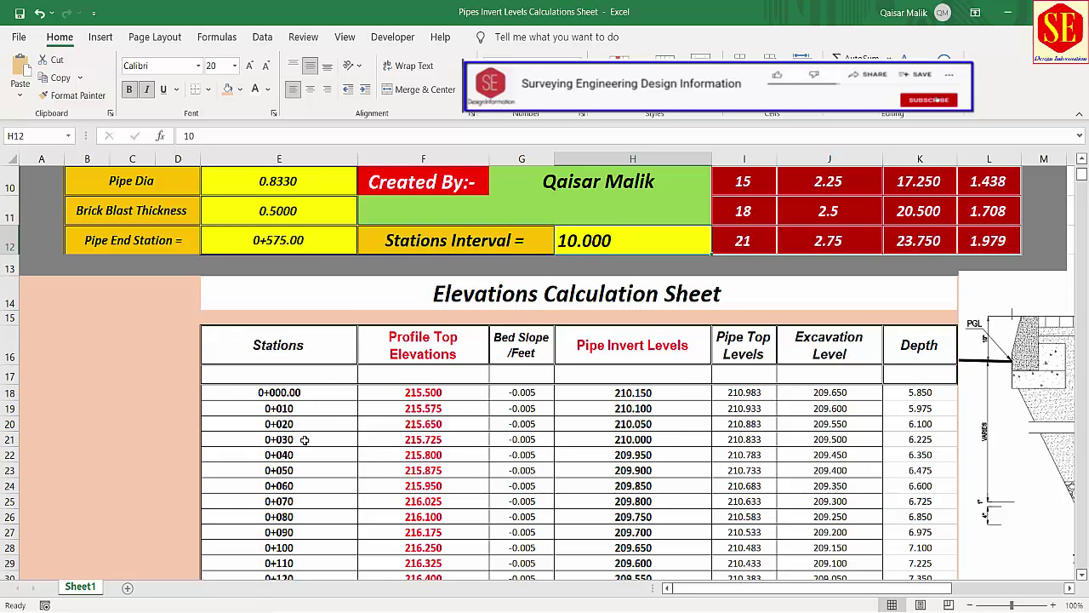
scroll(304, 439, up, 1)
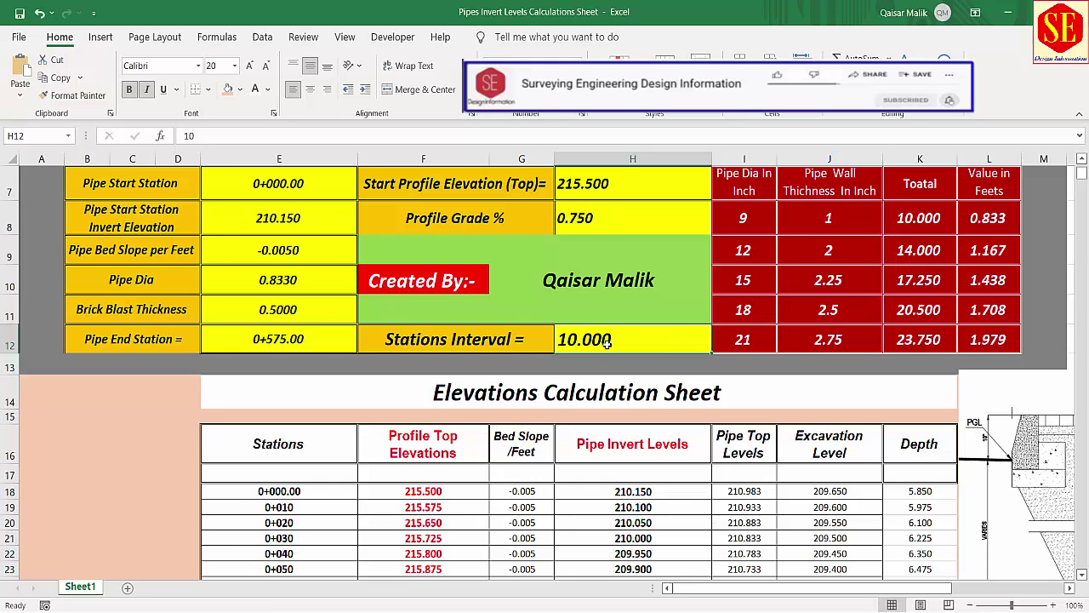
scroll(633, 339, up, 1)
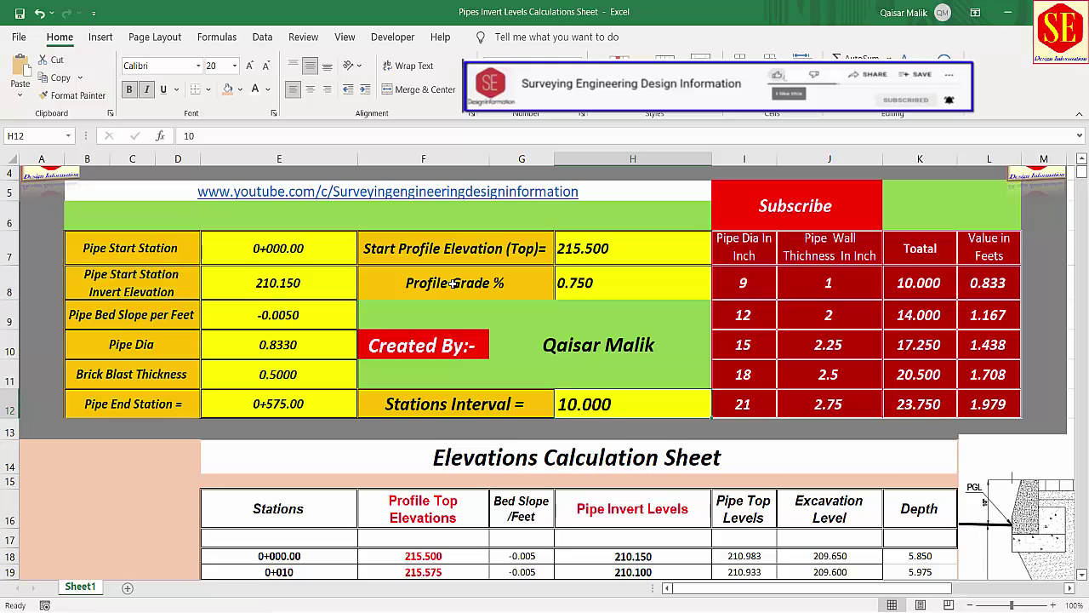
scroll(511, 281, up, 1)
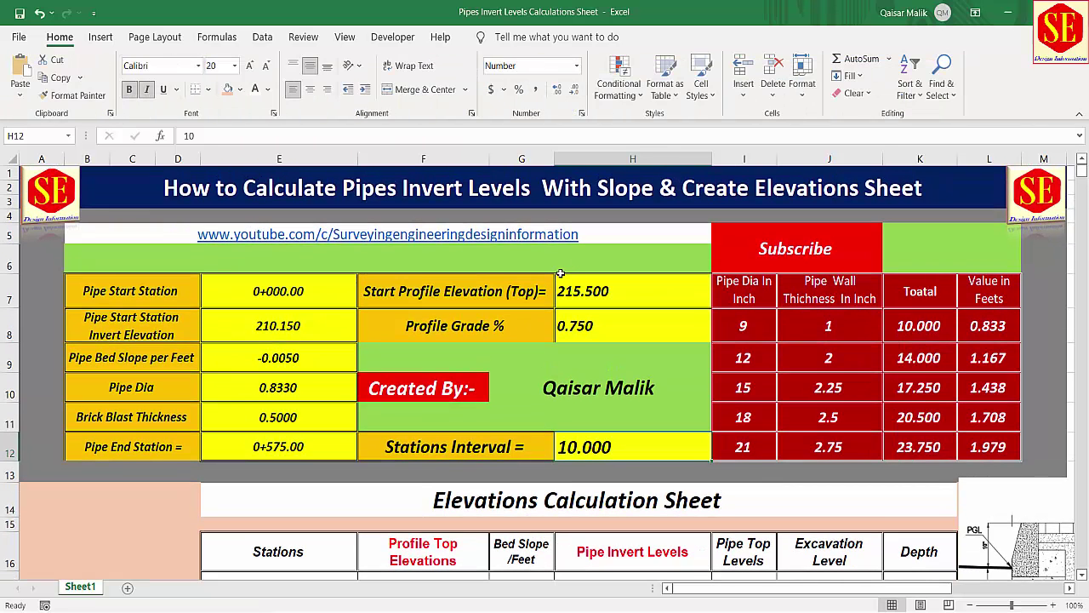
click(310, 305)
click(303, 330)
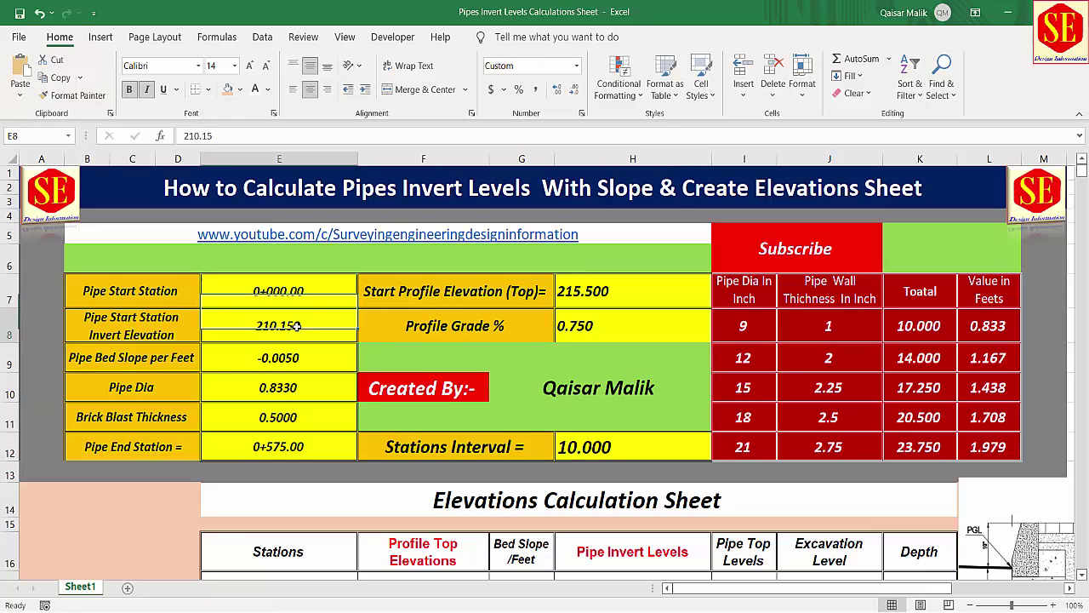
click(295, 356)
key(Up)
key(Up)
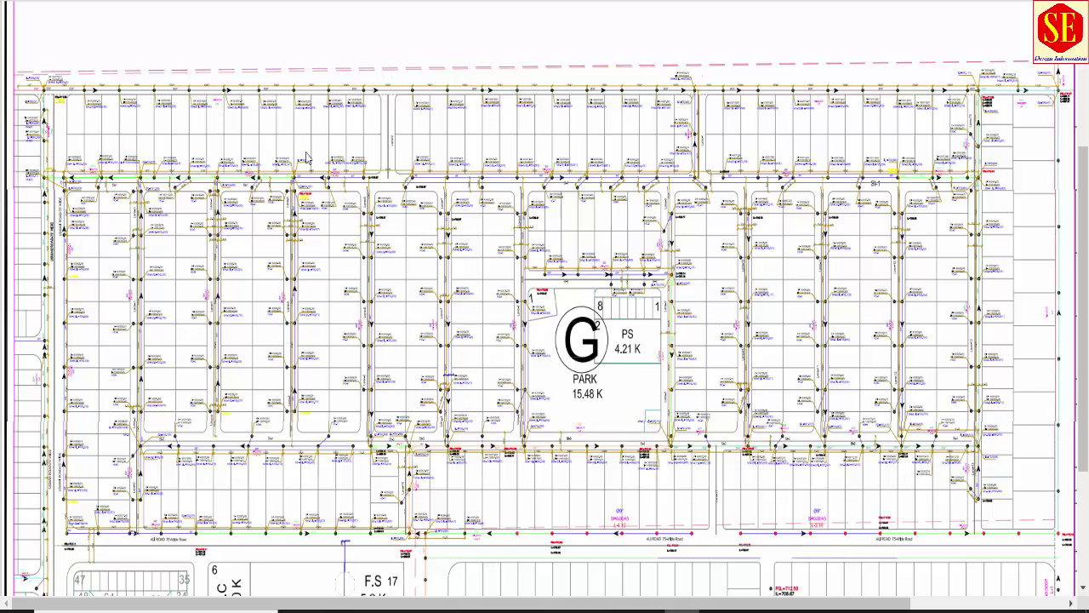
- Zoom and pan the sewer plan to the St-1 line near Usman Road to read manhole inverts
key(ctrl+plus)
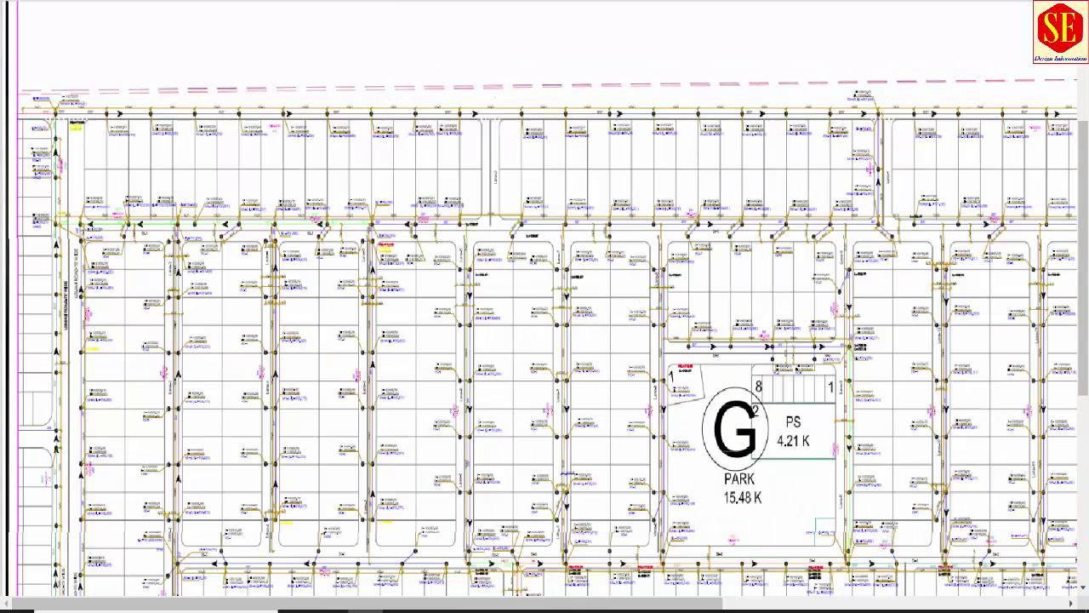
key(ctrl+plus)
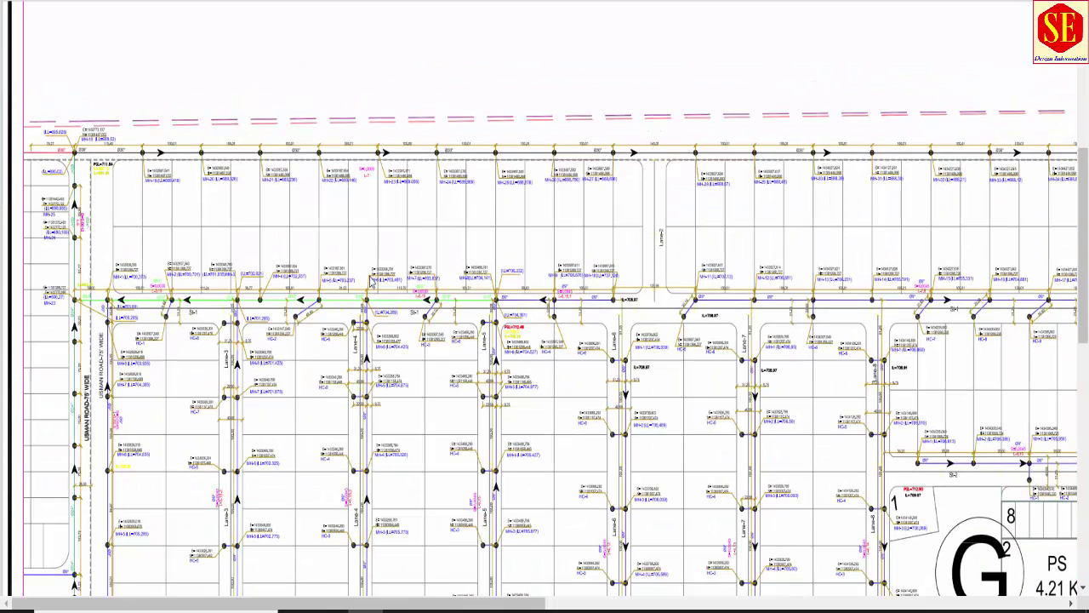
key(ctrl+plus)
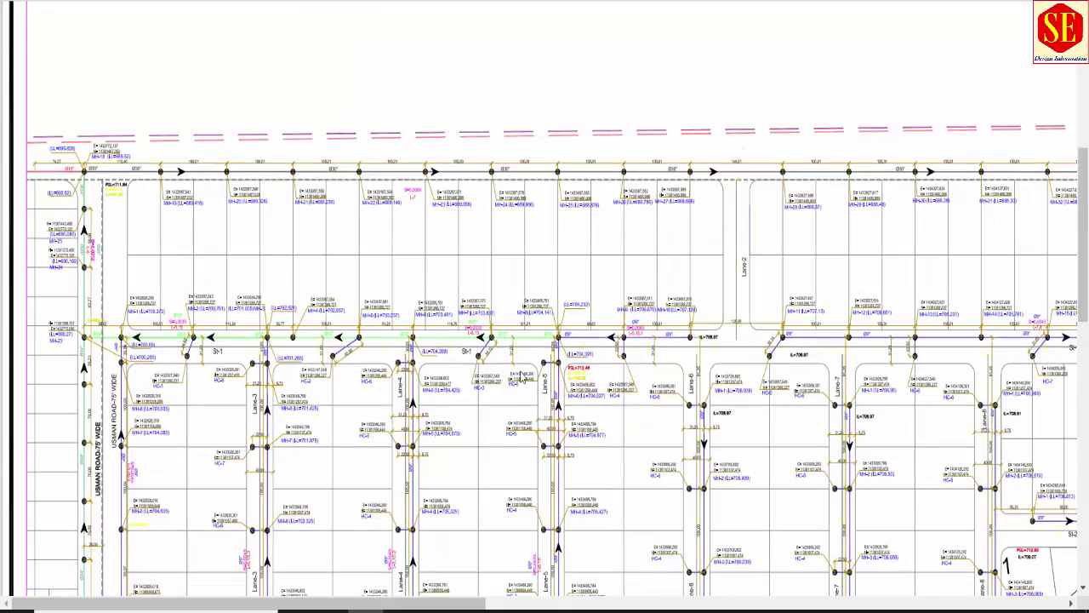
scroll(522, 374, down, 3)
scroll(466, 140, up, 2)
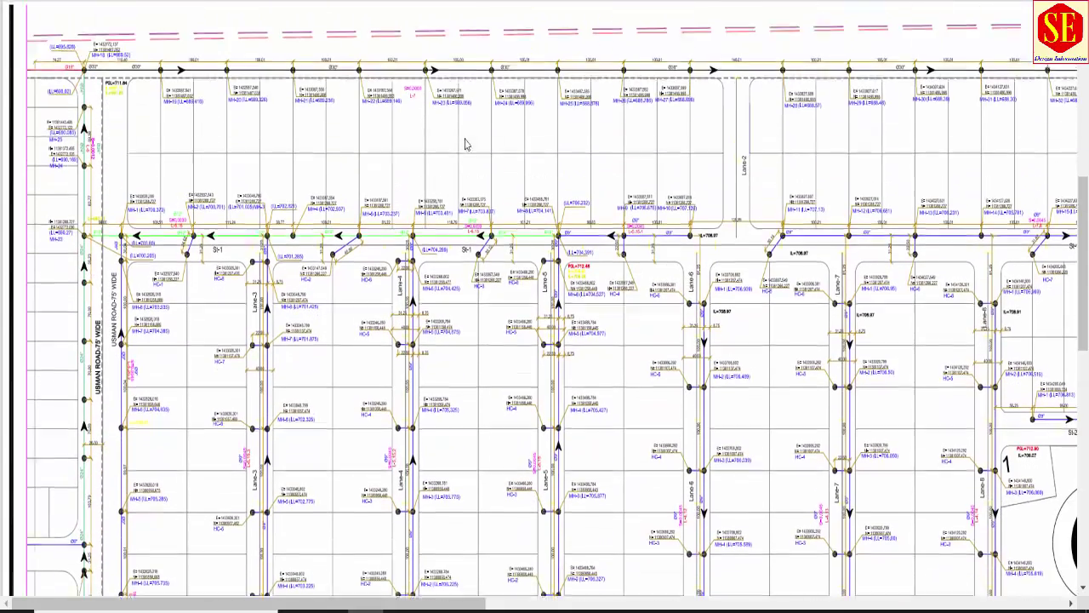
key(ctrl+plus)
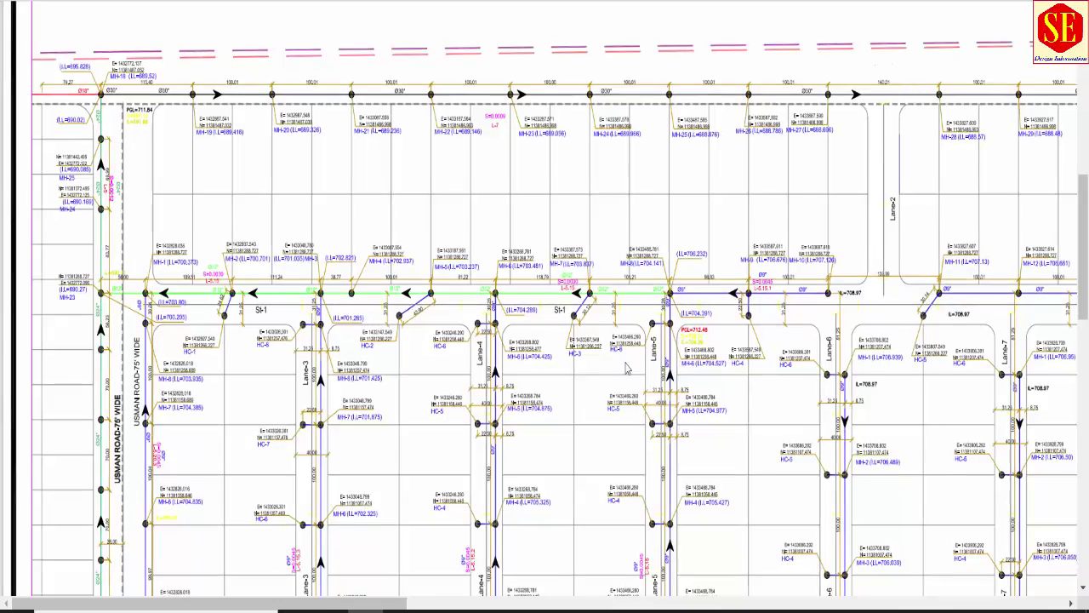
scroll(647, 298, up, 2)
scroll(600, 255, down, 5)
ctrl+scroll(594, 246, up, 1)
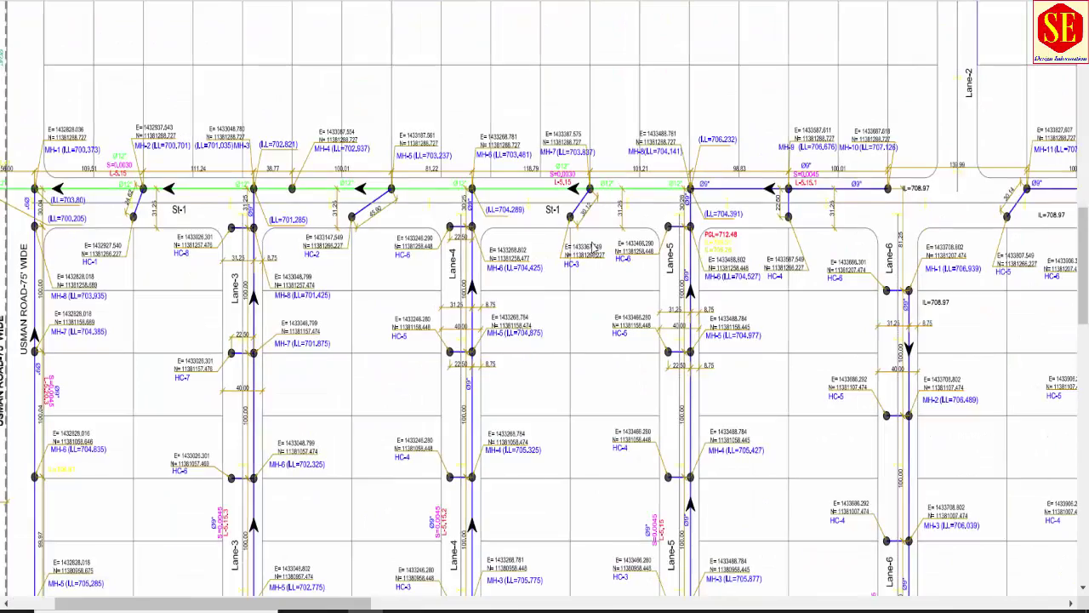
ctrl+scroll(593, 246, up, 1)
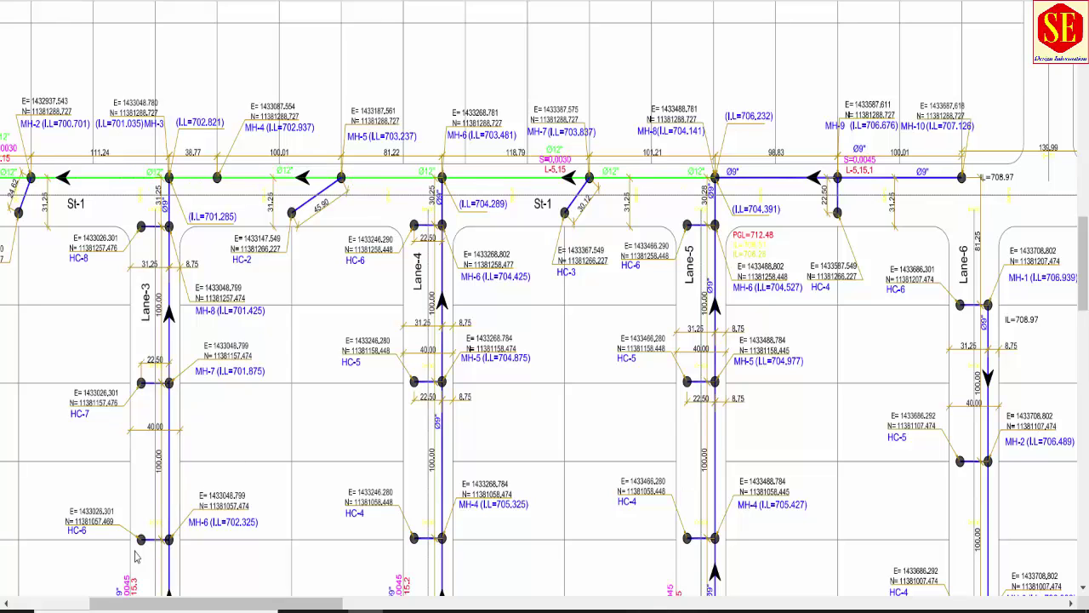
drag(140, 604, 76, 606)
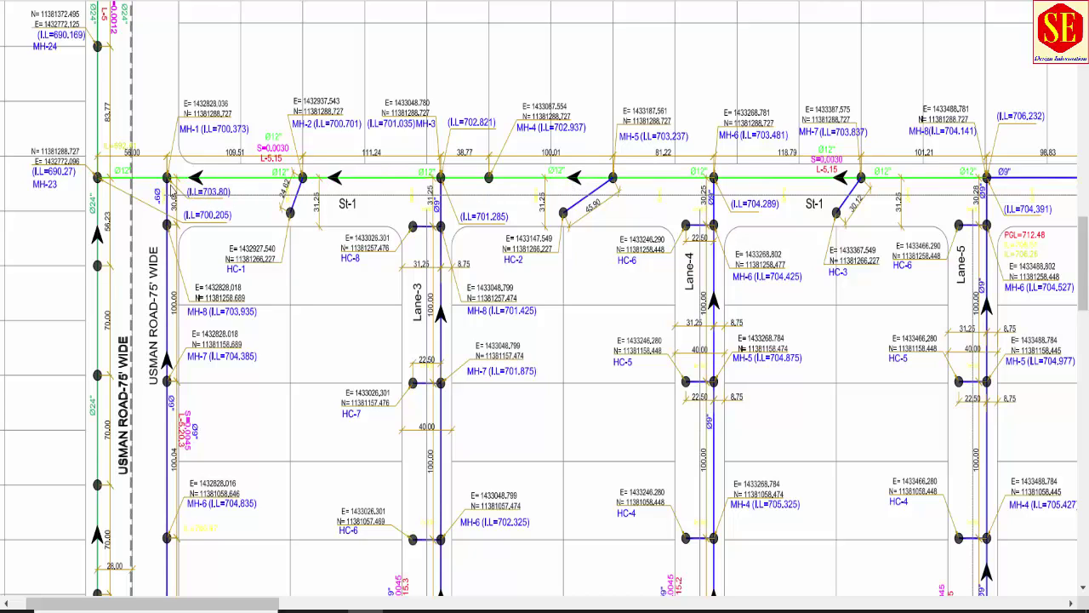
drag(259, 607, 350, 607)
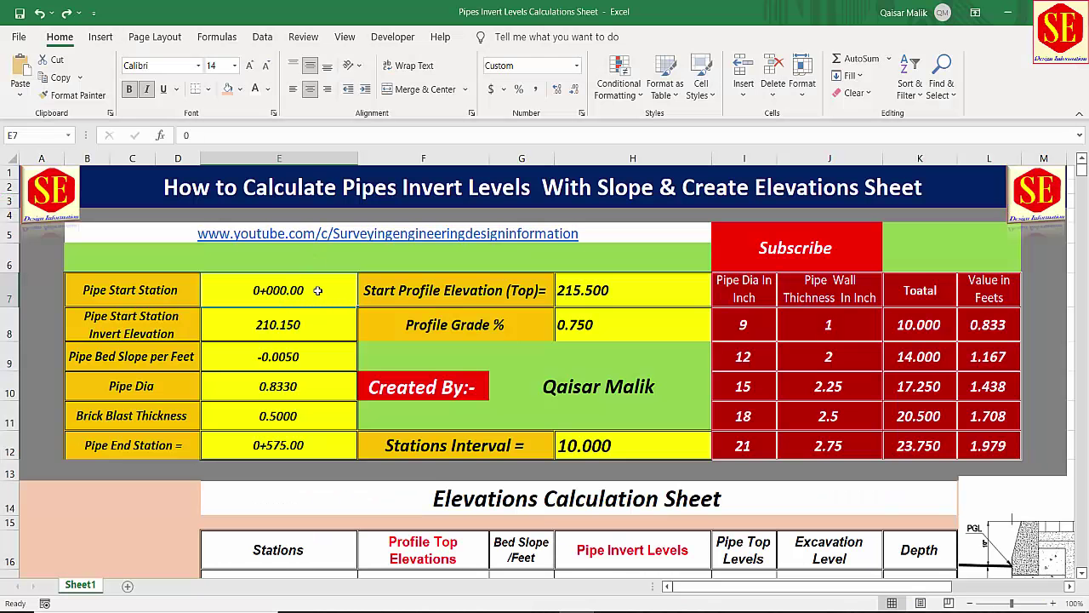
- Clear the pipe inputs in E7:E12 and re-enter 0.000 as the Pipe Start Station
drag(317, 290, 295, 445)
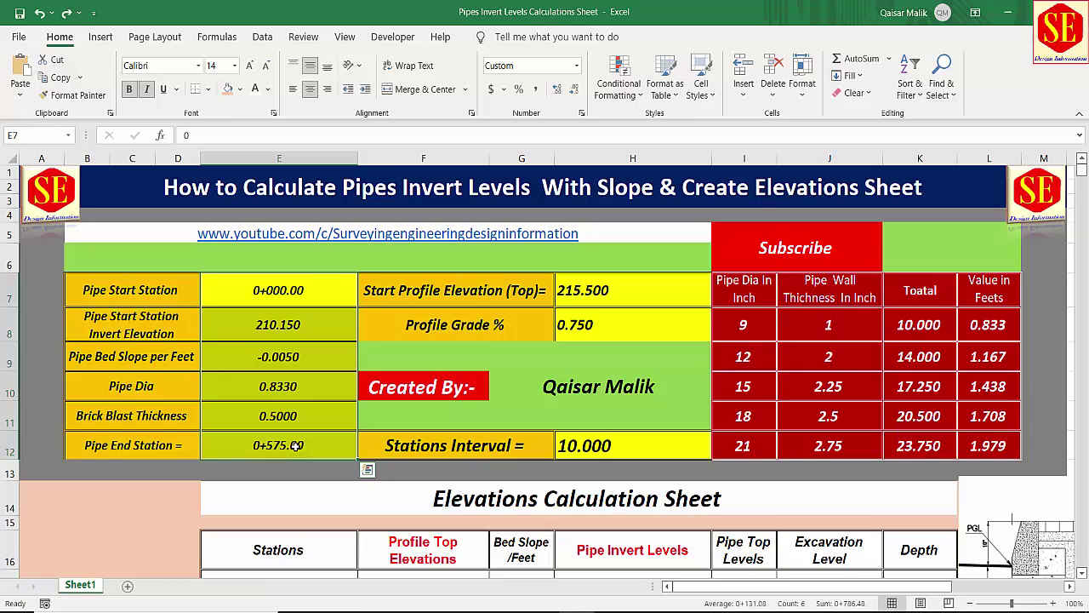
key(Delete)
click(261, 290)
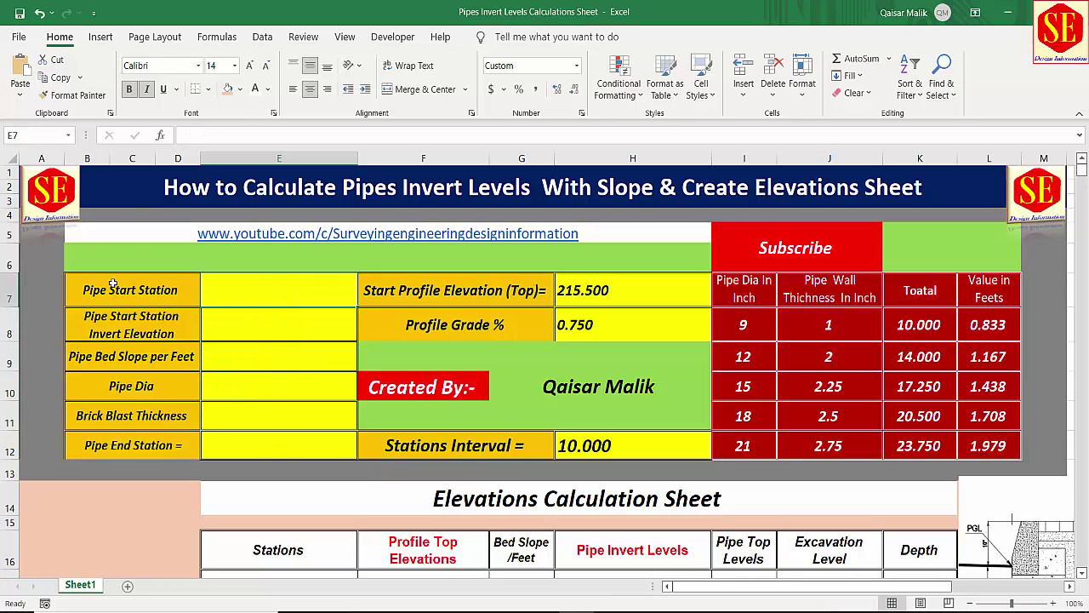
key(F2)
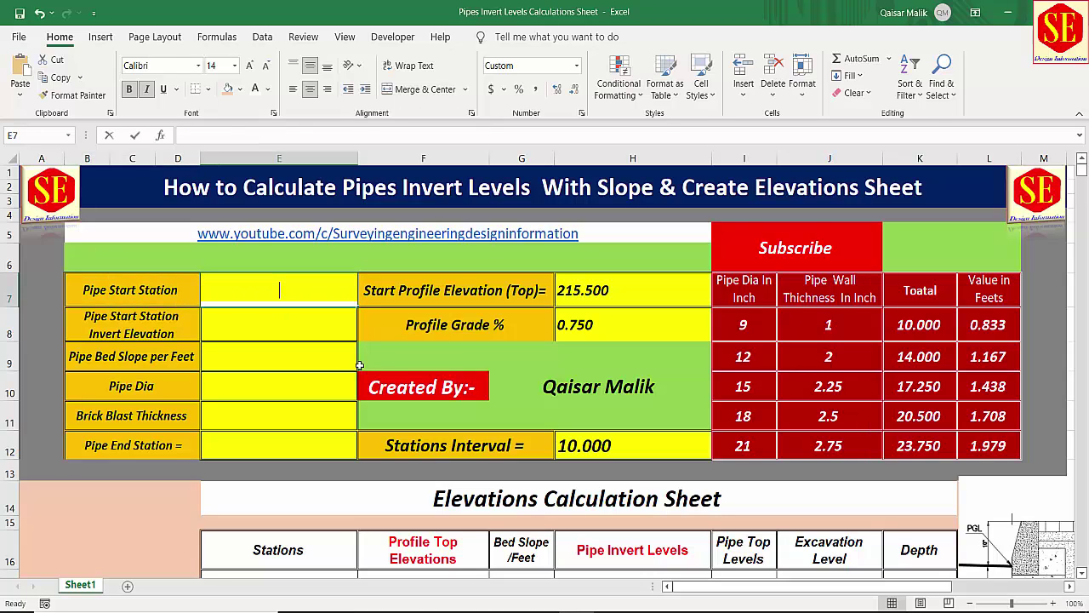
text(0.000)
key(Return)
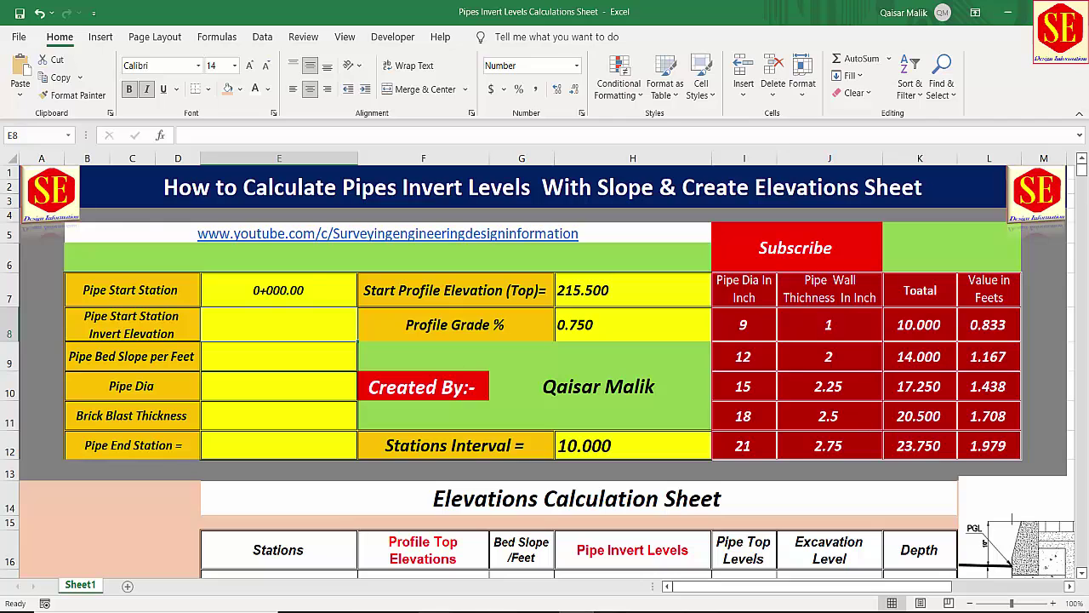
key(alt+Tab)
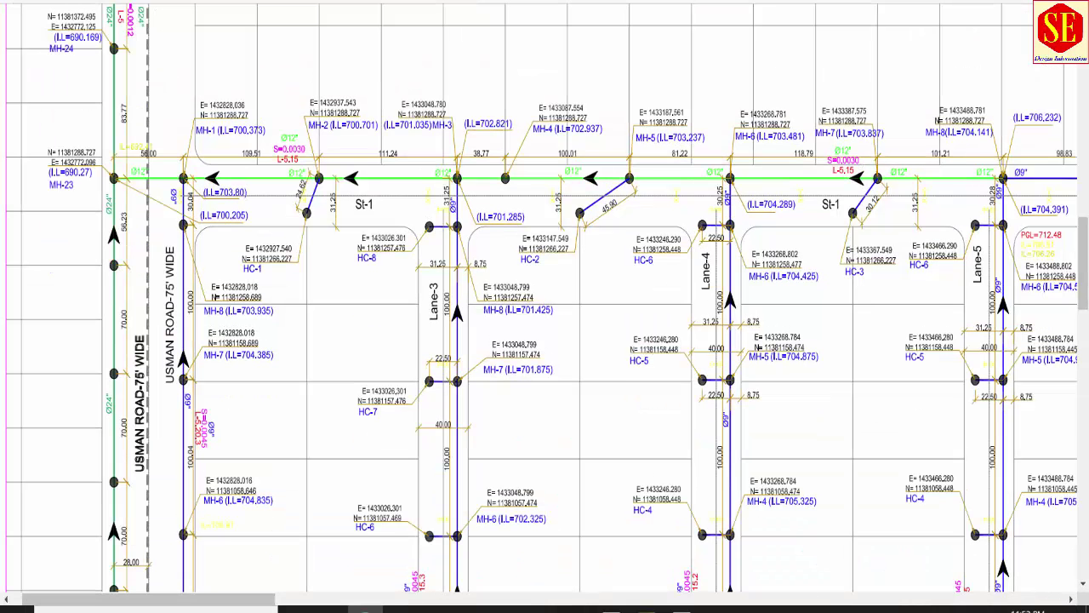
- Pan along the St-1 line to read the manhole invert levels, then reselect the start station cell
drag(253, 602, 316, 603)
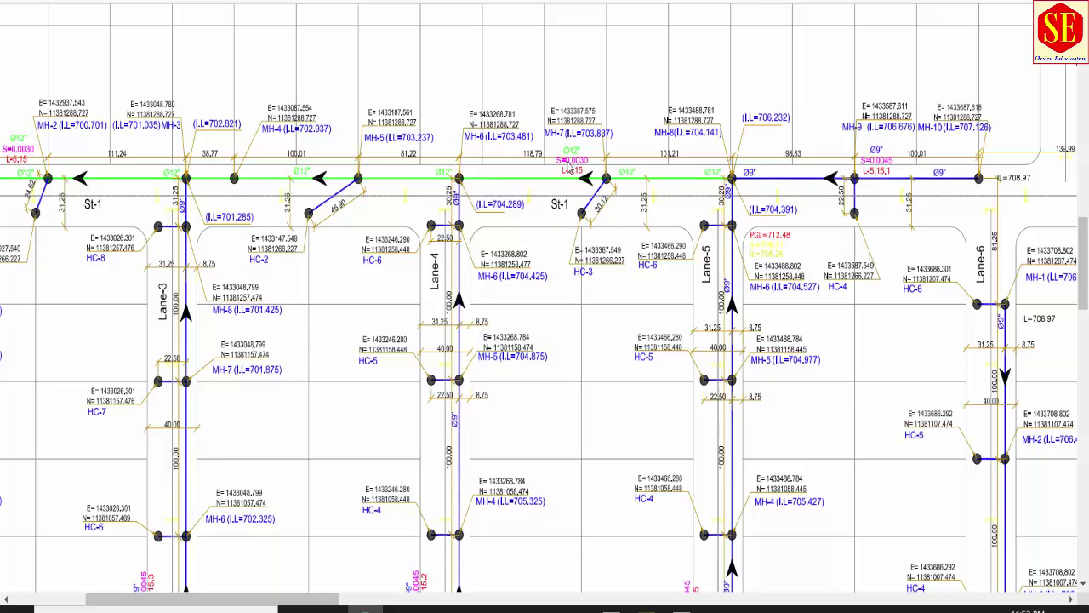
scroll(728, 199, left, 5)
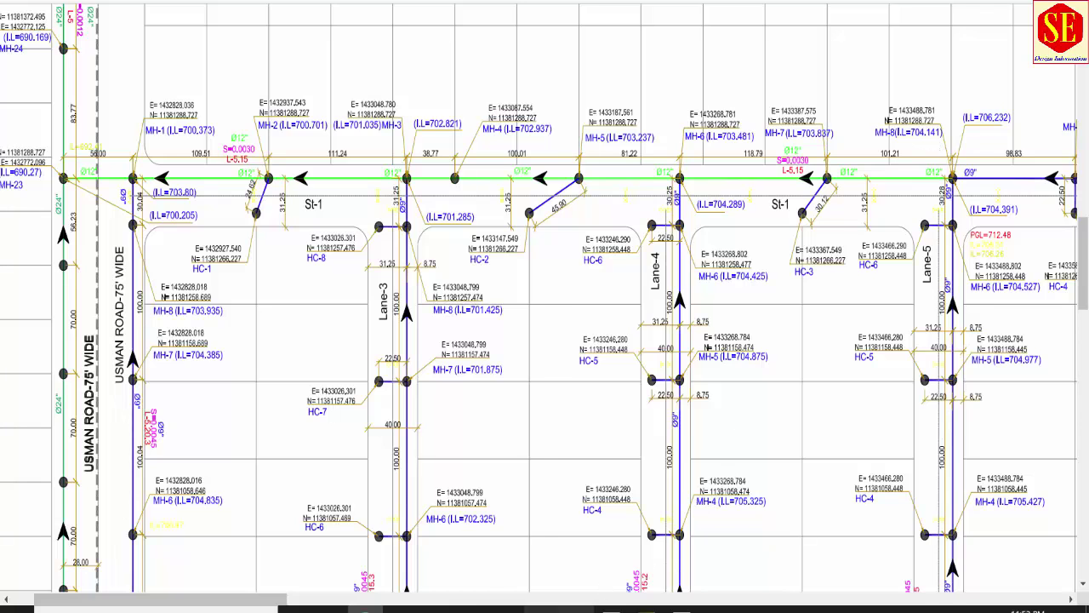
click(553, 609)
click(132, 324)
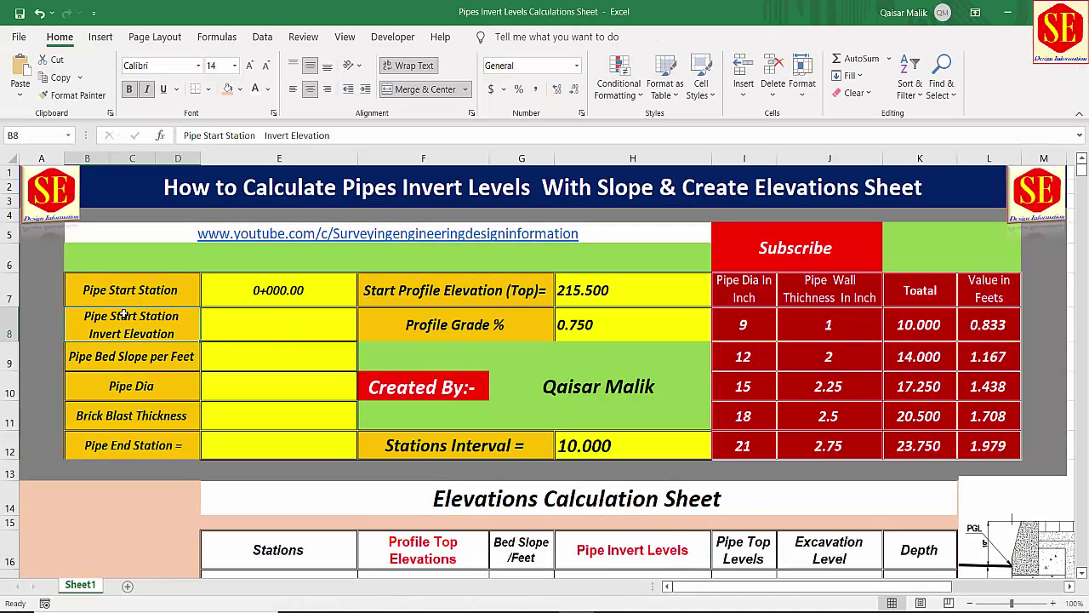
- Enter 704.141 as the Pipe Start Station Invert Elevation
click(291, 290)
click(266, 323)
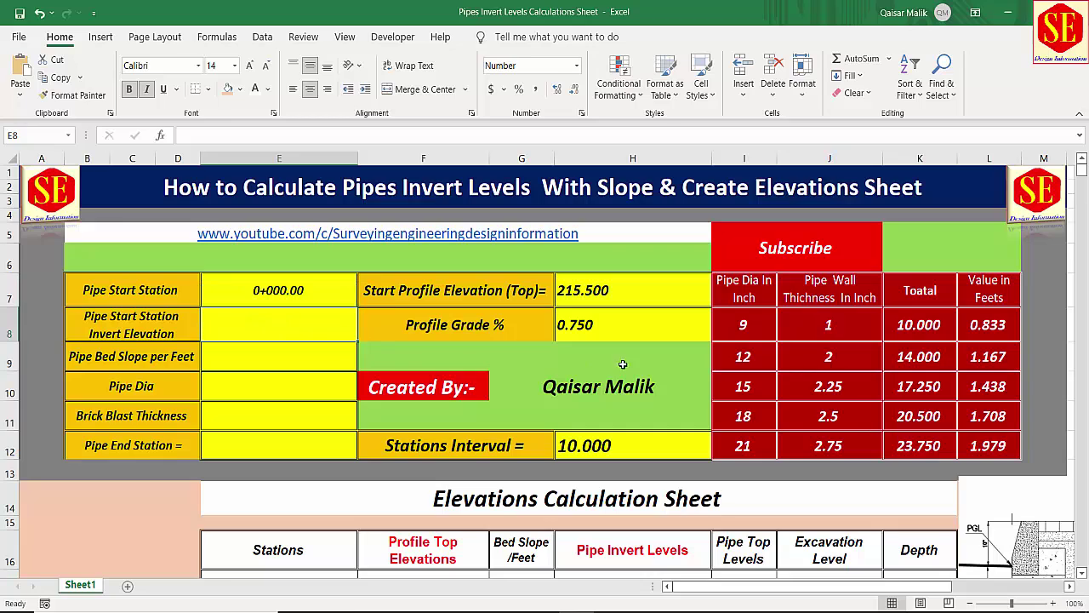
text(70)
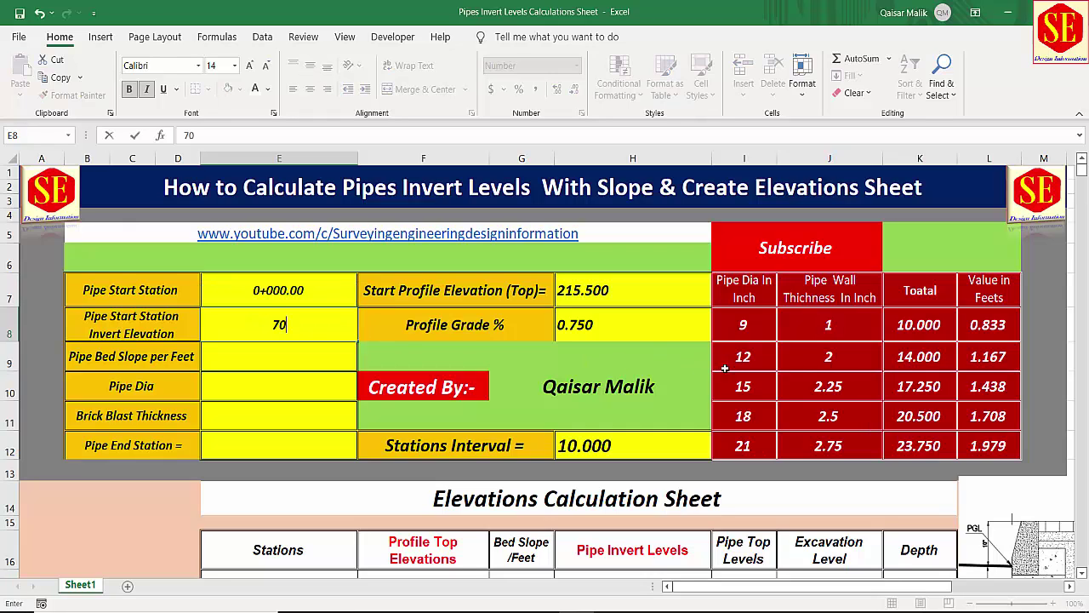
text(4.141)
key(Return)
click(300, 325)
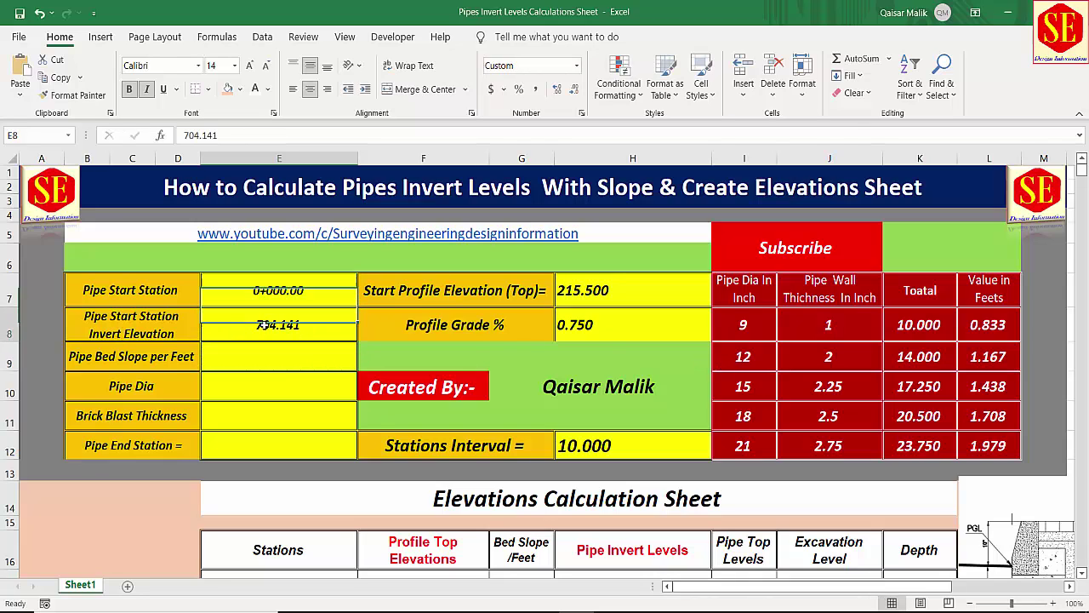
- Type -0.003 as the Pipe Bed Slope per Feet in E9
click(114, 366)
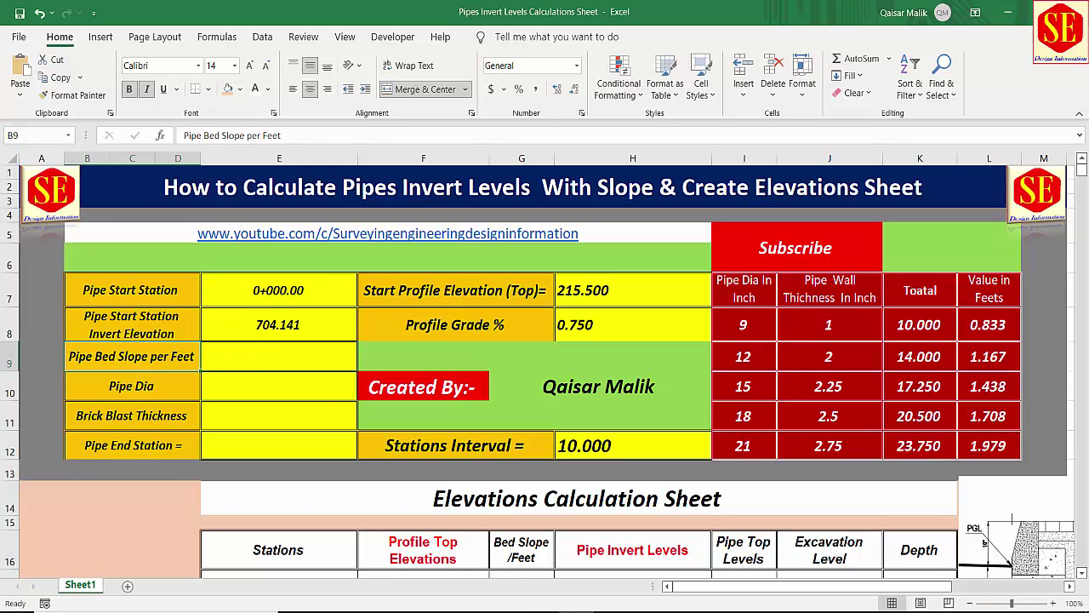
click(291, 359)
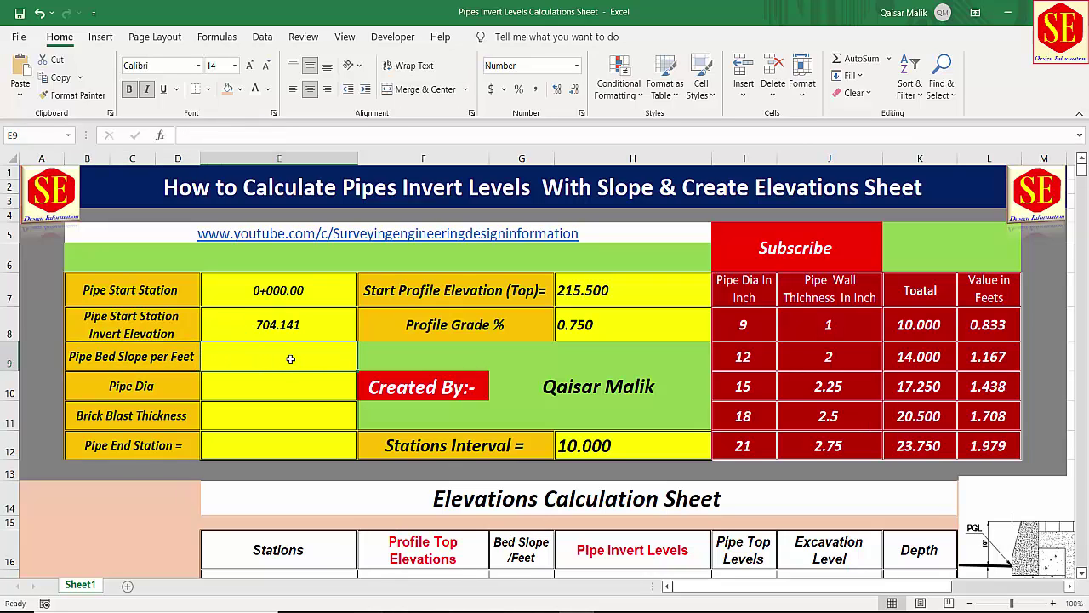
text(-0.00)
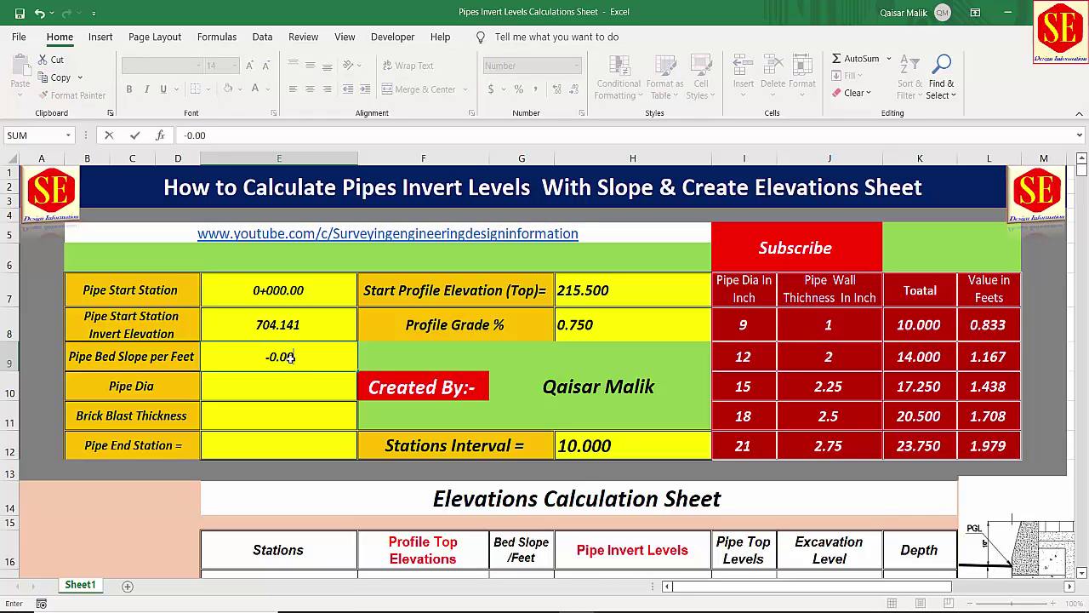
text(3)
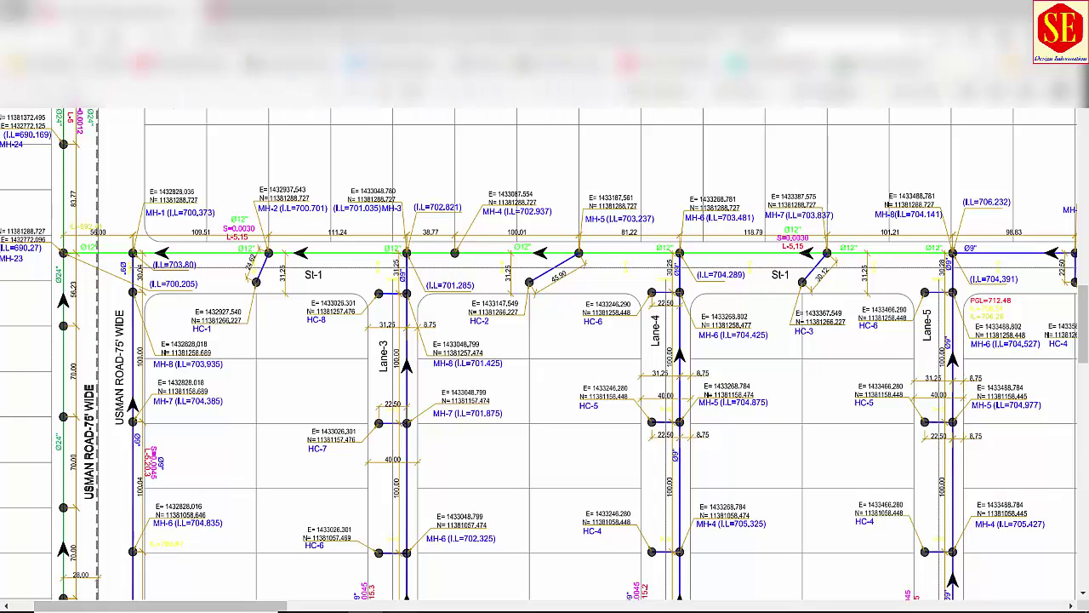
- Pan to the S=0.0030 slope labels along St-1, then reopen the E9 bed slope entry
drag(285, 607, 264, 606)
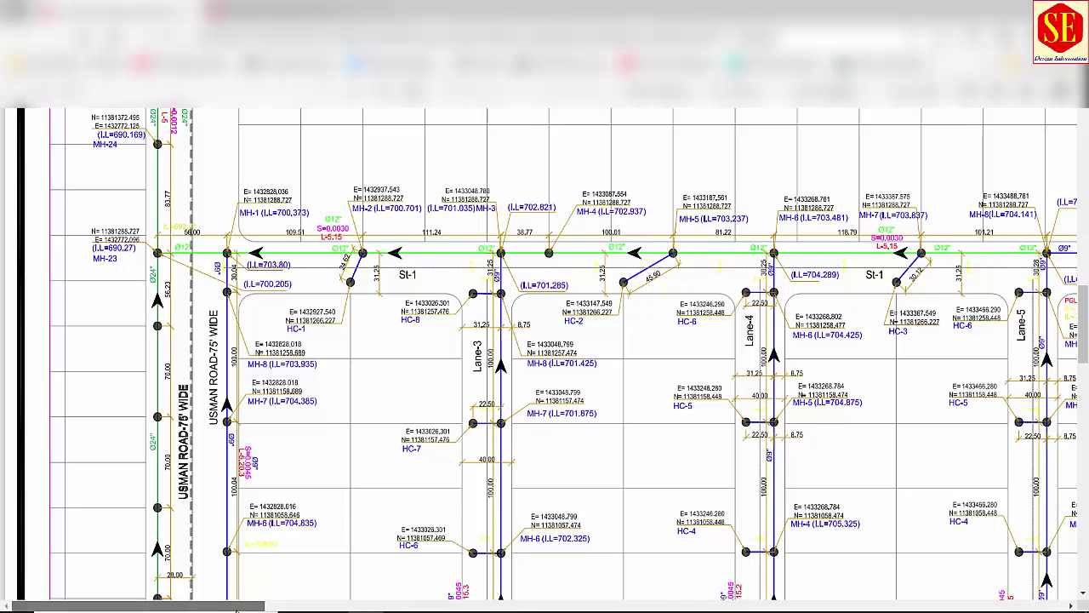
drag(237, 609, 281, 609)
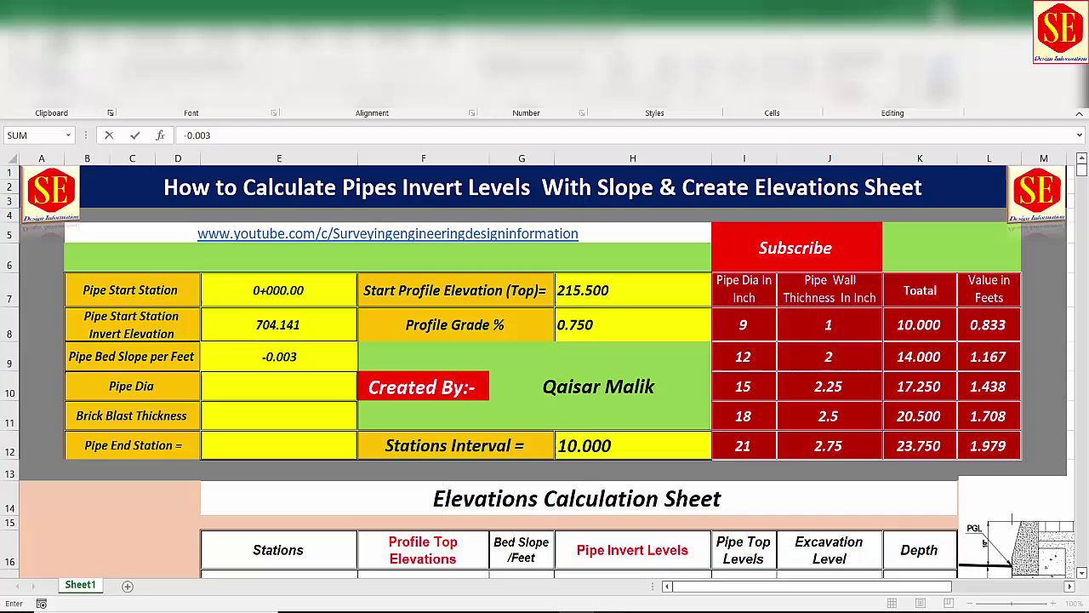
double_click(284, 352)
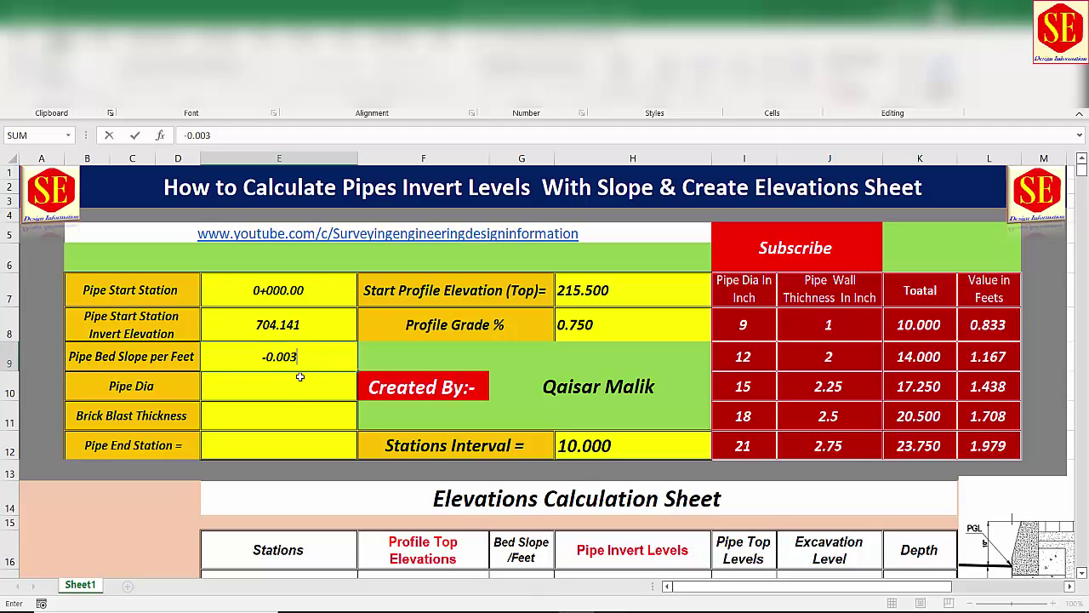
- Commit the -0.0030 bed slope and enter 12 as the Pipe Dia in E10
key(Return)
mouse_move(294, 359)
mouse_down()
mouse_move(151, 388)
mouse_move(255, 384)
mouse_up()
click(253, 386)
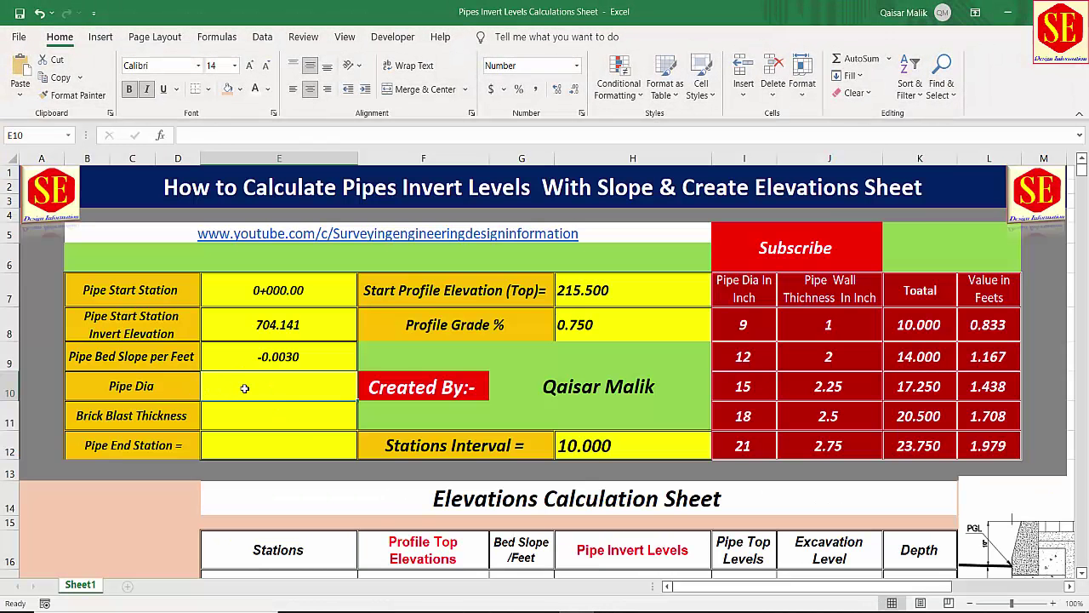
text(12)
key(Return)
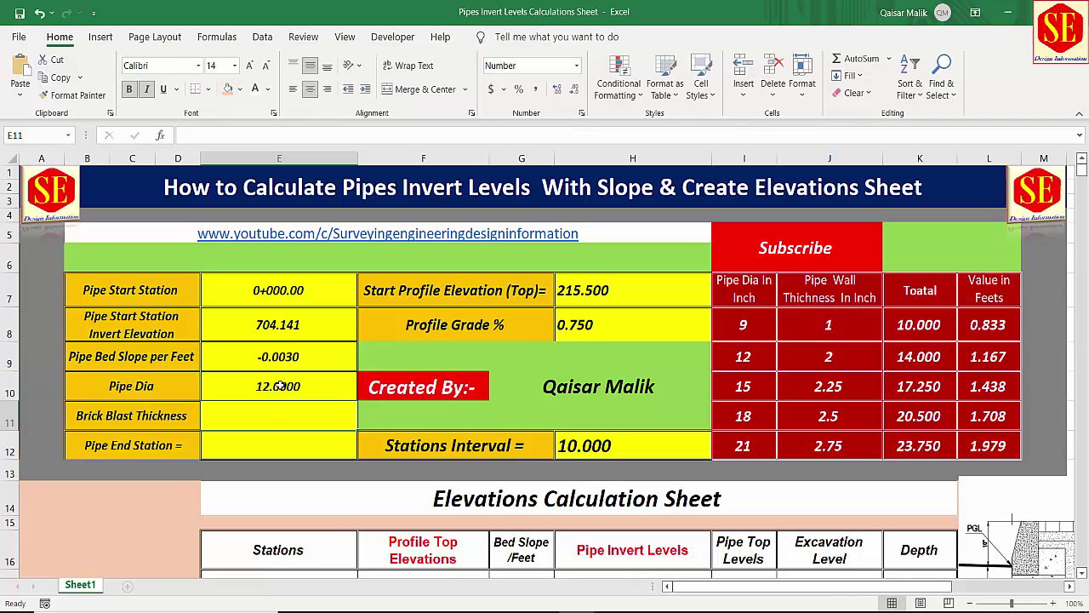
click(278, 387)
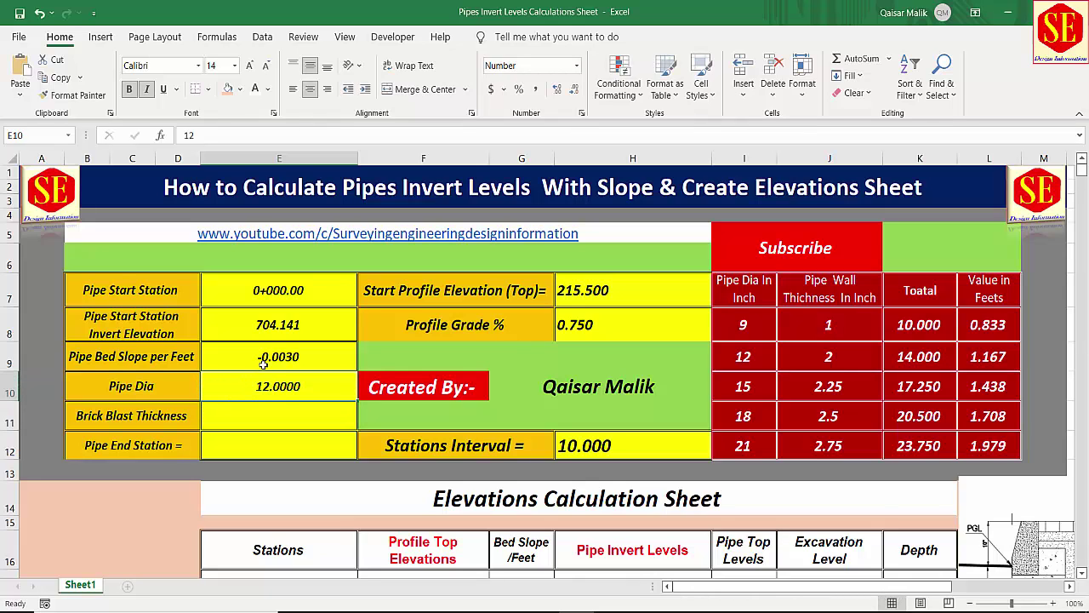
click(105, 406)
click(286, 386)
- Check the calculated elevation row and the 9-inch pipe's 1-inch wall thickness in the diameter table
scroll(745, 438, down, 2)
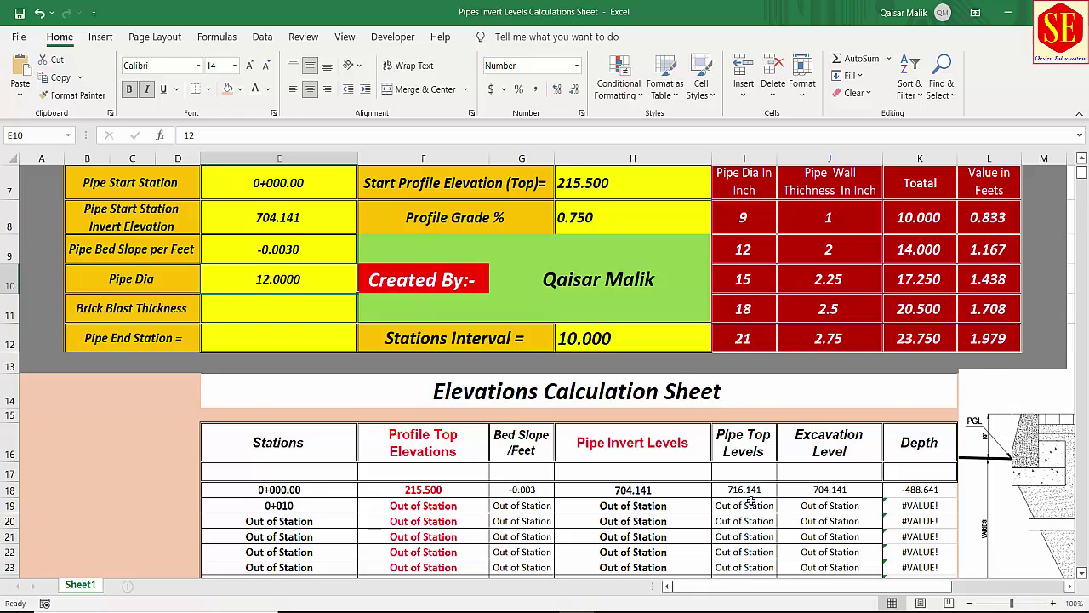
scroll(742, 512, down, 1)
scroll(768, 430, up, 1)
scroll(757, 281, up, 1)
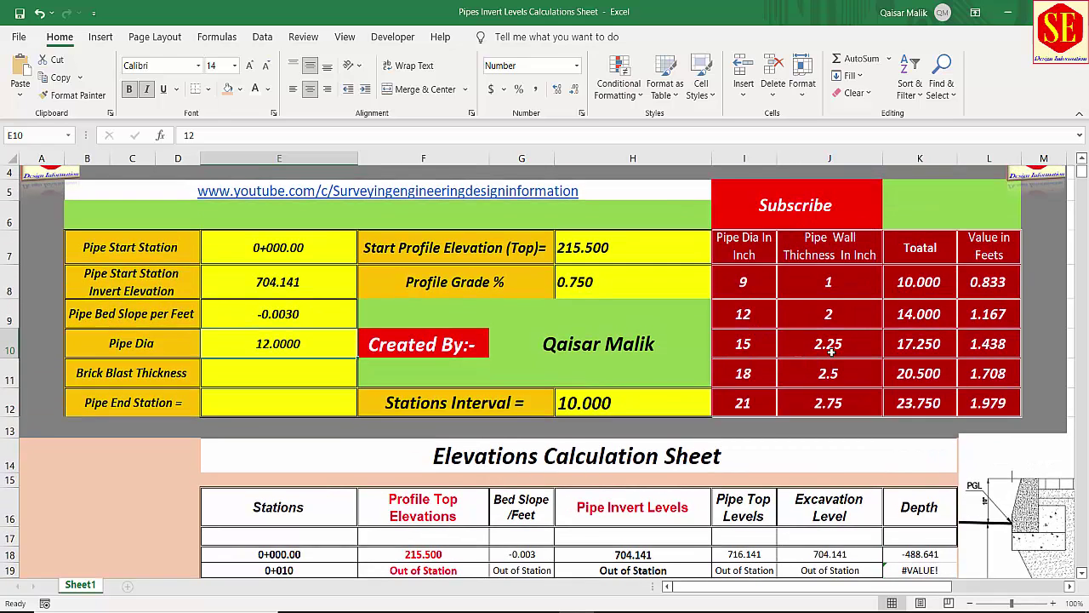
click(742, 282)
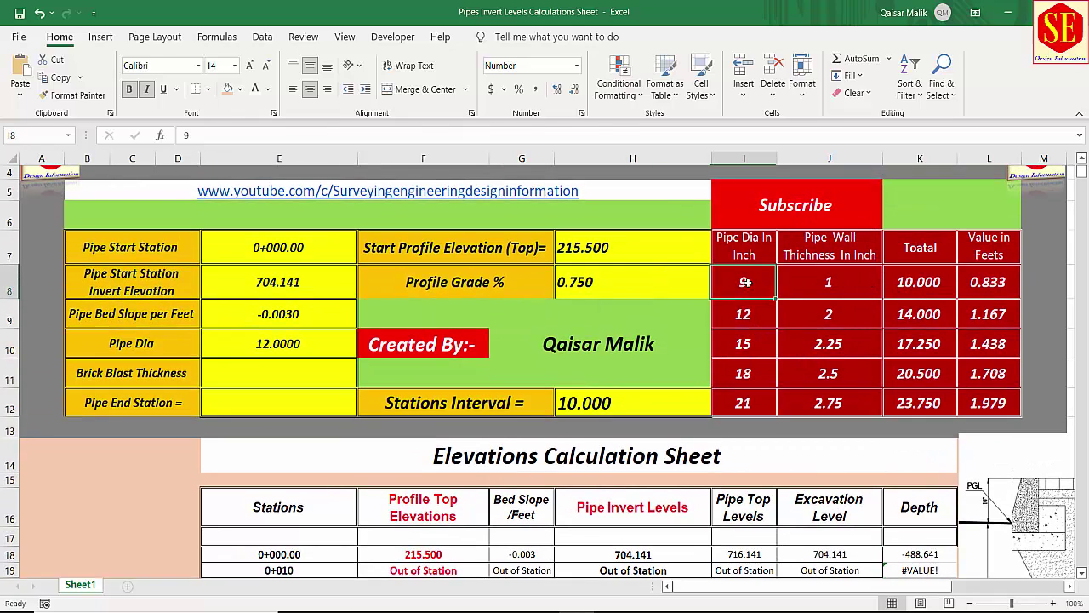
click(833, 282)
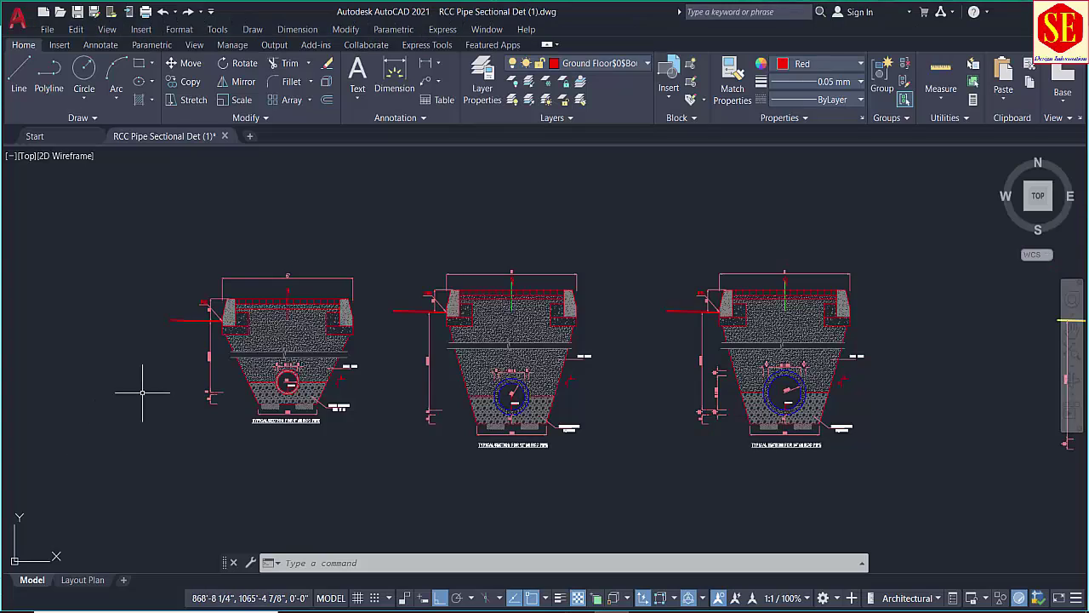
scroll(147, 392, up, 2)
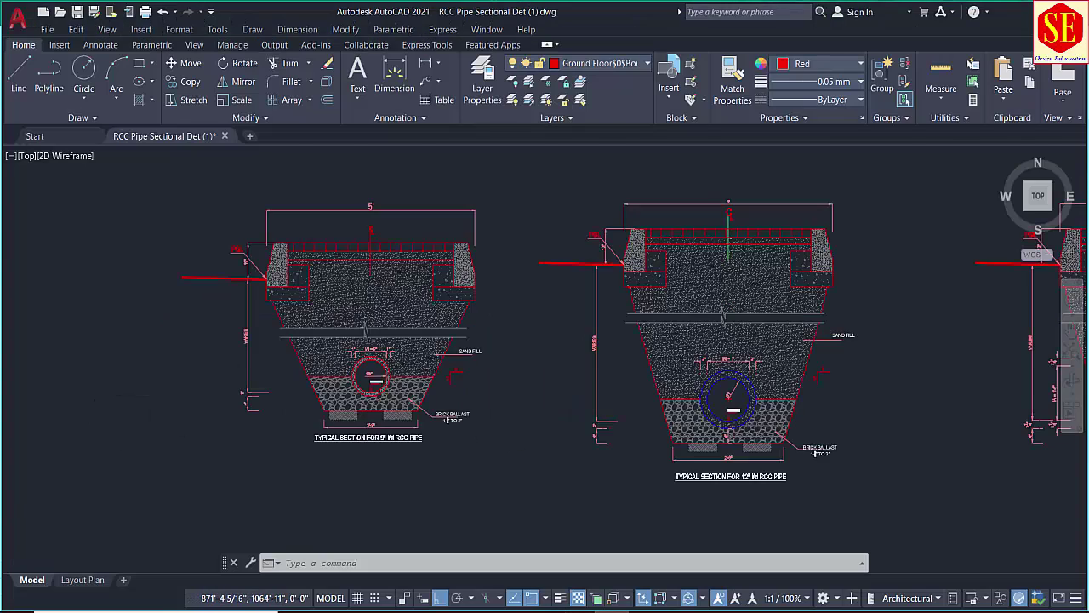
- Move the Invert Level multileader arrow to the pipe's inner bottom with its label above
scroll(313, 406, up, 4)
scroll(511, 359, up, 1)
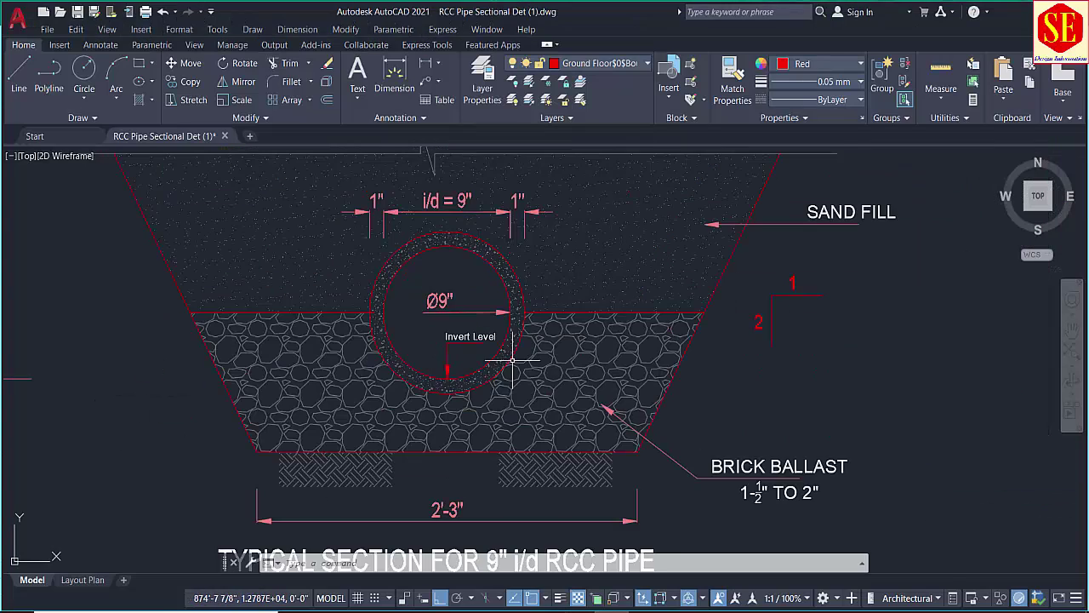
scroll(498, 360, up, 3)
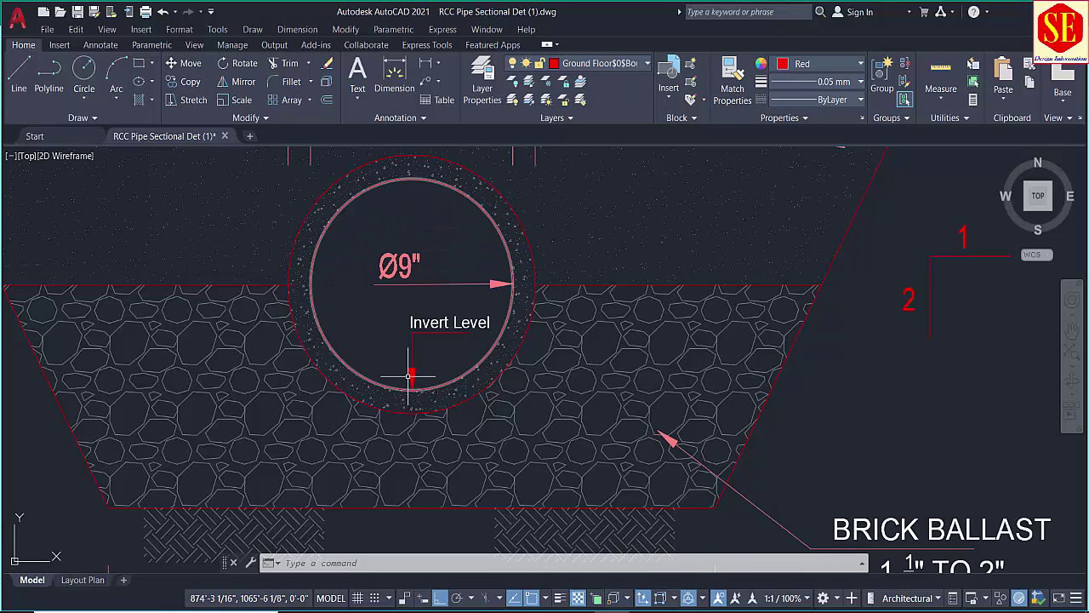
click(413, 383)
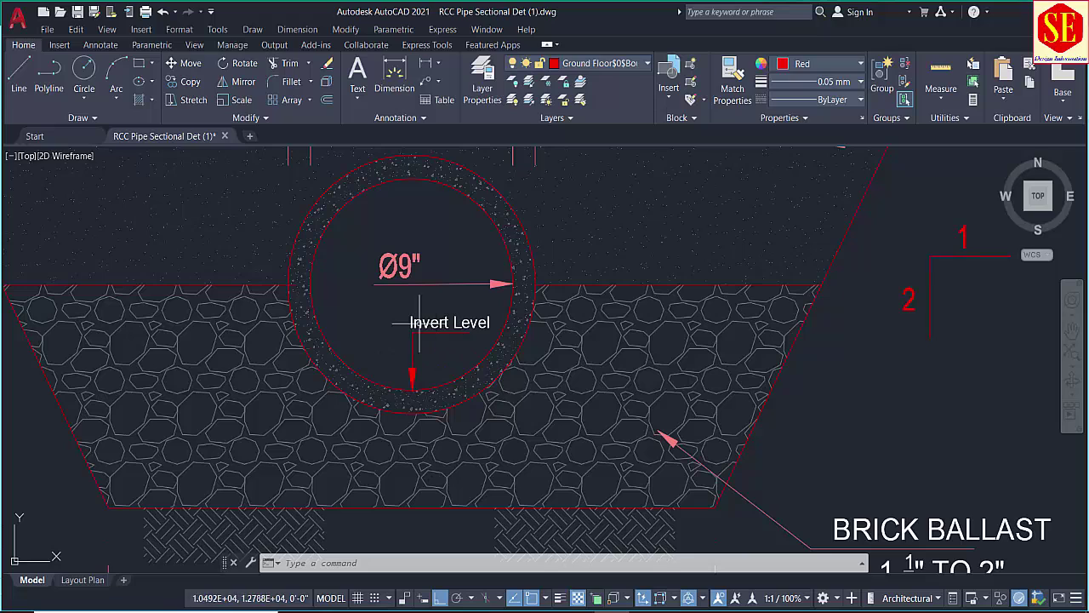
click(424, 322)
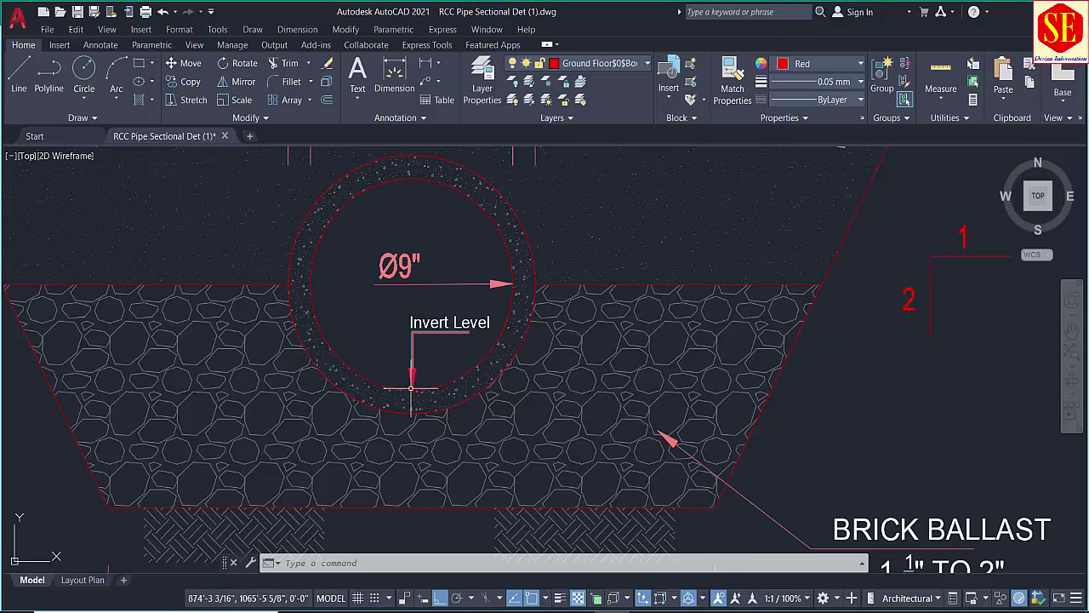
click(411, 394)
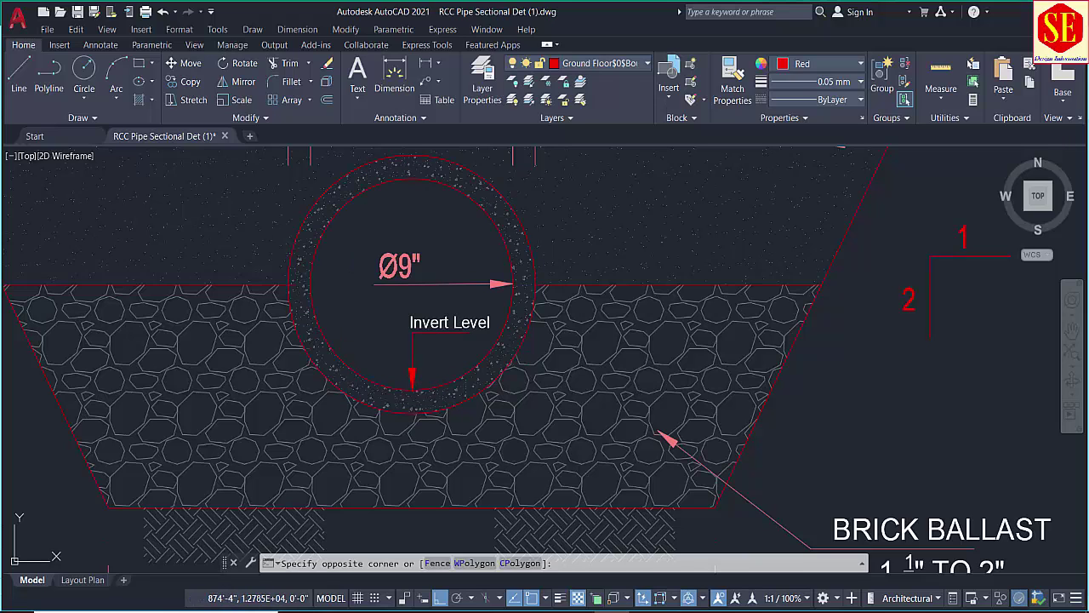
click(387, 159)
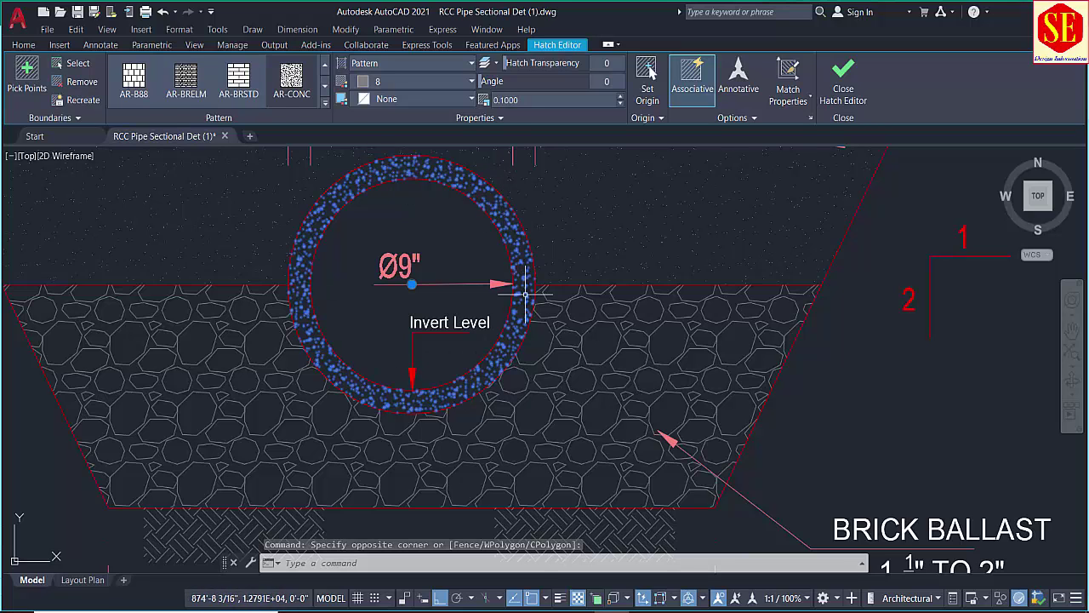
scroll(453, 309, down, 3)
scroll(419, 338, up, 3)
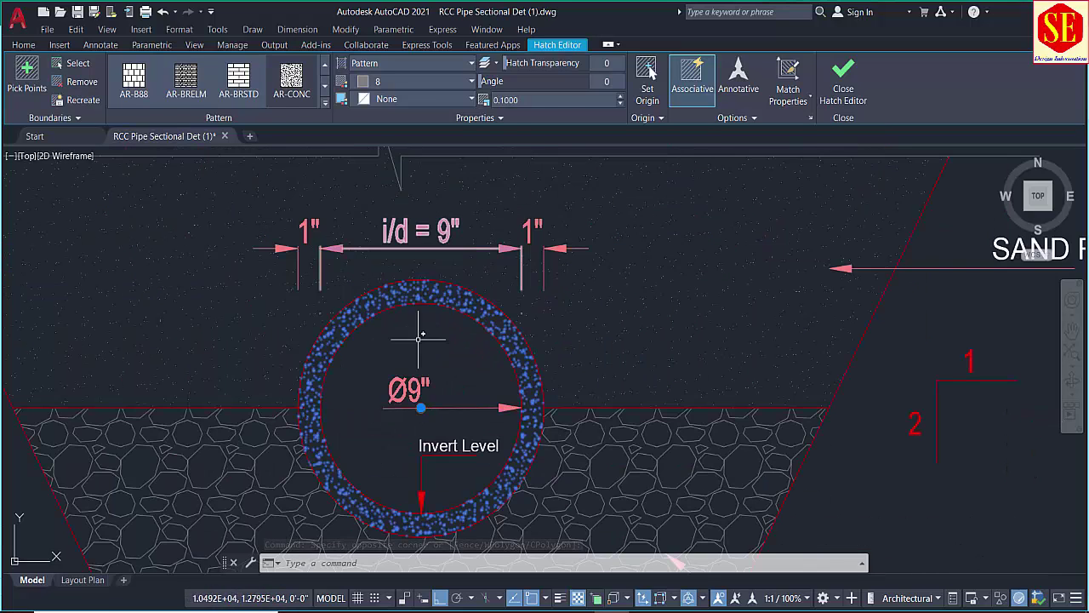
key(Escape)
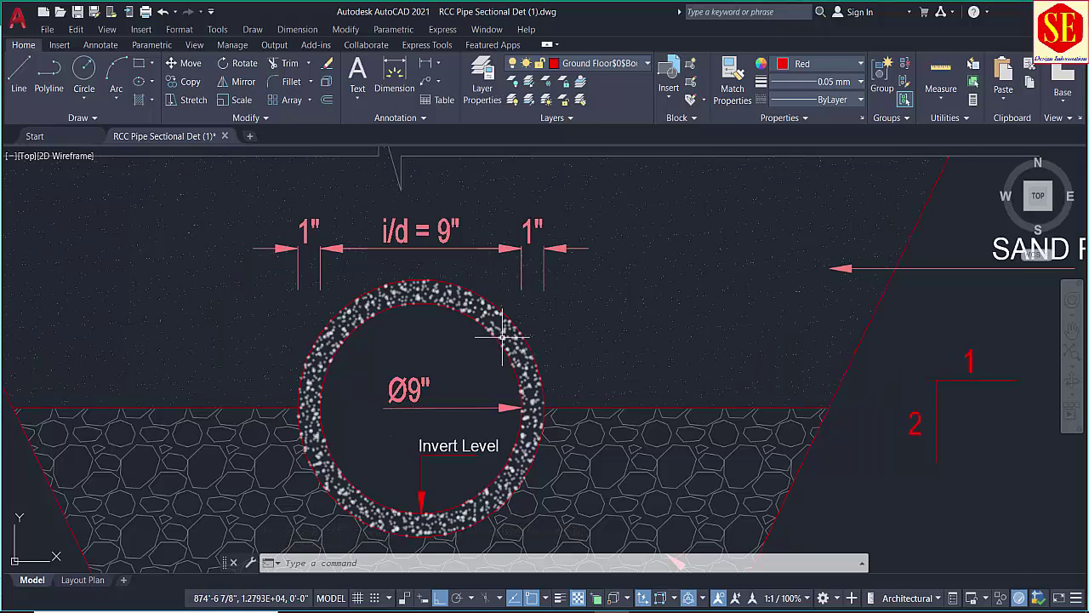
scroll(564, 301, down, 5)
scroll(198, 410, up, 6)
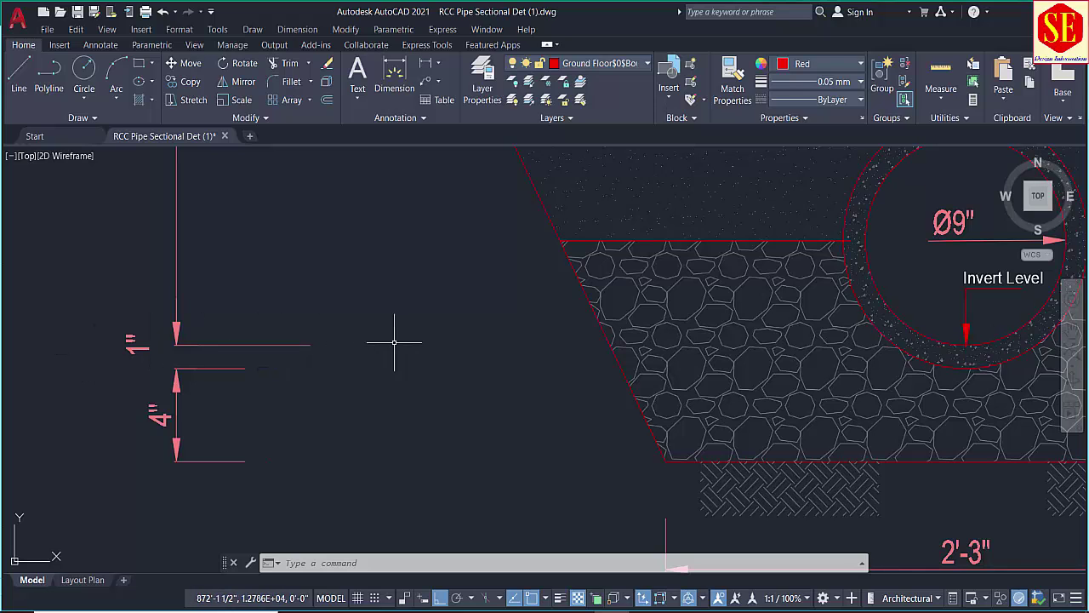
- Draw a horizontal polyline at the invert level from the left dimension end across the pipe
text(pl)
key(Return)
click(309, 345)
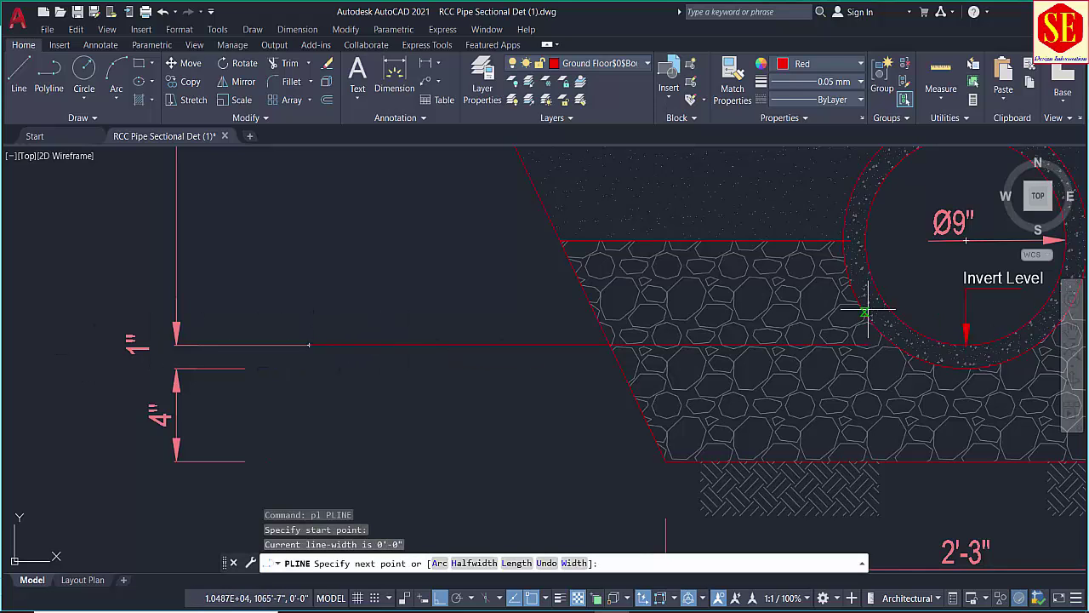
drag(867, 312, 448, 322)
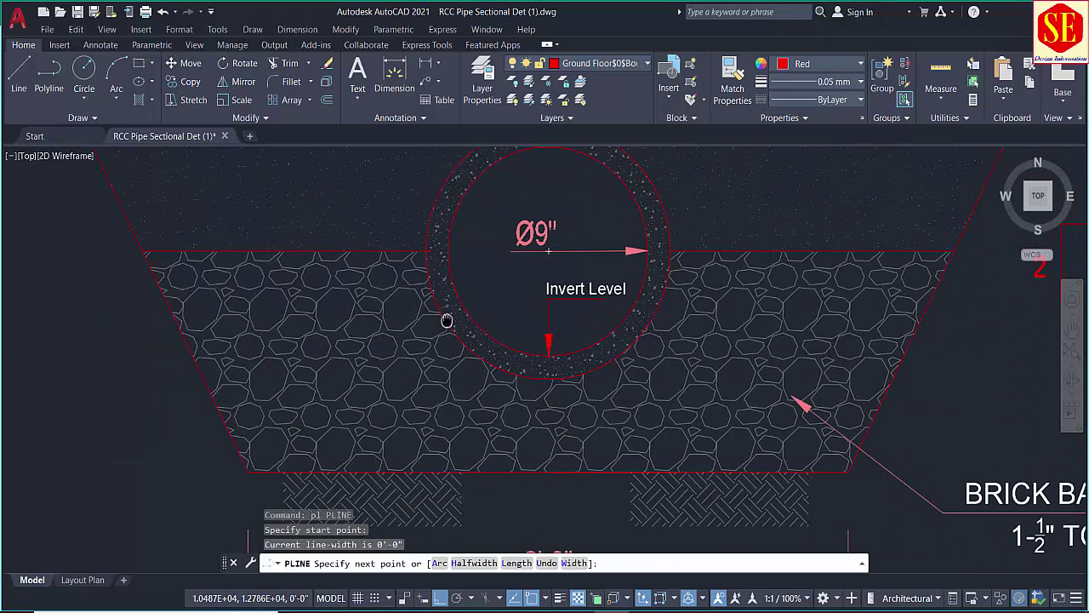
click(1010, 356)
key(Escape)
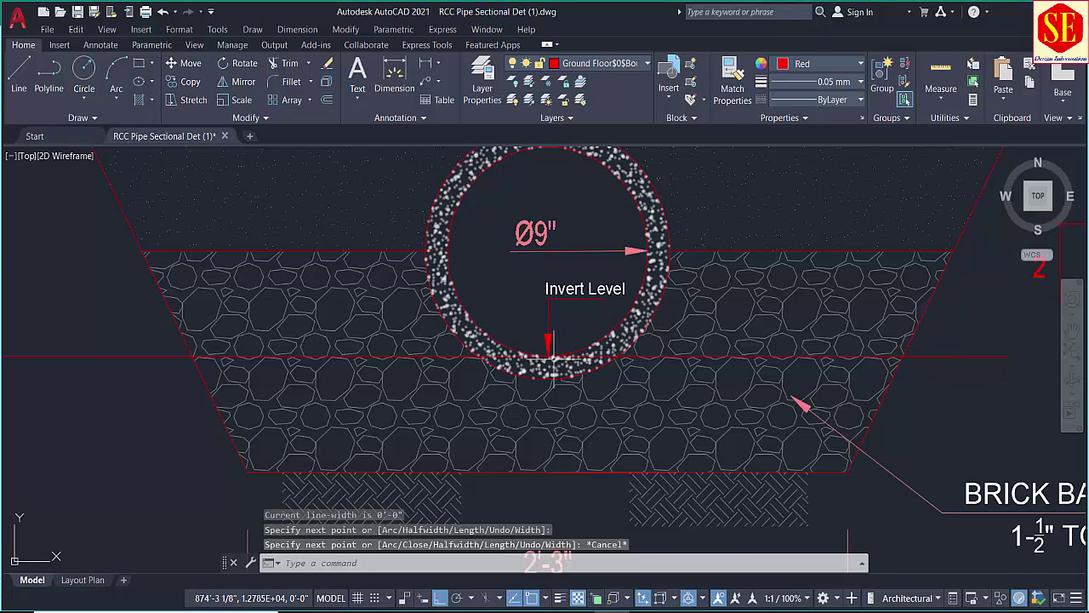
scroll(315, 364, down, 3)
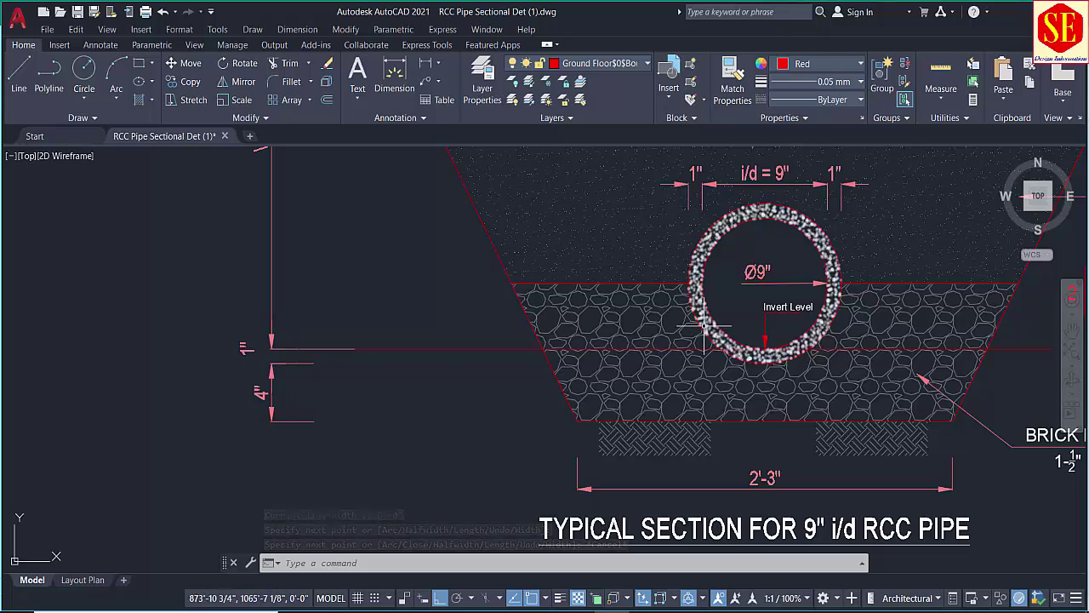
drag(703, 326, 442, 347)
scroll(554, 353, up, 2)
drag(554, 238, 564, 332)
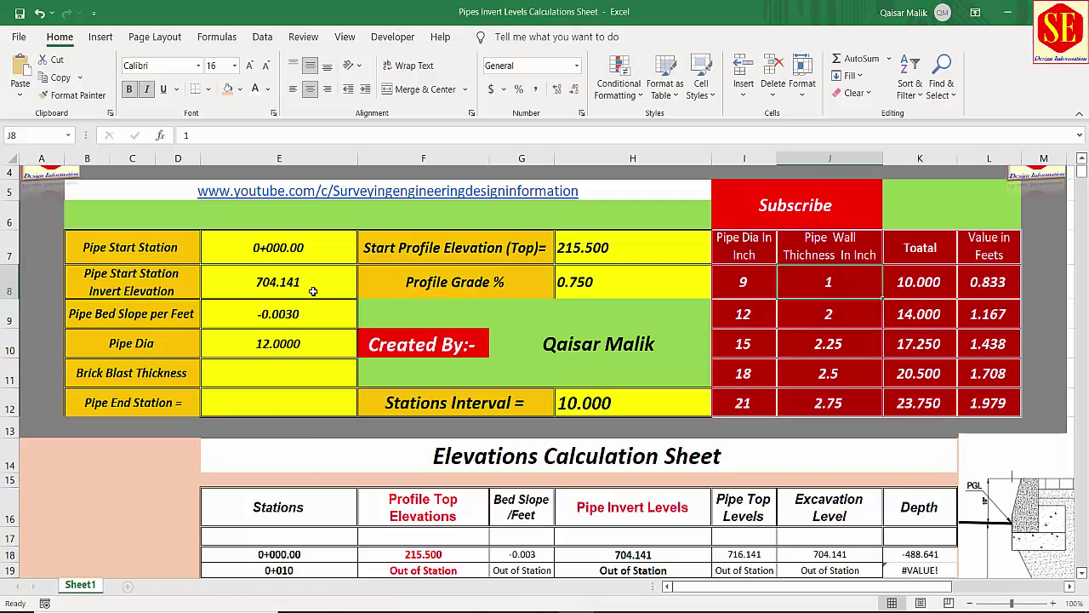
click(259, 349)
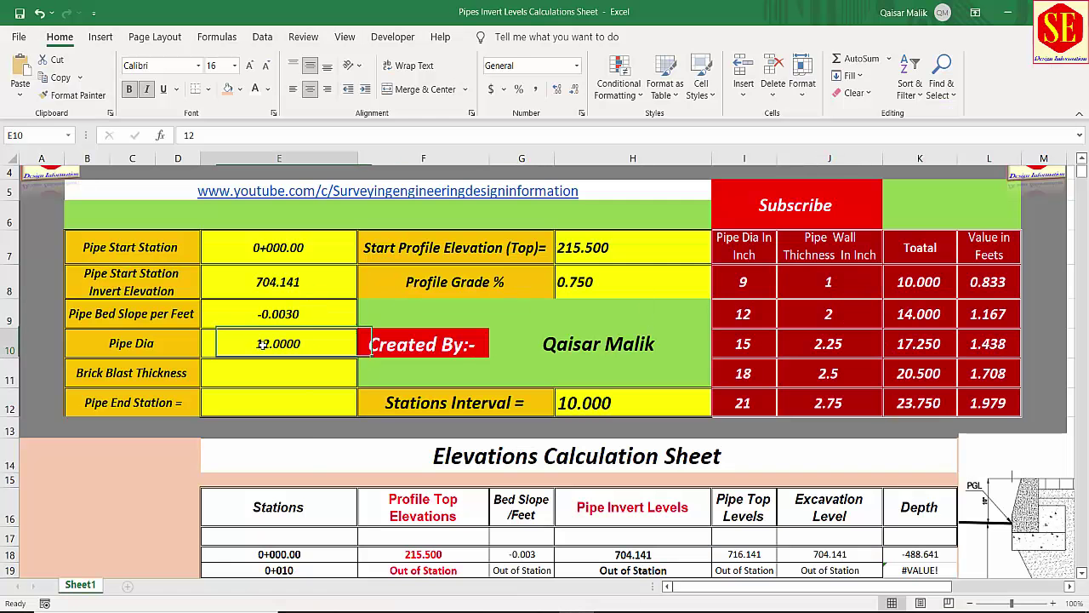
click(745, 283)
click(843, 287)
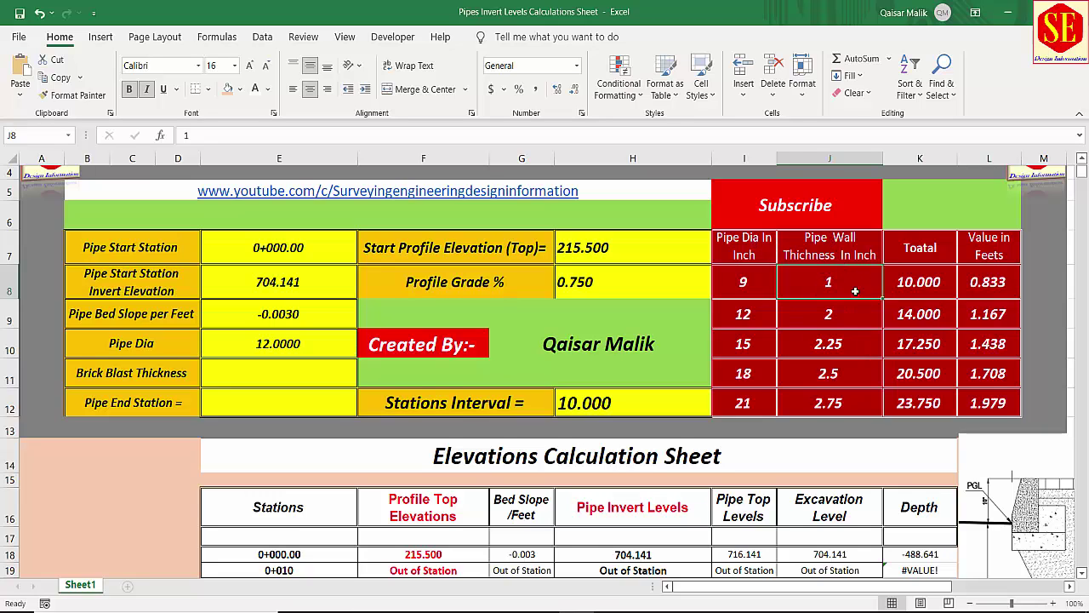
click(744, 314)
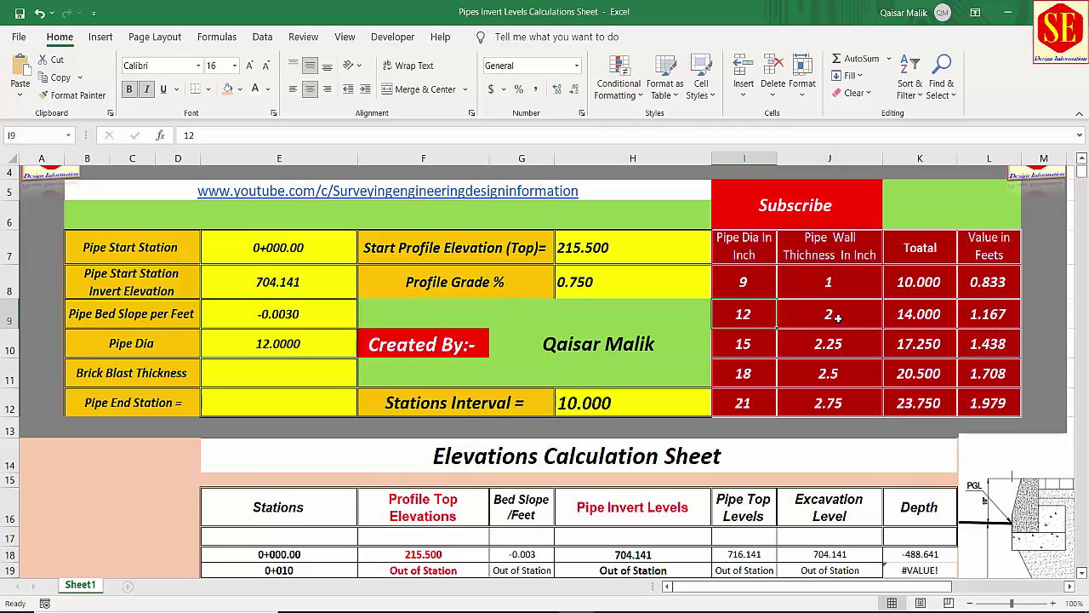
click(824, 314)
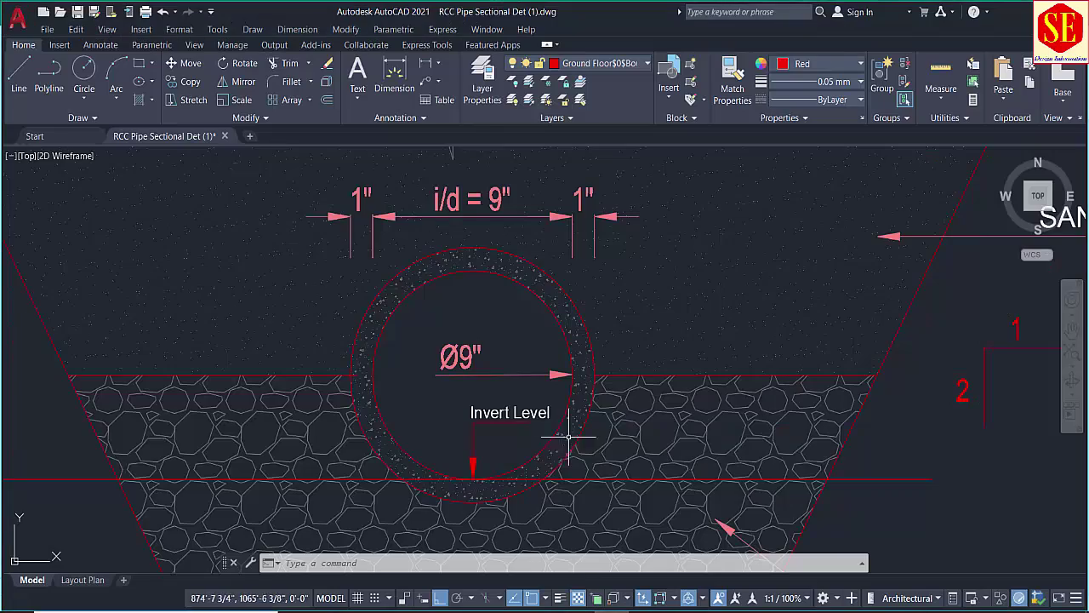
scroll(494, 344, up, 2)
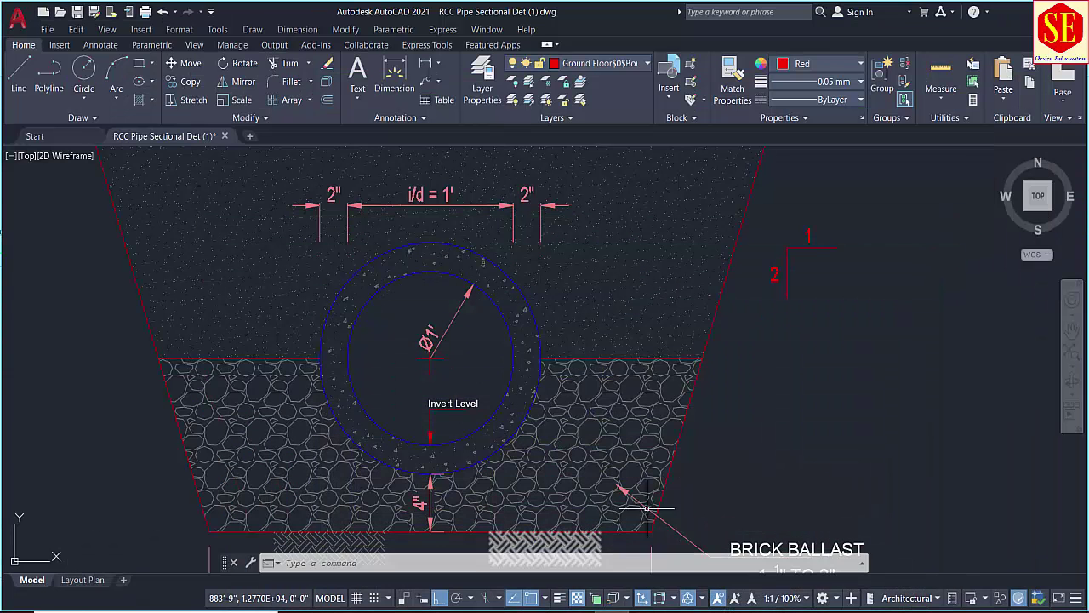
scroll(354, 333, down, 3)
drag(575, 342, 128, 281)
scroll(490, 304, up, 1)
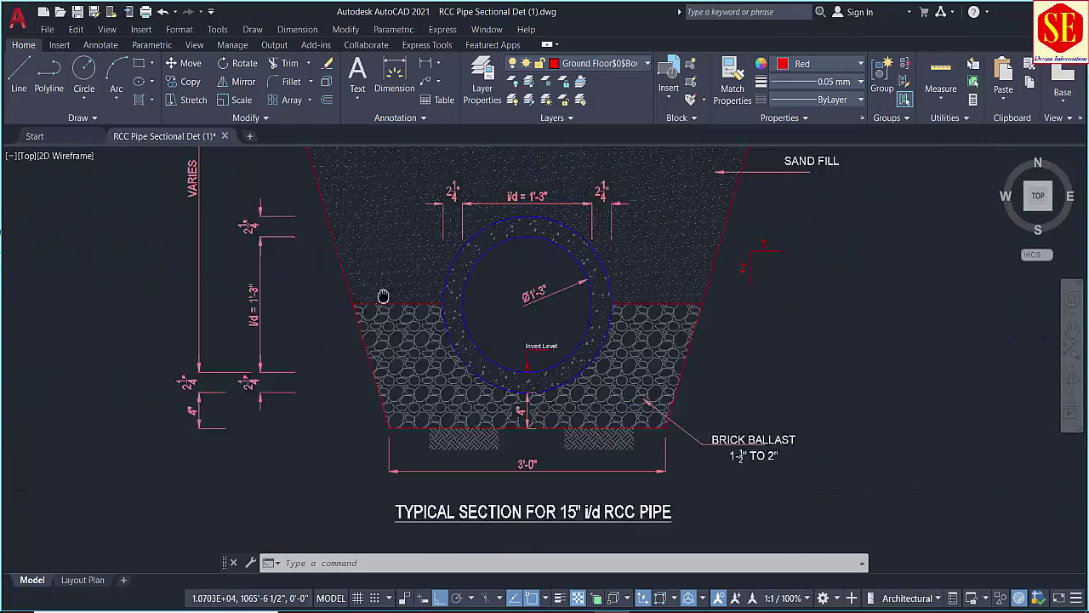
scroll(490, 305, up, 1)
scroll(490, 304, up, 1)
scroll(490, 304, up, 2)
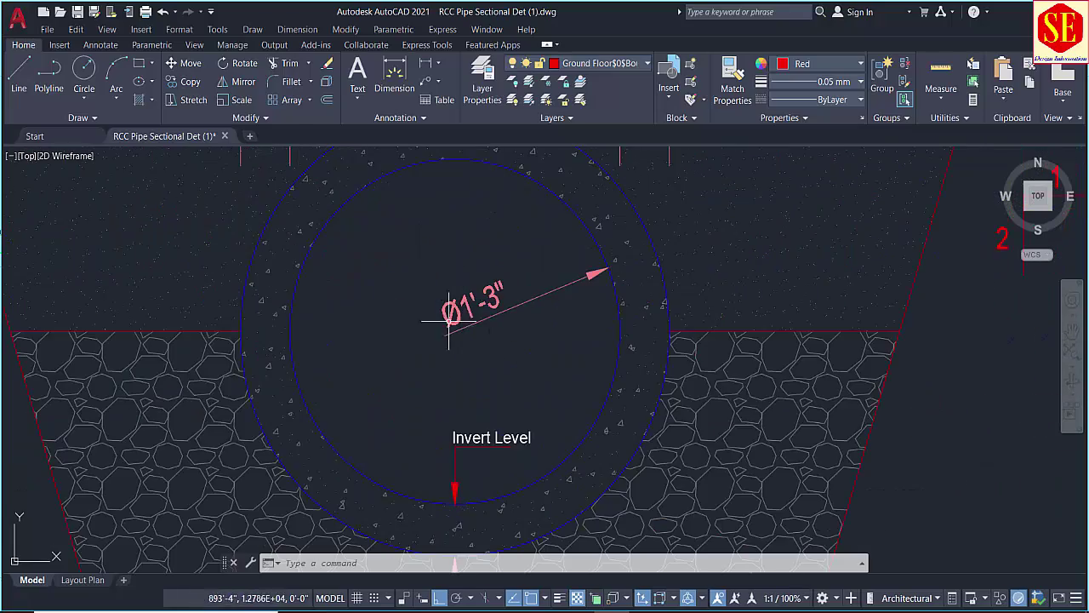
scroll(487, 342, down, 2)
scroll(534, 255, down, 1)
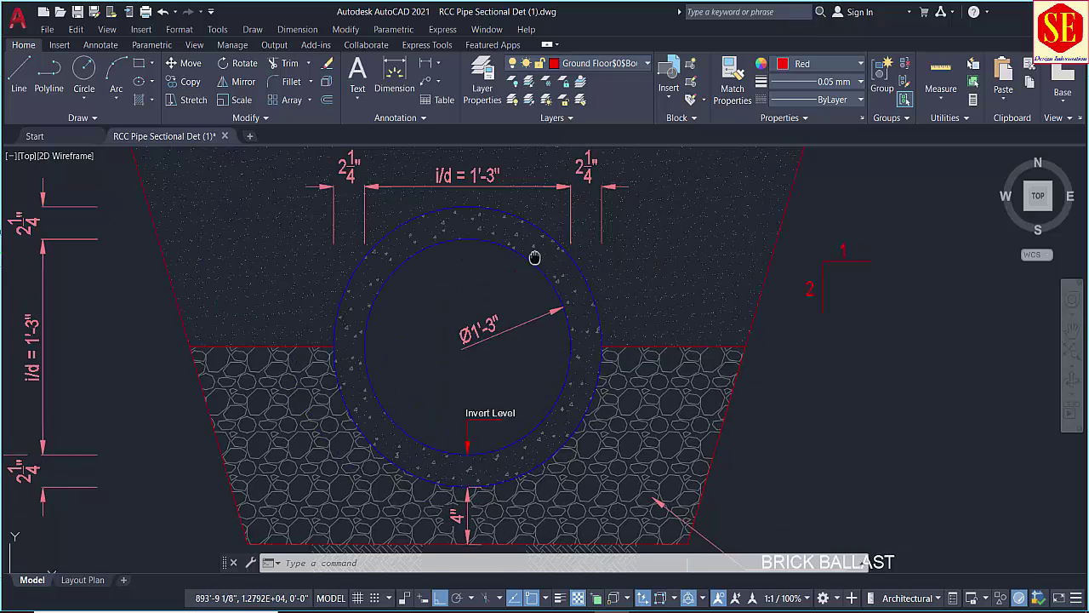
scroll(562, 247, up, 1)
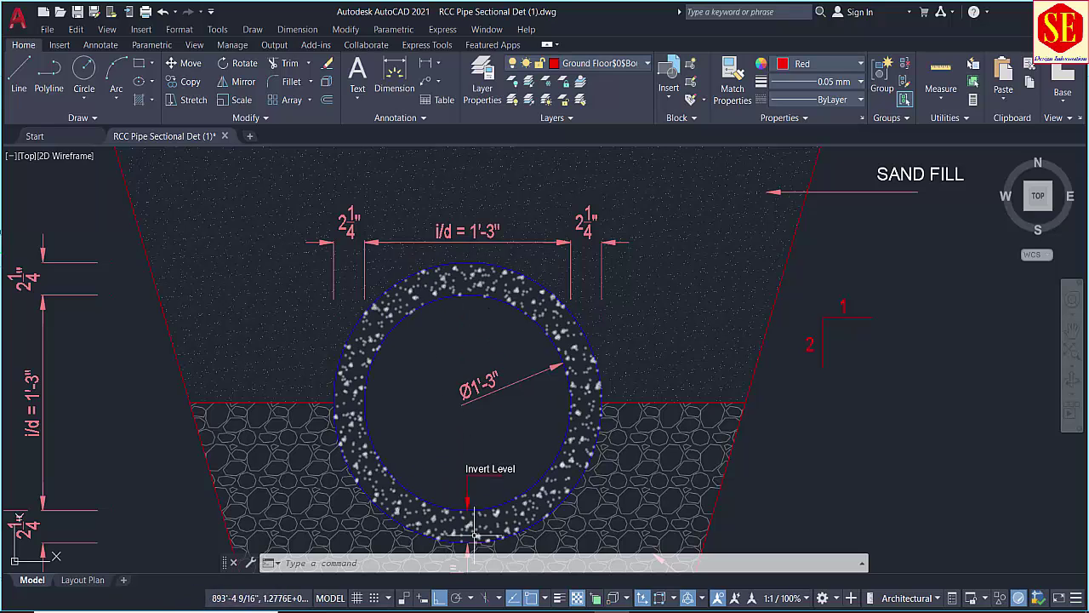
drag(481, 528, 481, 425)
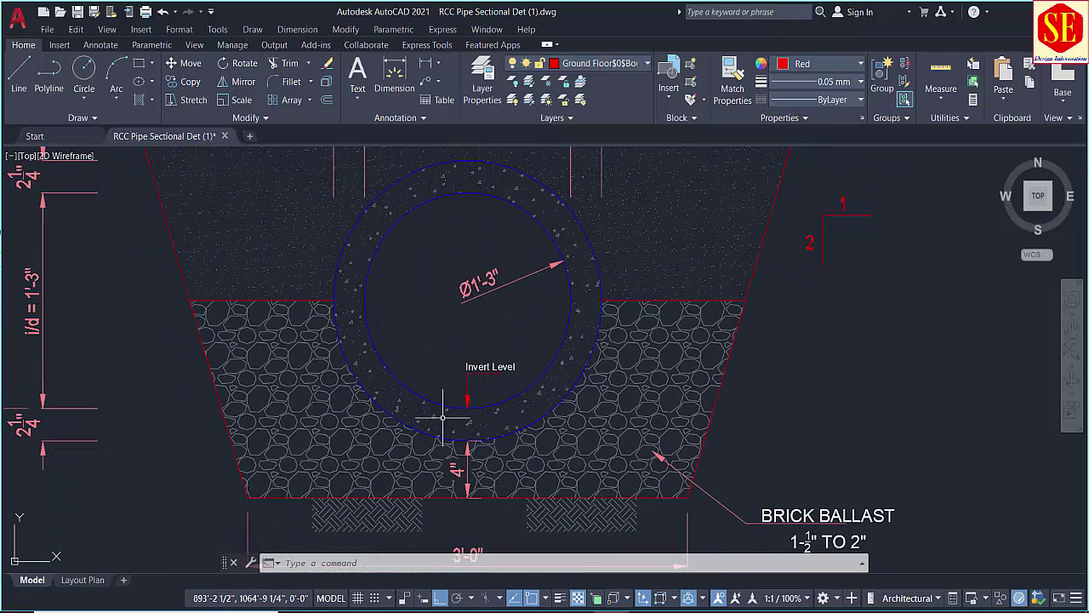
scroll(593, 400, down, 1)
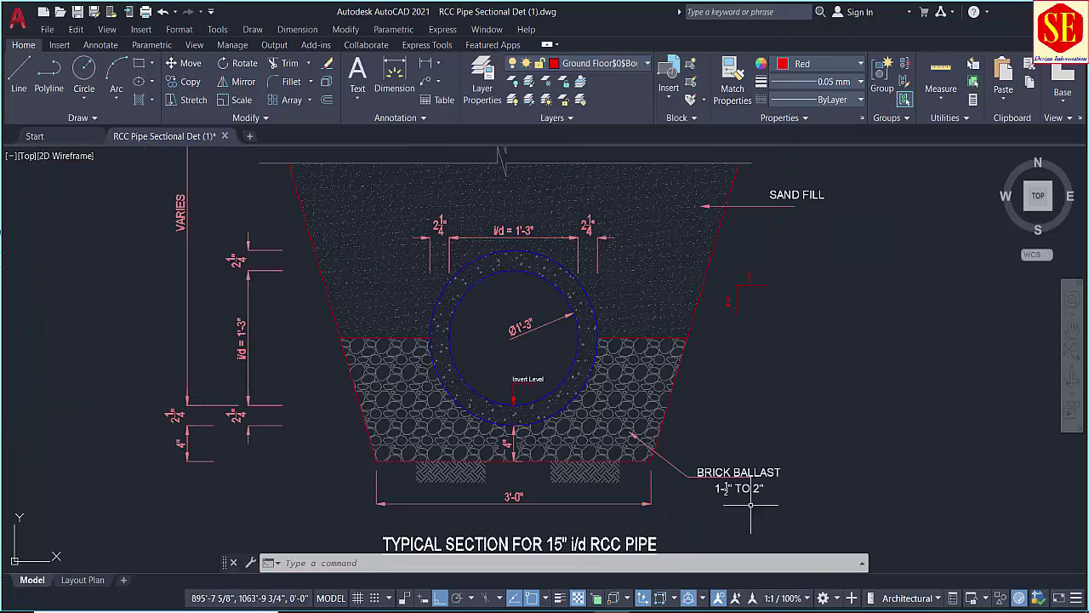
- Pan and zoom the drawing to centre on the 12-inch pipe section
scroll(456, 384, down, 4)
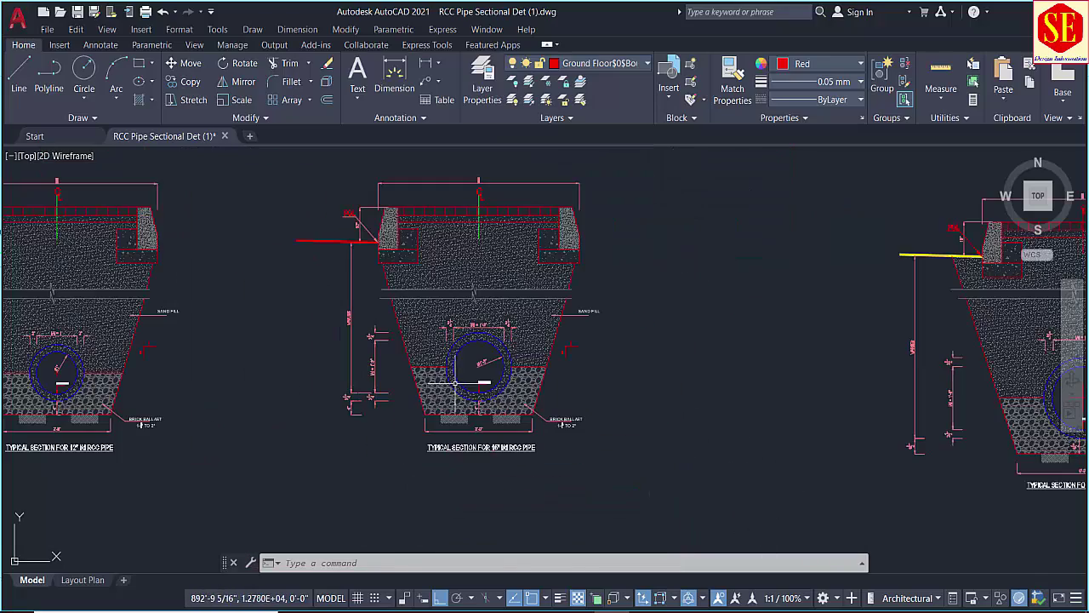
drag(355, 355, 814, 357)
drag(297, 306, 389, 367)
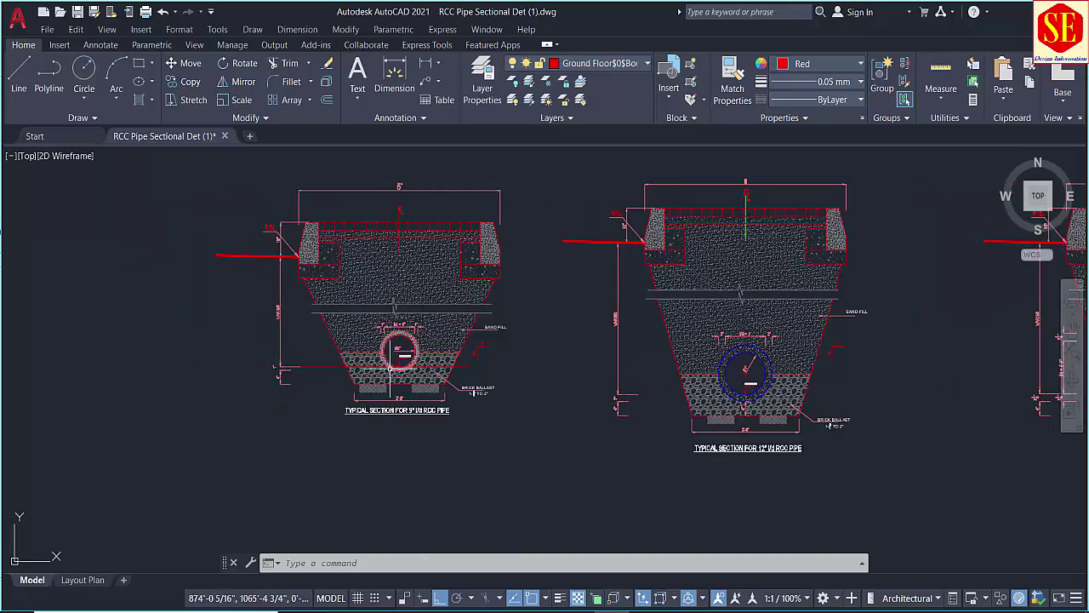
scroll(394, 362, up, 2)
drag(740, 400, 355, 339)
scroll(459, 333, up, 4)
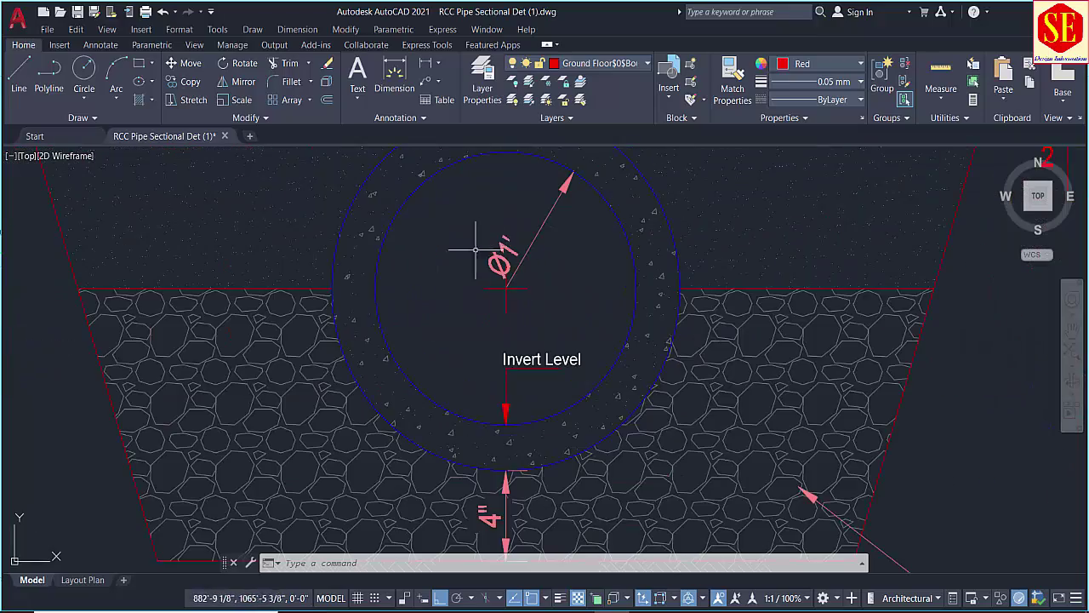
drag(514, 249, 489, 325)
scroll(502, 247, down, 3)
drag(511, 244, 544, 315)
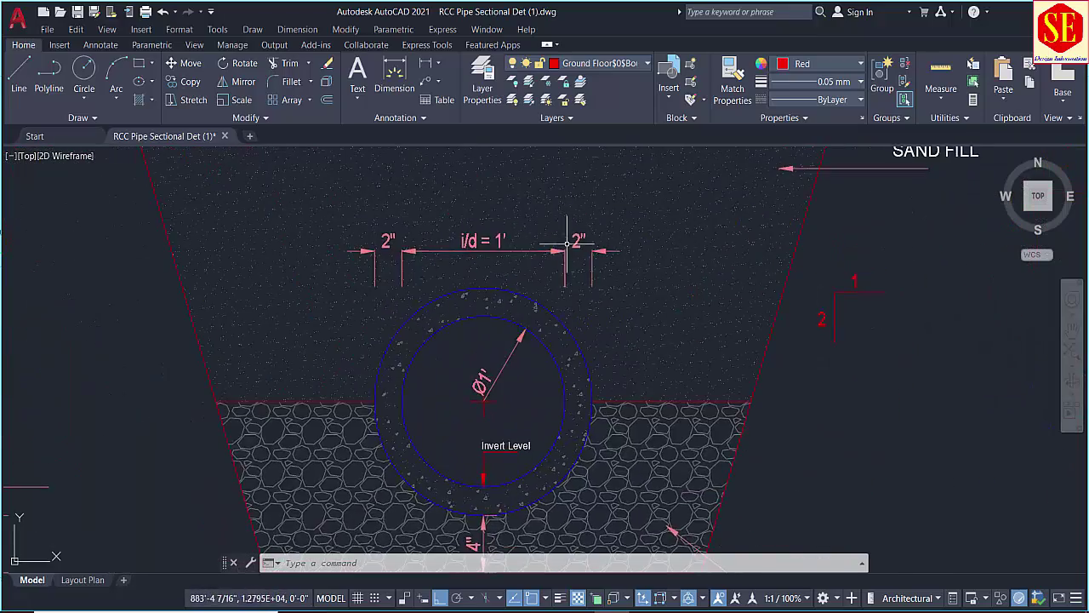
scroll(578, 240, up, 3)
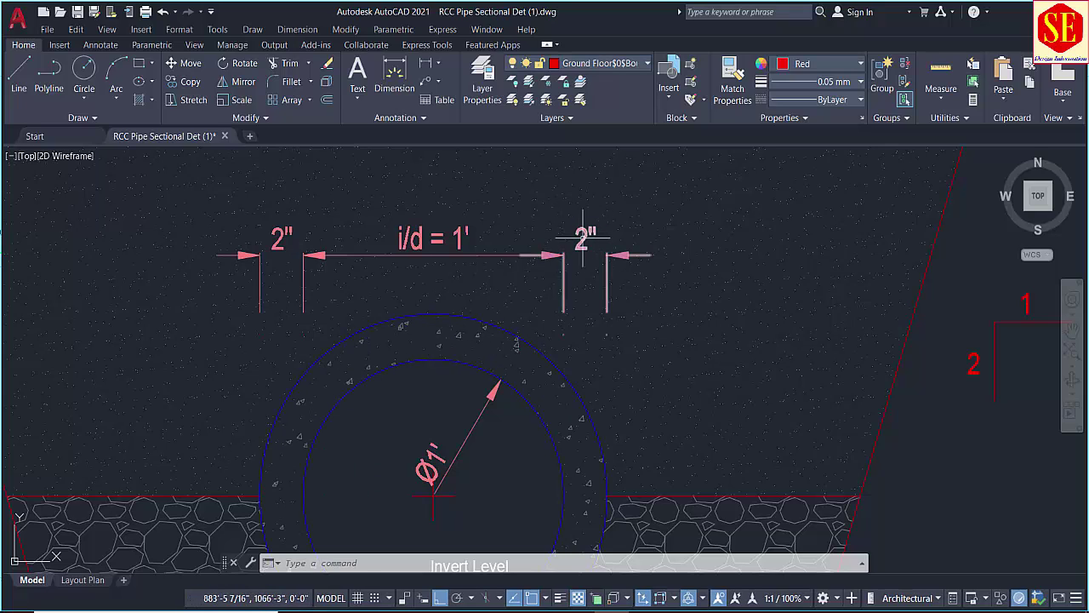
scroll(262, 246, down, 1)
scroll(332, 314, down, 1)
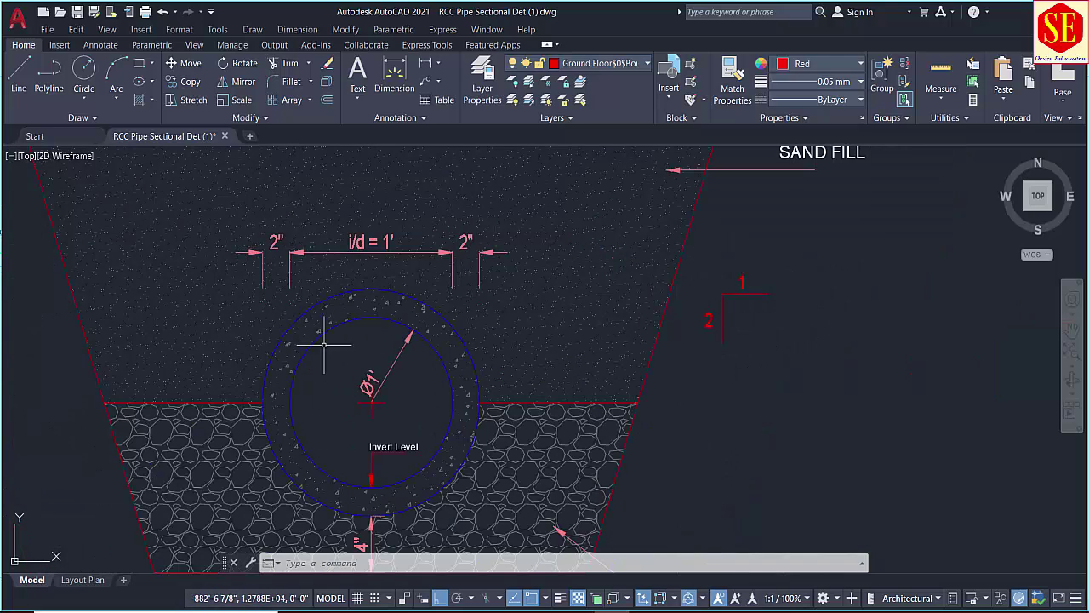
drag(364, 507, 376, 478)
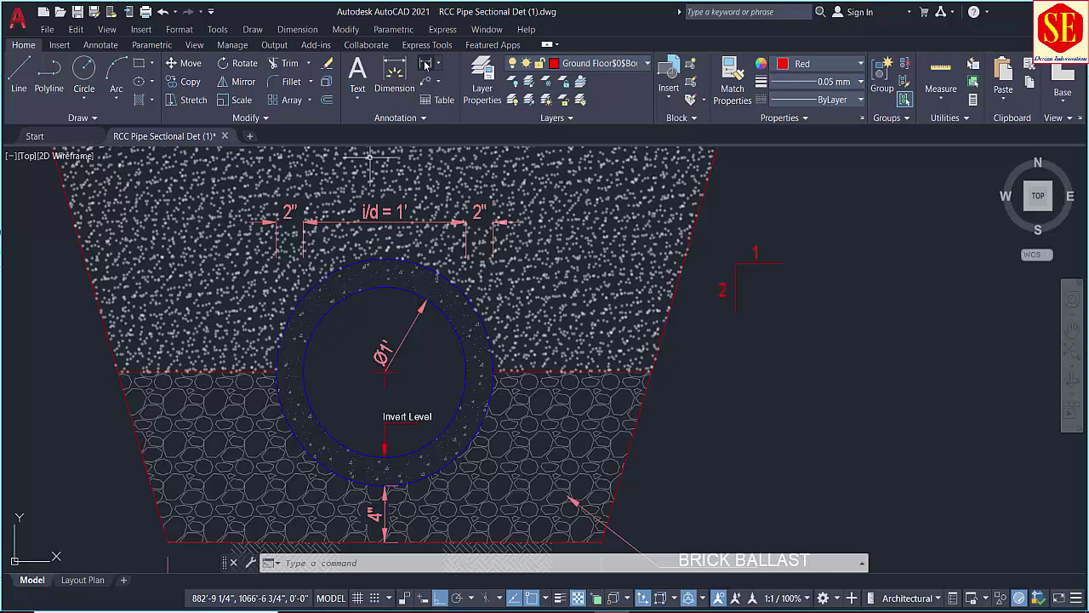
- Add a vertical linear dimension from pipe top to bottom reading 1'-2"
click(426, 64)
click(384, 260)
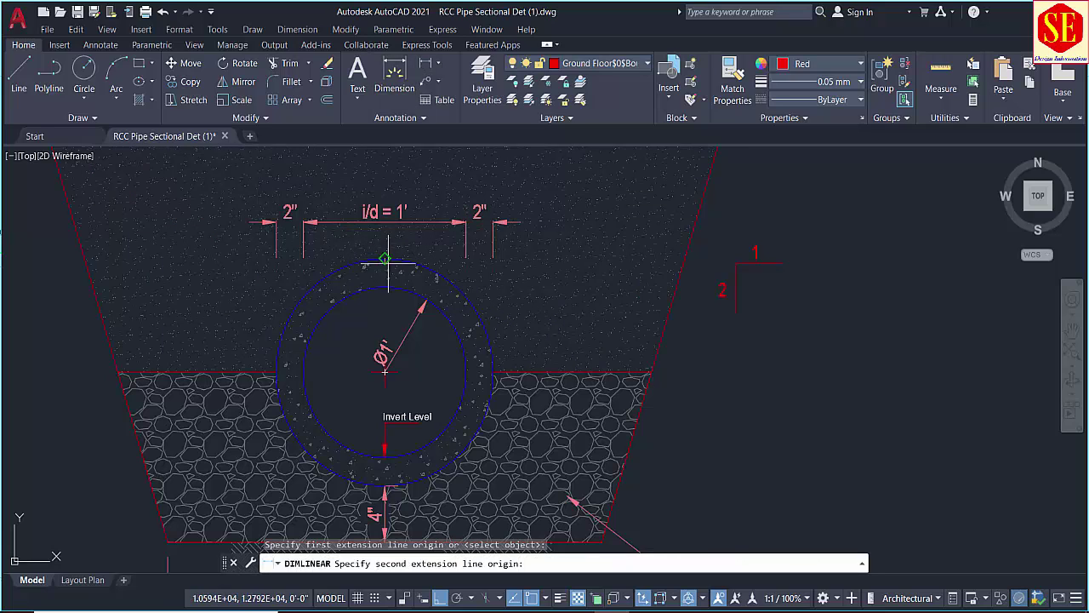
click(384, 457)
click(362, 432)
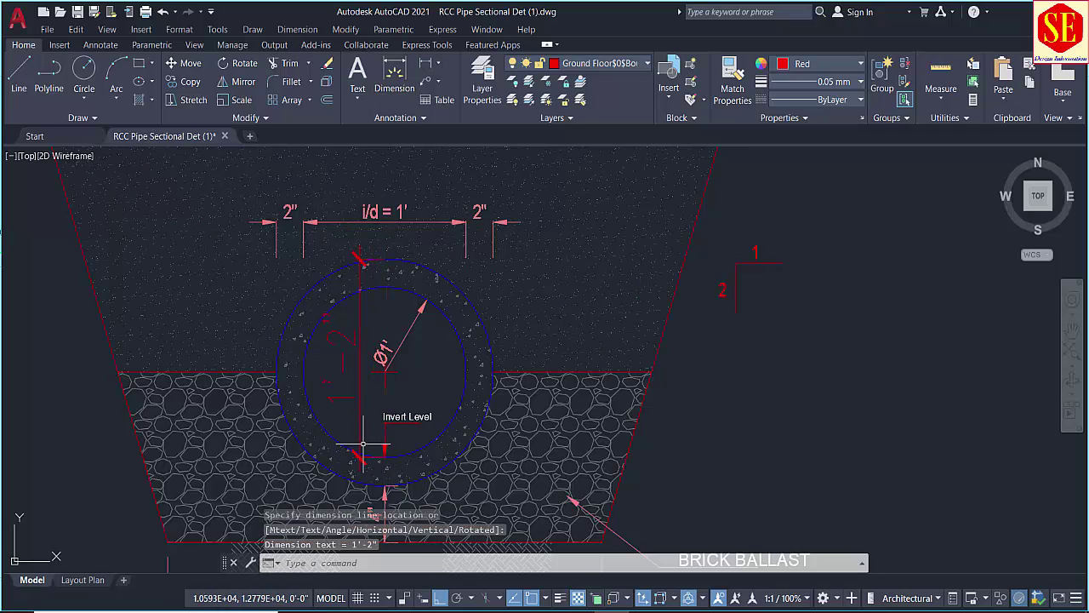
scroll(364, 434, up, 2)
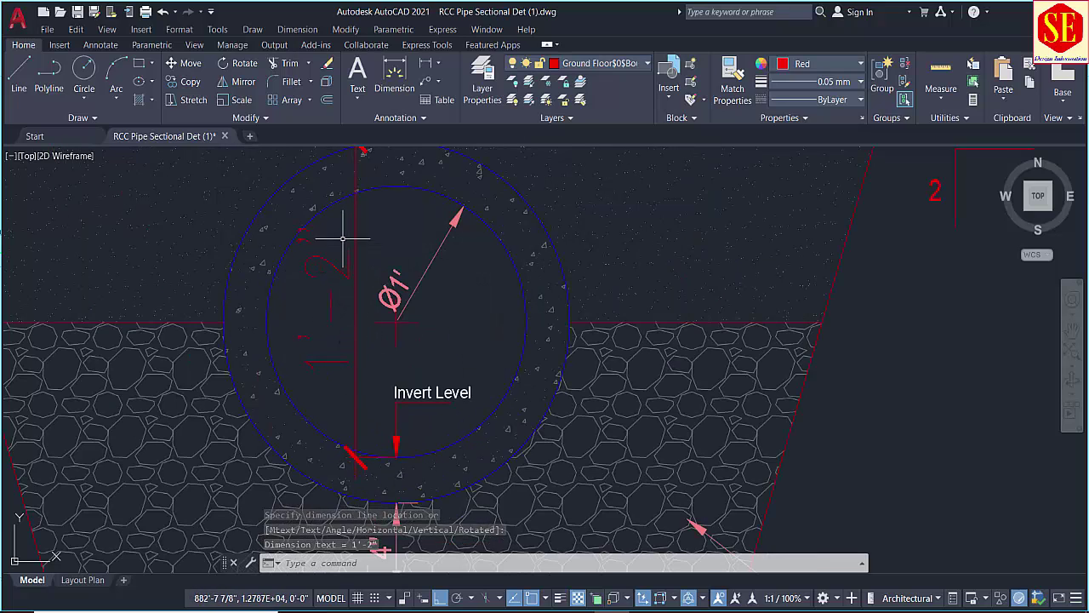
scroll(348, 258, down, 3)
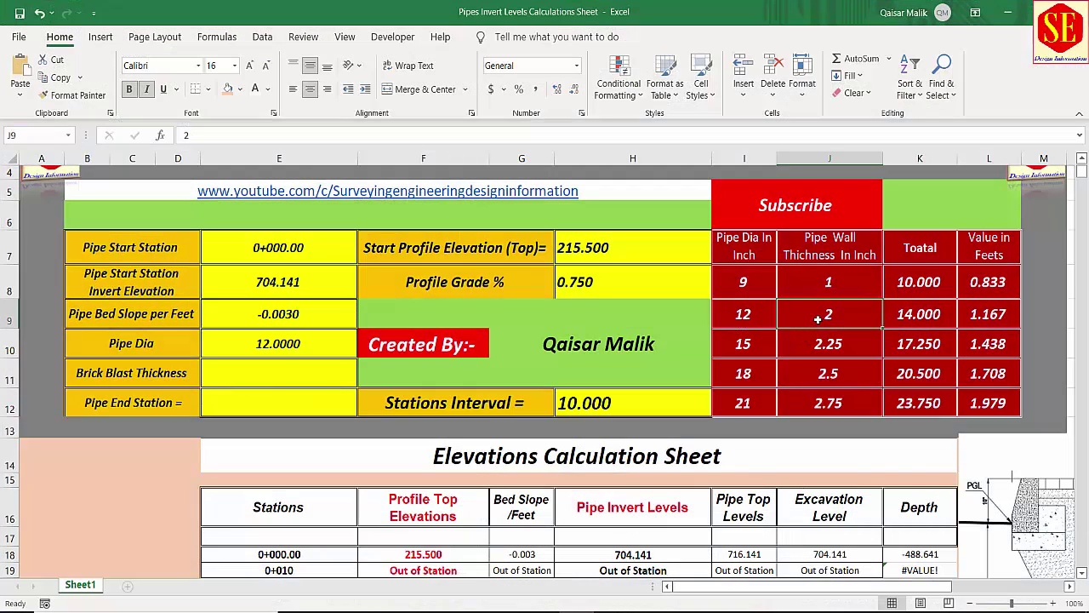
- Review diameter, wall thickness, total and feet values for the 9- and 12-inch pipes
click(907, 316)
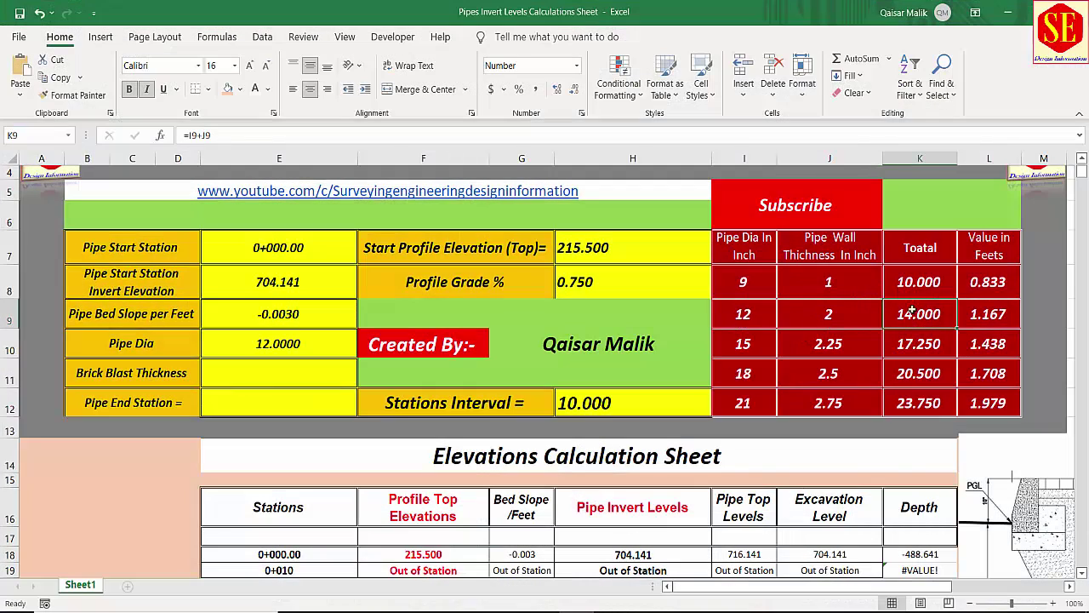
click(757, 314)
click(817, 314)
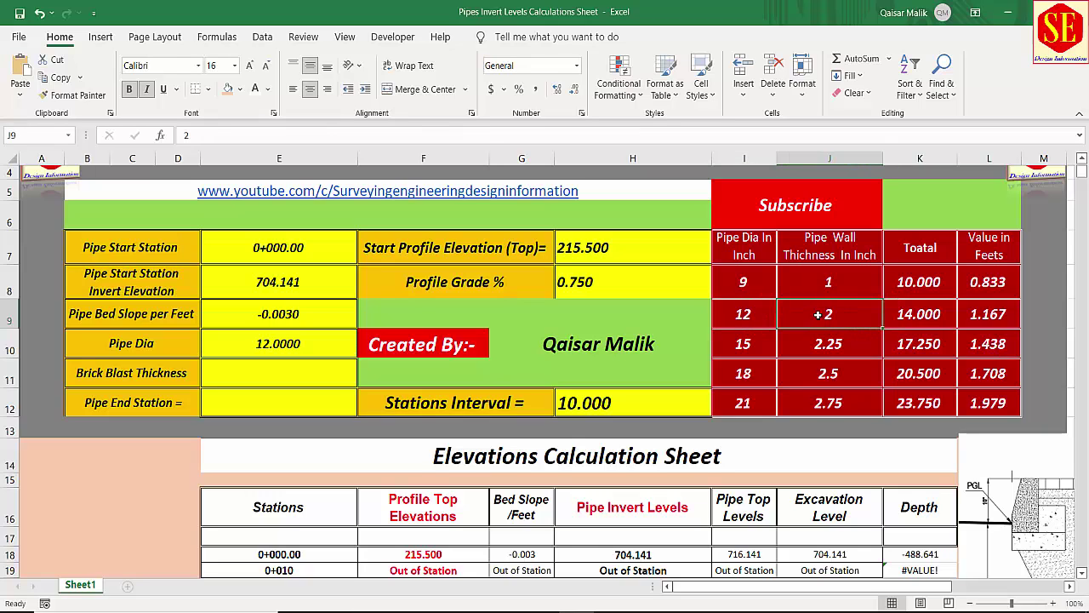
click(907, 326)
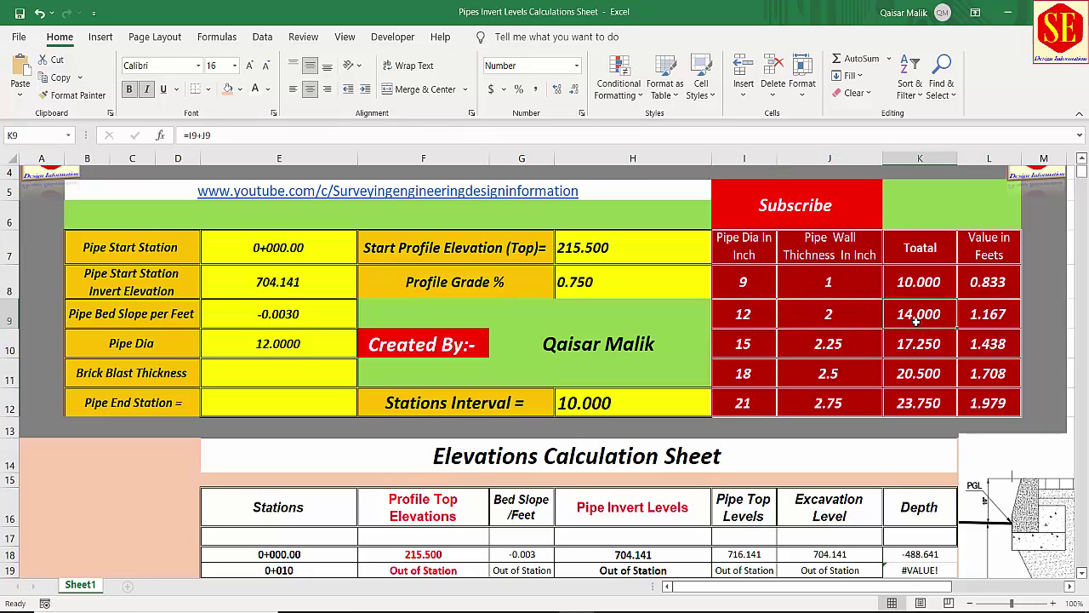
click(986, 256)
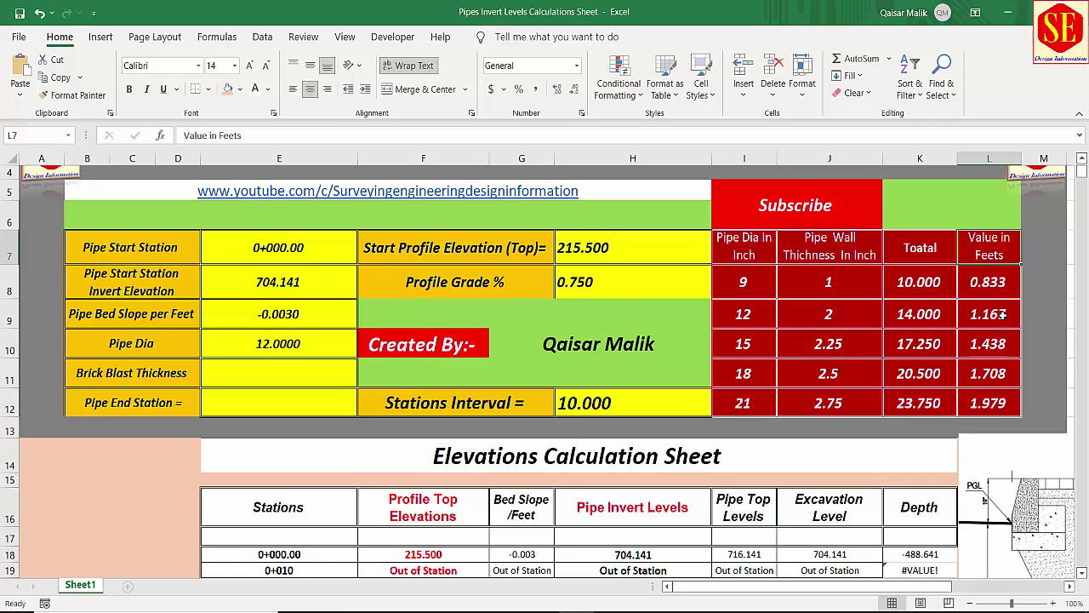
click(1002, 283)
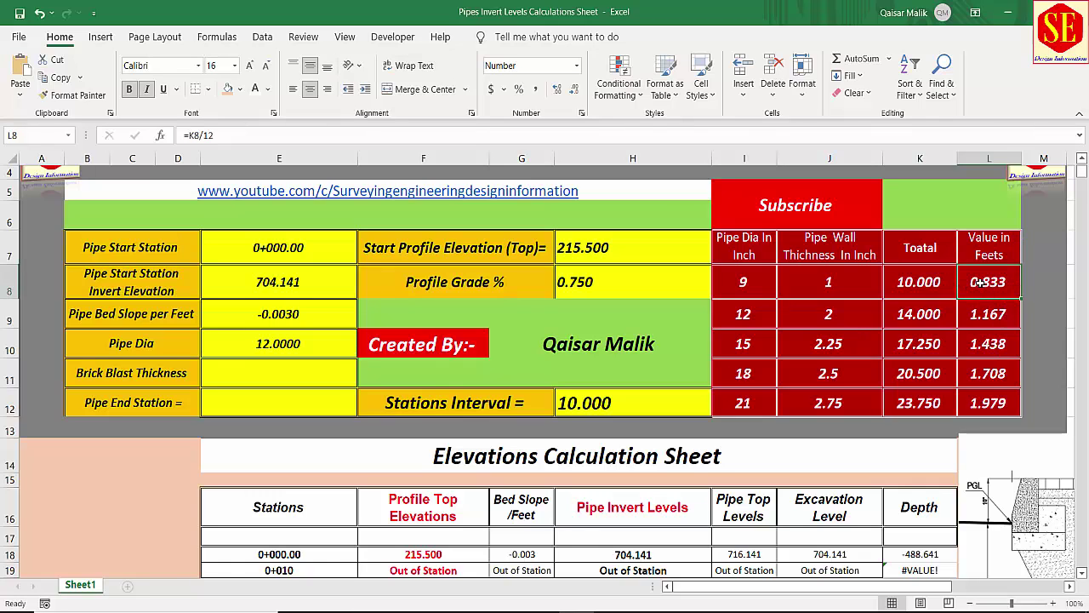
double_click(981, 282)
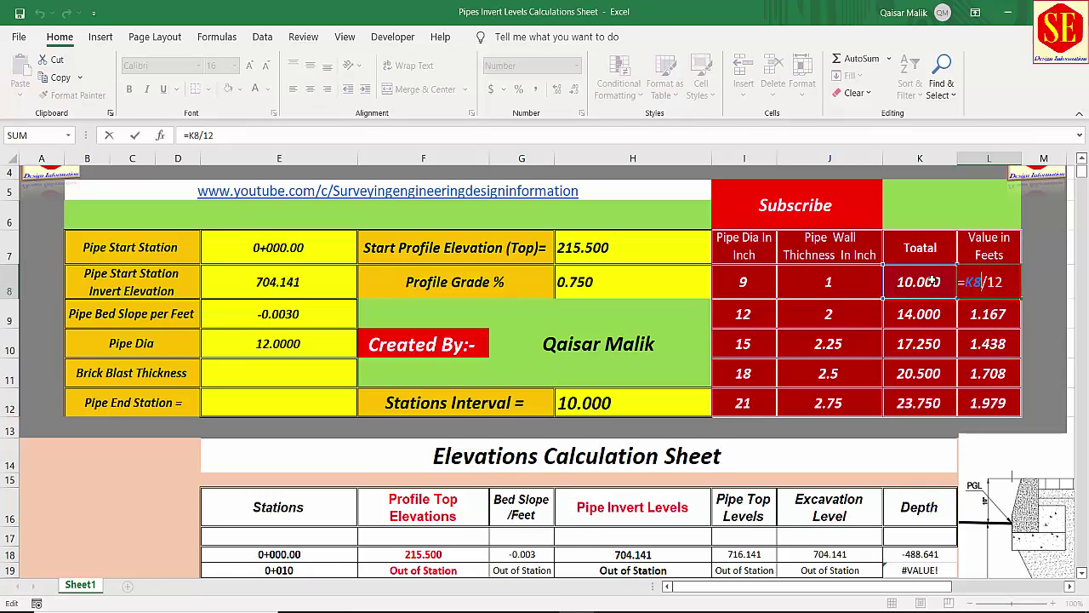
key(Escape)
click(748, 282)
click(839, 281)
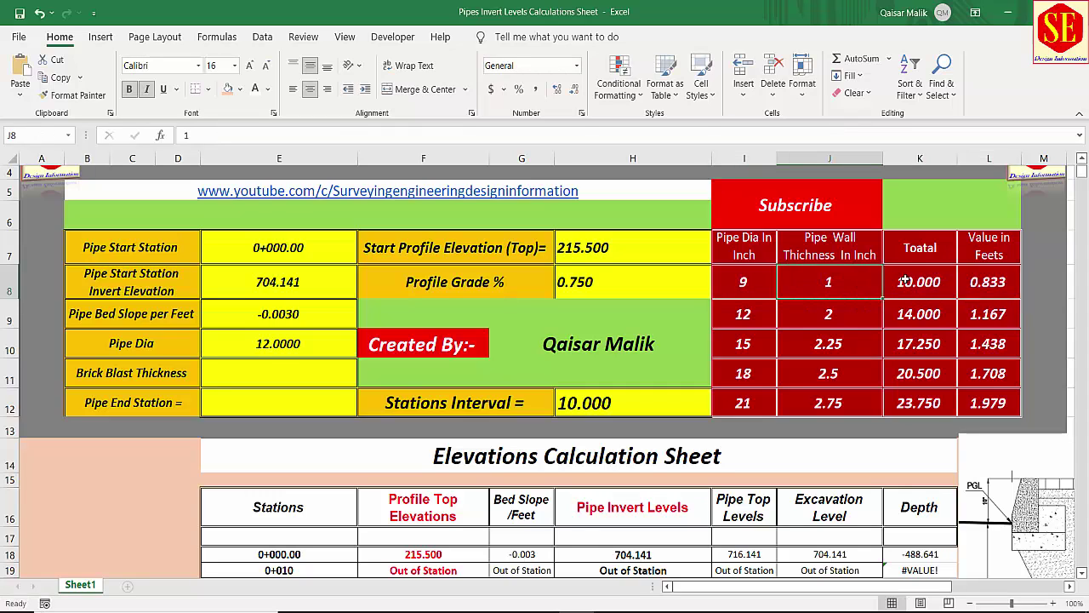
click(911, 281)
- Enter feet conversion formulas in L8 and L9 from the totals in K8 and K9
click(976, 285)
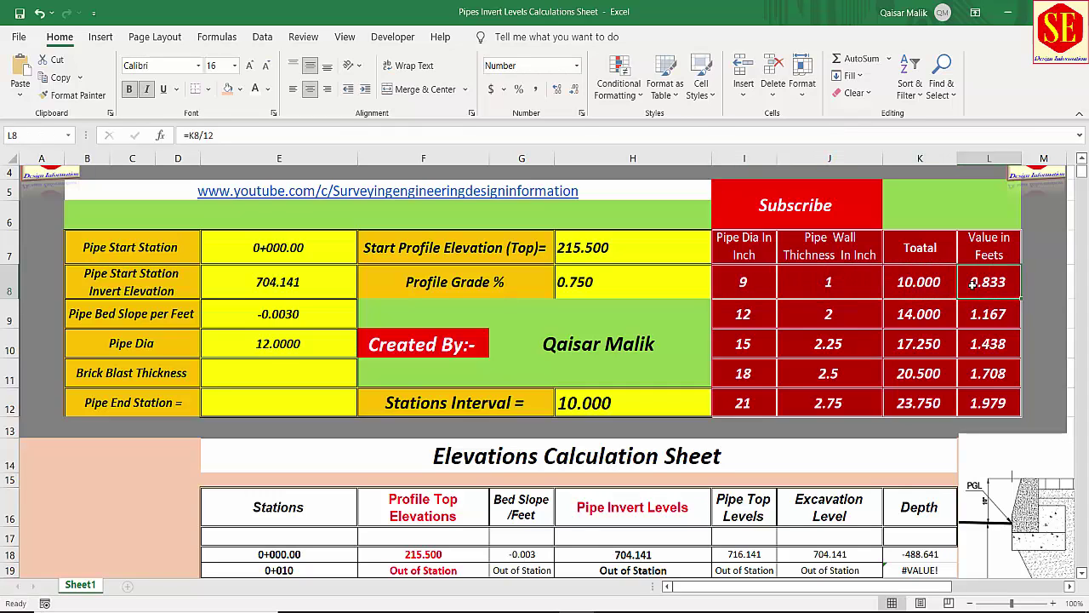
text(=)
click(895, 294)
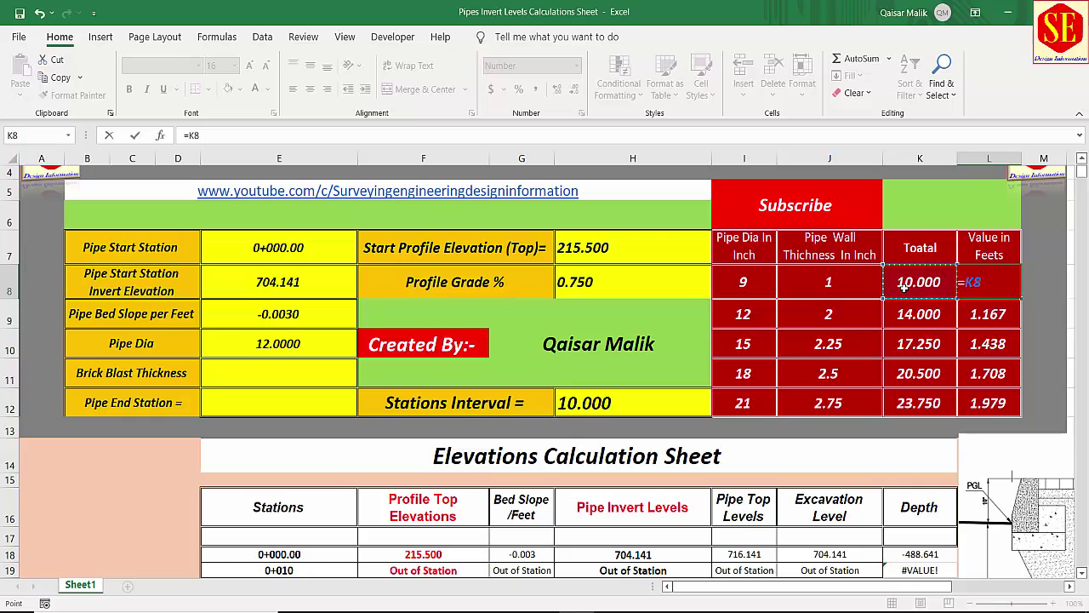
key(Return)
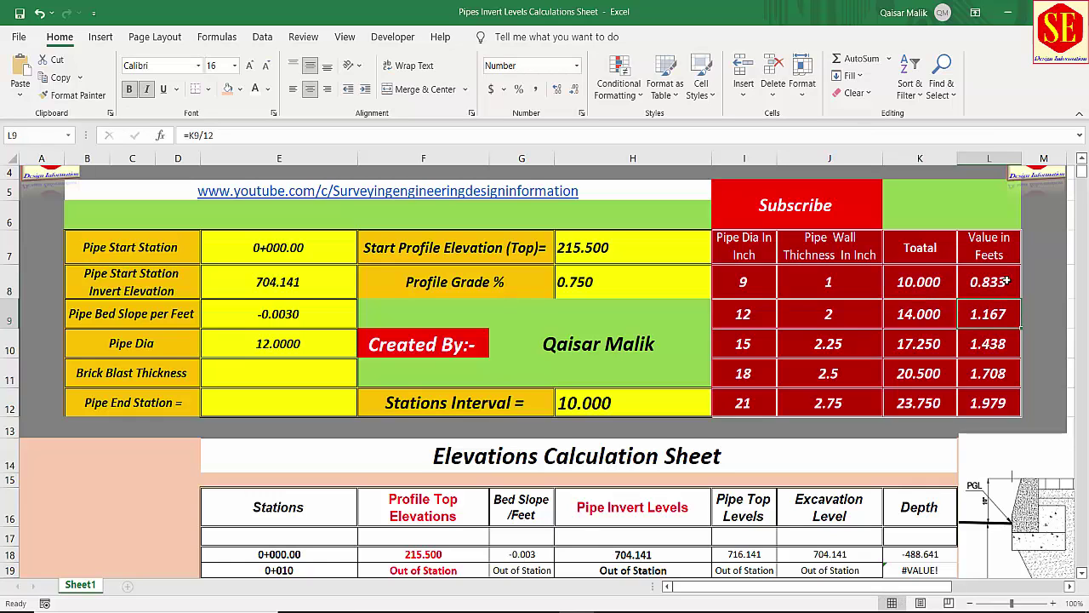
click(1008, 281)
click(995, 313)
text(=)
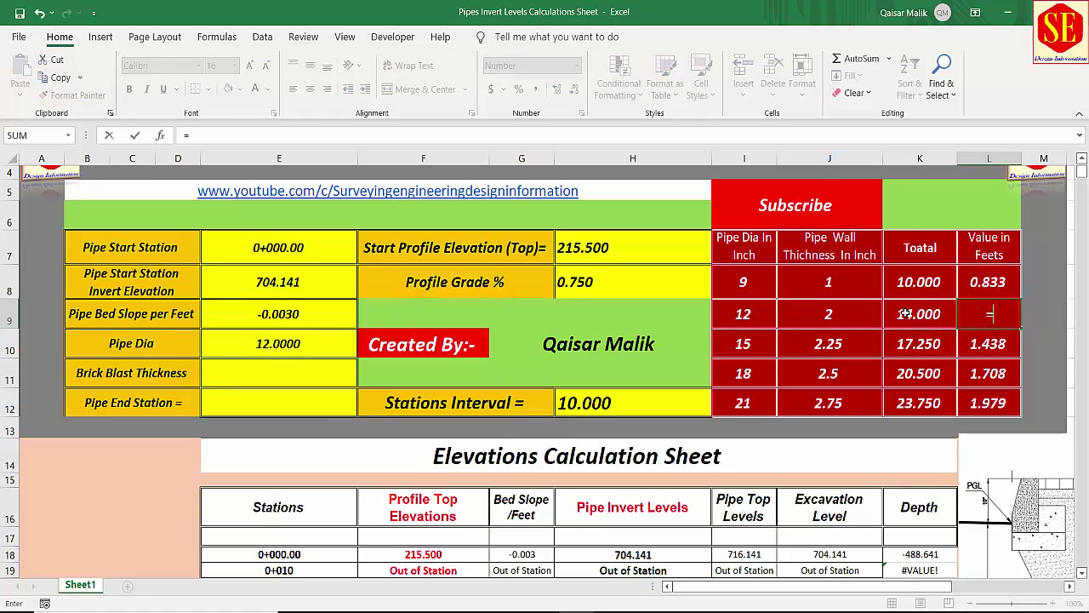
click(906, 313)
text(12)
key(Return)
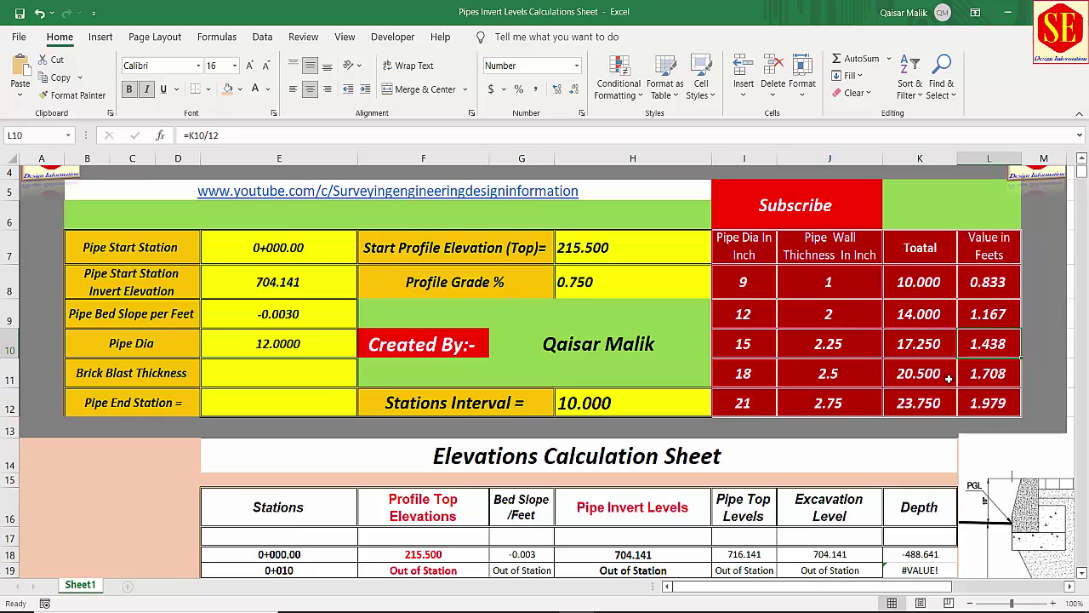
- Check the diameters and wall thicknesses (2.25, 2.75) of the 15-, 18- and 21-inch pipes
click(737, 346)
click(818, 344)
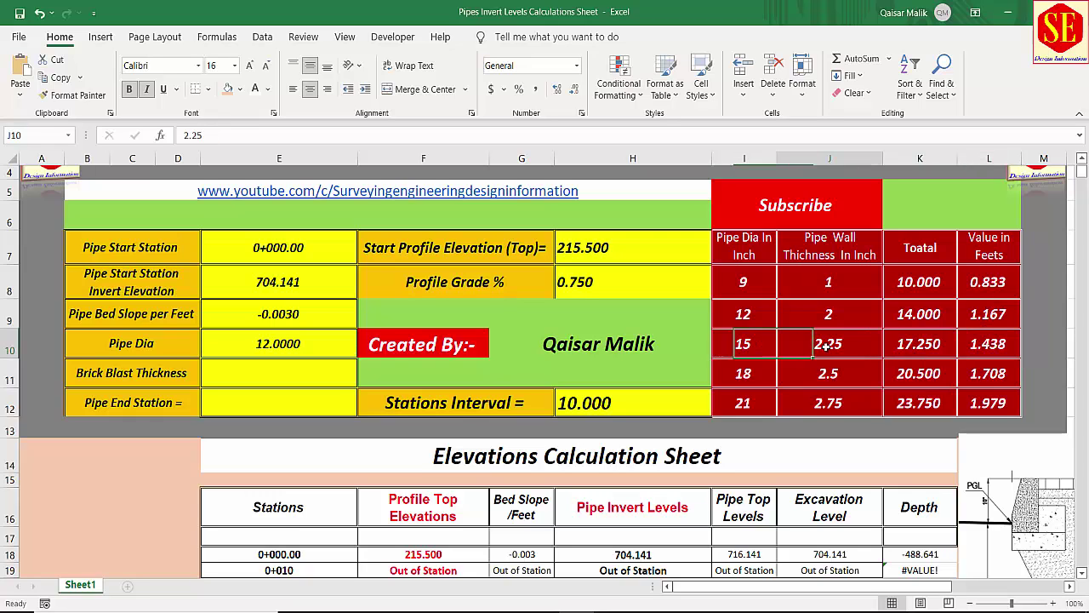
click(736, 373)
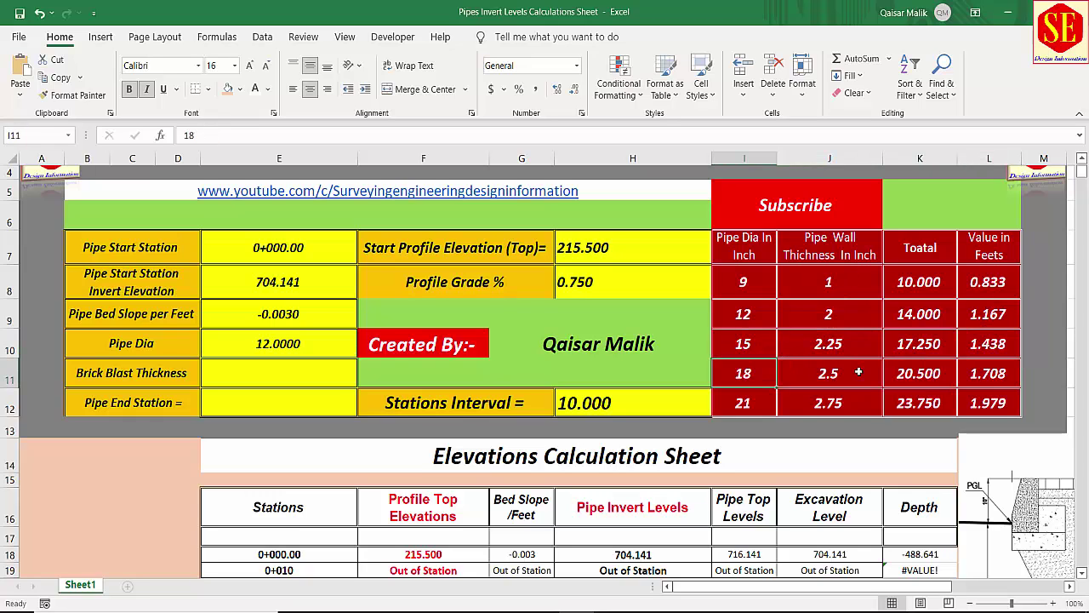
click(827, 377)
click(737, 402)
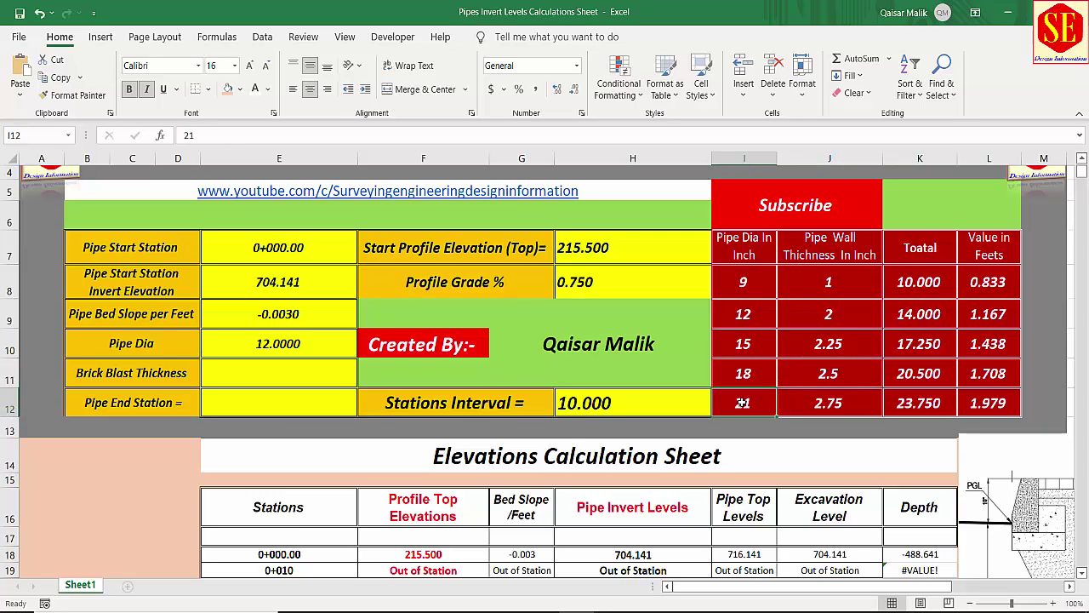
click(817, 404)
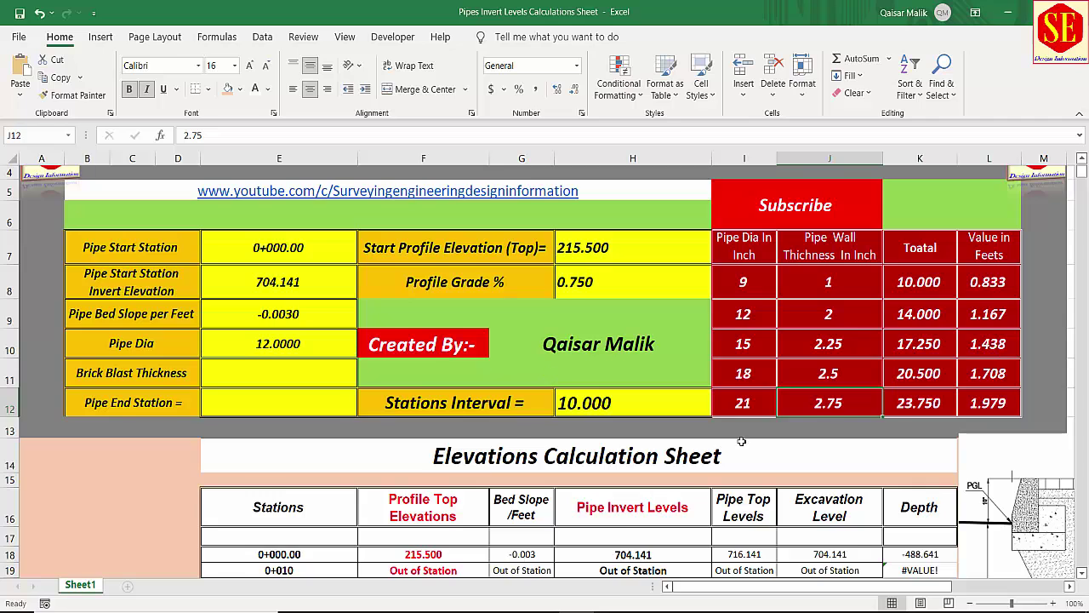
scroll(742, 440, down, 2)
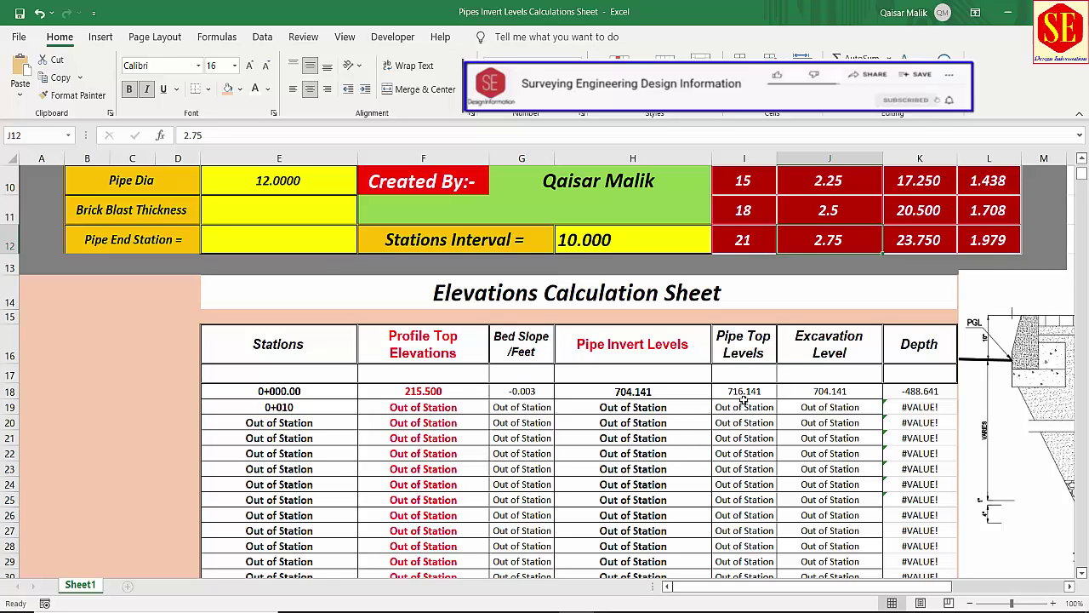
scroll(744, 400, up, 2)
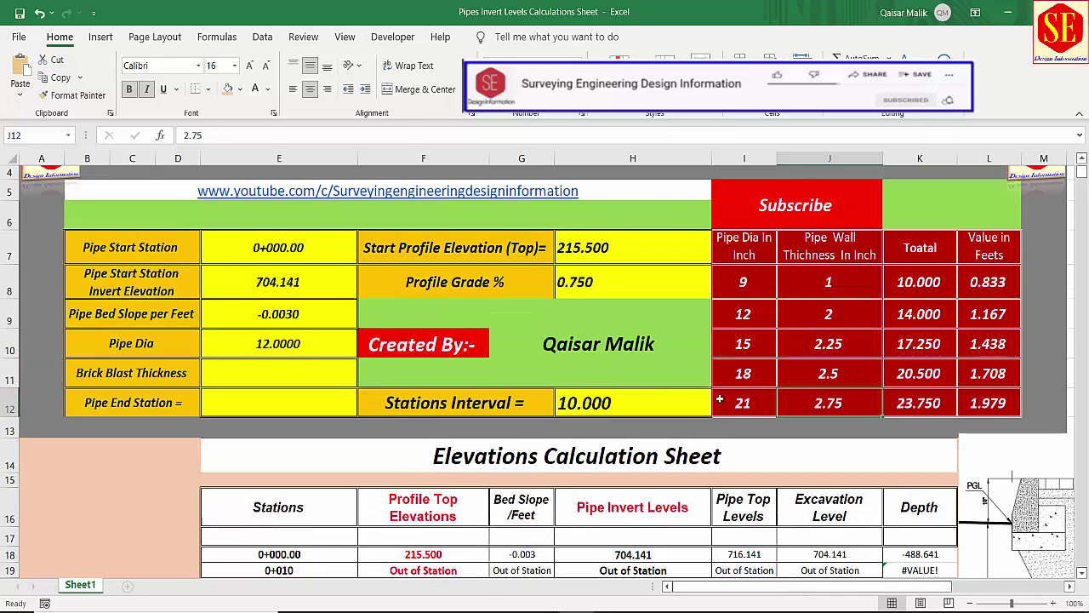
- Review the start station, 704.141 start invert, -0.003 bed slope and Pipe Dia of 12
click(288, 289)
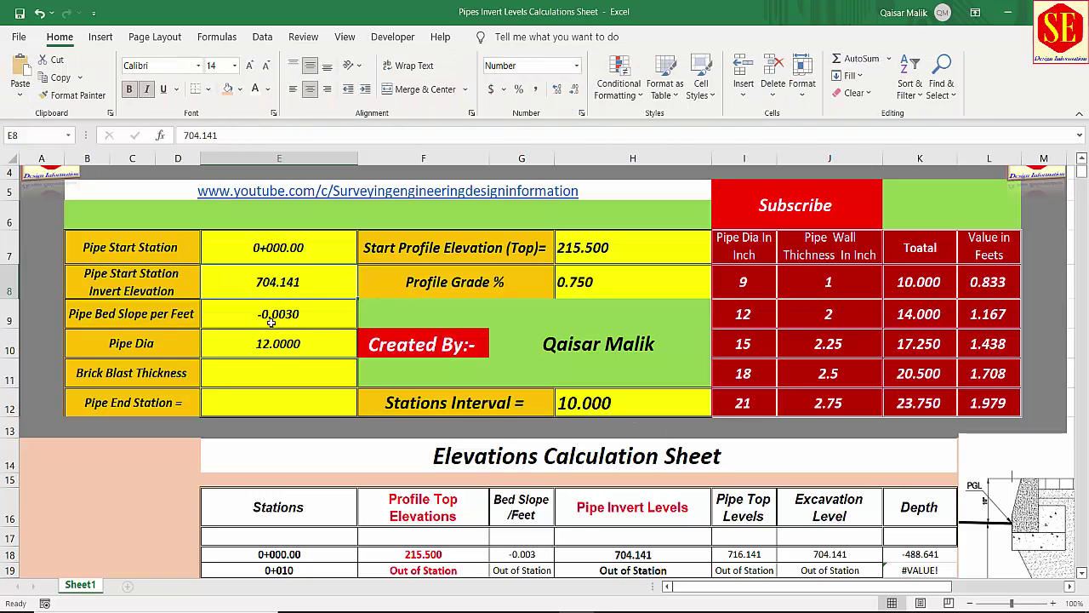
click(271, 255)
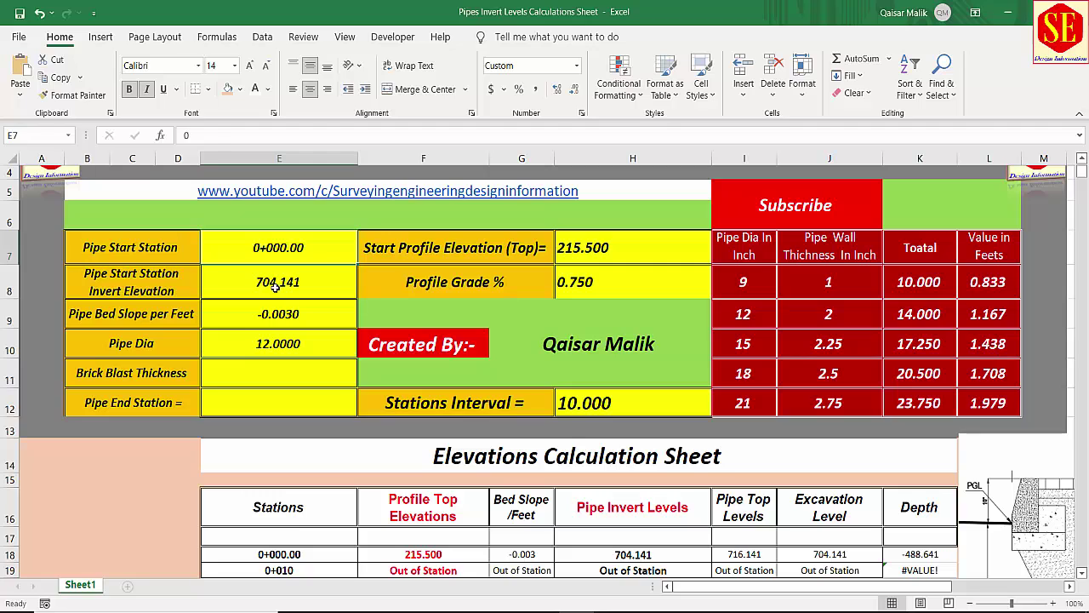
click(275, 287)
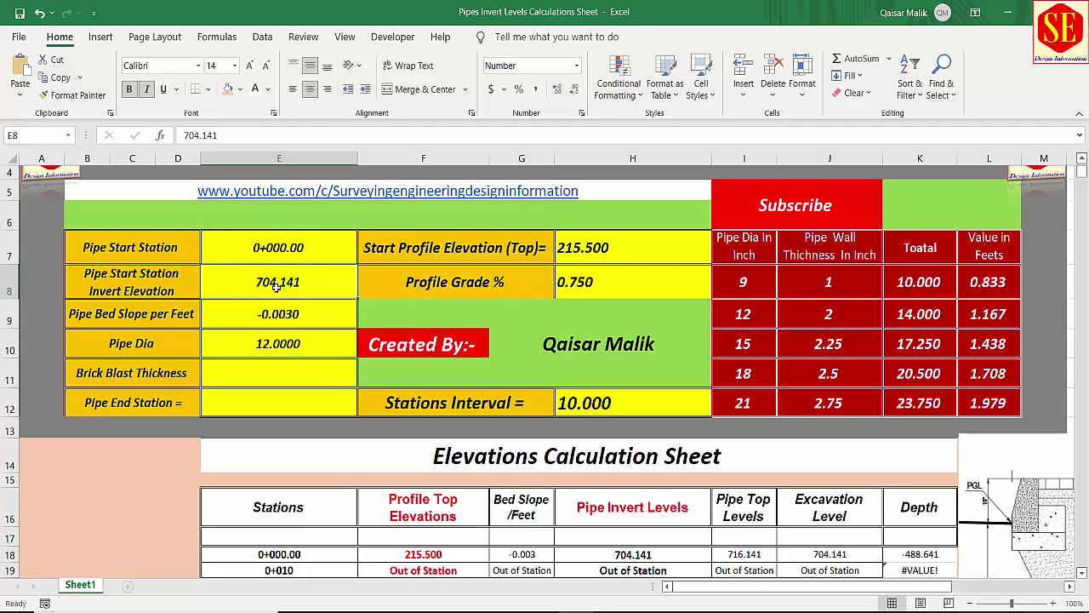
click(112, 318)
click(306, 310)
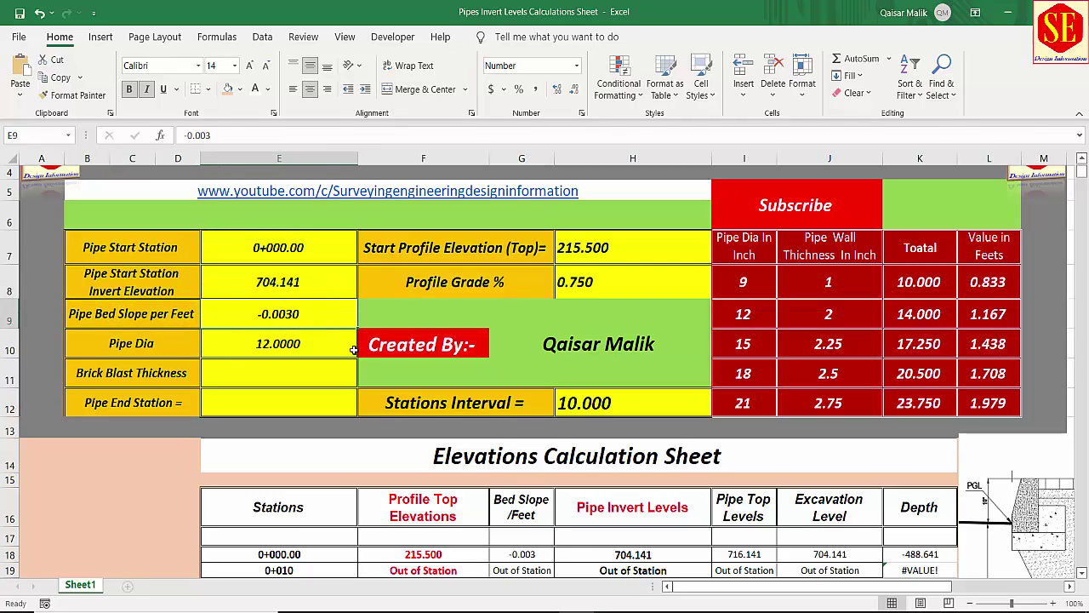
click(318, 349)
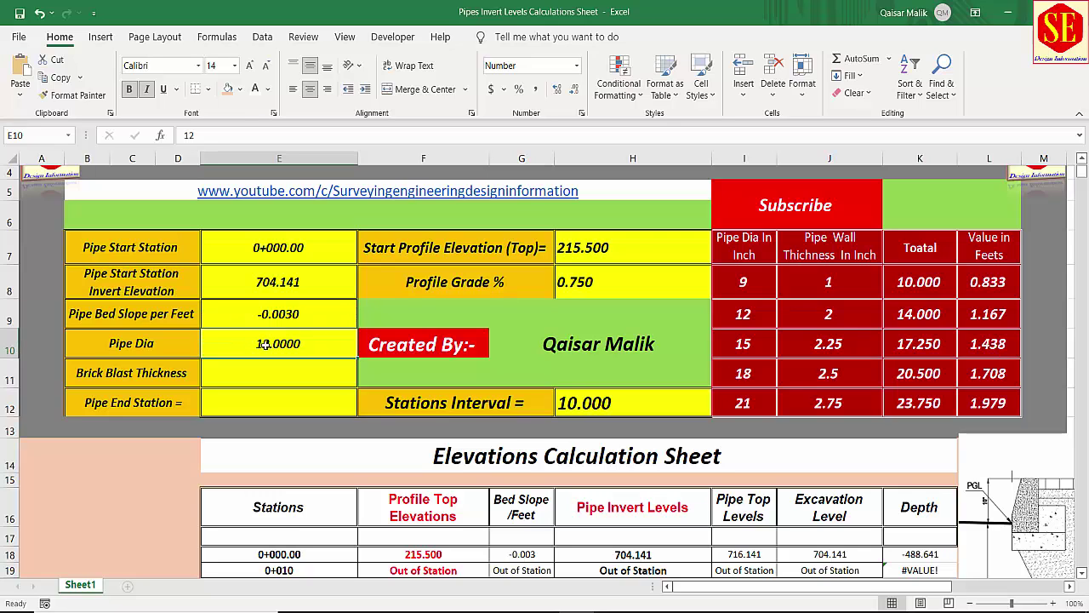
- Enter the 12-inch pipe's 1.167 feet as the Pipe Dia
click(997, 315)
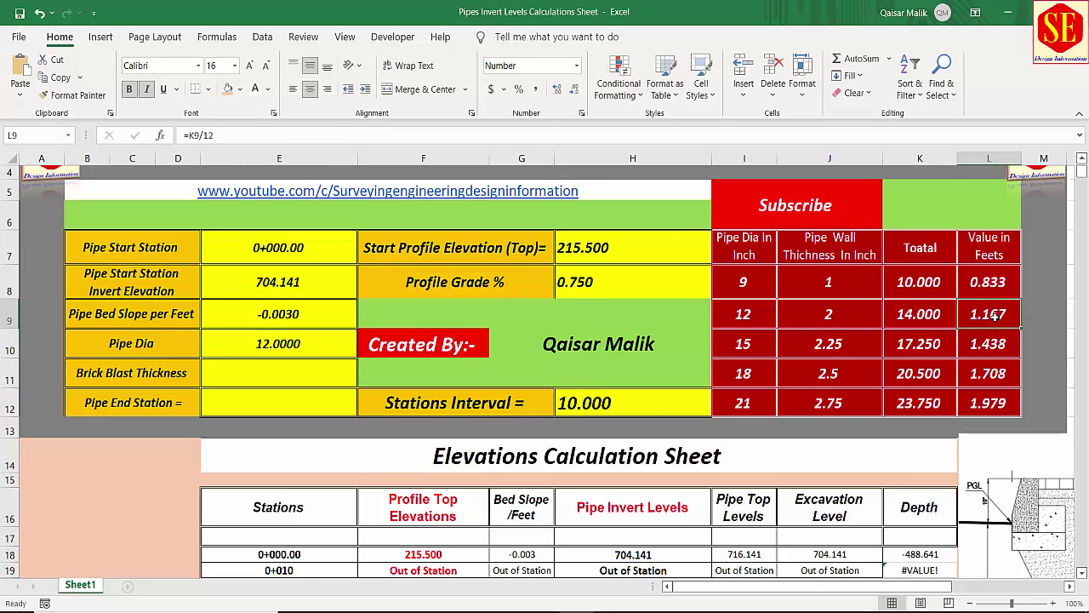
click(301, 357)
double_click(301, 357)
text(1.167)
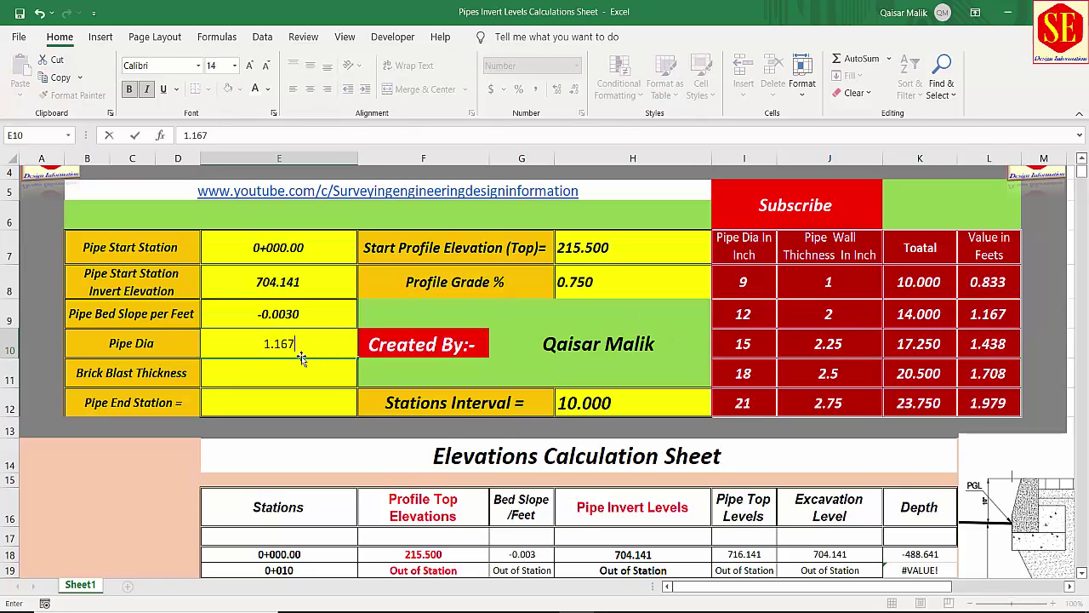
key(Return)
- Try the 9-inch and 15-inch pipe sizes, 0.833 and 1.1438, as Pipe Dia
click(744, 283)
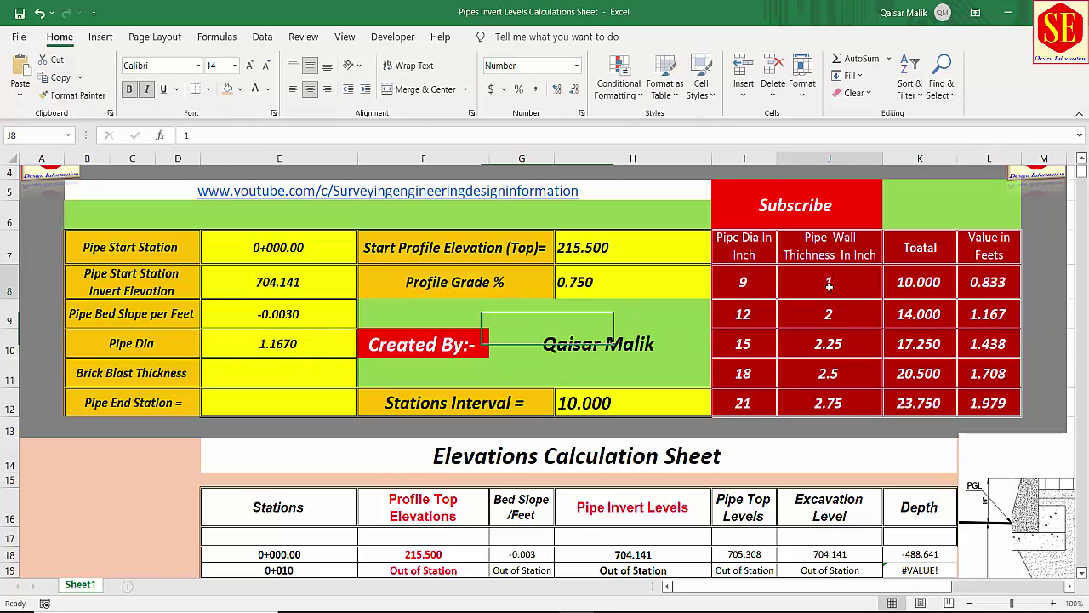
click(985, 287)
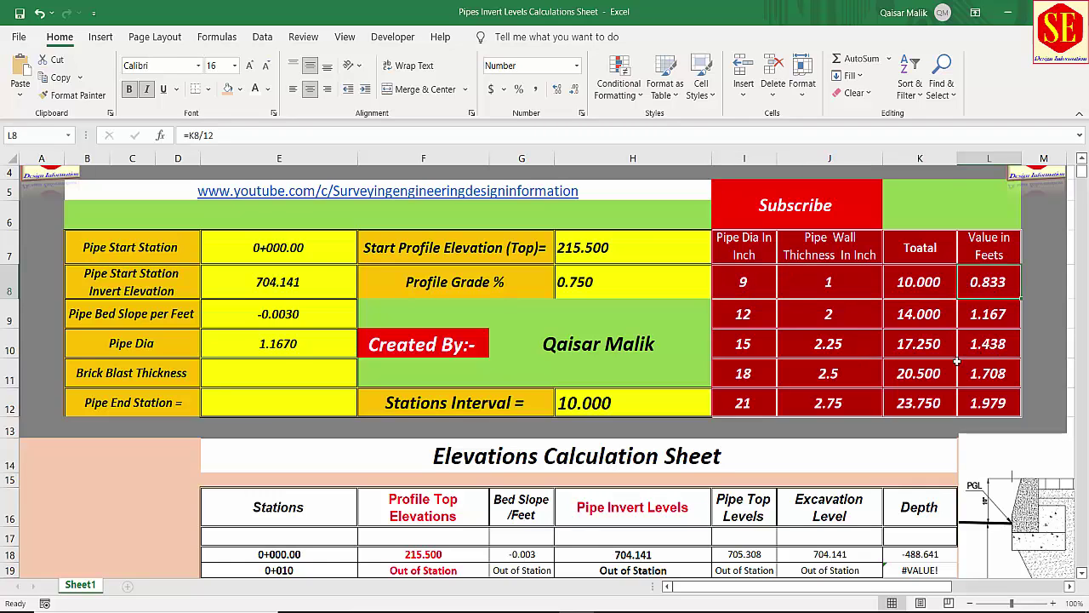
click(295, 343)
text(0.833)
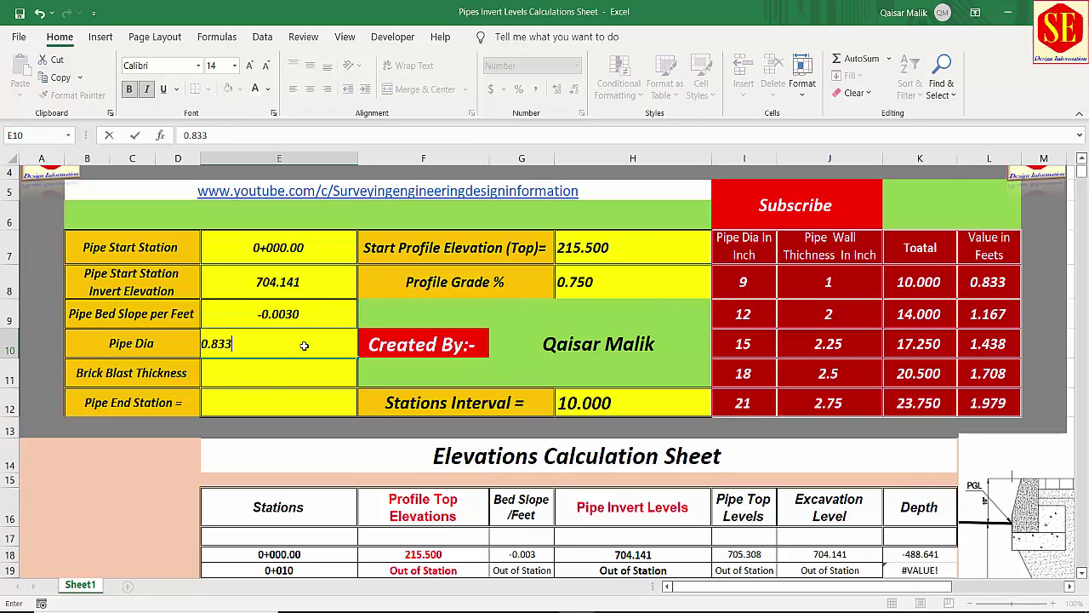
key(Return)
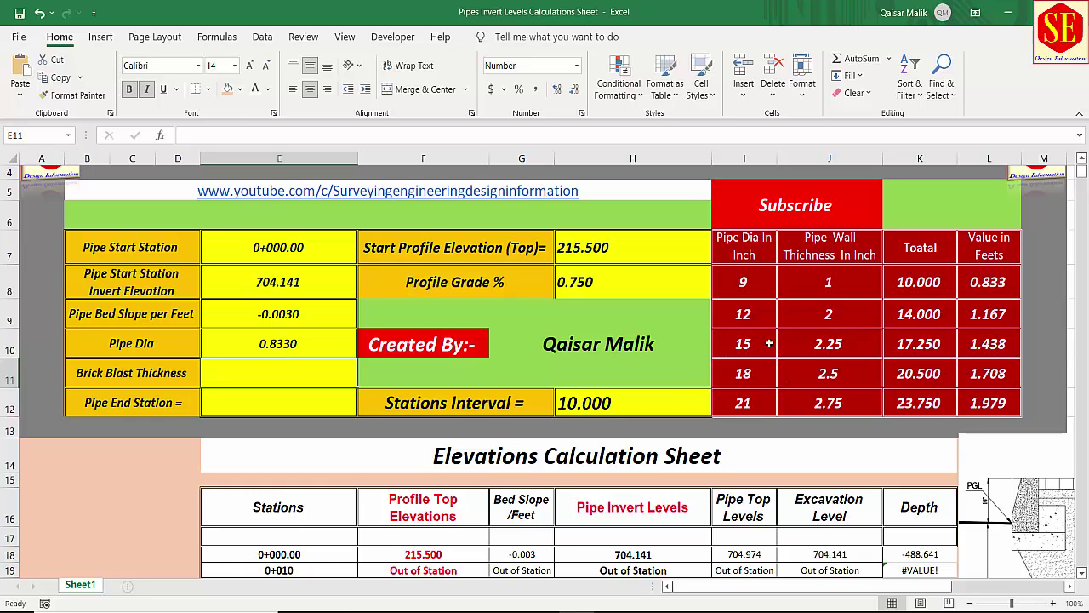
click(987, 349)
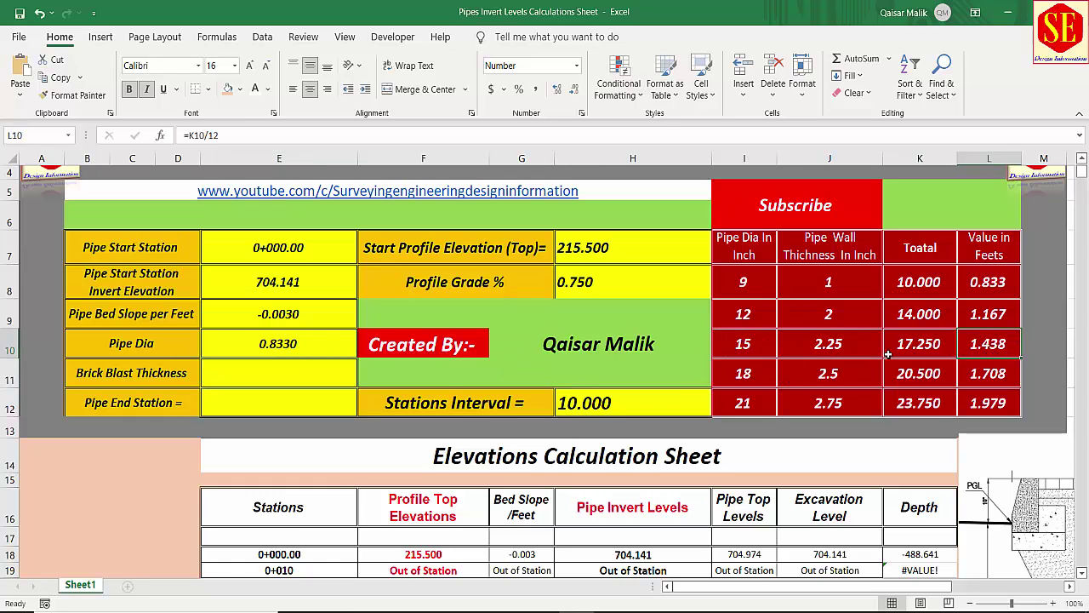
click(278, 343)
text(1.1438)
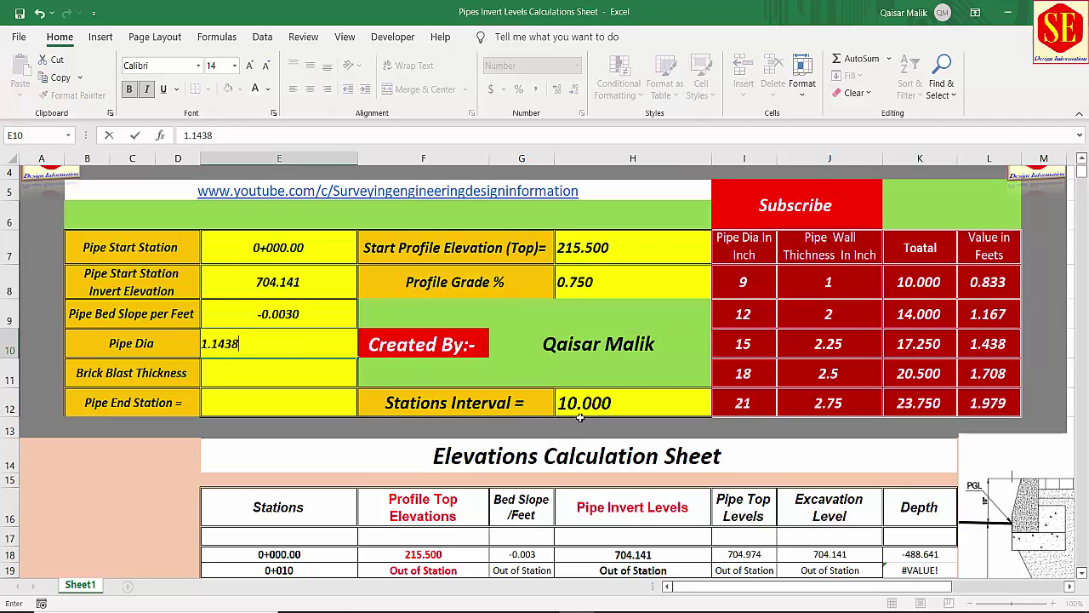
key(Return)
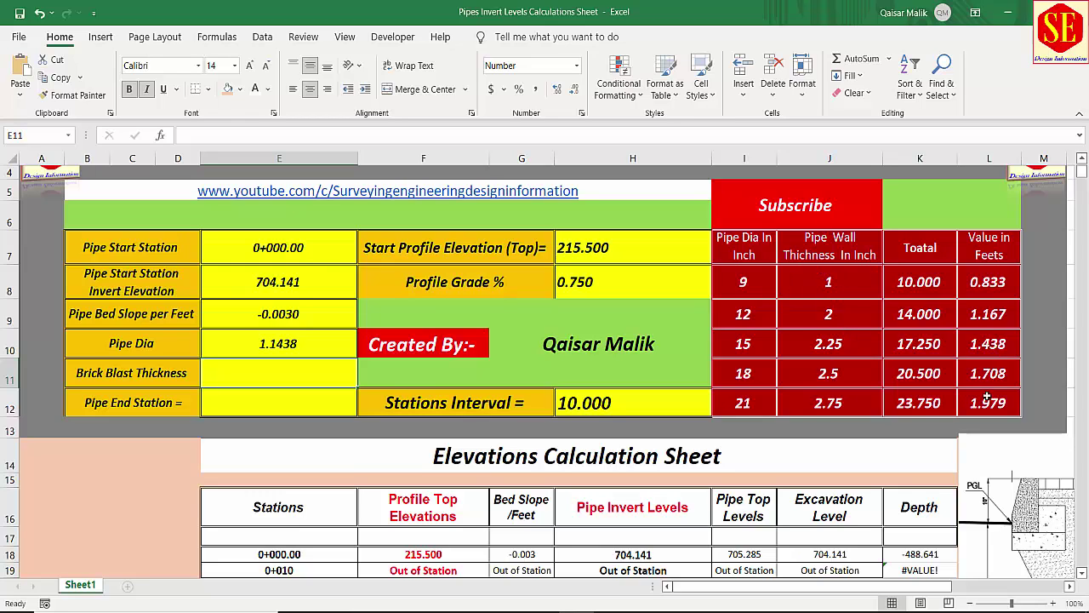
- Restore Pipe Dia to 1.1670 feet so the first pipe top level reads 705.308
click(733, 315)
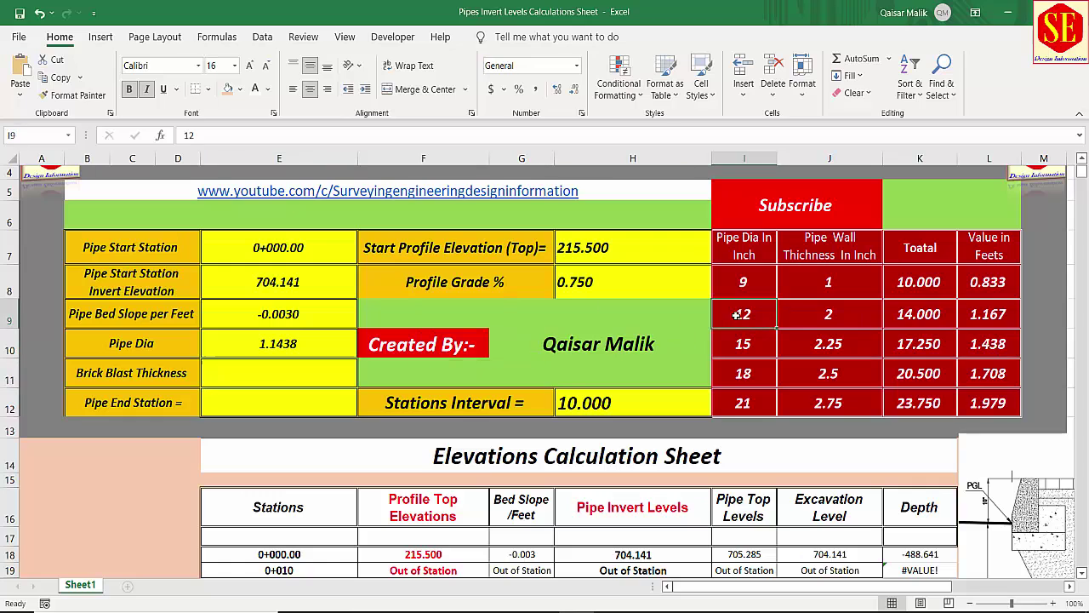
click(918, 315)
click(979, 322)
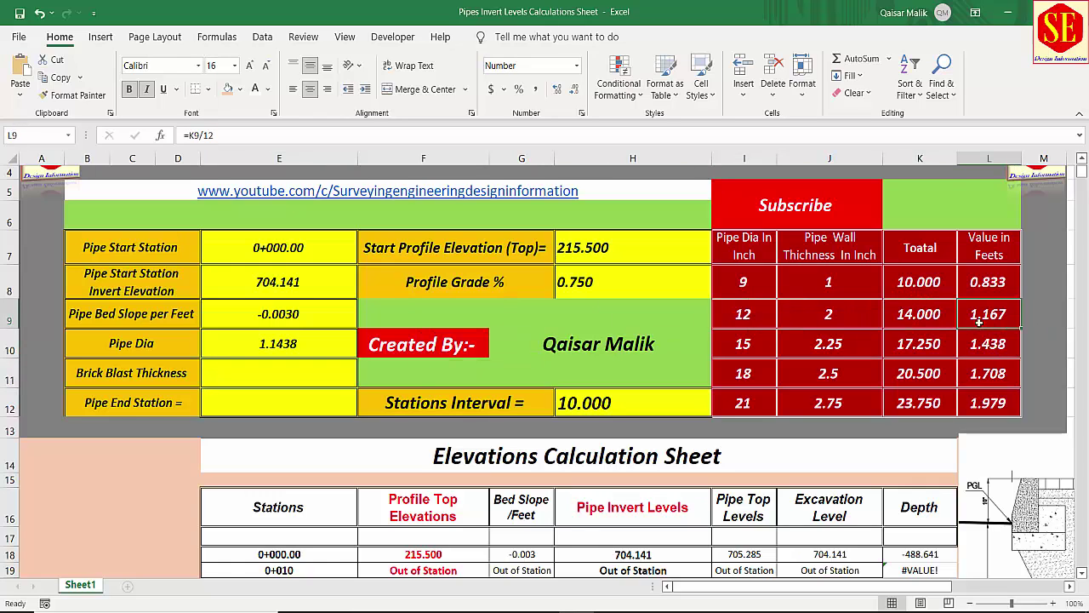
click(249, 345)
text(1.1)
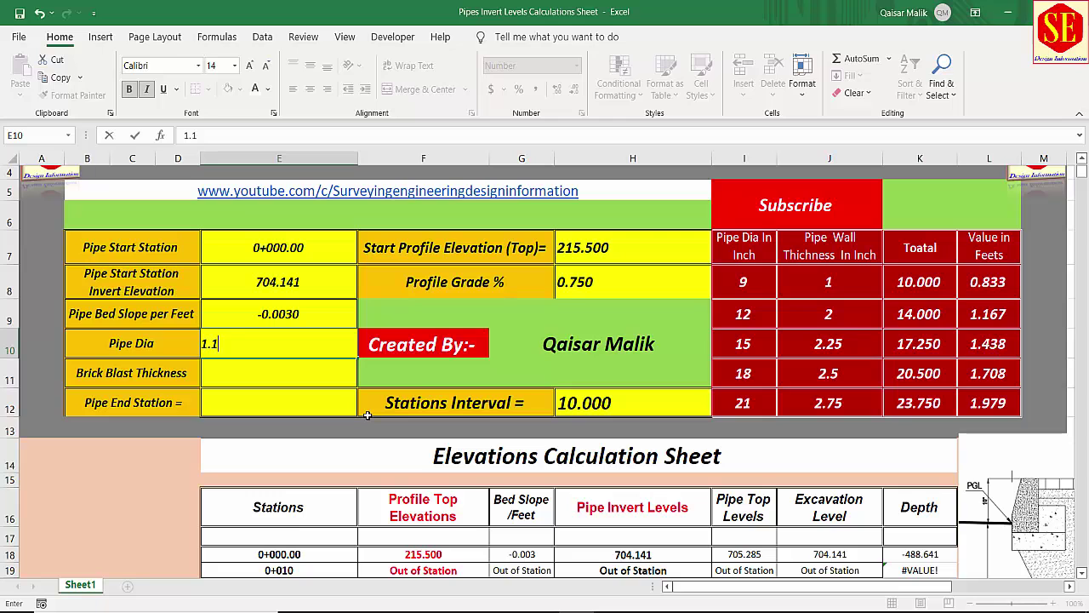
key(Return)
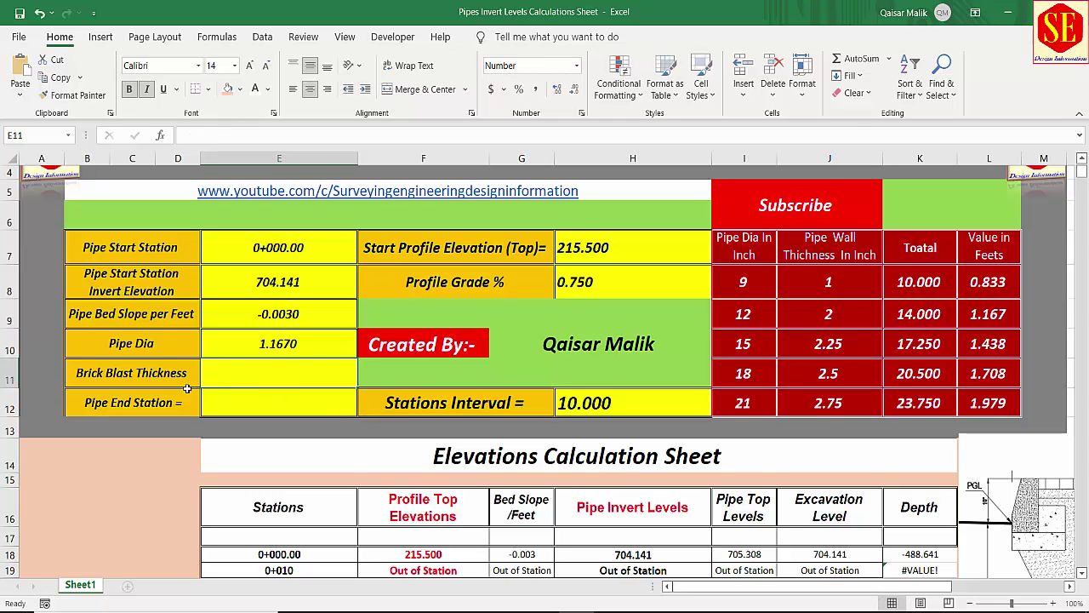
click(114, 374)
scroll(243, 371, down, 1)
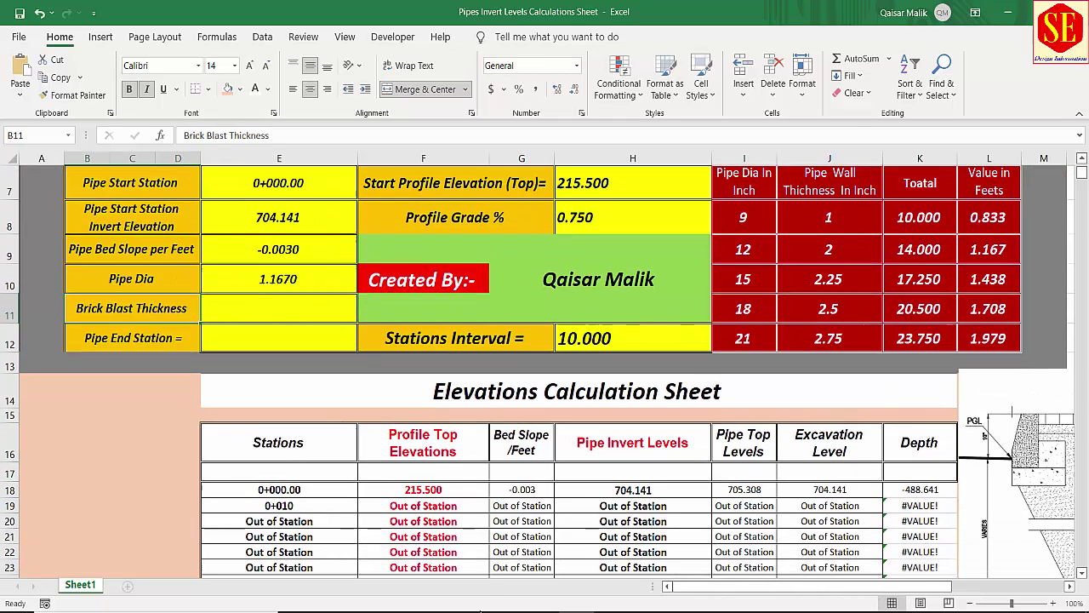
- Zoom and pan around the 12-inch RCC pipe section to read the 4-inch brick ballast beneath it
scroll(445, 352, down, 2)
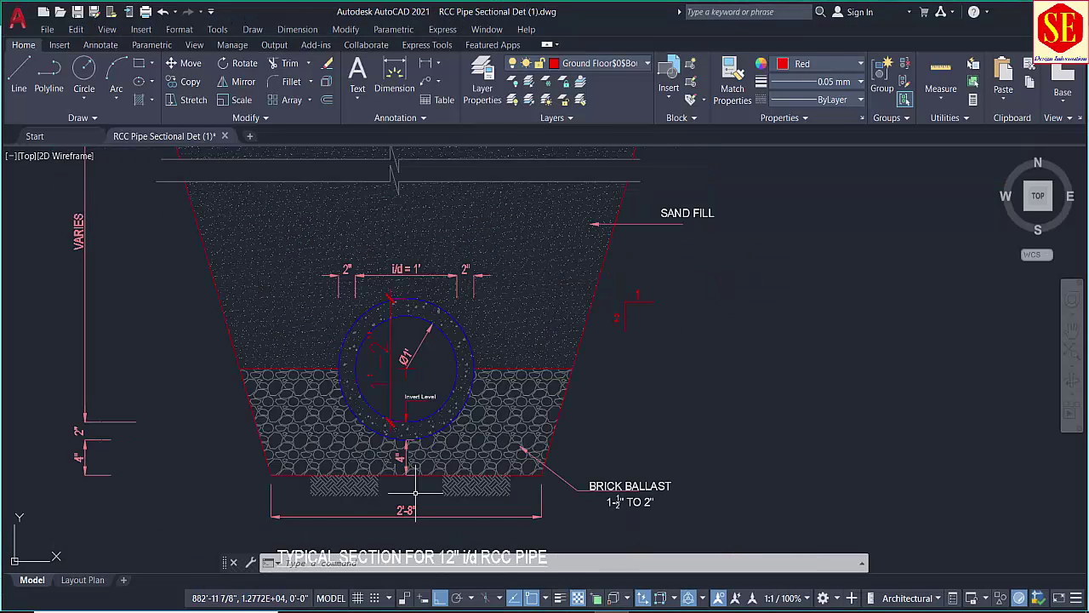
scroll(415, 492, up, 2)
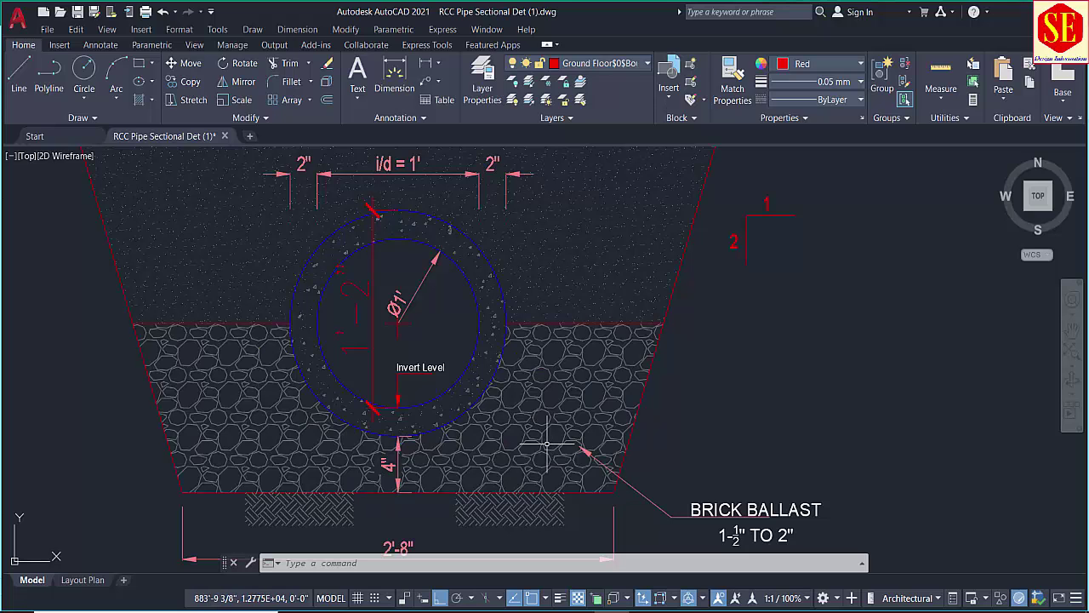
scroll(537, 396, down, 4)
scroll(442, 434, up, 4)
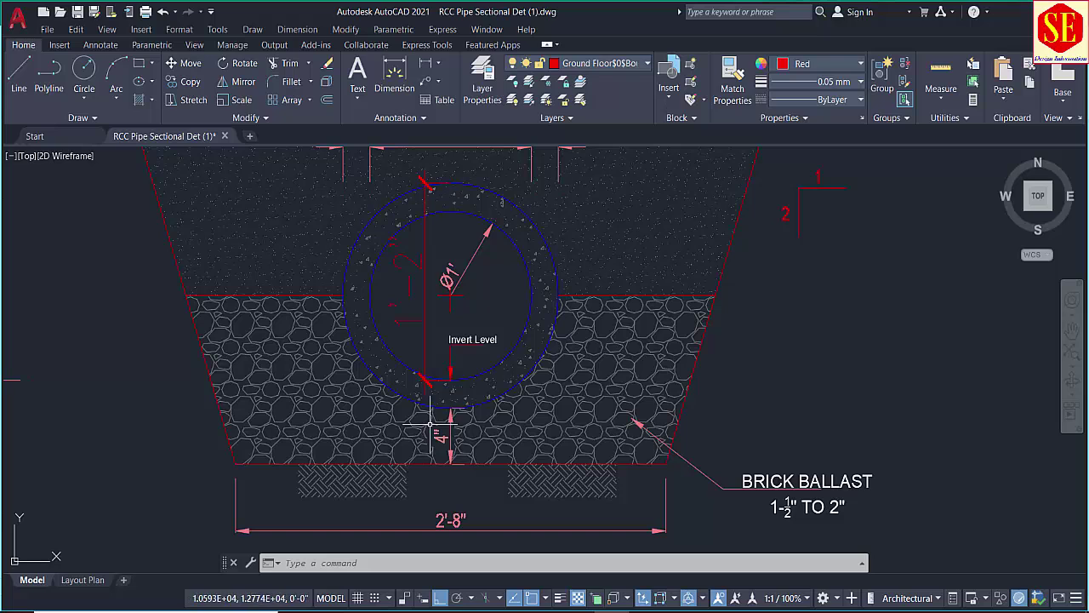
drag(445, 438, 517, 389)
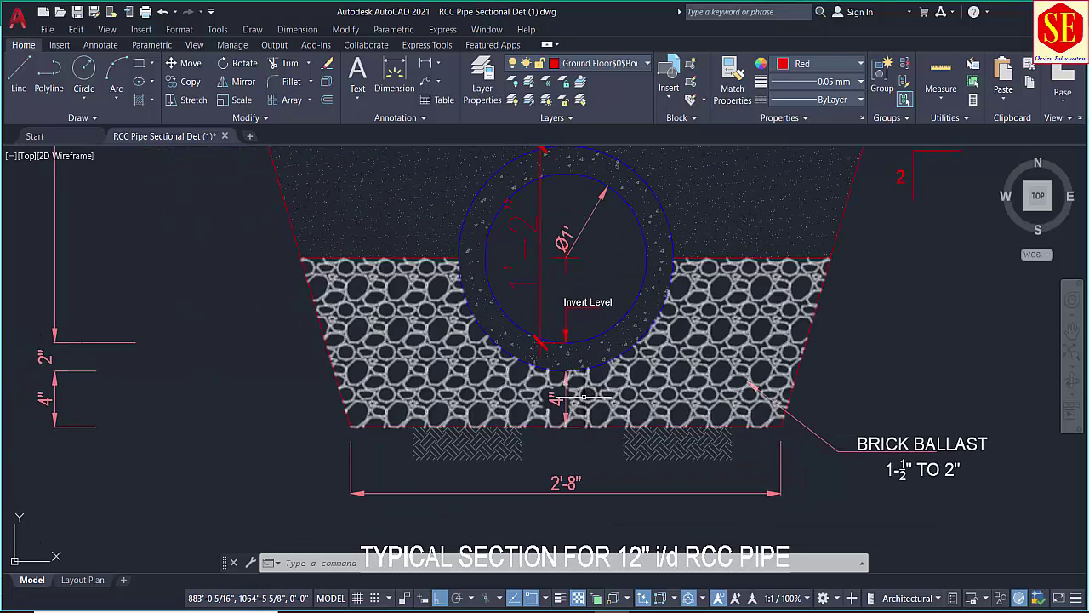
scroll(566, 413, up, 2)
scroll(567, 413, up, 2)
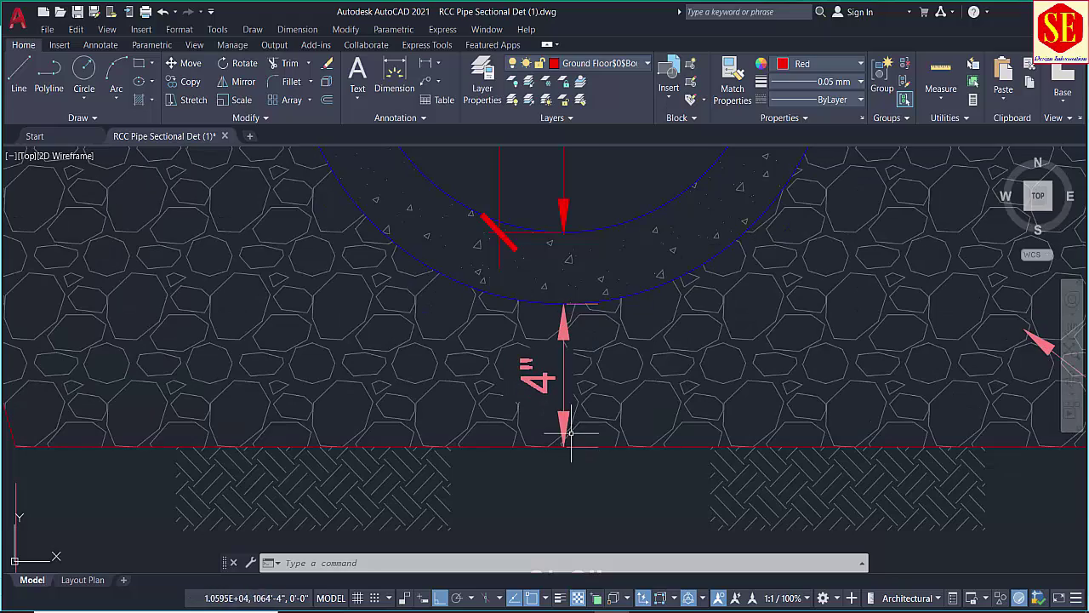
scroll(571, 434, down, 5)
scroll(672, 430, up, 3)
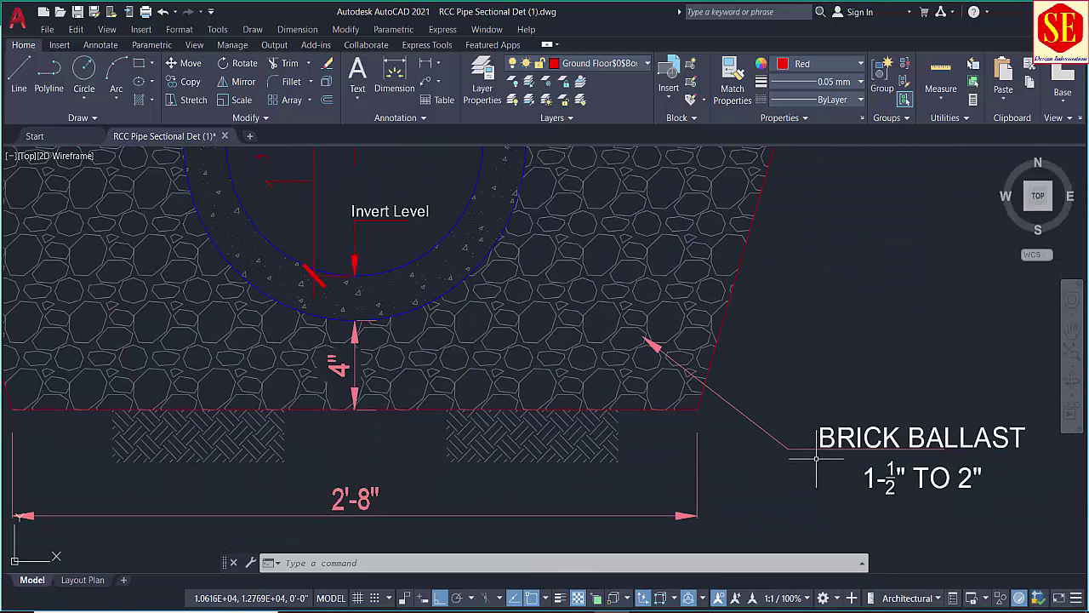
drag(316, 369, 418, 437)
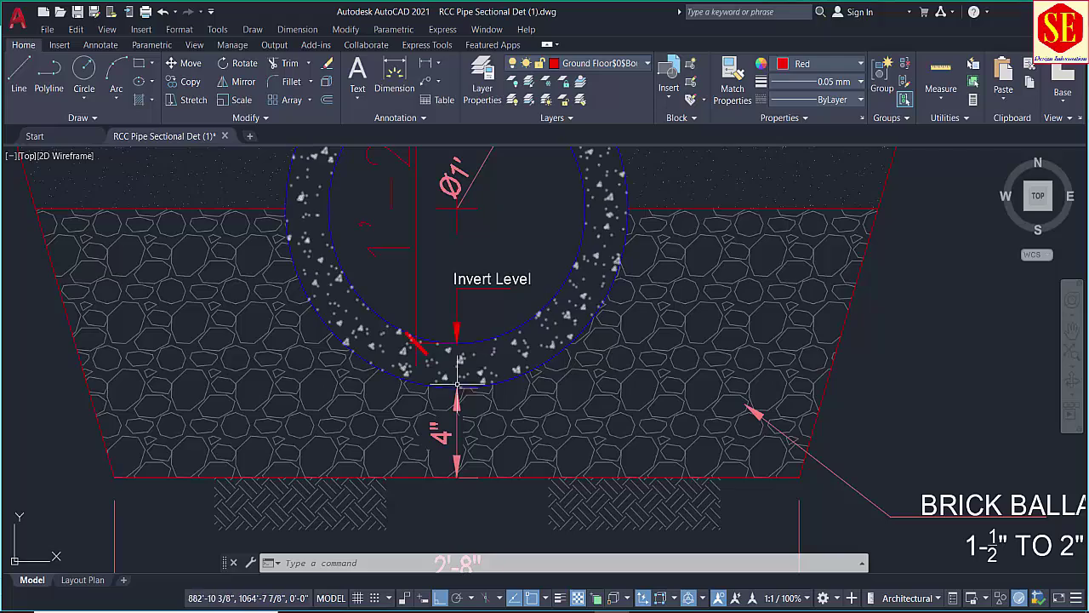
scroll(457, 391, up, 2)
scroll(460, 409, down, 4)
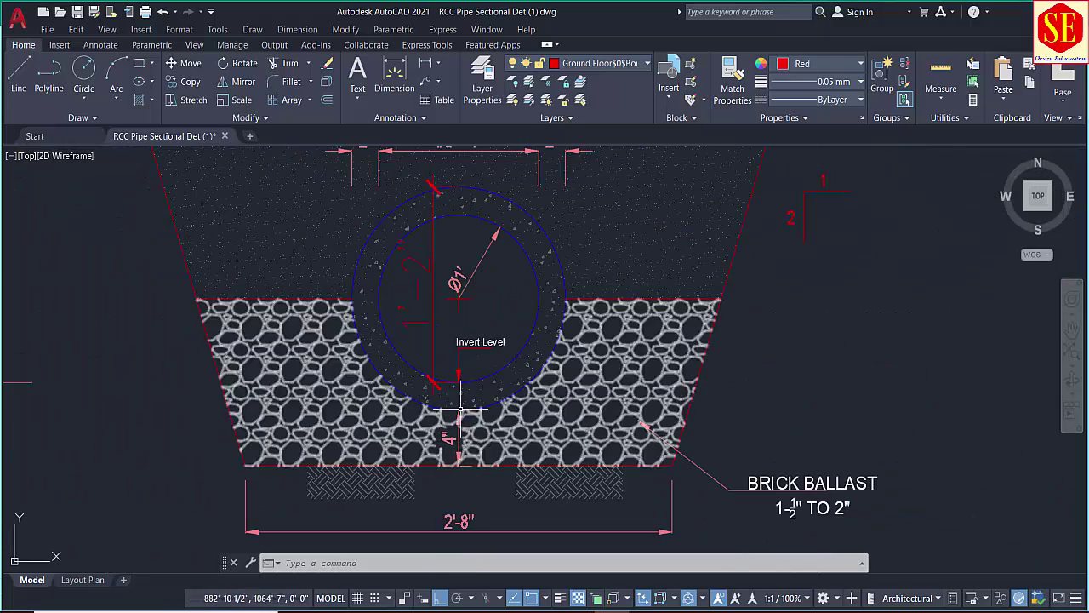
drag(460, 409, 461, 493)
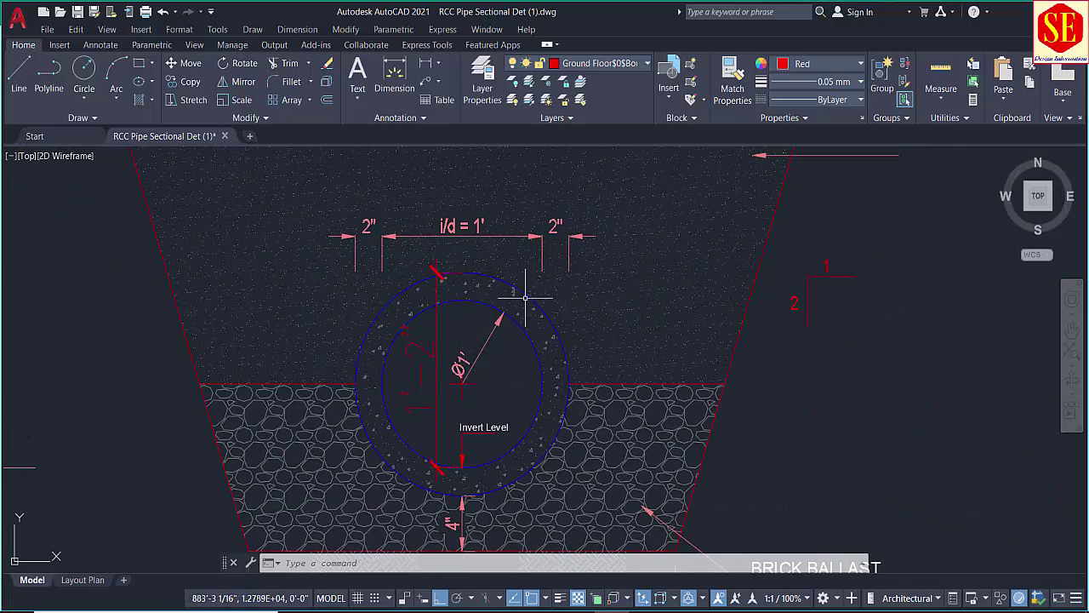
scroll(553, 243, down, 2)
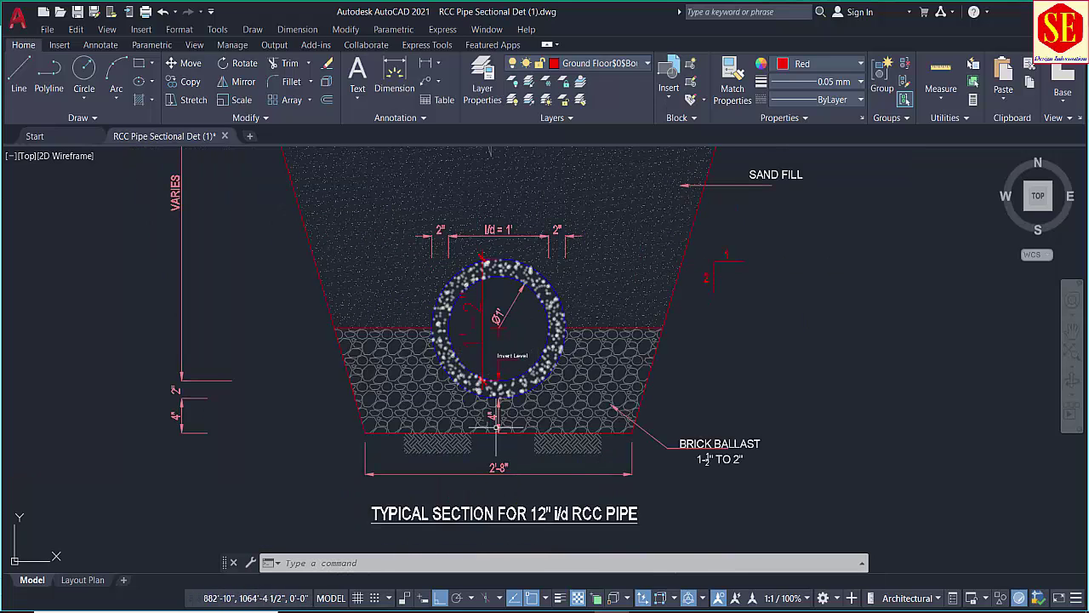
scroll(496, 422, up, 3)
scroll(497, 400, up, 1)
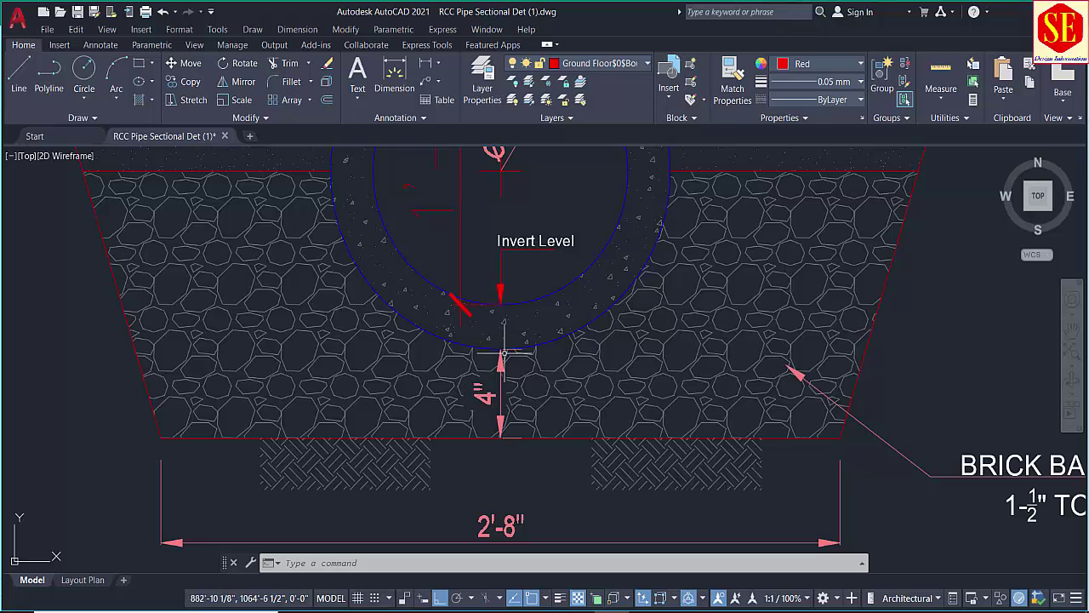
scroll(544, 383, down, 2)
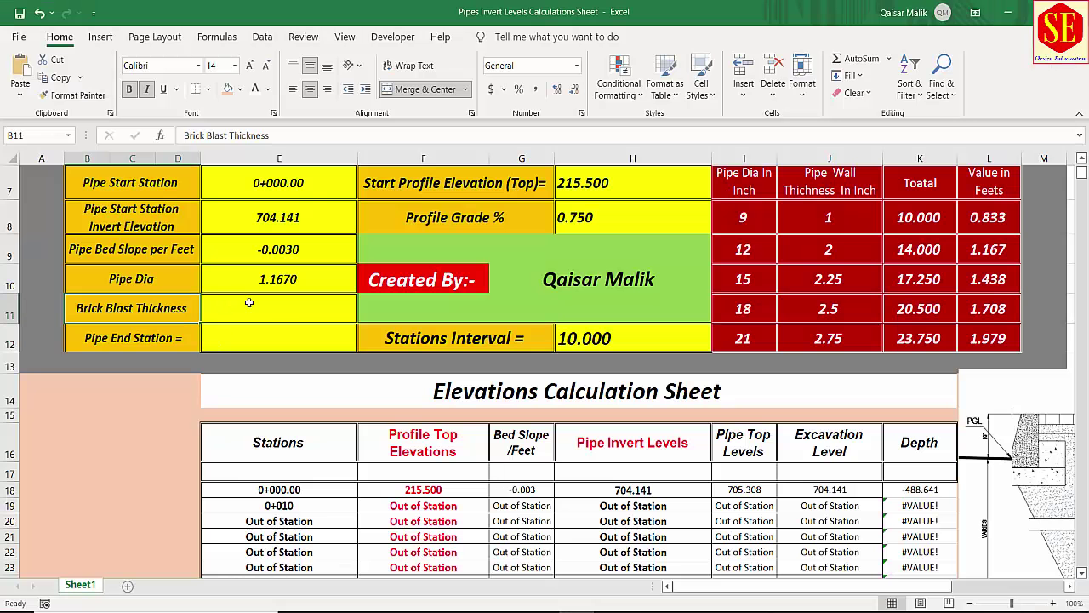
- Enter =6/12 as the Brick Blast Thickness, giving 0.5000 feet and excavation 703.641
click(267, 310)
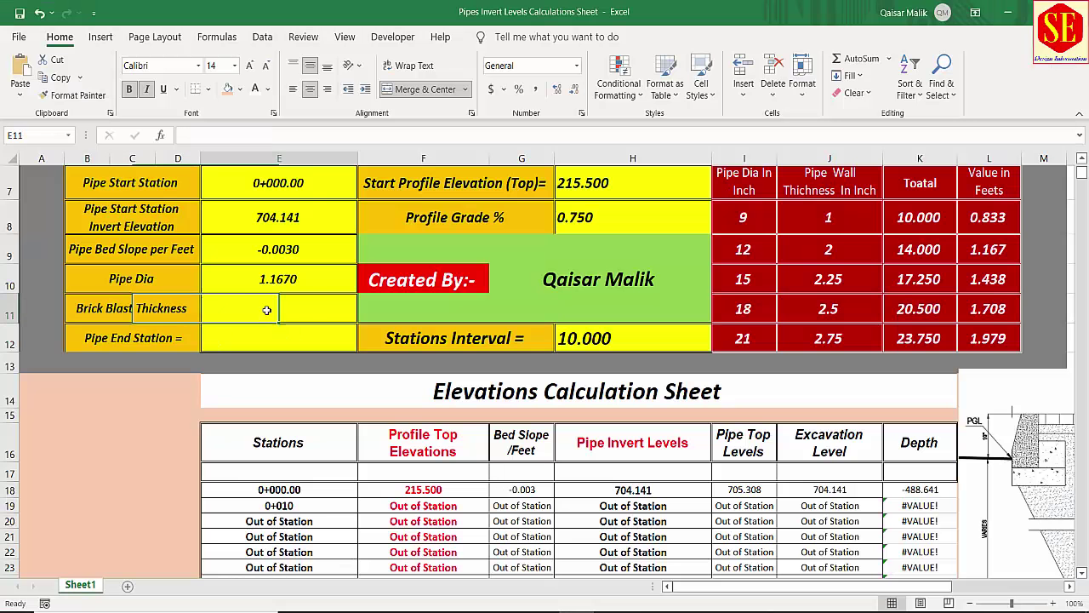
text(0.)
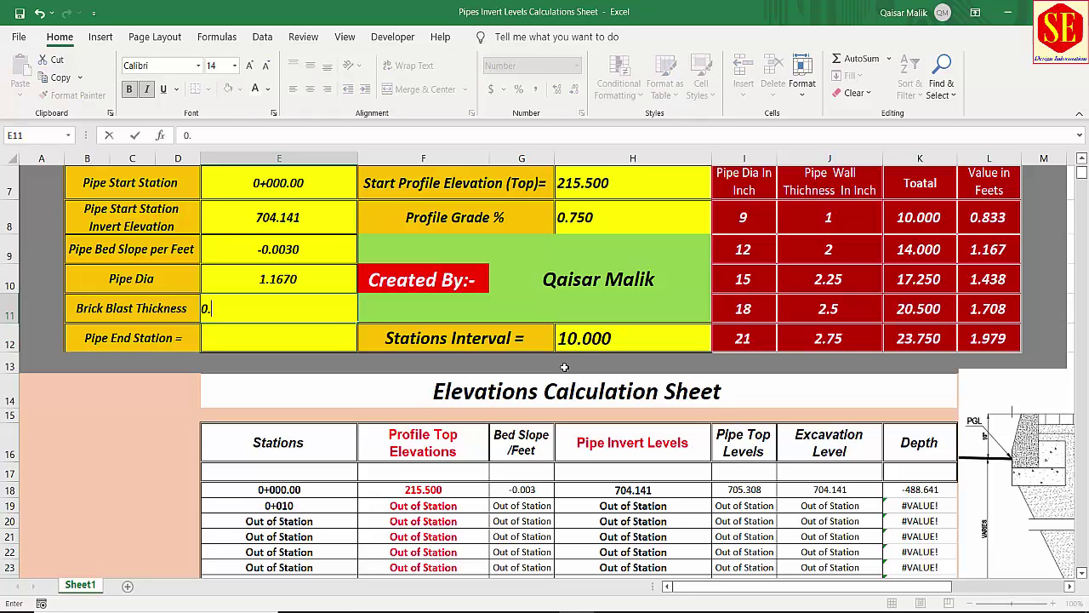
key(BackSpace)
key(BackSpace)
text(=)
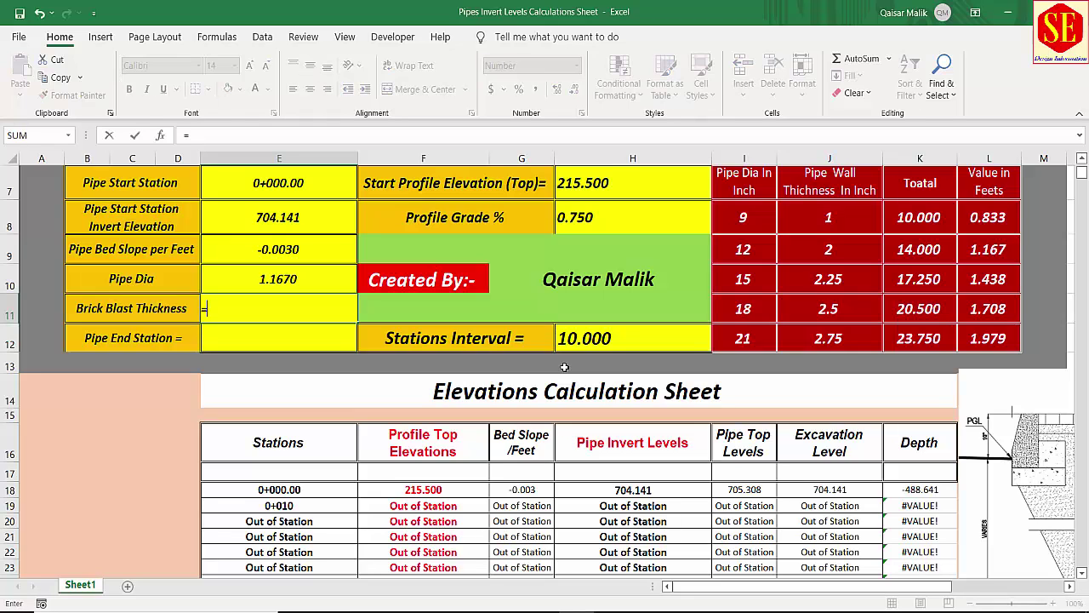
text(6/12)
key(Return)
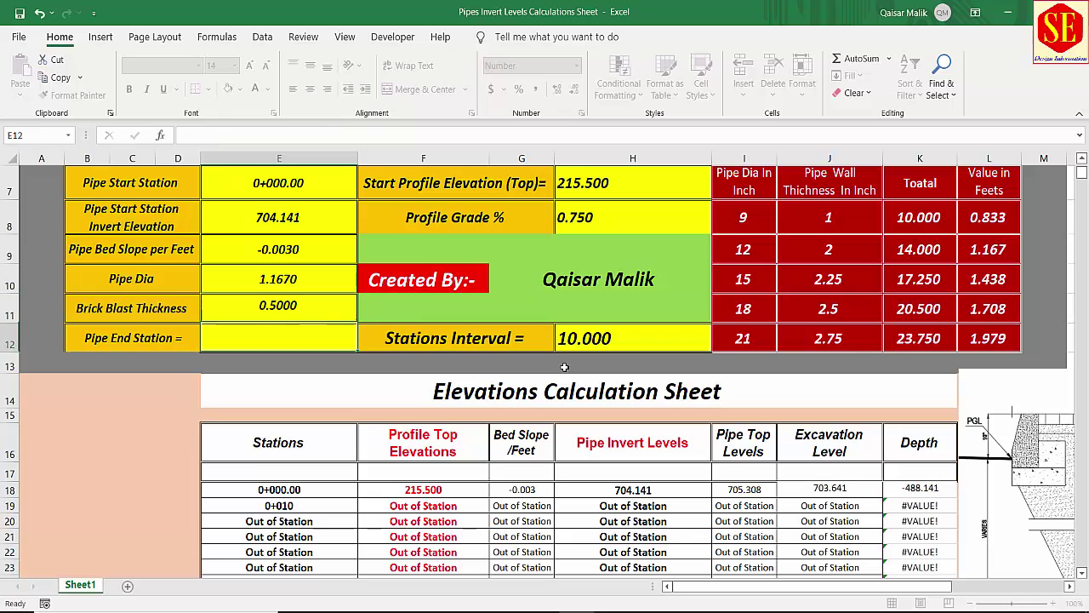
click(298, 309)
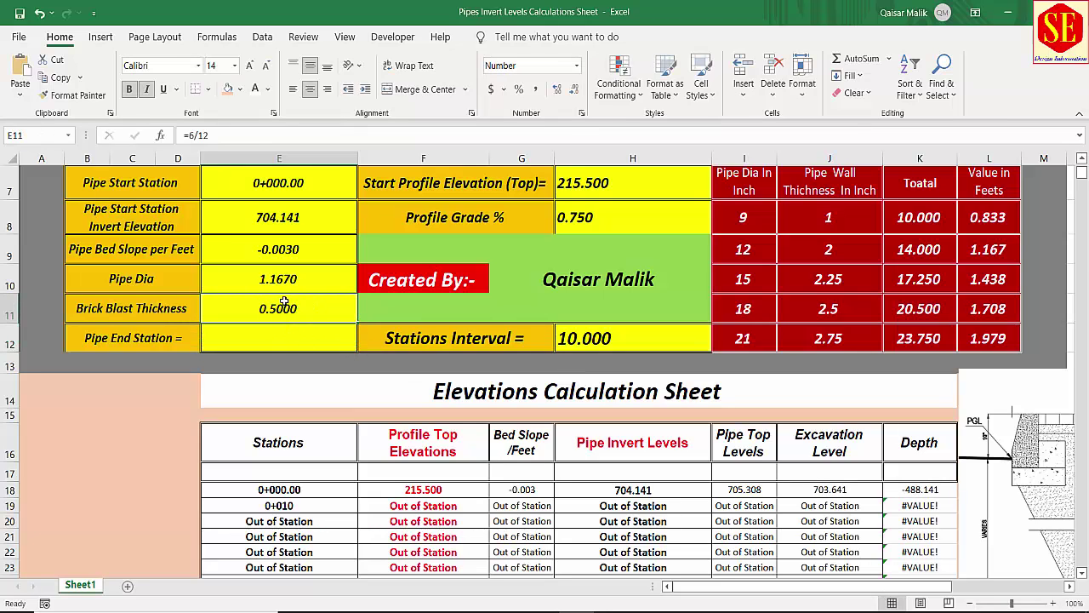
click(273, 332)
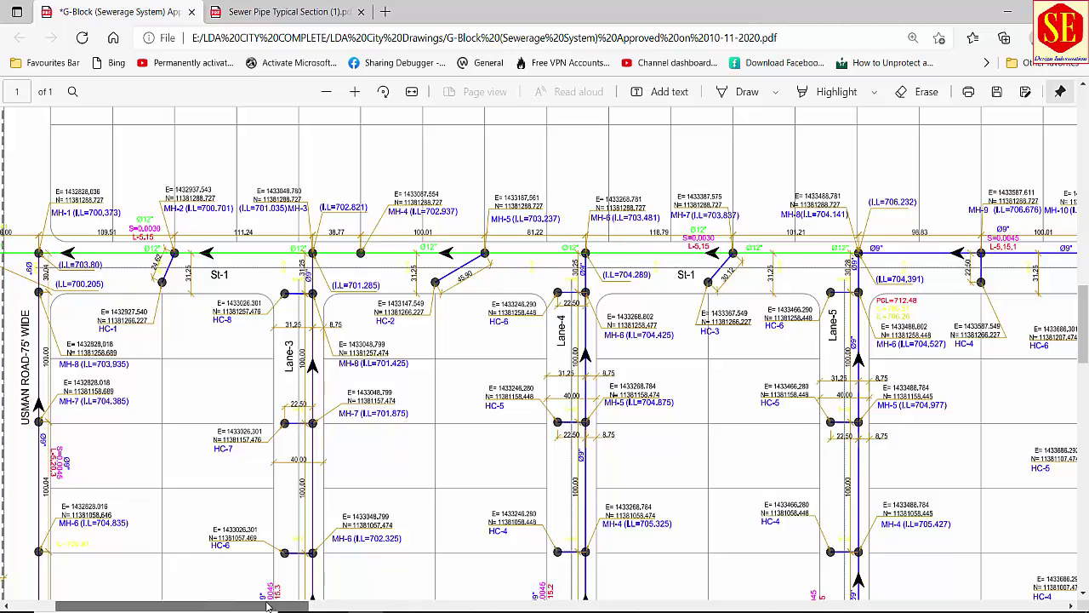
drag(255, 606, 213, 606)
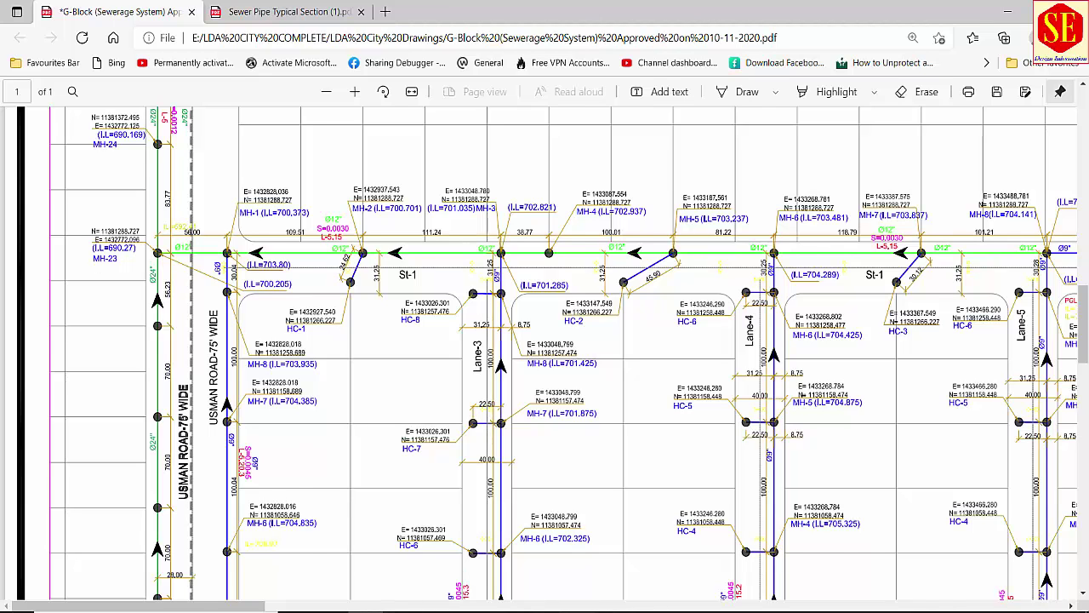
key(alt+Tab)
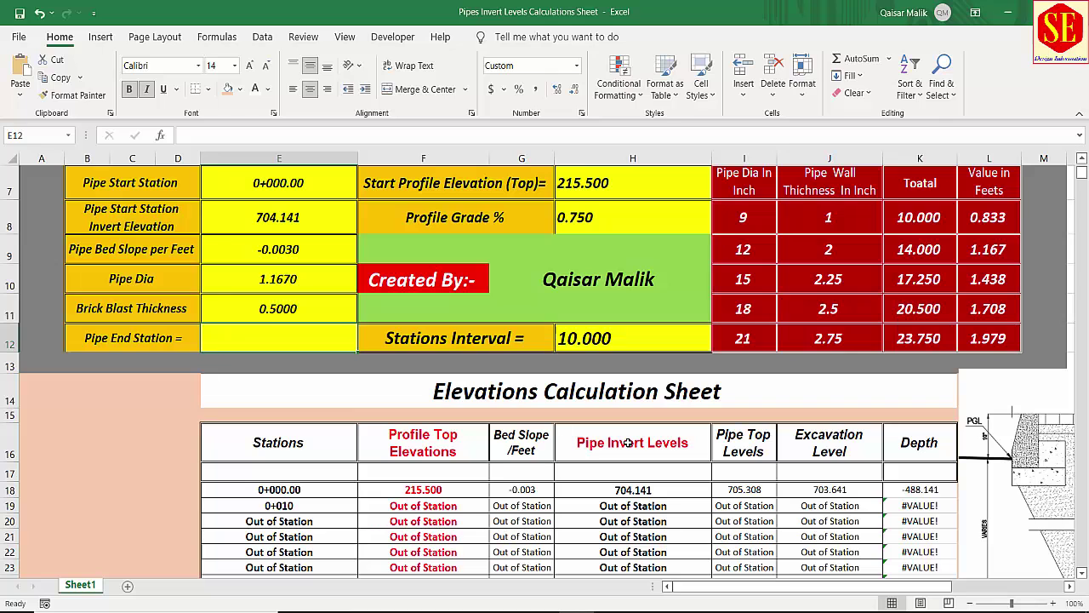
- Enter 750 as the Pipe End Station (0+750.00) and compare it with the start station
text(750)
key(Return)
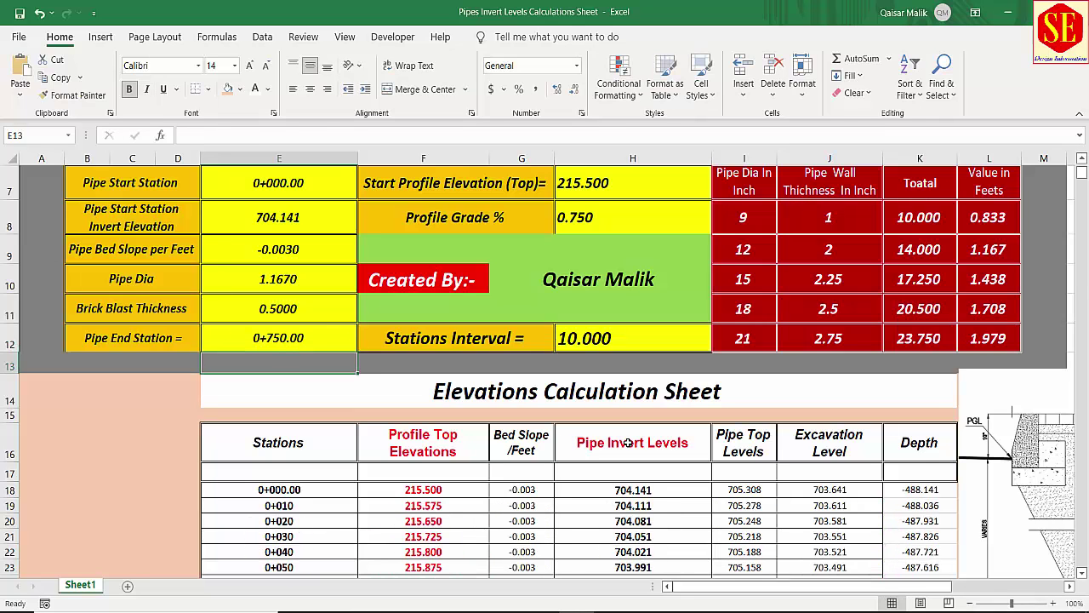
scroll(332, 374, up, 1)
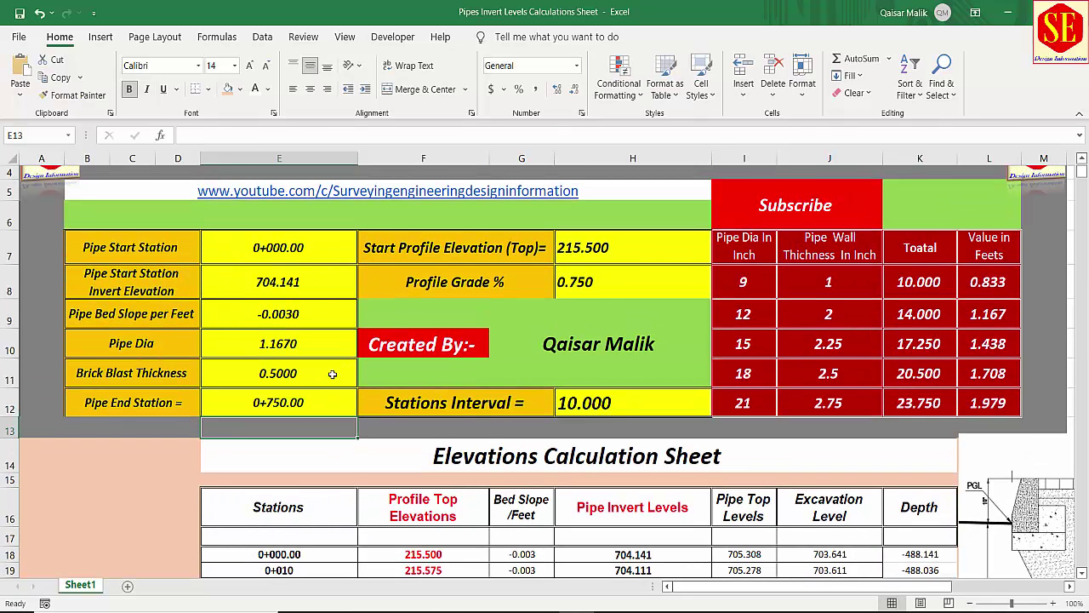
key(Up)
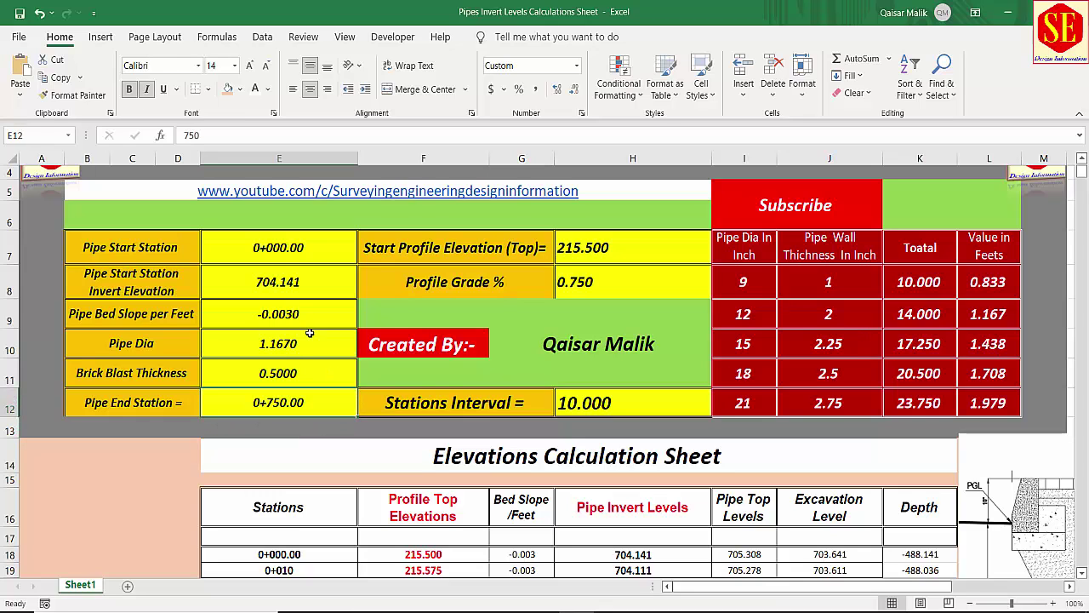
click(280, 254)
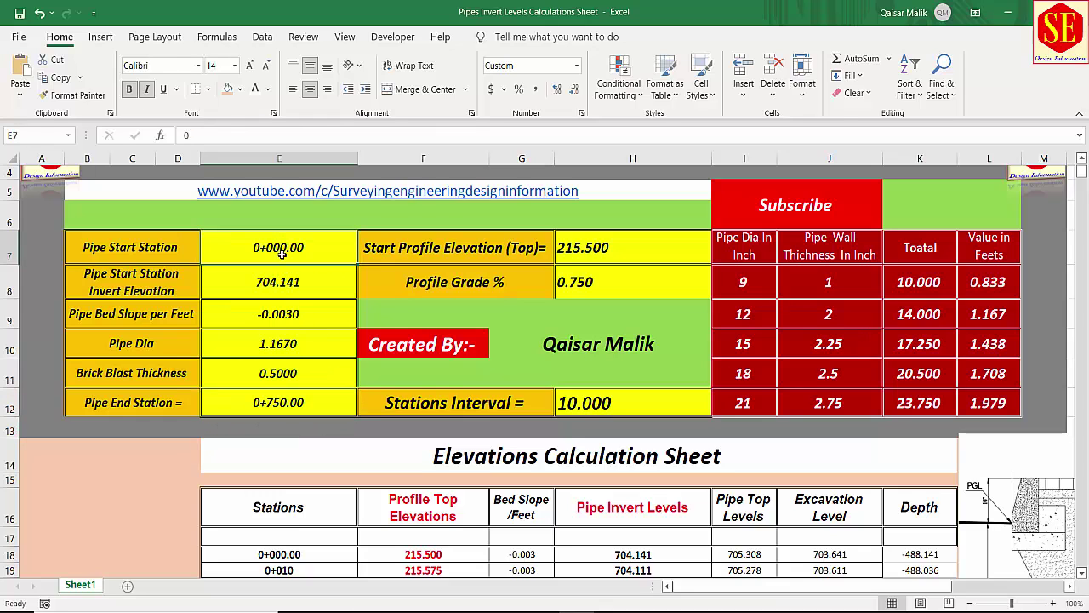
click(293, 404)
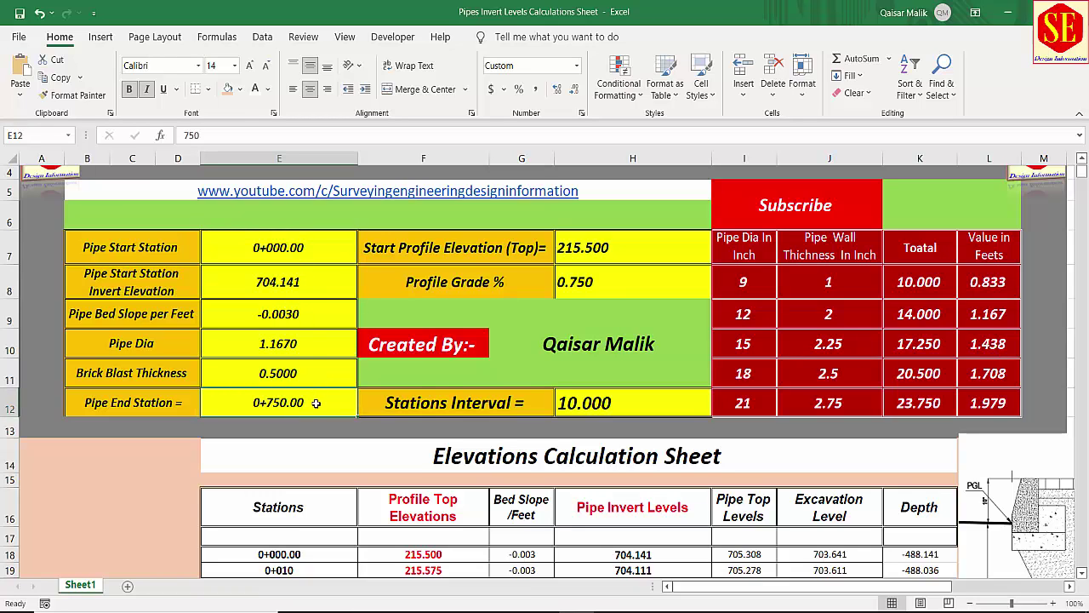
click(619, 256)
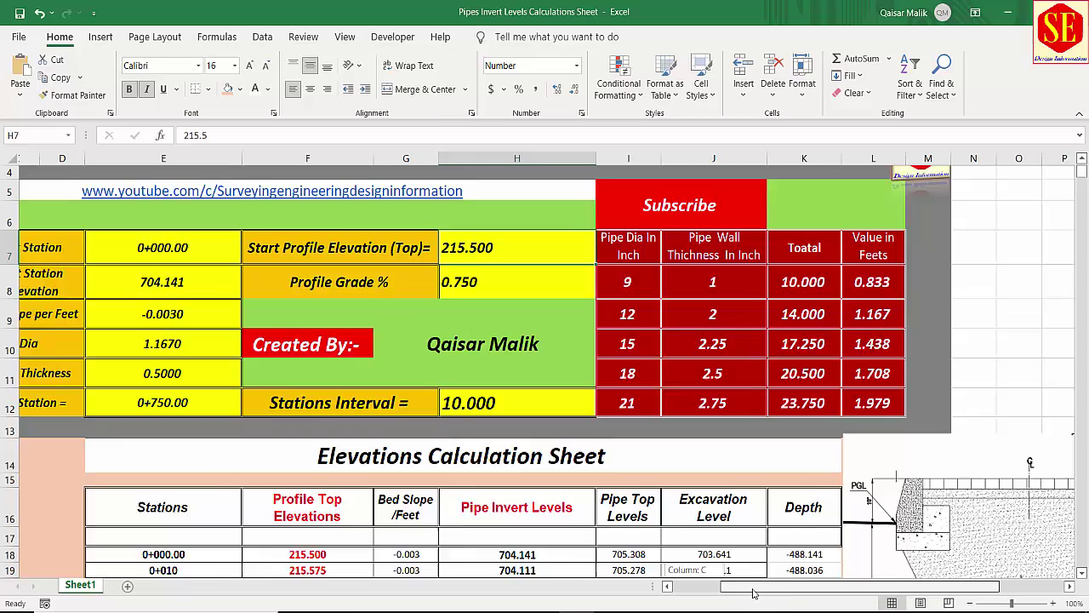
drag(691, 585, 783, 585)
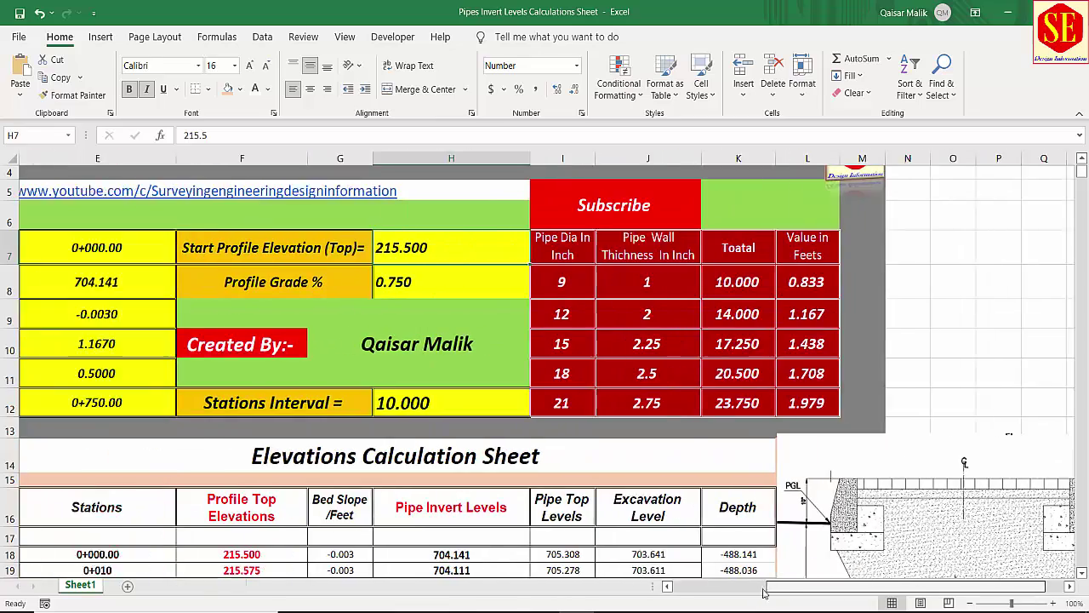
scroll(792, 526, down, 1)
scroll(792, 526, down, 1)
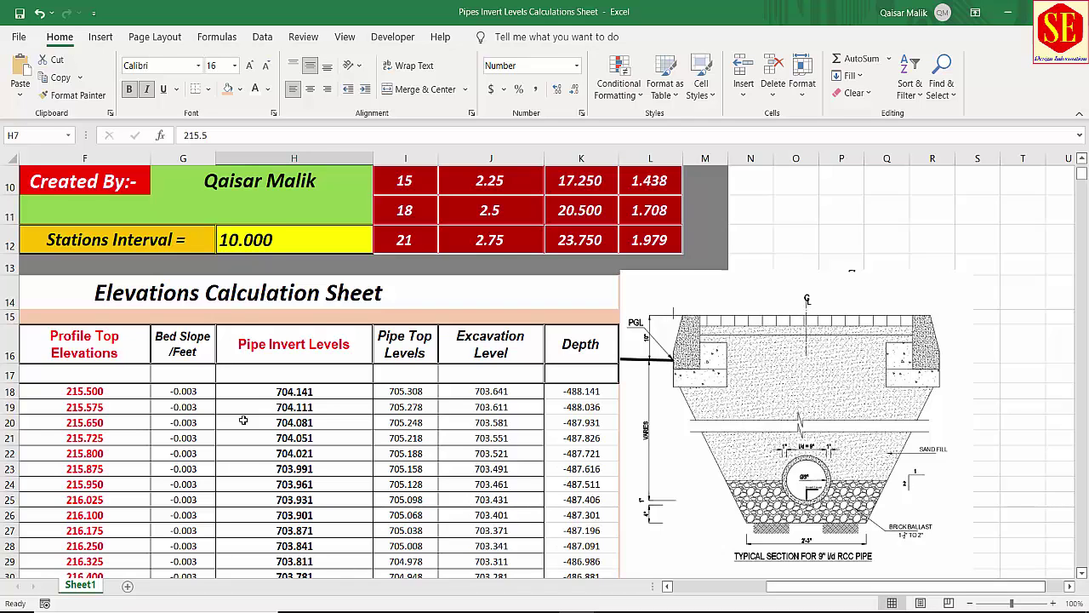
scroll(240, 322, up, 3)
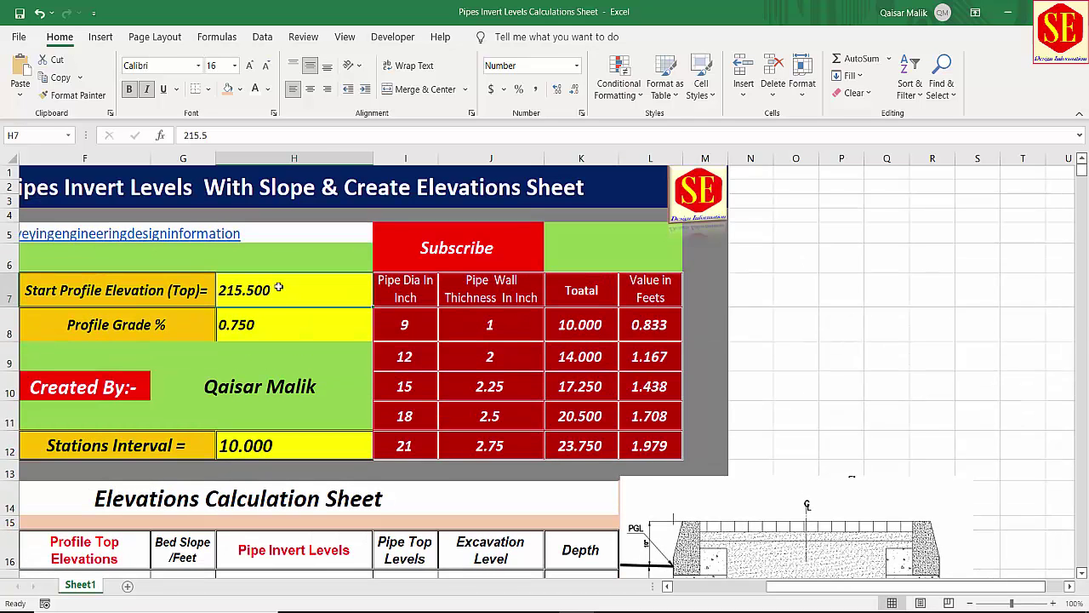
drag(809, 587, 715, 586)
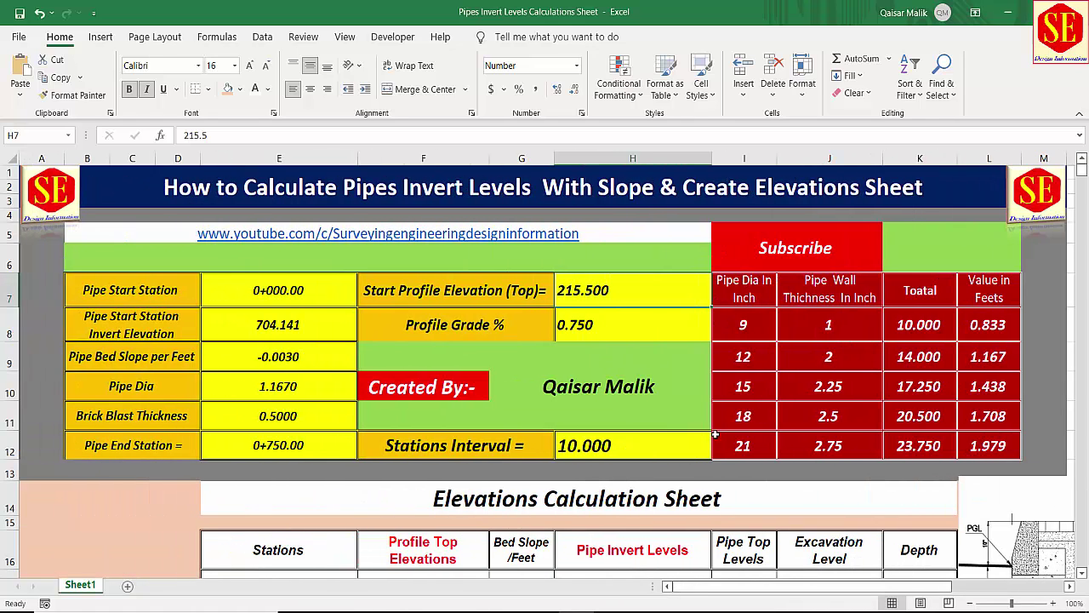
- Set the start profile elevation to 215 and the profile grade to 1.25%
text(215)
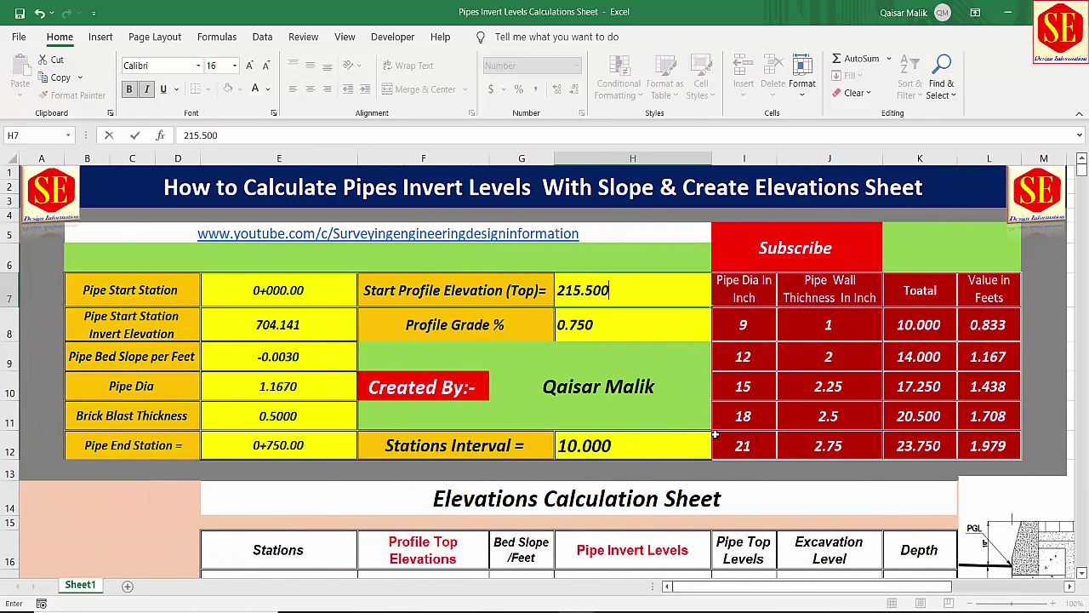
key(Return)
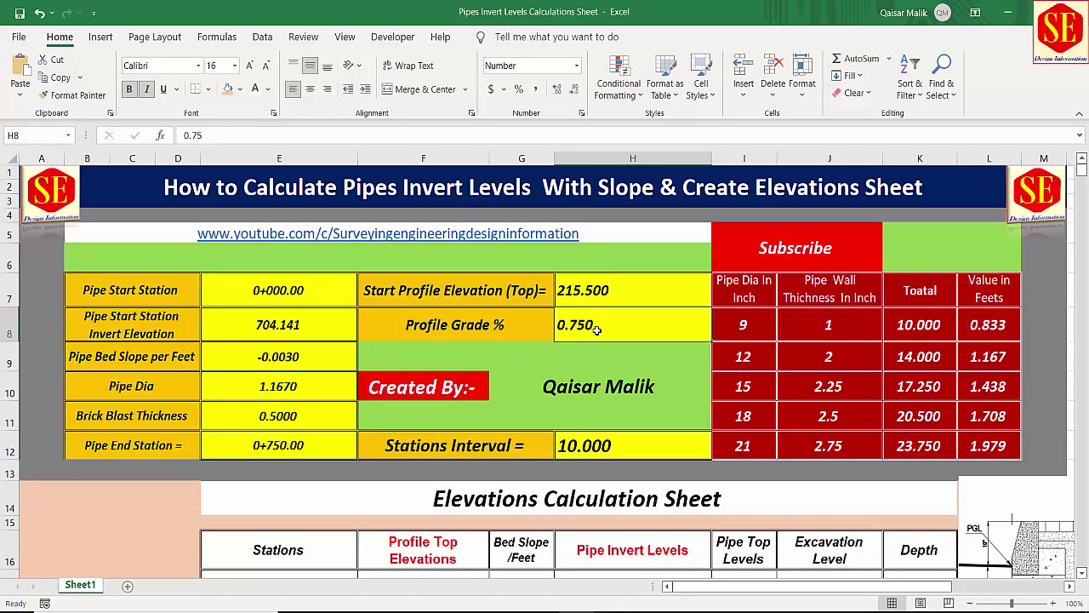
text(1.)
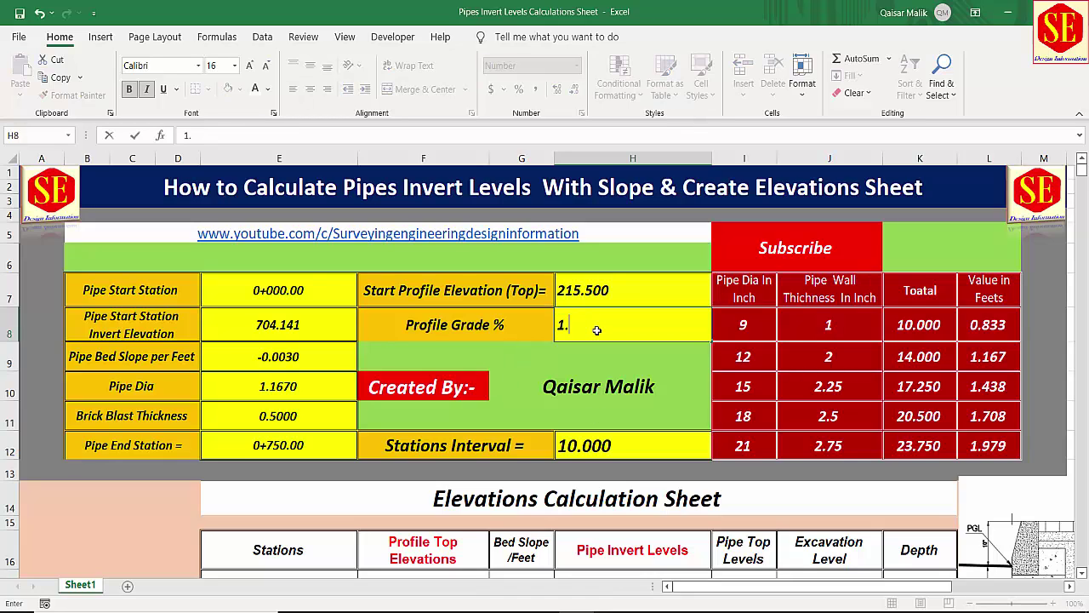
text(25)
key(Return)
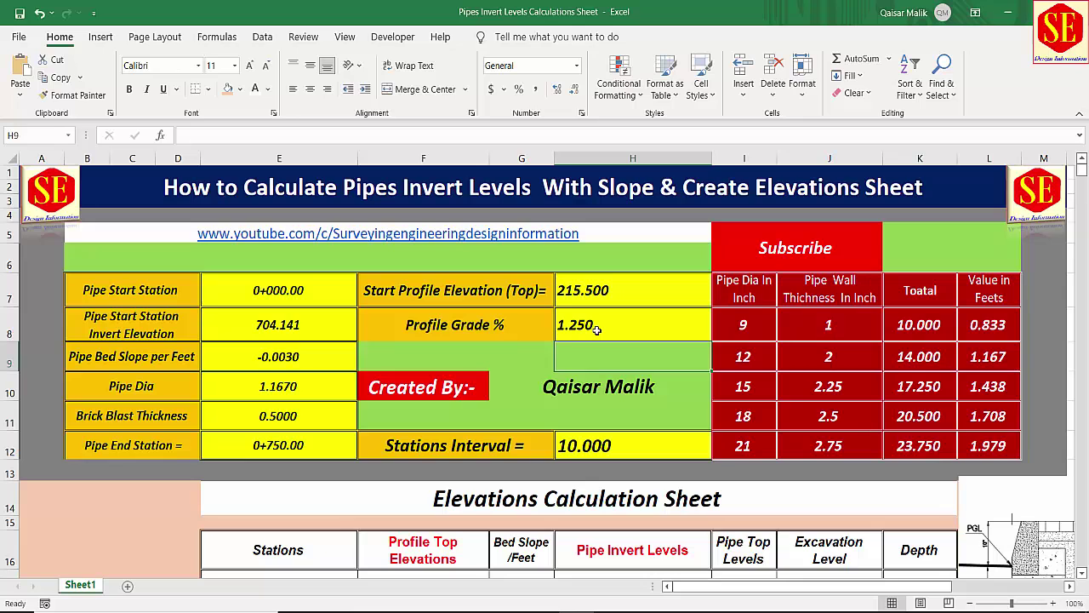
key(Up)
key(Up)
key(Down)
key(Up)
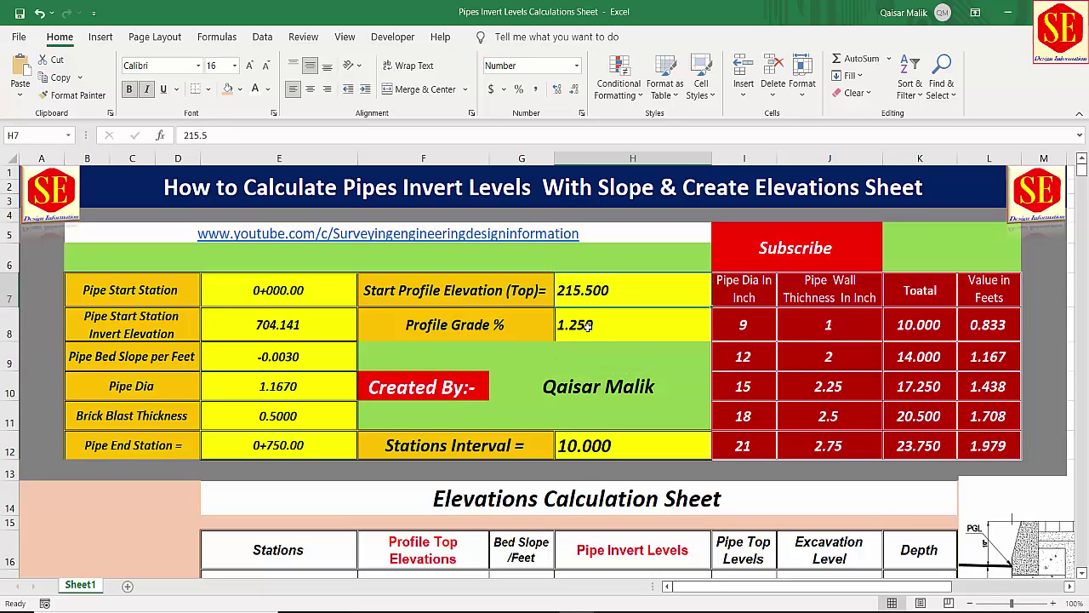
key(Down)
- Recheck both profile inputs and scroll to the elevations table with tops rising 0.125 per station
scroll(585, 336, down, 1)
scroll(563, 353, down, 2)
scroll(443, 444, down, 2)
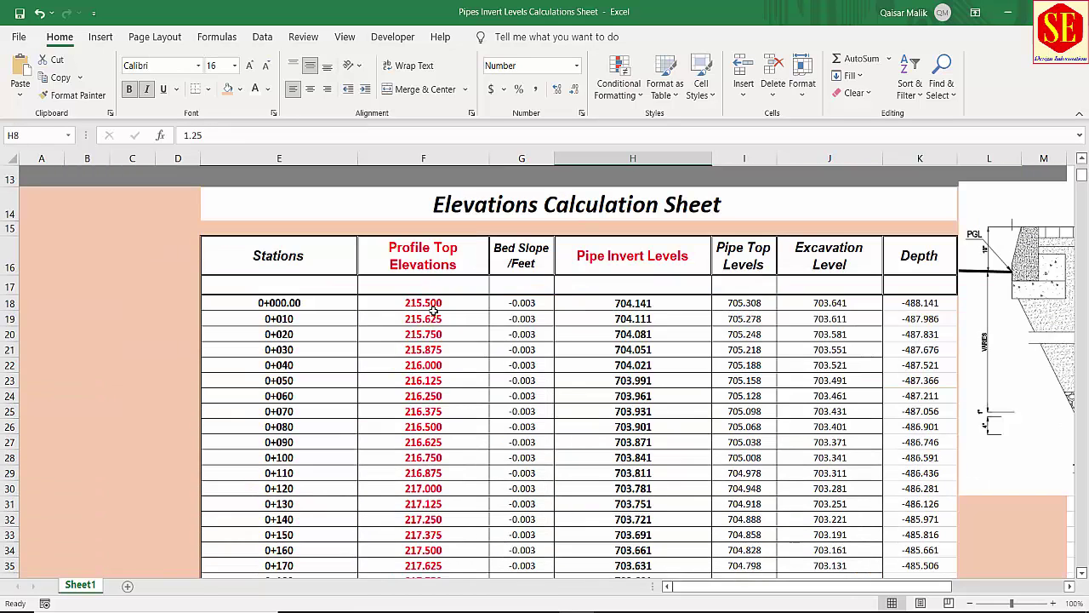
scroll(435, 375, up, 2)
scroll(511, 323, up, 1)
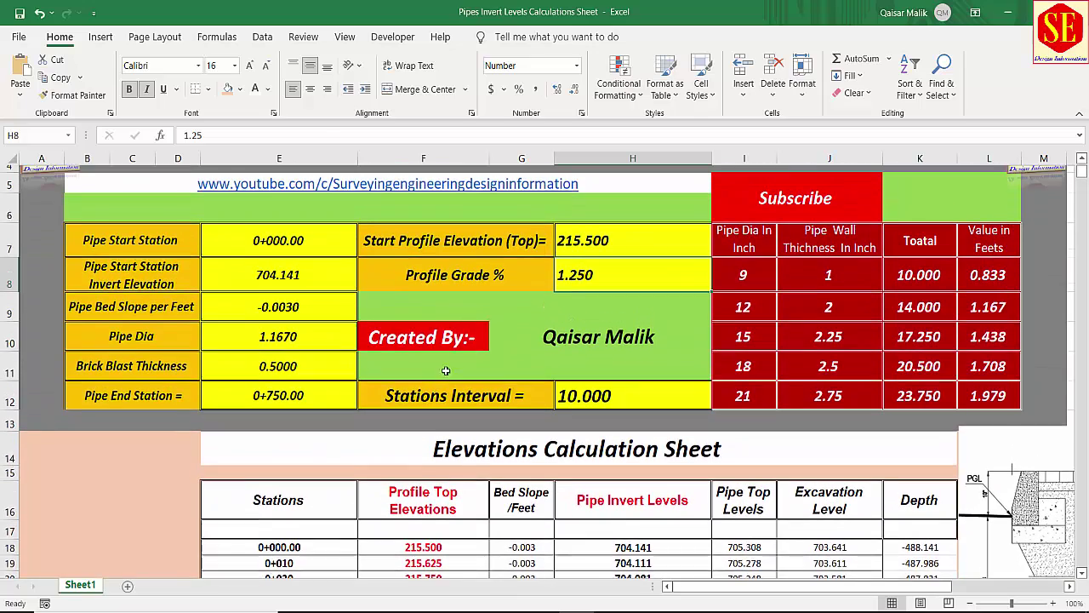
click(600, 247)
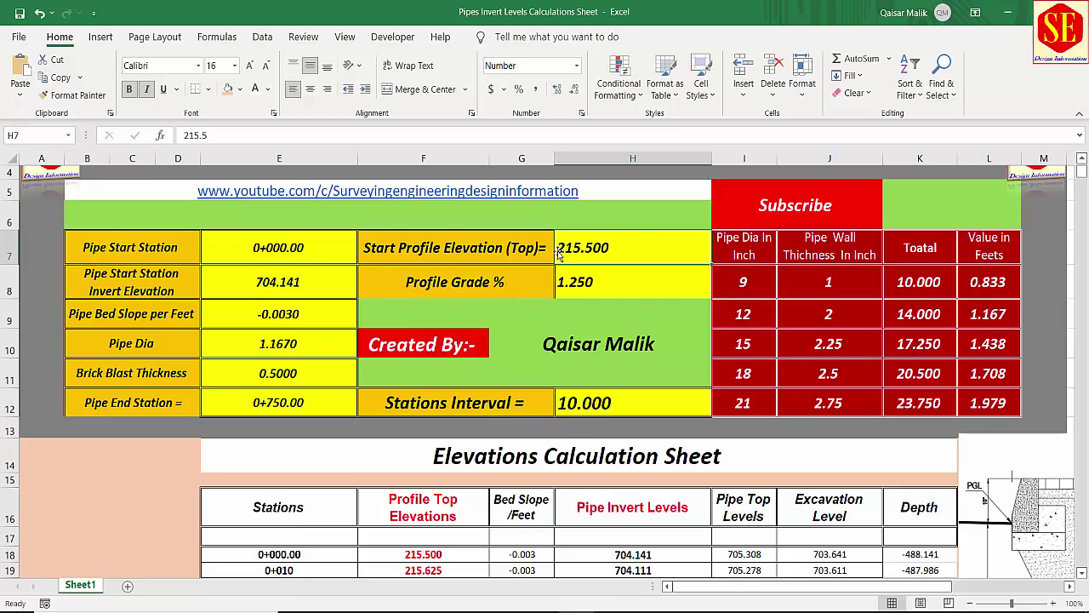
click(580, 282)
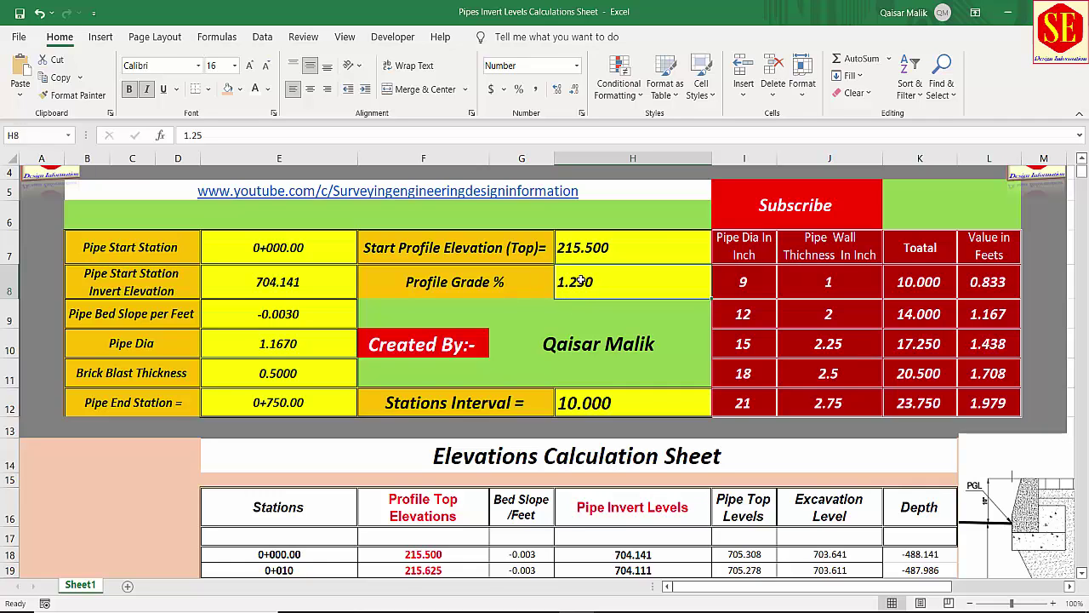
scroll(580, 282, down, 2)
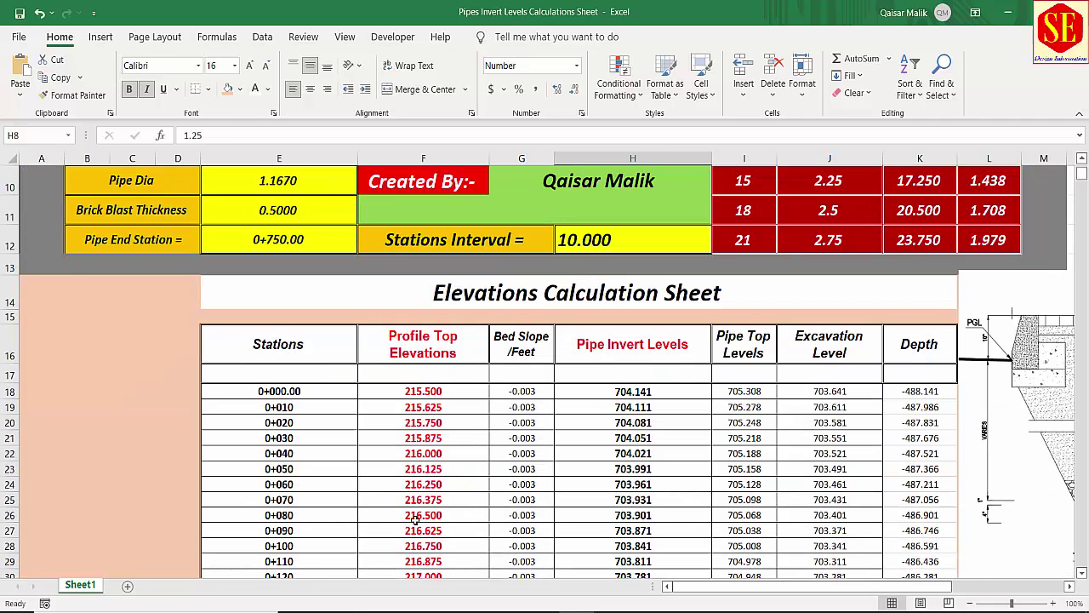
scroll(431, 501, up, 2)
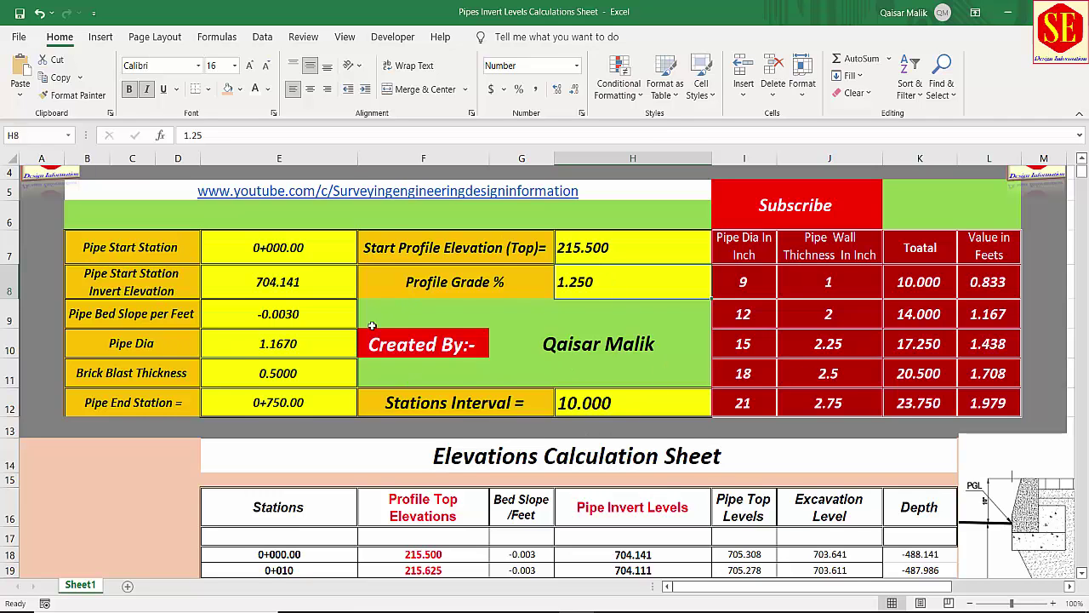
scroll(369, 327, down, 2)
scroll(370, 327, down, 1)
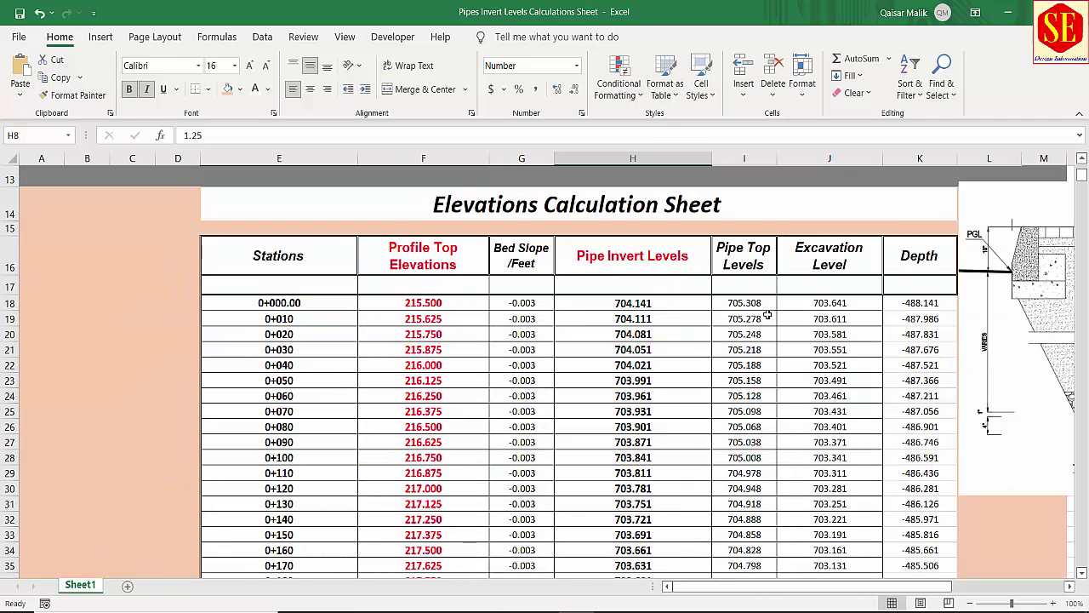
click(638, 305)
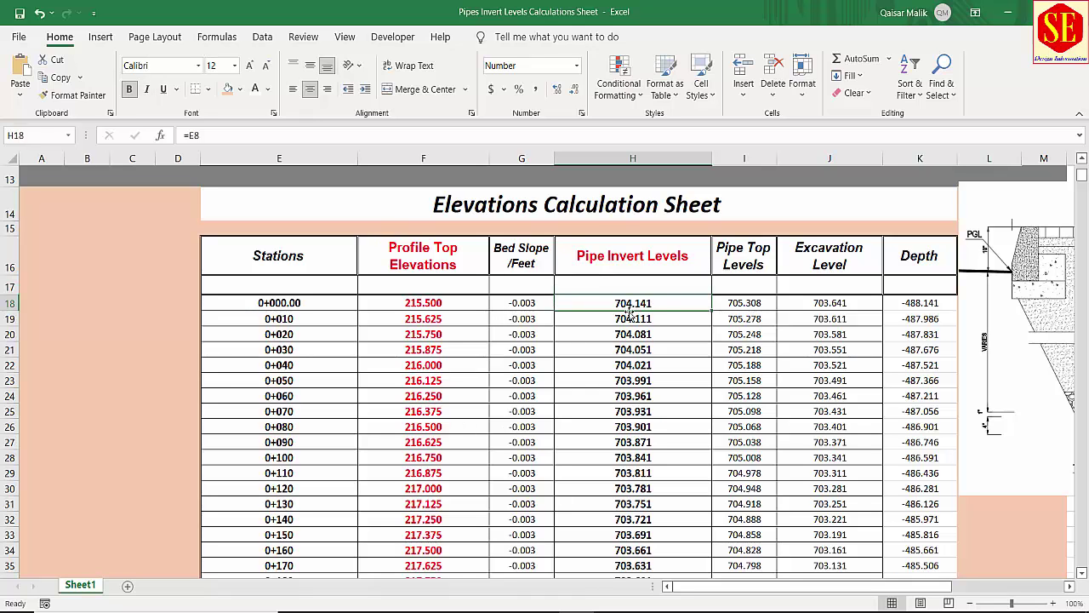
key(ctrl+bracketleft)
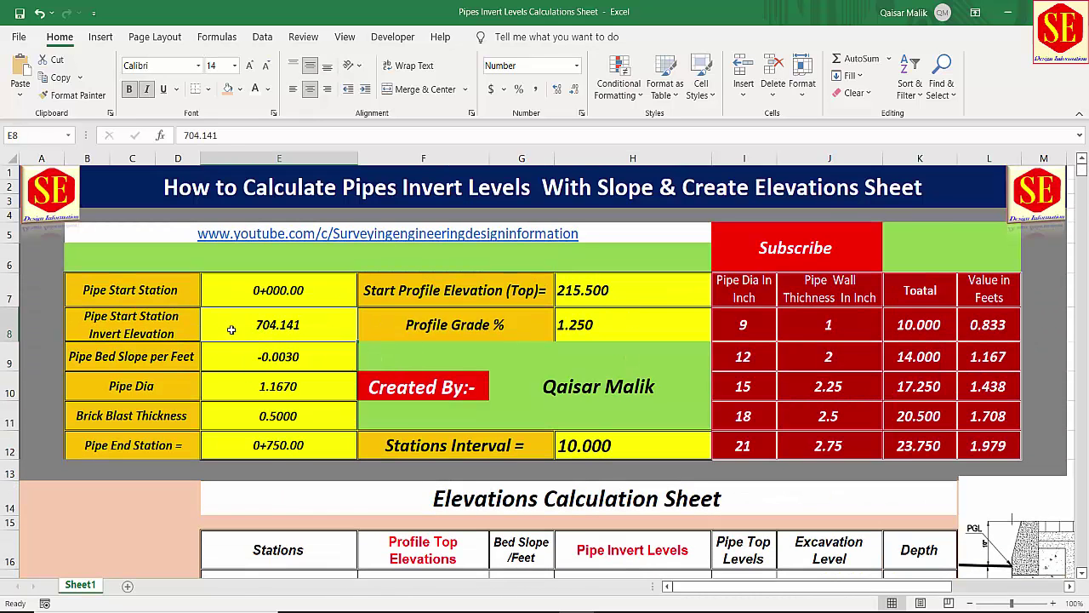
scroll(635, 400, down, 2)
click(635, 494)
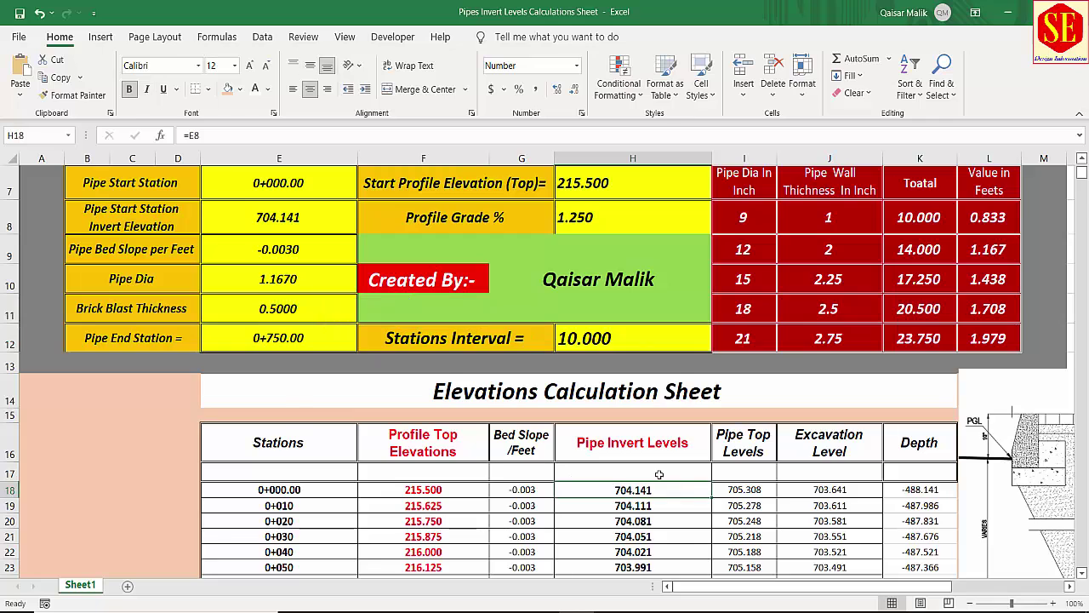
scroll(659, 474, down, 4)
scroll(633, 373, up, 3)
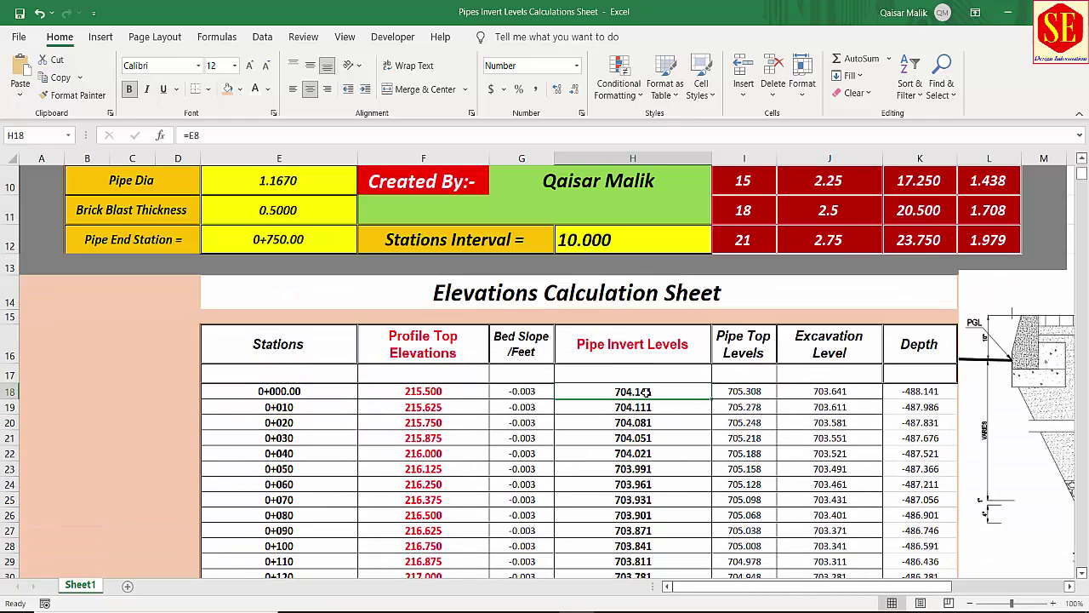
double_click(645, 391)
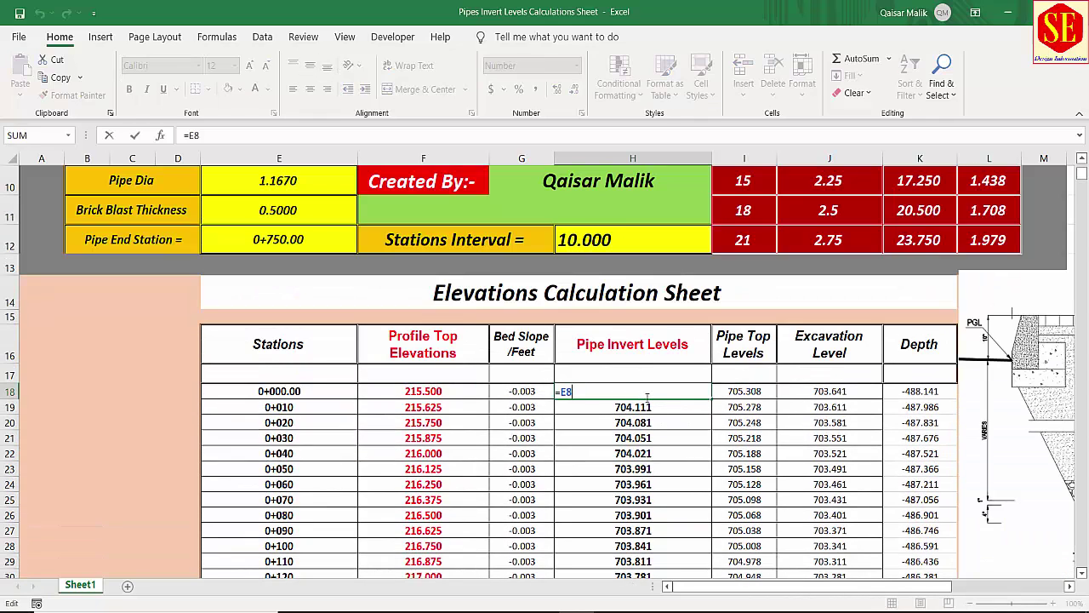
key(ctrl+Return)
scroll(503, 379, up, 3)
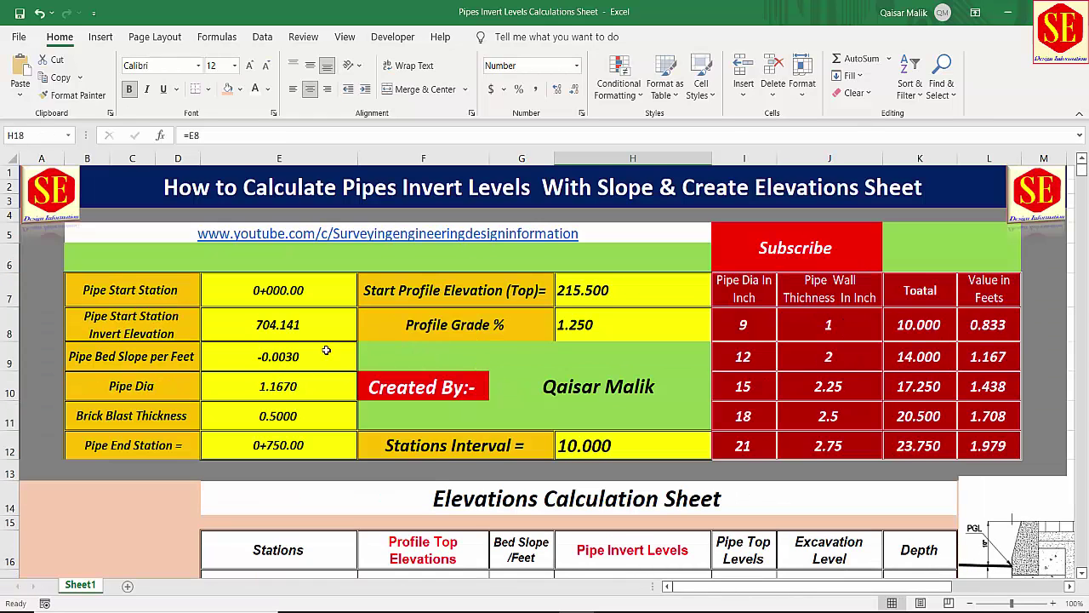
scroll(598, 529, down, 3)
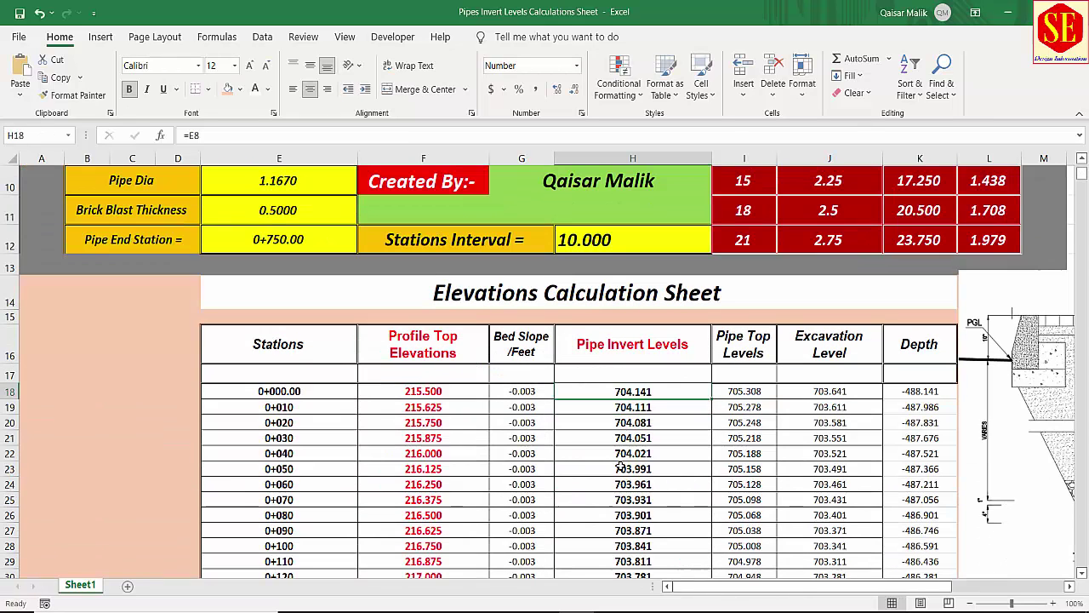
double_click(638, 391)
scroll(637, 392, up, 2)
click(289, 290)
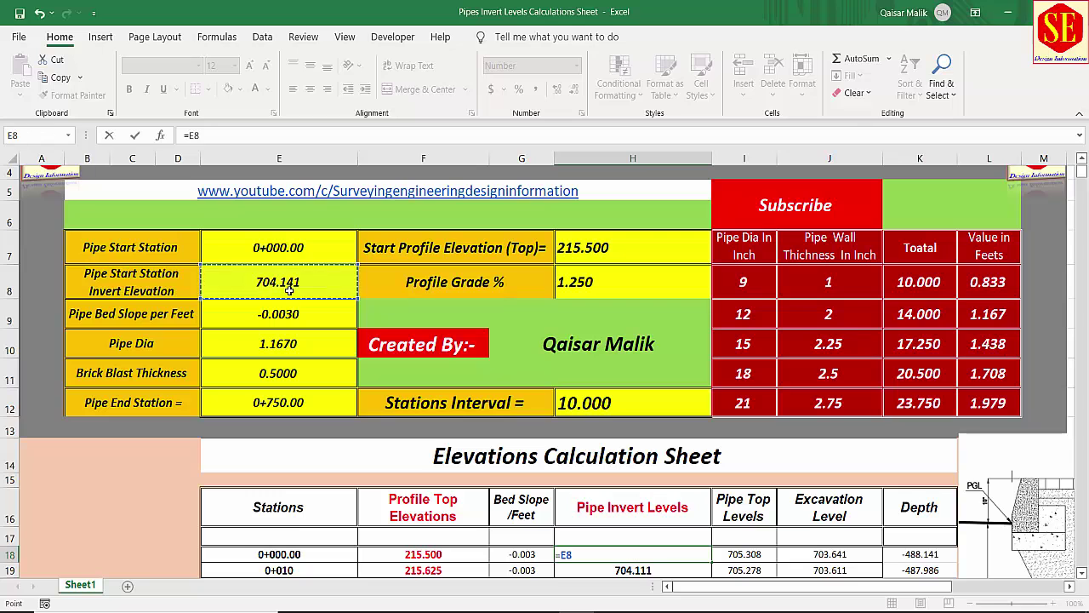
key(F4)
key(Return)
scroll(619, 308, down, 4)
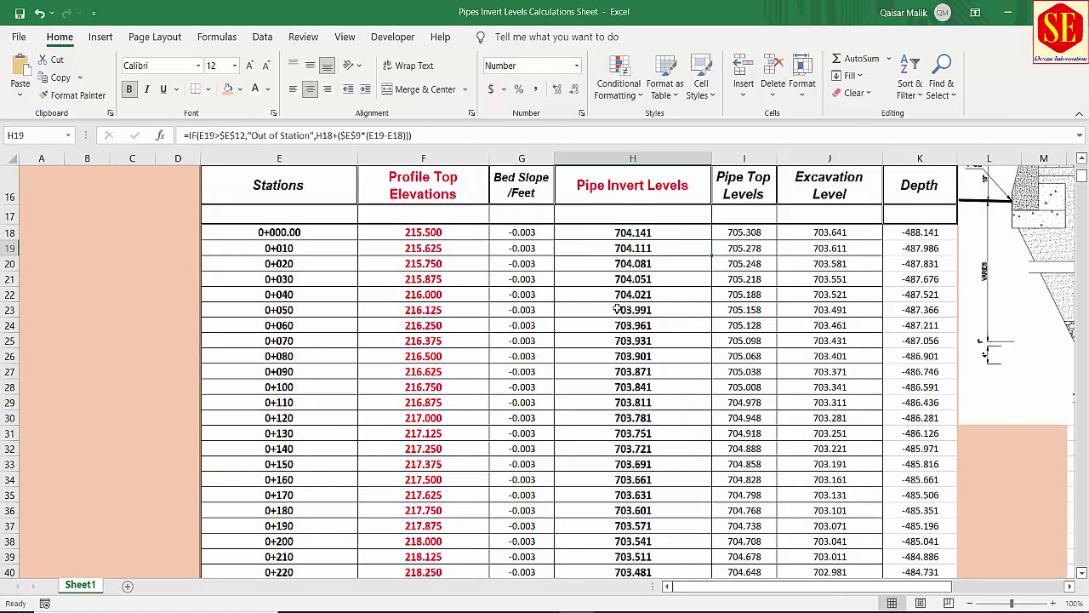
double_click(634, 246)
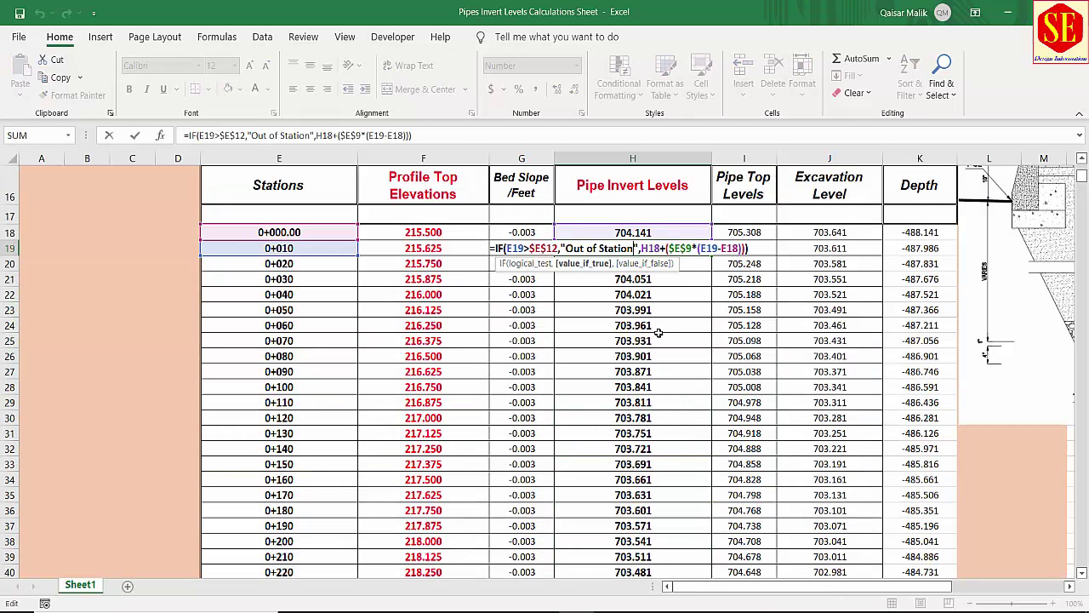
key(Escape)
scroll(657, 332, up, 2)
click(503, 347)
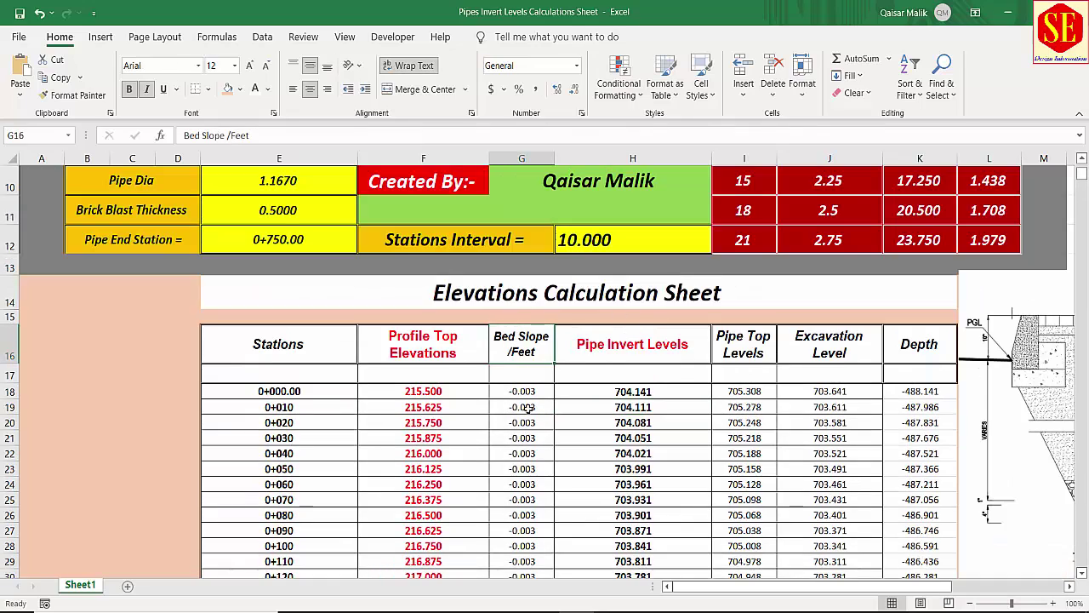
scroll(528, 407, up, 2)
click(303, 256)
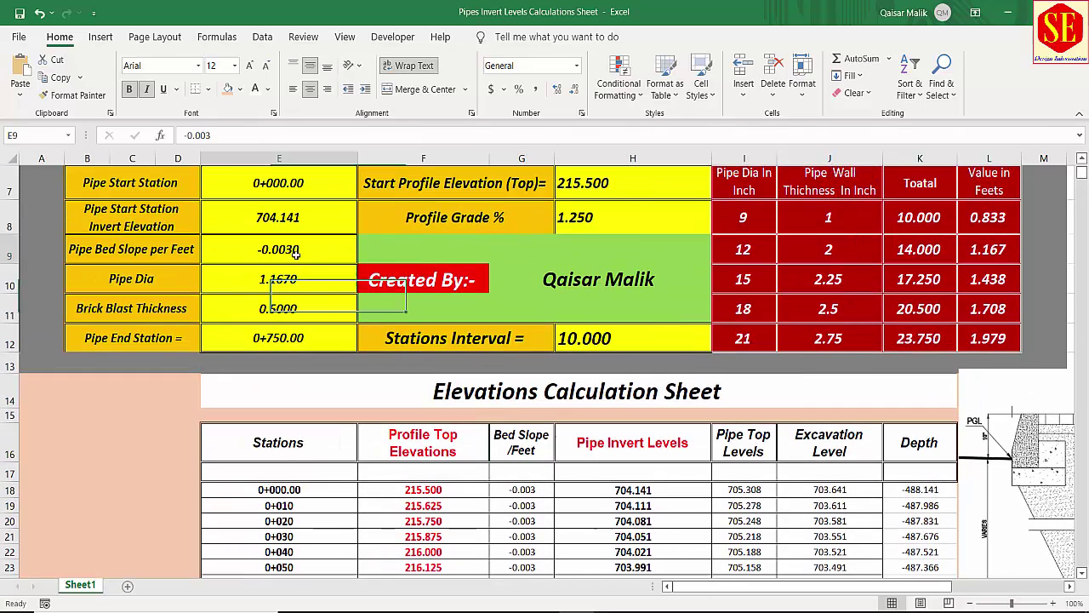
click(527, 483)
scroll(532, 481, down, 2)
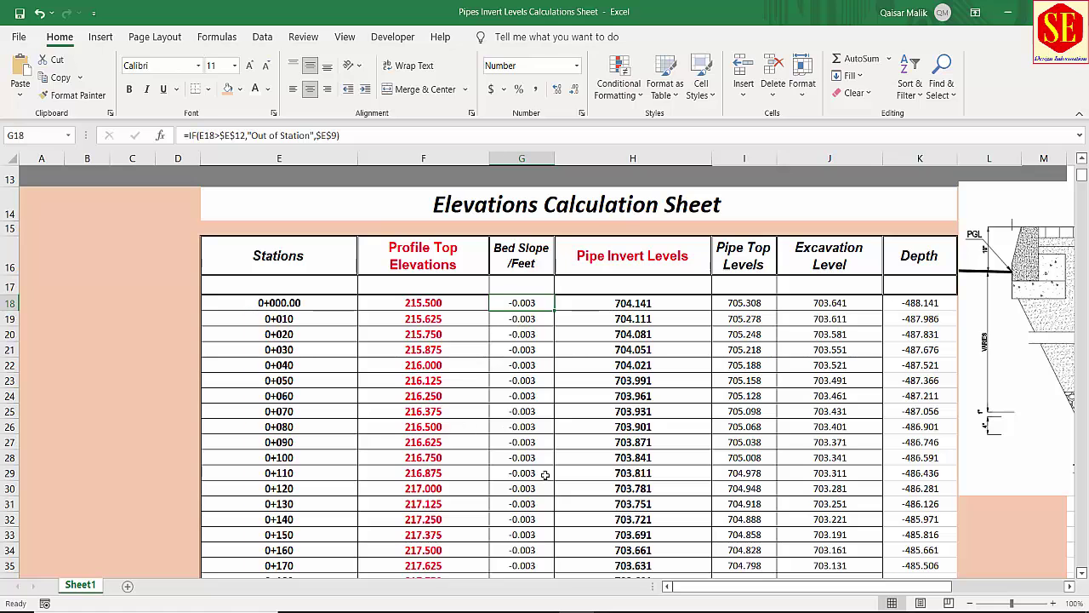
scroll(543, 464, up, 4)
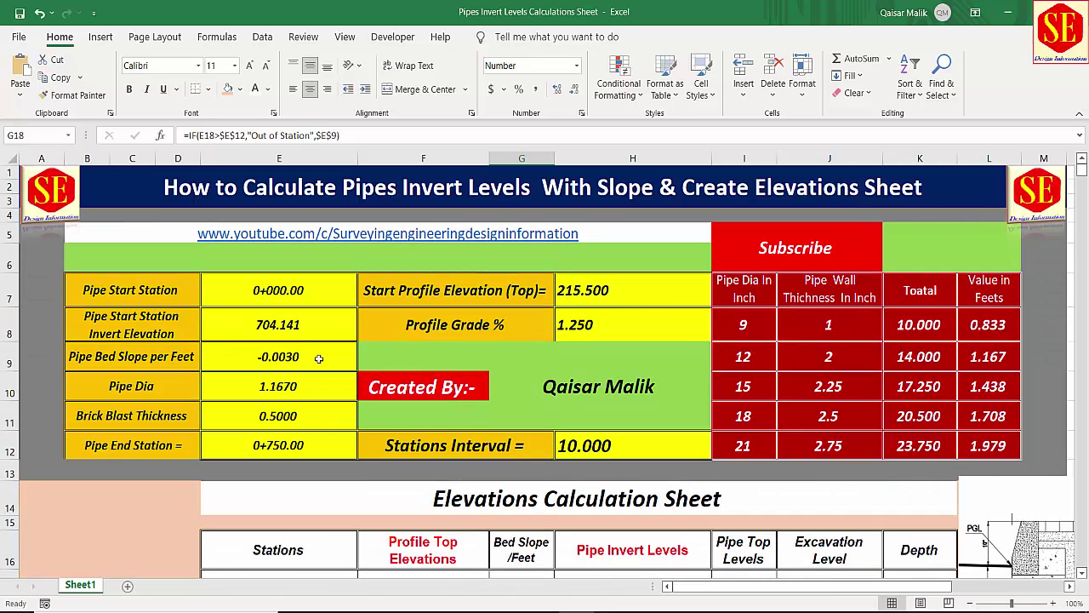
scroll(264, 351, down, 3)
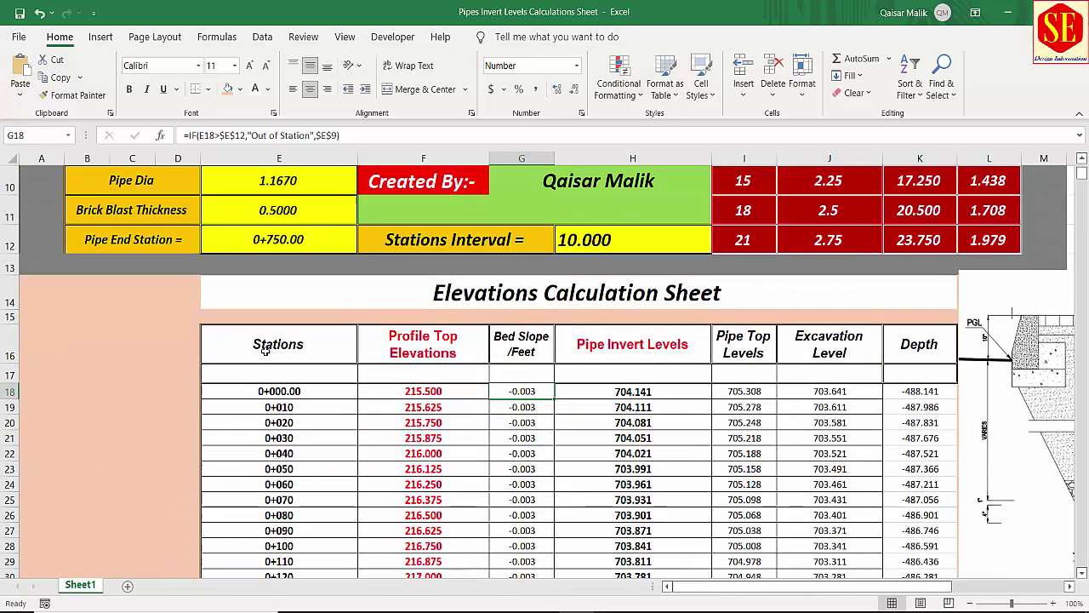
double_click(634, 406)
scroll(631, 457, up, 2)
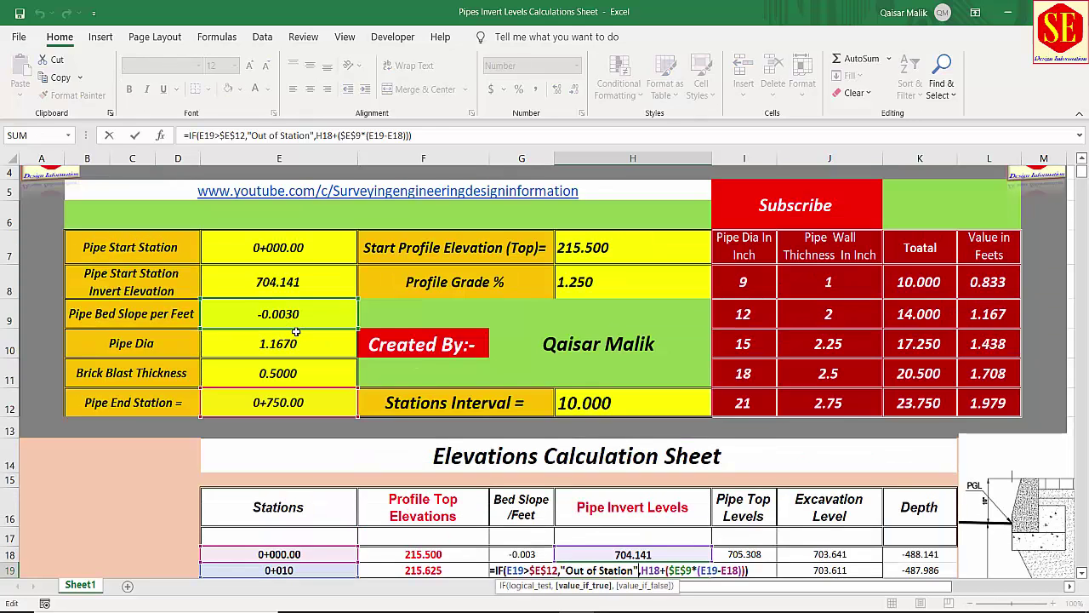
key(Escape)
scroll(500, 327, down, 2)
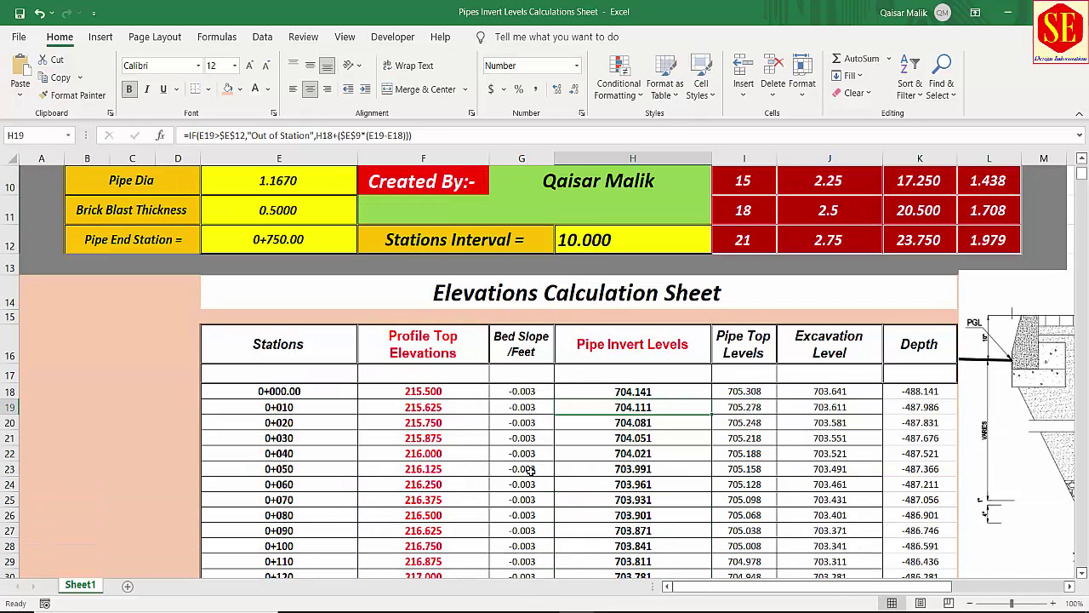
scroll(747, 357, up, 1)
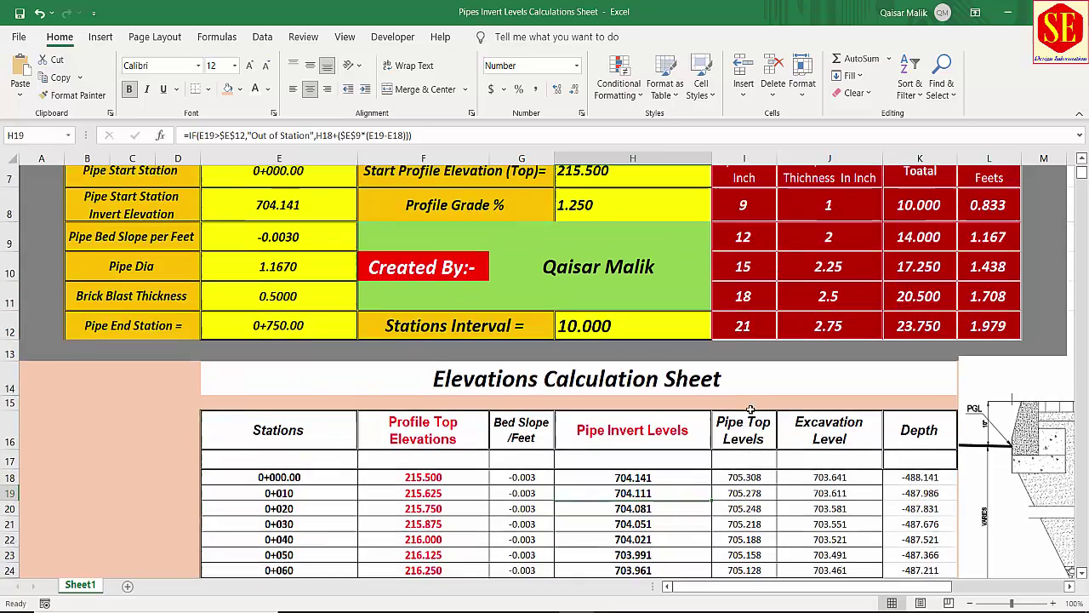
scroll(749, 400, down, 1)
scroll(705, 408, up, 1)
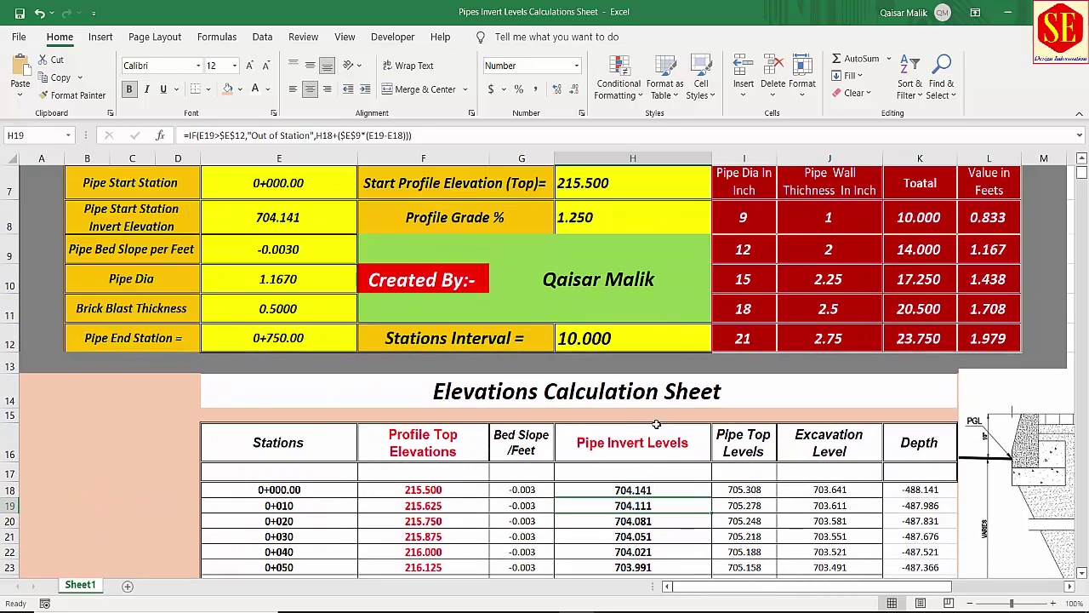
click(128, 277)
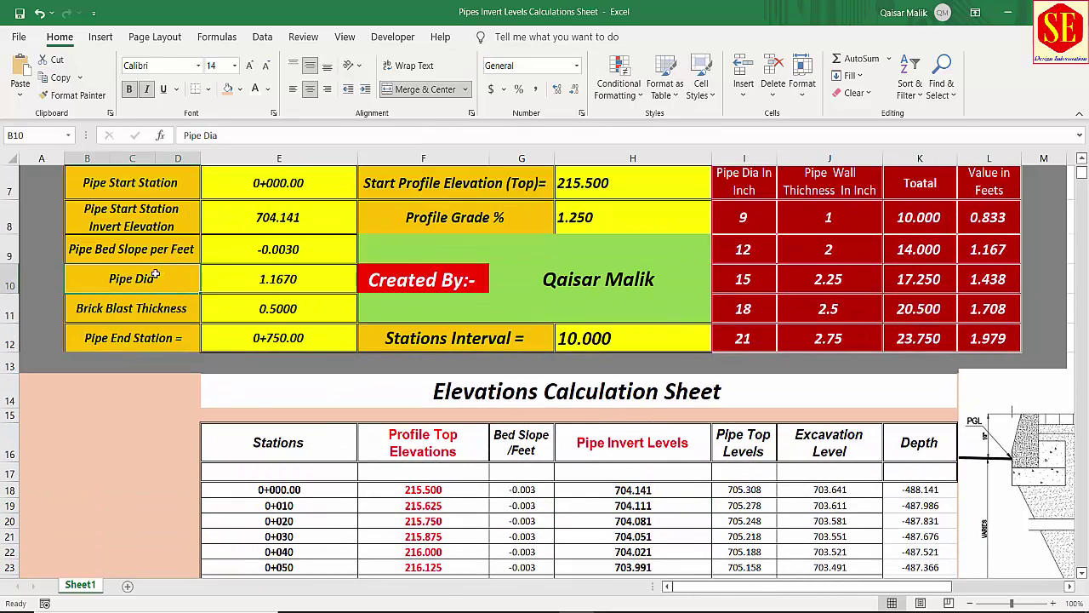
- Append '+ pipe wall' to the Pipe Dia label
double_click(159, 280)
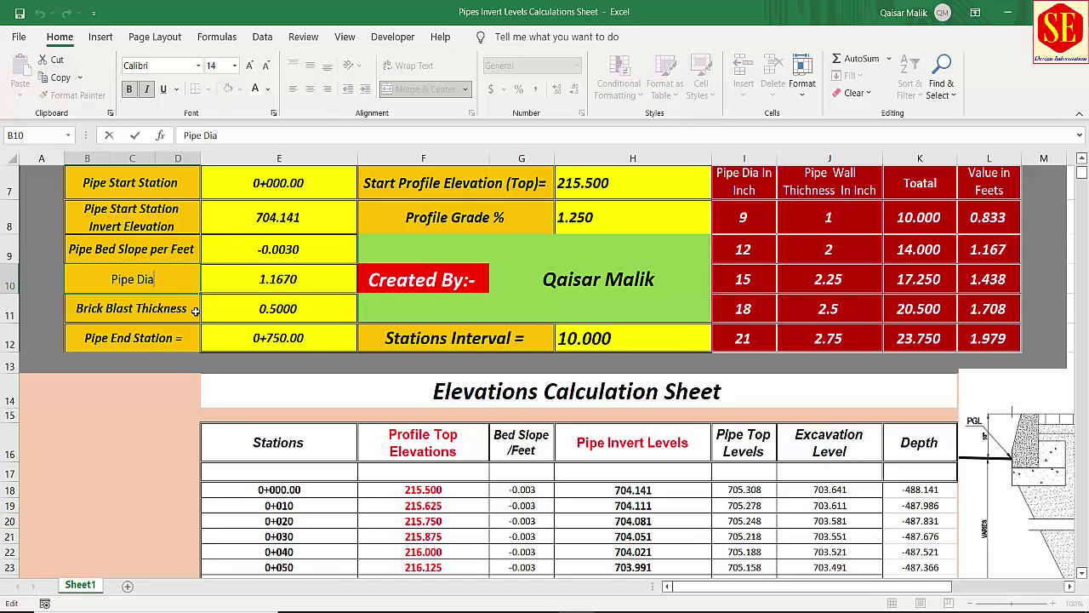
text(+)
text( pip)
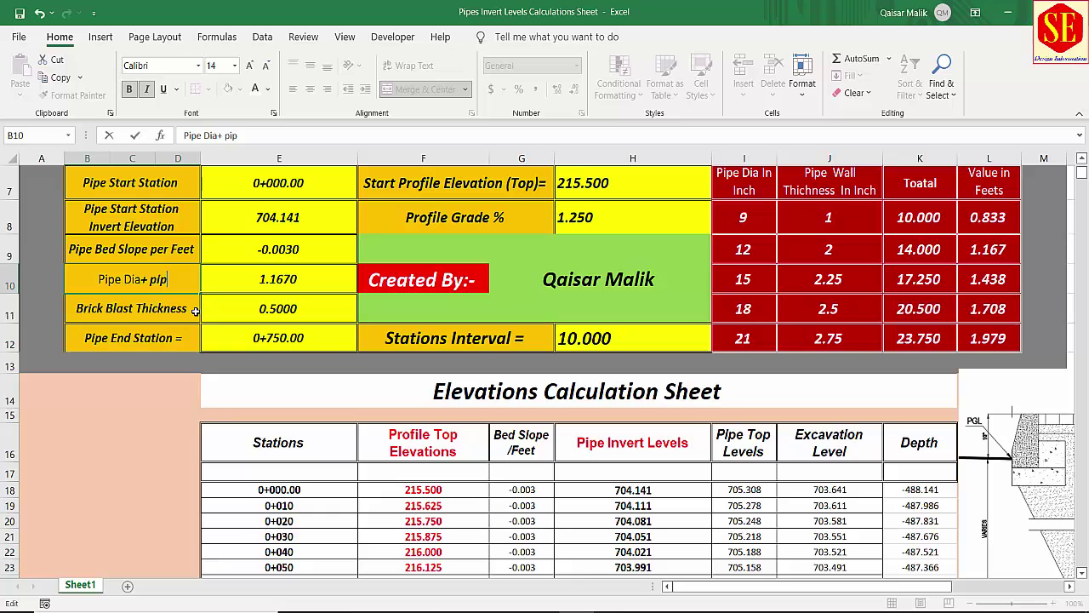
text(e waa)
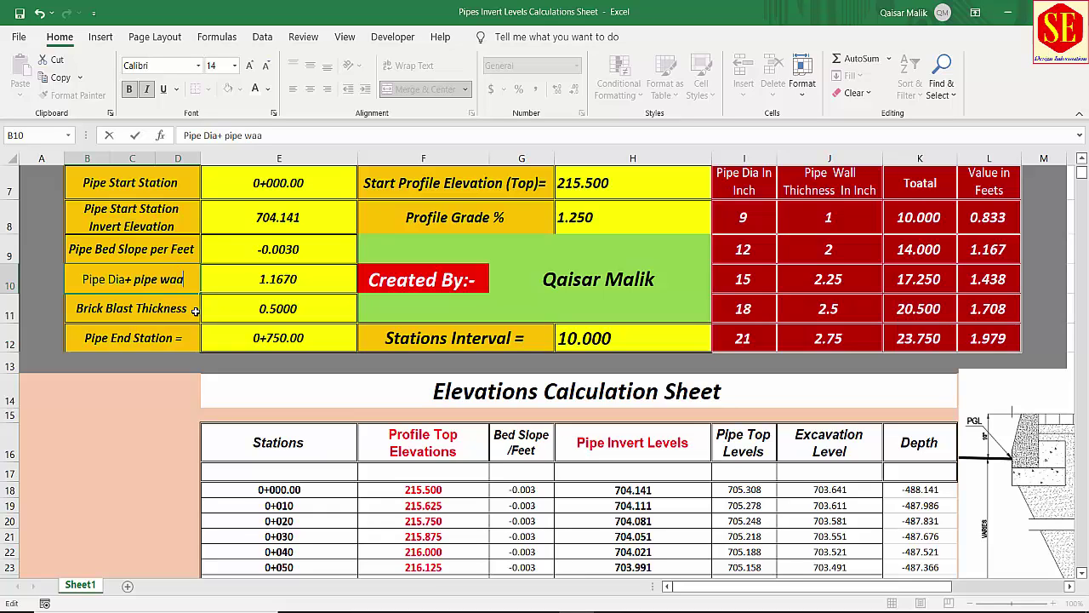
key(BackSpace)
text(ll)
click(268, 289)
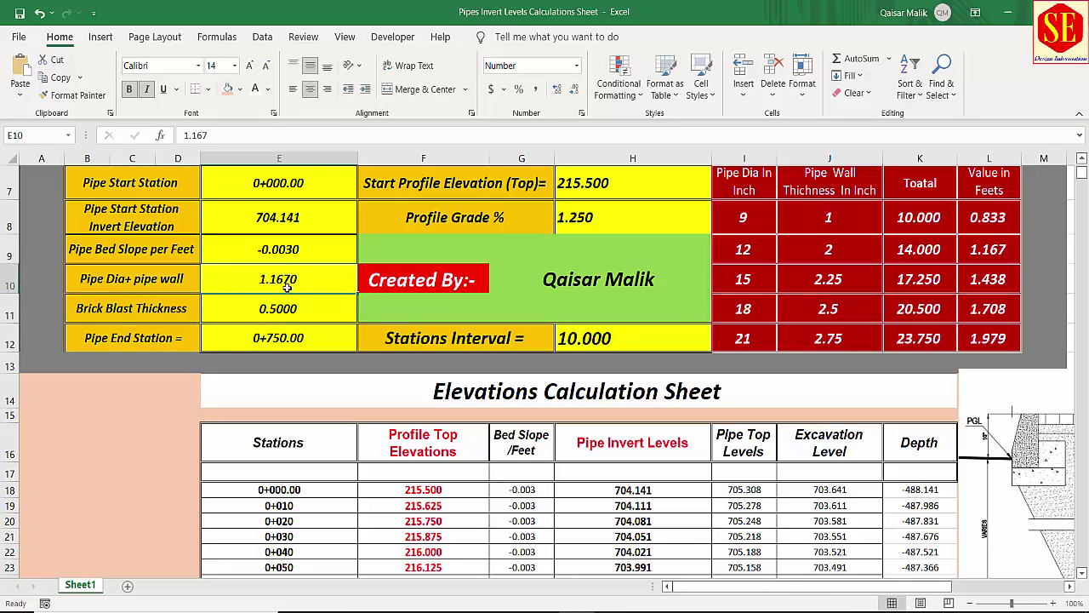
- Inspect the first pipe invert level and pipe top level formulas
scroll(280, 278, down, 1)
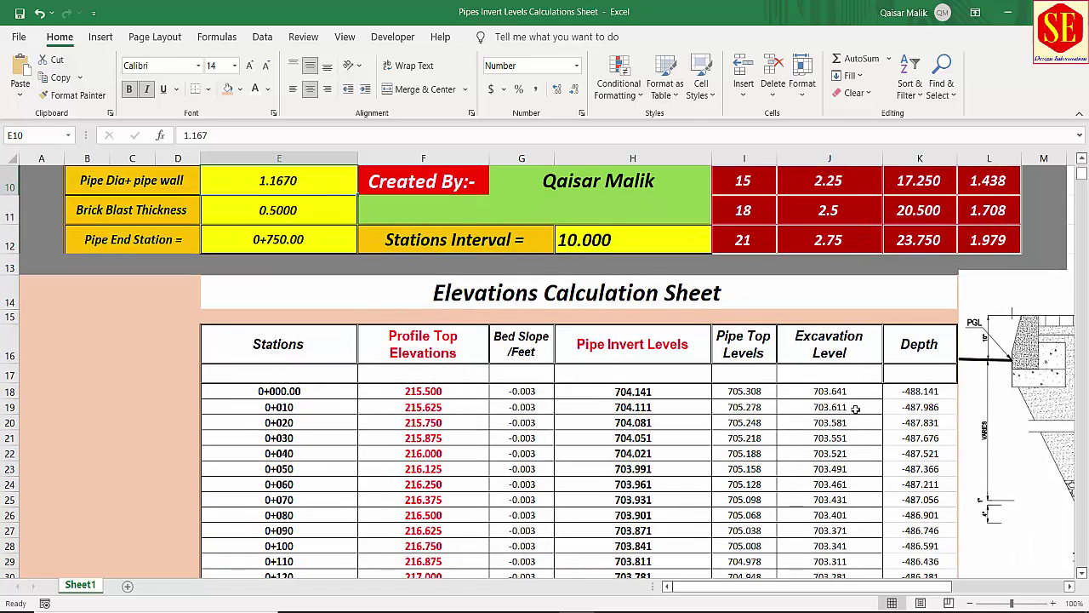
click(621, 393)
click(760, 390)
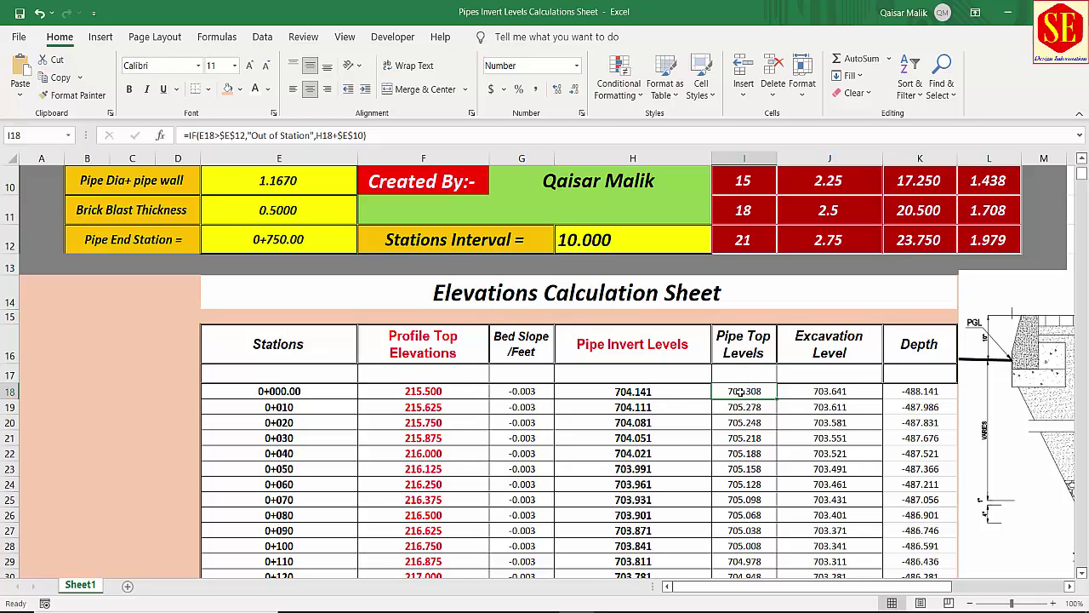
- Review the existing pipe invert and pipe top level formulas in the first rows
click(640, 393)
click(752, 389)
scroll(742, 426, down, 2)
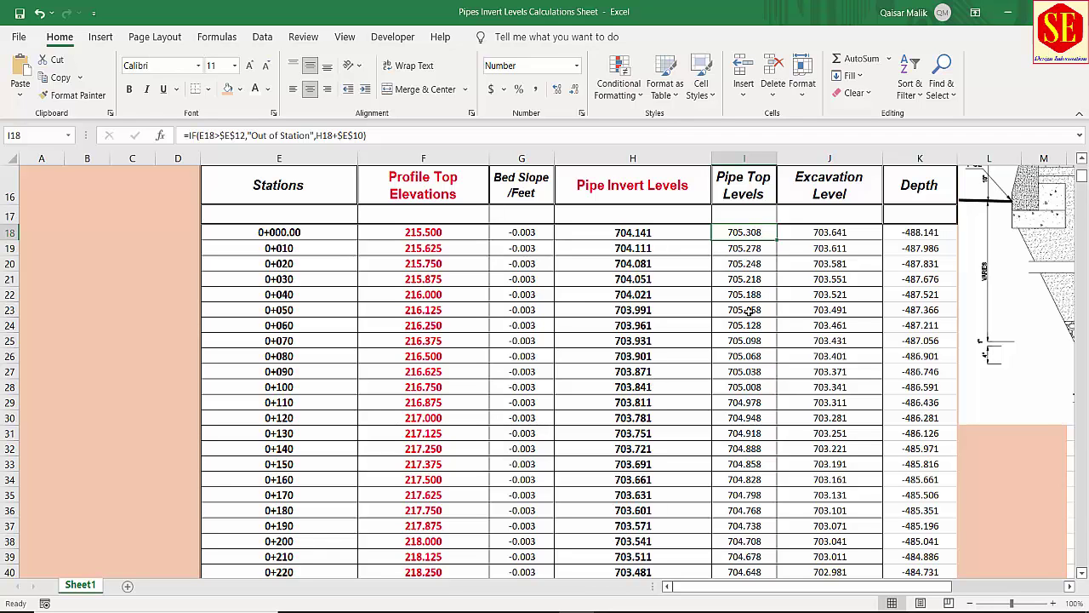
key(Down)
key(Down)
key(Down)
key(Down)
key(Down)
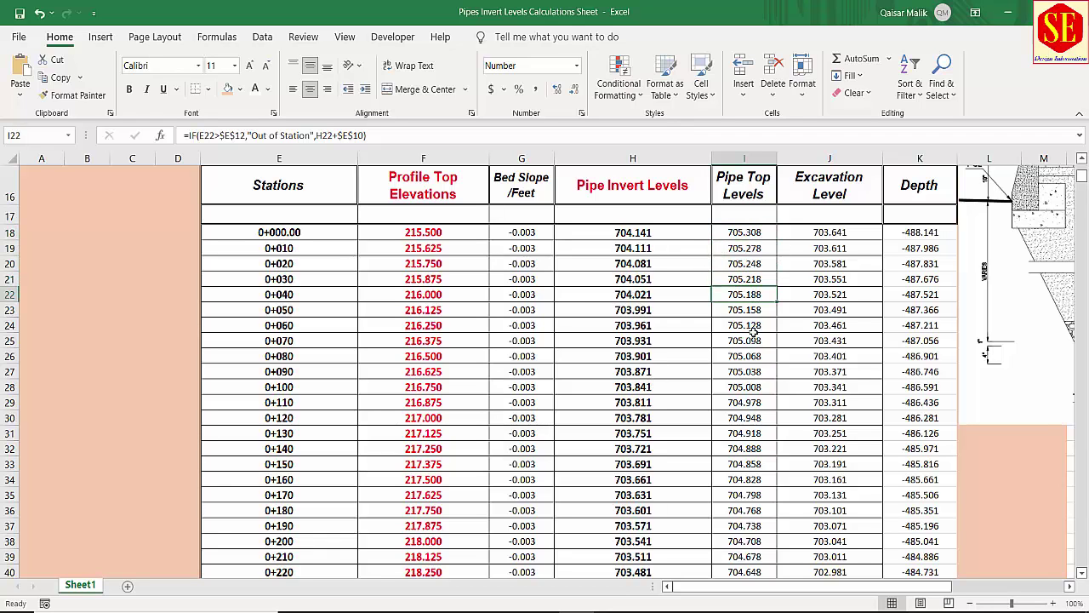
key(Down)
scroll(755, 304, up, 1)
scroll(732, 341, up, 1)
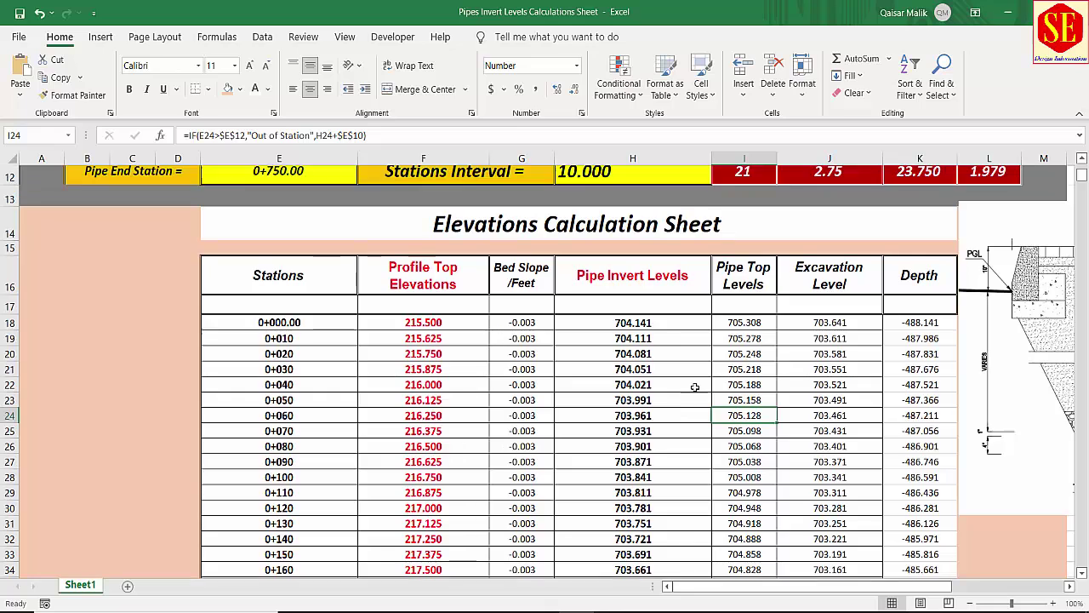
scroll(647, 357, up, 1)
- Change the stations interval value to 6
click(436, 337)
click(608, 341)
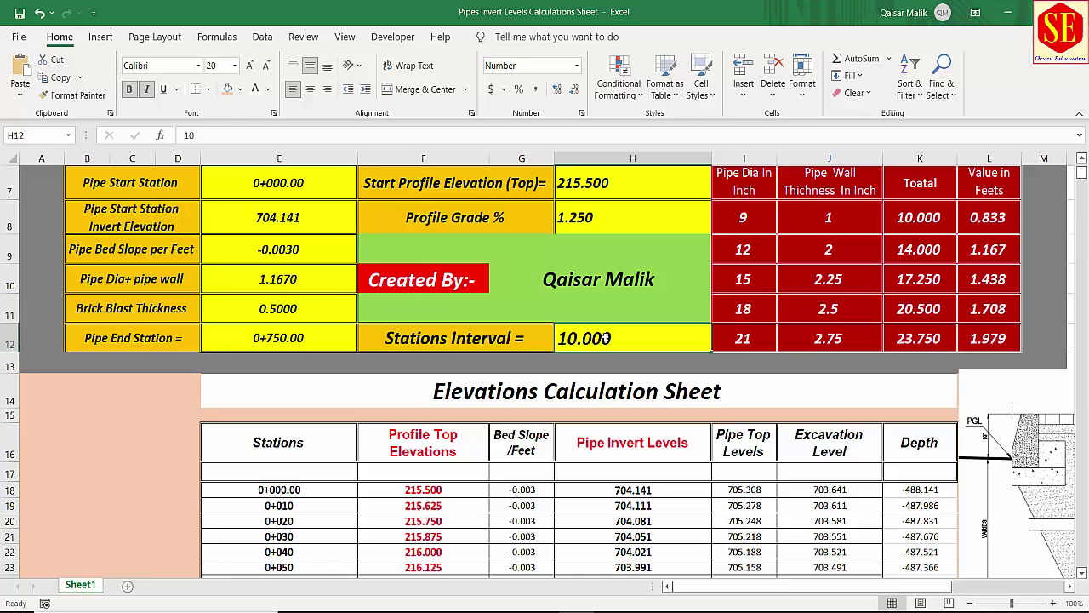
text(6)
key(Return)
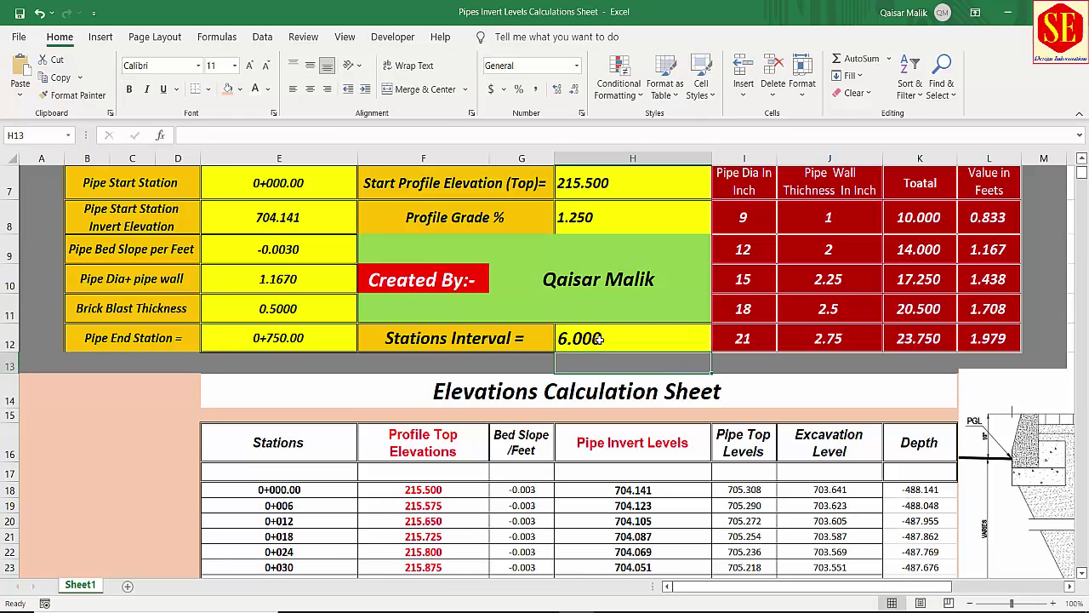
- Check the recalculated station formulas down the Stations column through E24
click(599, 338)
scroll(599, 339, down, 1)
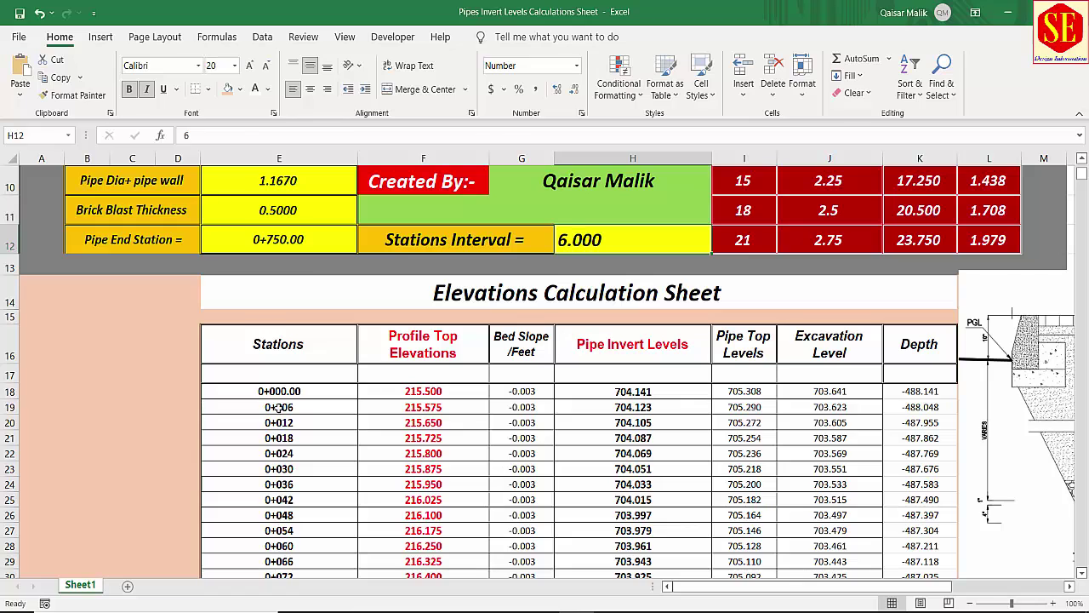
click(280, 422)
click(281, 437)
click(283, 452)
click(285, 469)
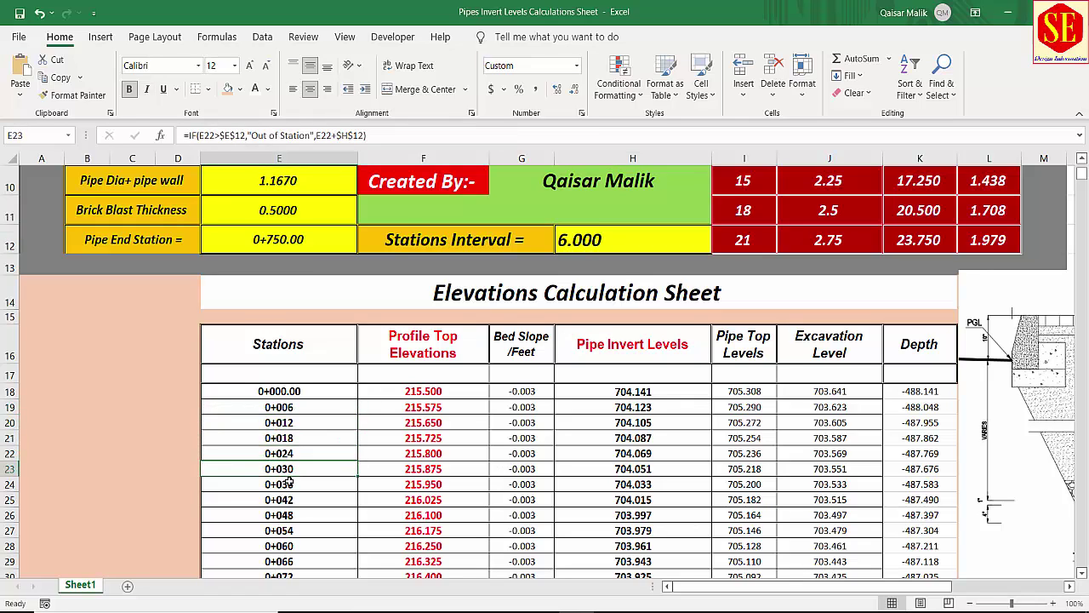
click(289, 482)
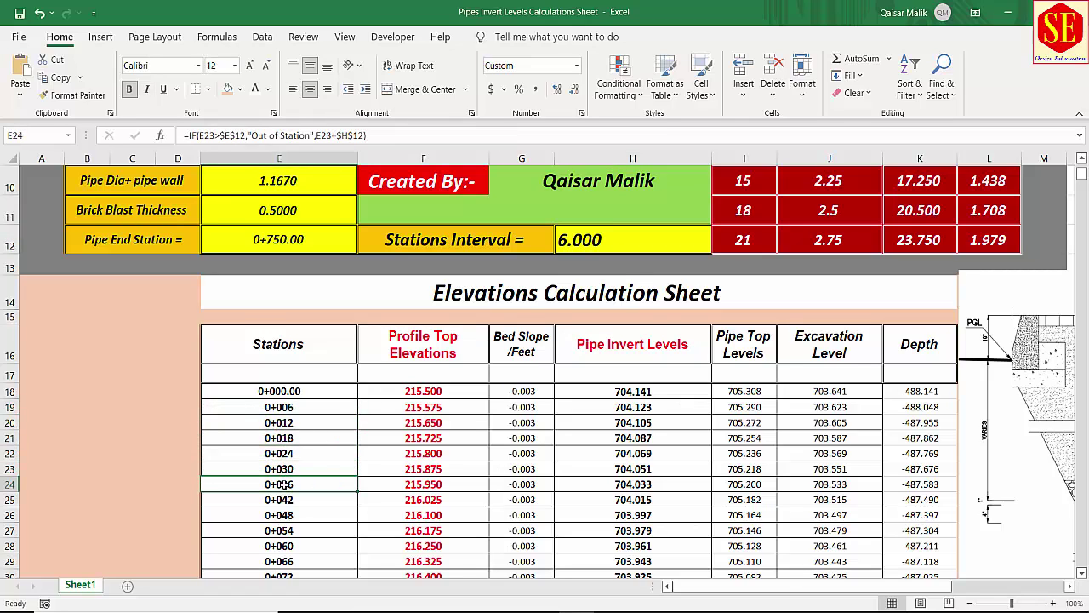
- Step through the recalculated pipe top level formulas and confirm the 0+750.00 end station
click(743, 394)
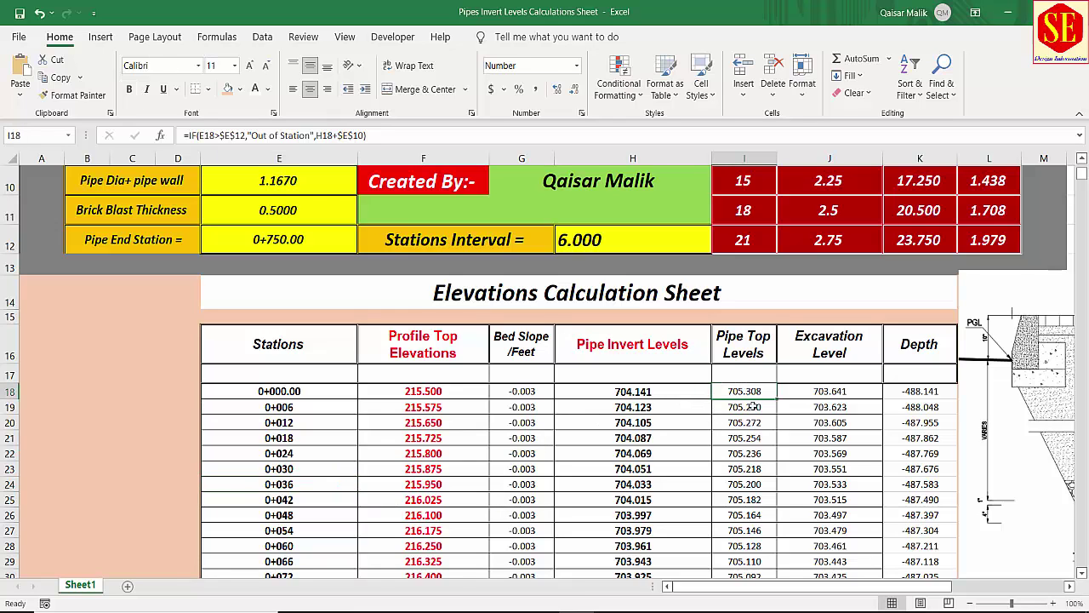
click(754, 407)
click(753, 422)
click(753, 438)
click(754, 453)
click(754, 468)
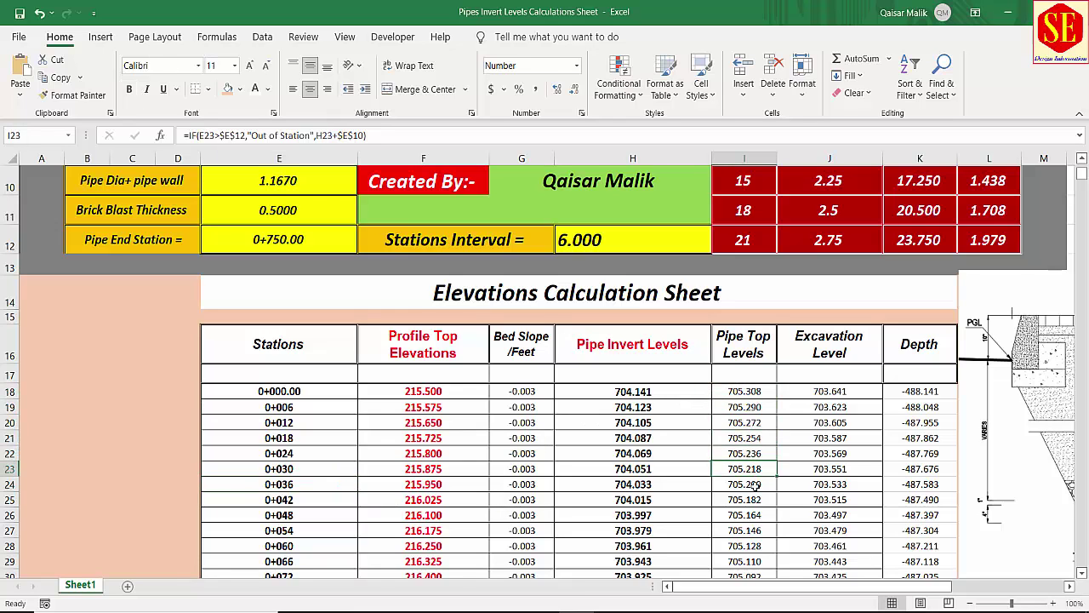
click(755, 484)
click(755, 499)
click(754, 515)
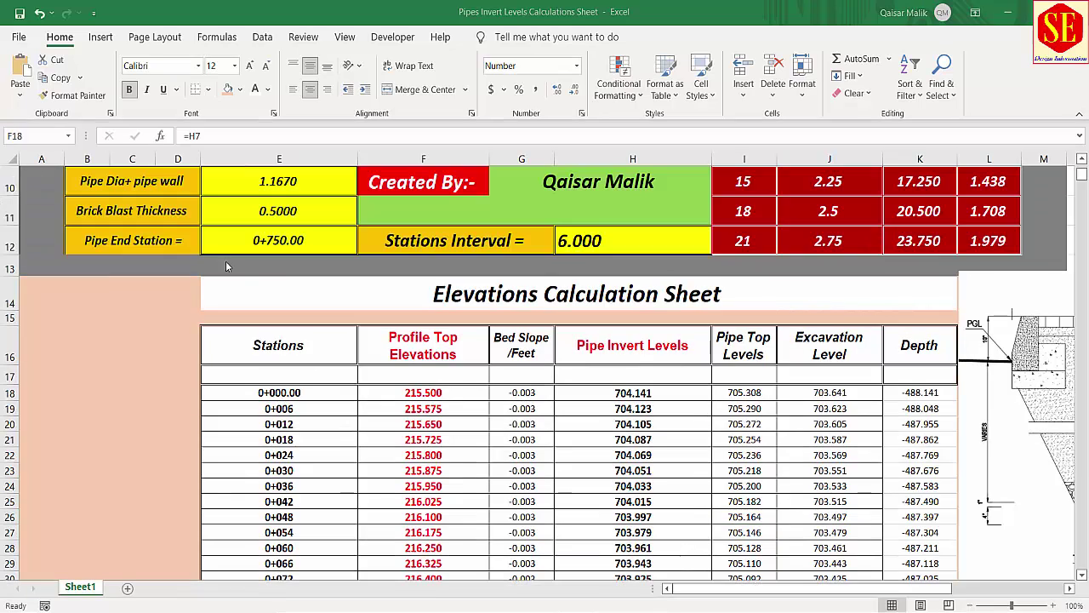
click(312, 242)
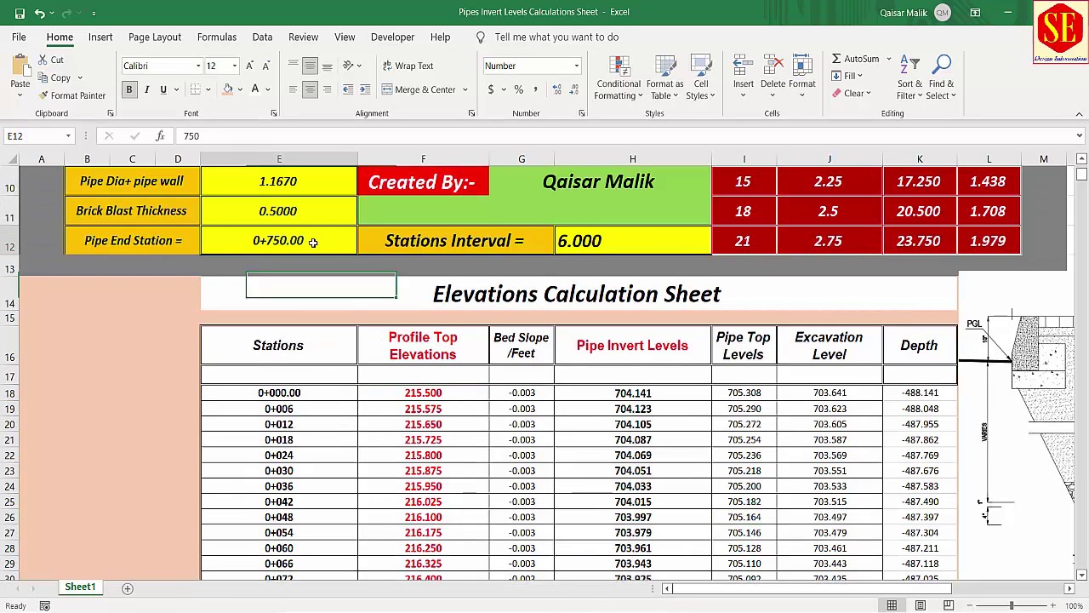
scroll(350, 477, down, 12)
scroll(350, 478, down, 8)
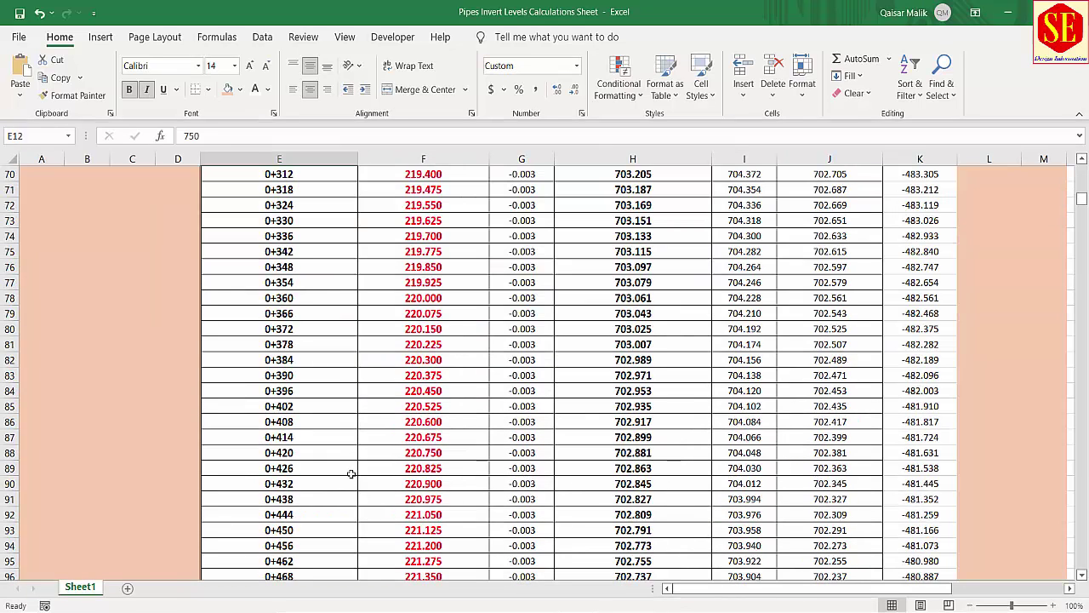
scroll(350, 477, down, 13)
scroll(350, 472, down, 7)
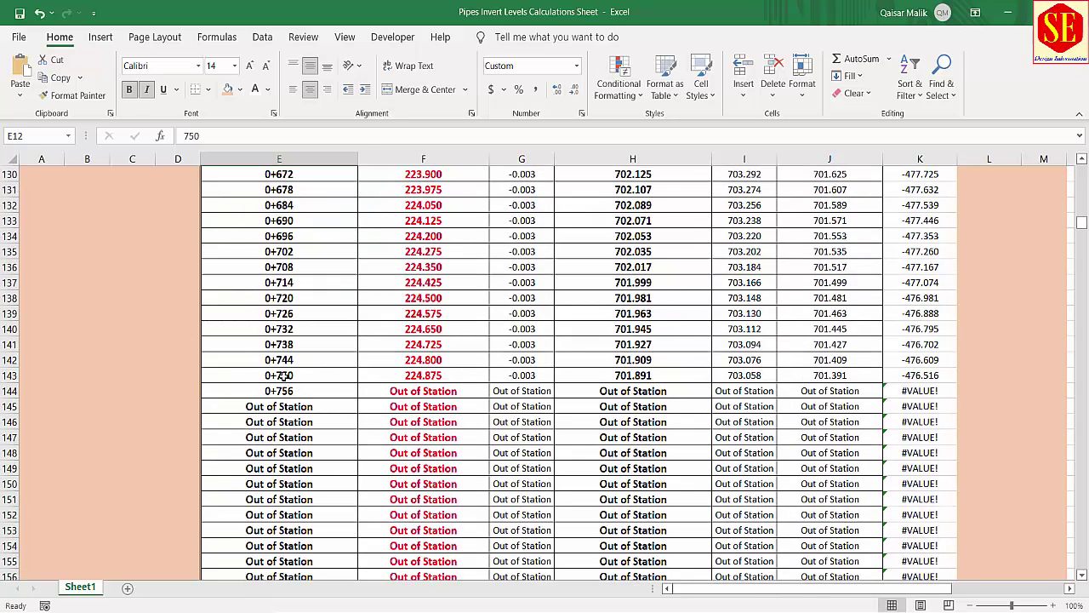
click(284, 375)
click(456, 381)
click(522, 377)
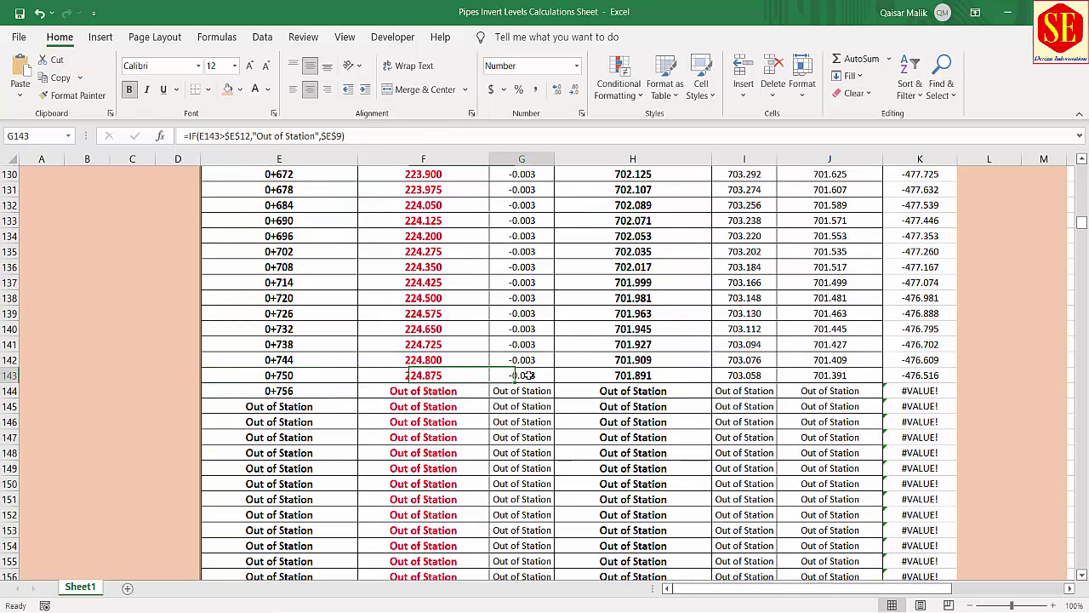
click(633, 377)
click(836, 381)
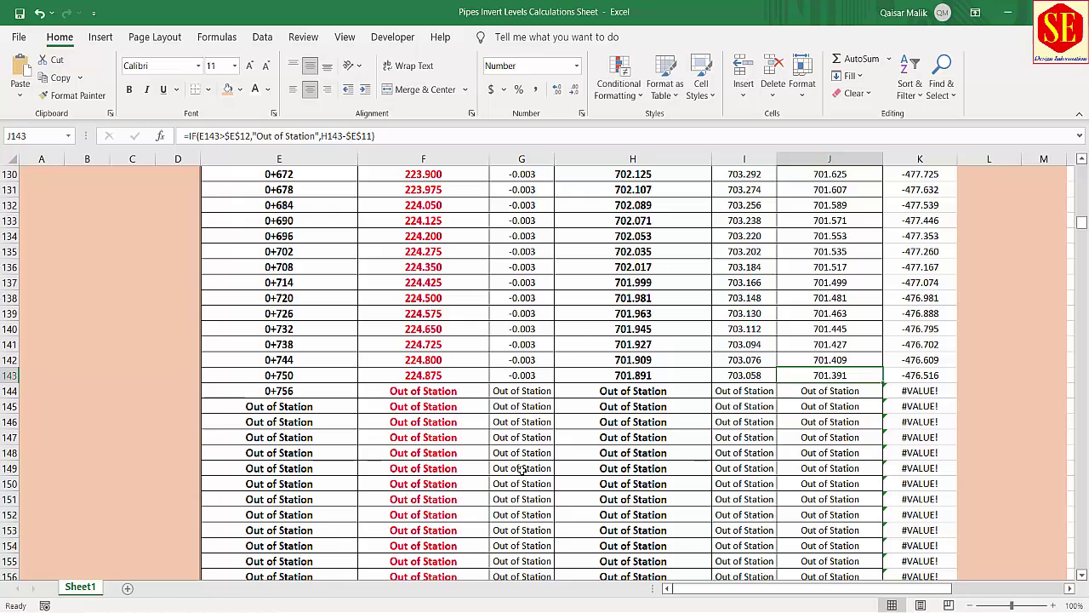
scroll(551, 401, down, 2)
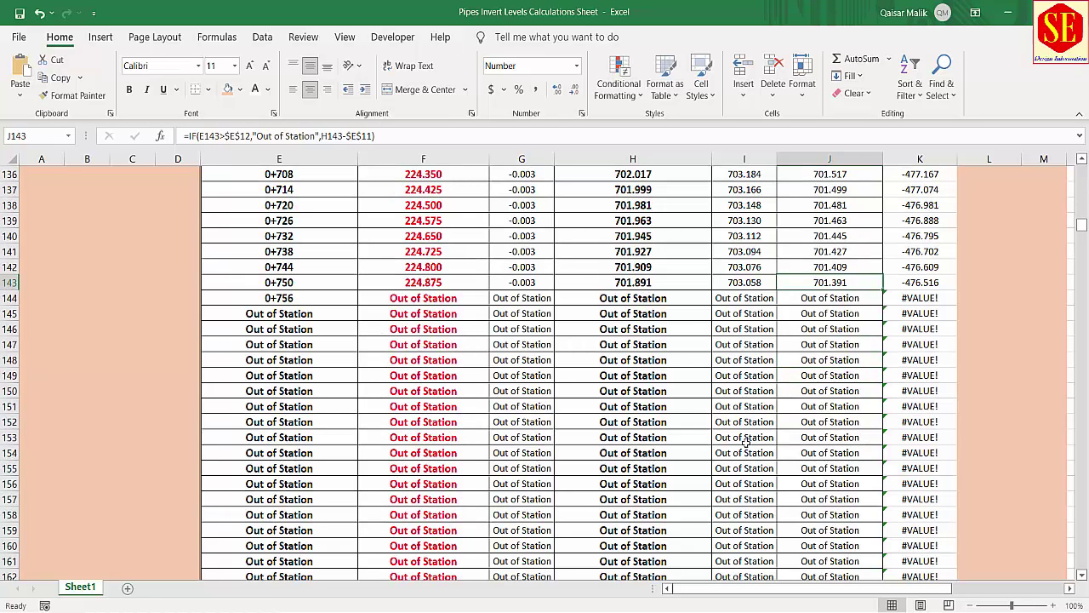
scroll(698, 400, up, 5)
scroll(650, 361, up, 1)
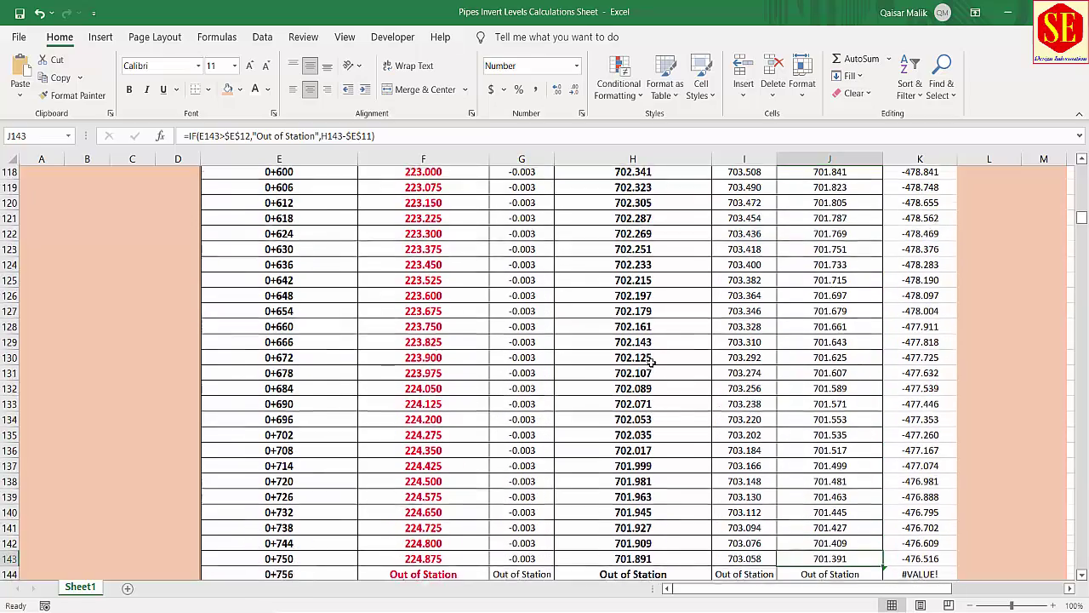
scroll(649, 360, up, 6)
scroll(649, 361, up, 6)
scroll(649, 360, up, 13)
scroll(649, 361, up, 8)
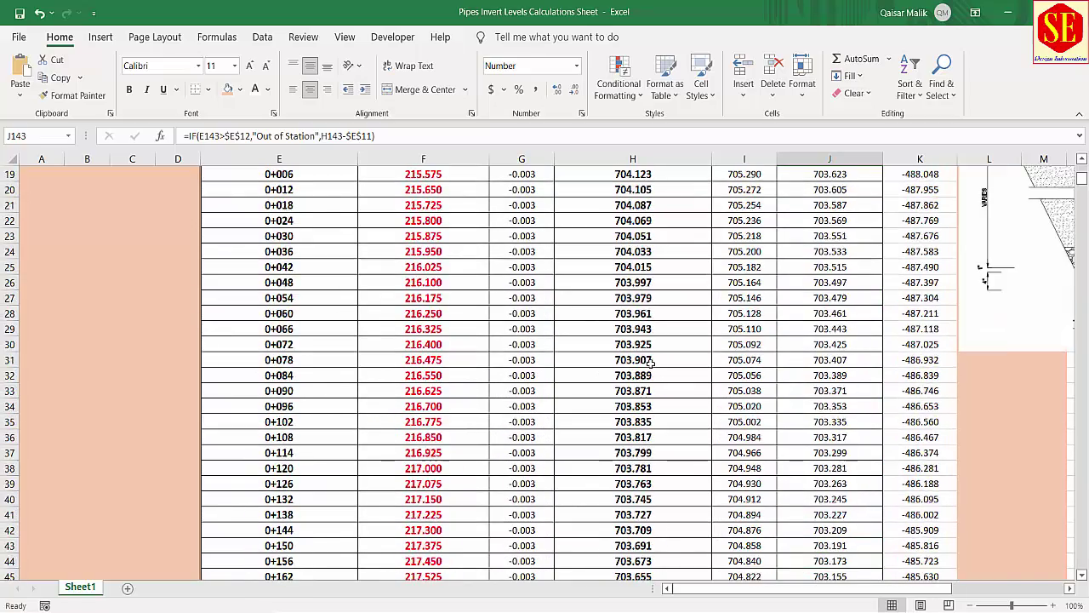
scroll(649, 361, up, 6)
scroll(578, 328, down, 3)
scroll(601, 275, down, 2)
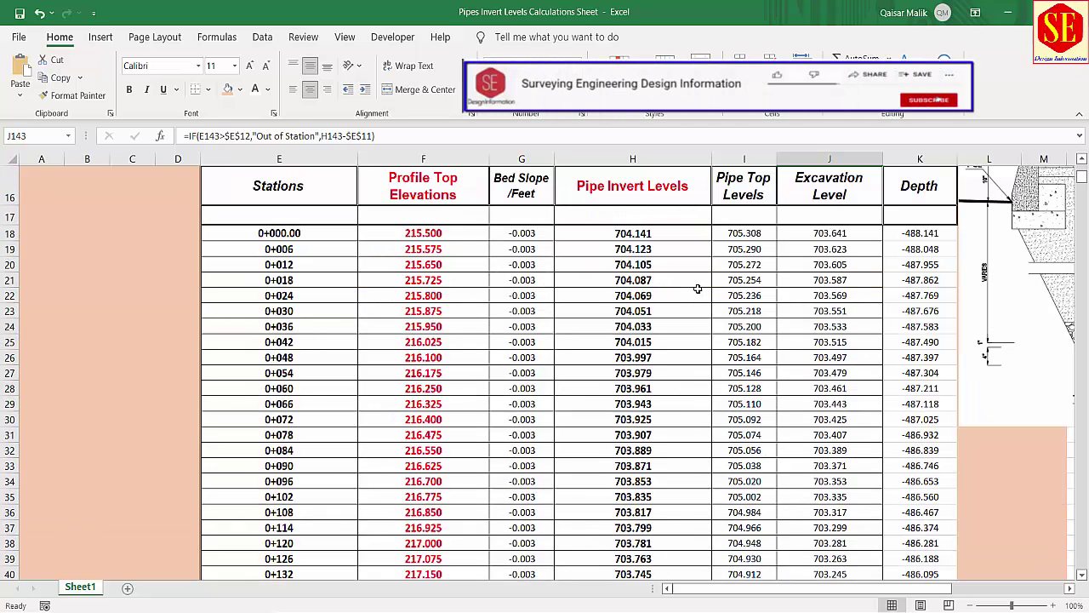
scroll(667, 282, up, 1)
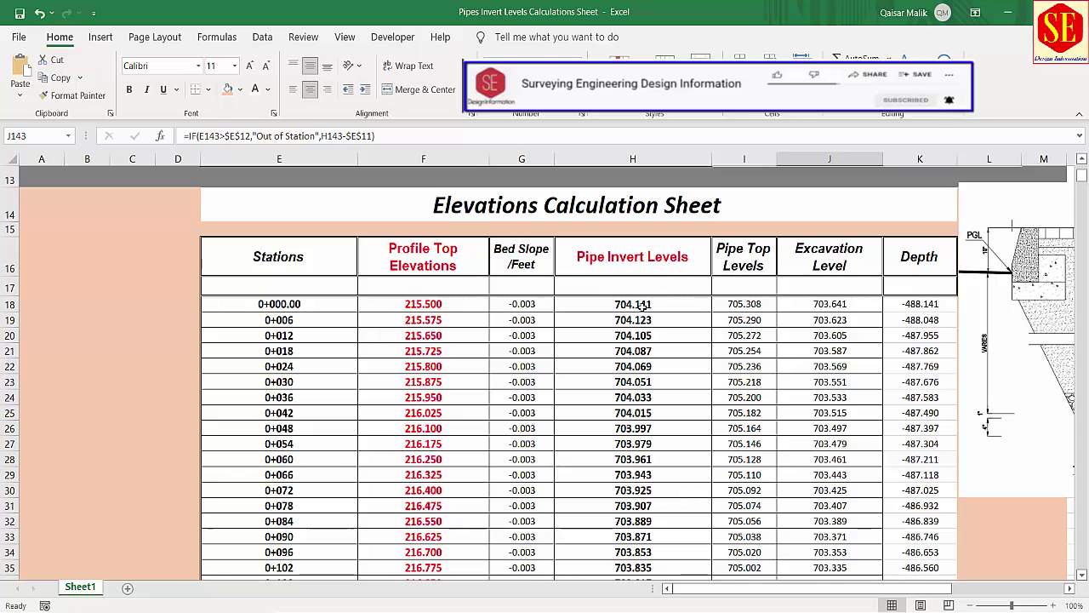
- Delete the contents of columns F through K from the first station down to row 1003
click(645, 306)
drag(713, 313, 712, 308)
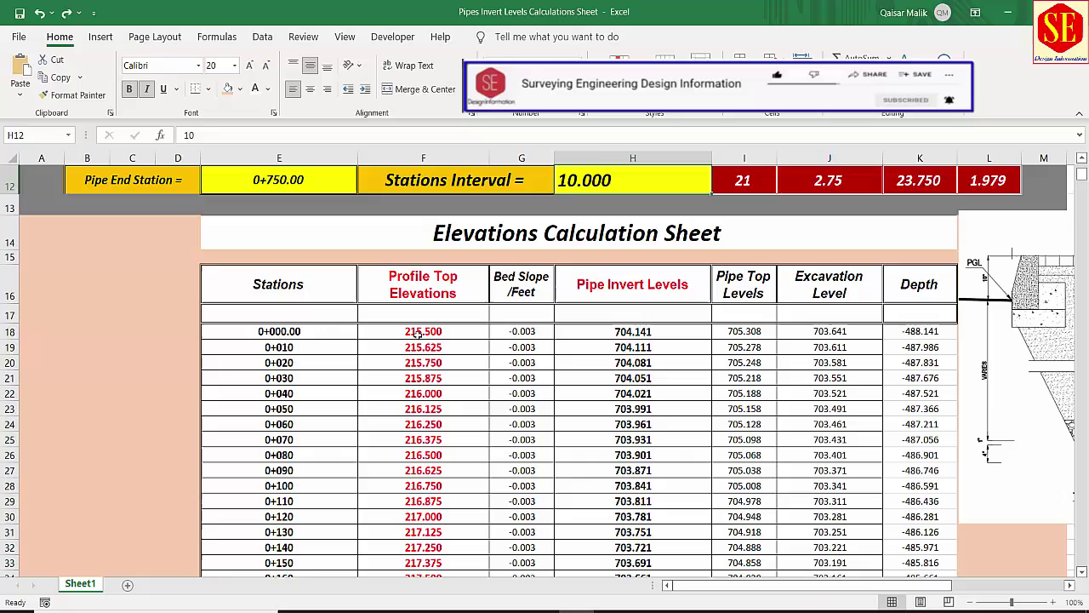
drag(423, 331, 970, 560)
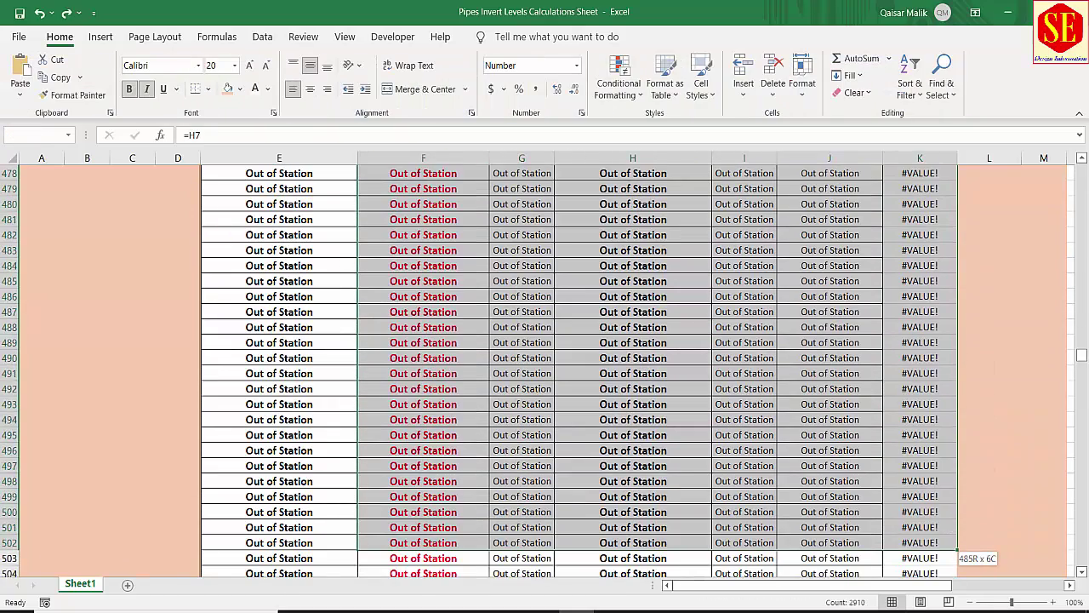
mouse_move(958, 553)
mouse_down()
mouse_move(893, 590)
mouse_move(897, 543)
mouse_up()
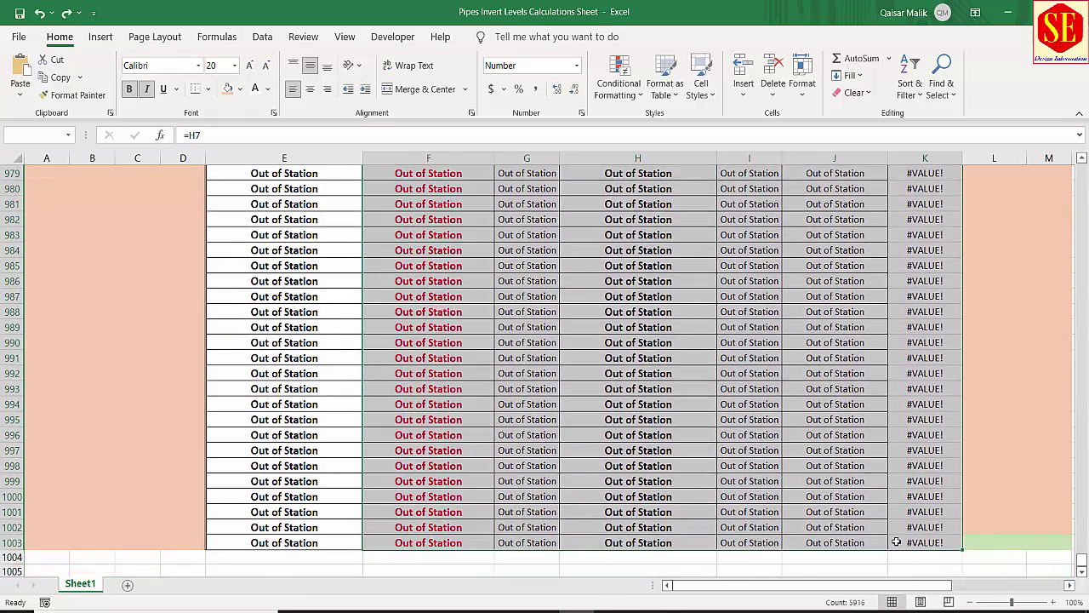
key(Delete)
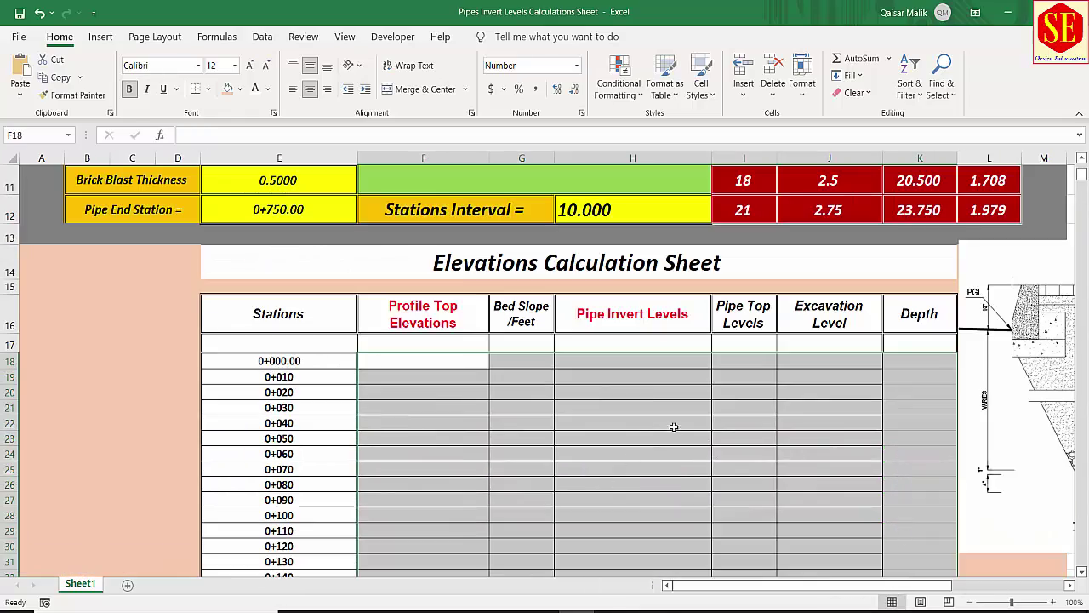
- Link the first station cell to the pipe start station value, giving 0+000.00
click(647, 424)
scroll(638, 434, up, 2)
scroll(626, 426, up, 1)
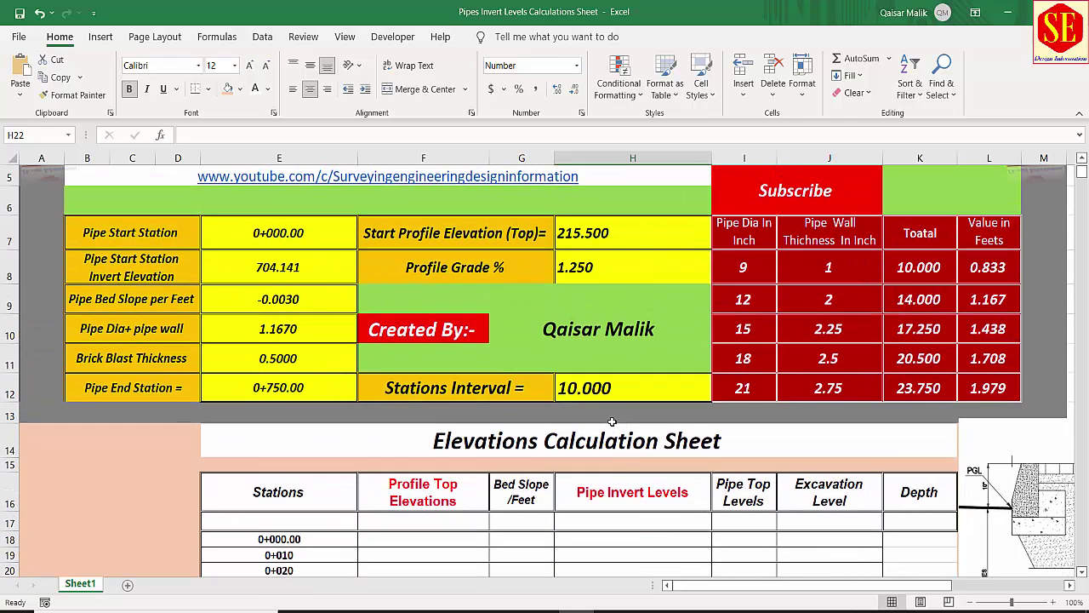
click(647, 493)
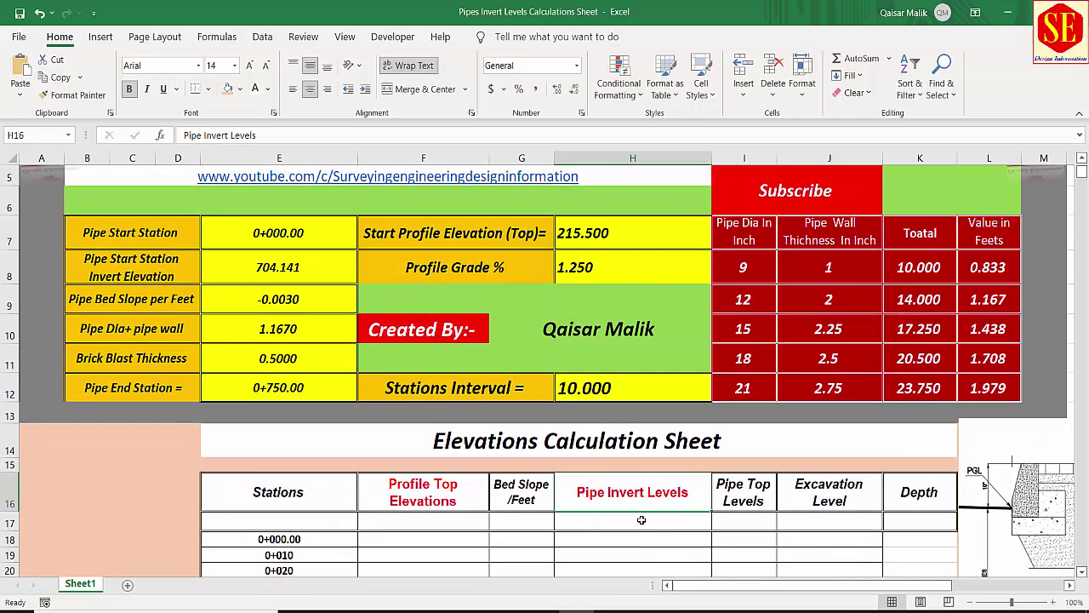
click(277, 382)
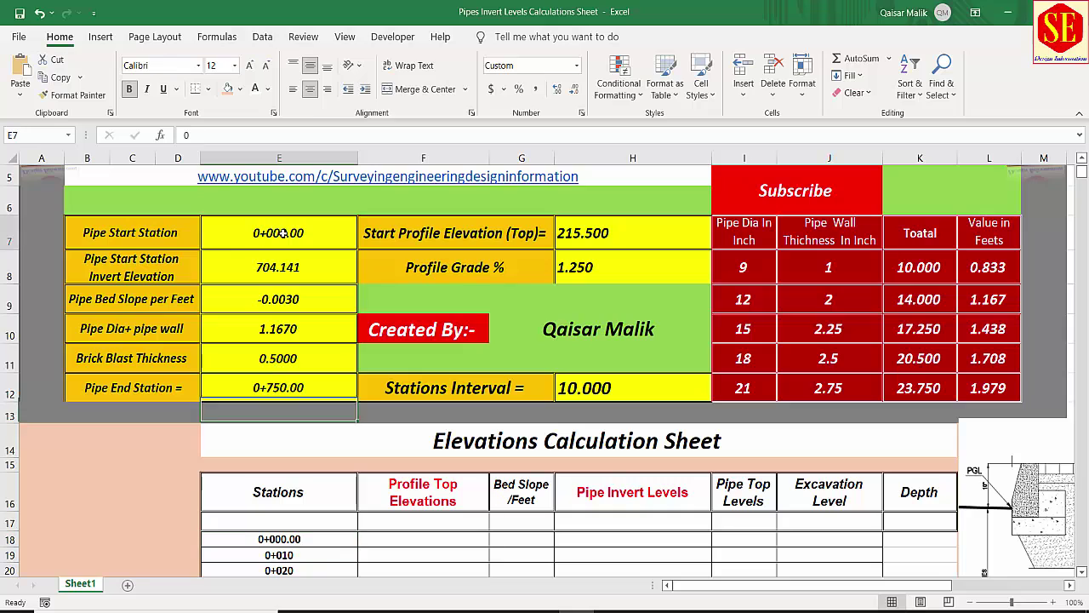
click(276, 230)
click(274, 533)
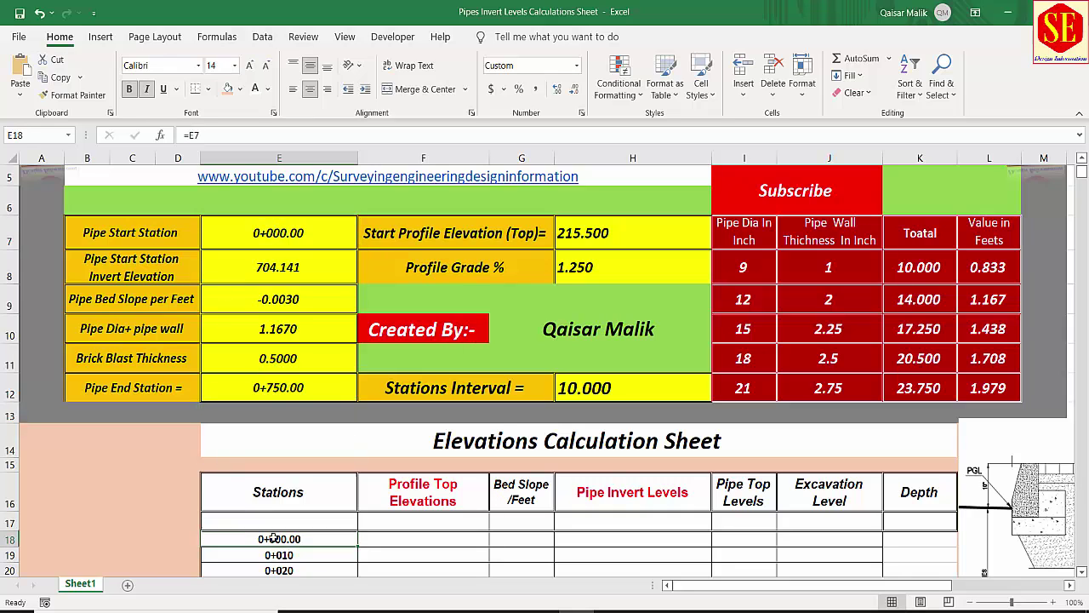
text(=)
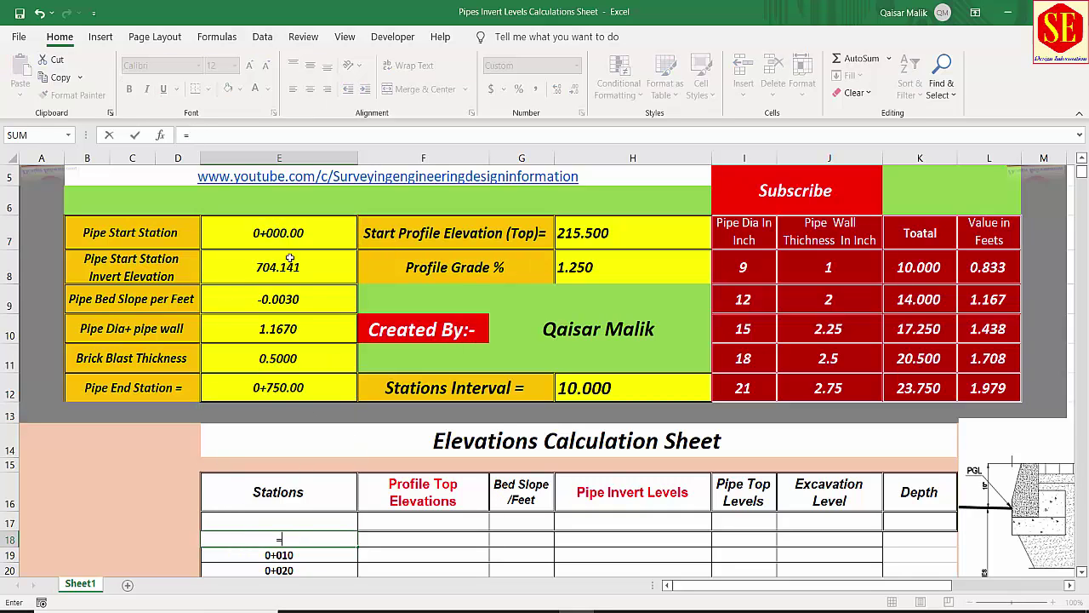
click(289, 230)
key(Return)
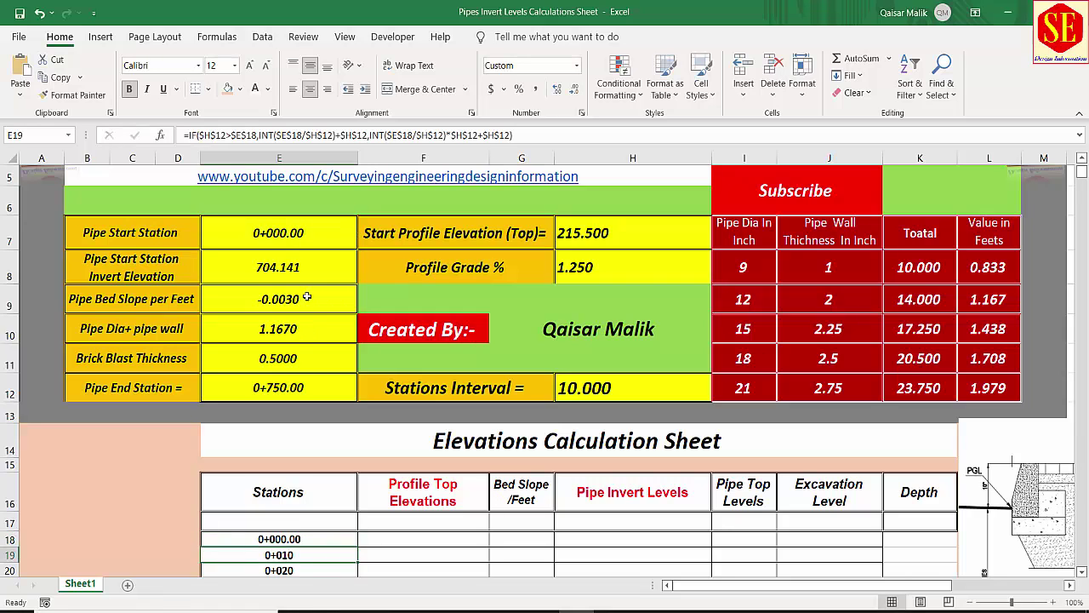
- Set the first pipe invert level to reference the start invert elevation 704.141
click(308, 270)
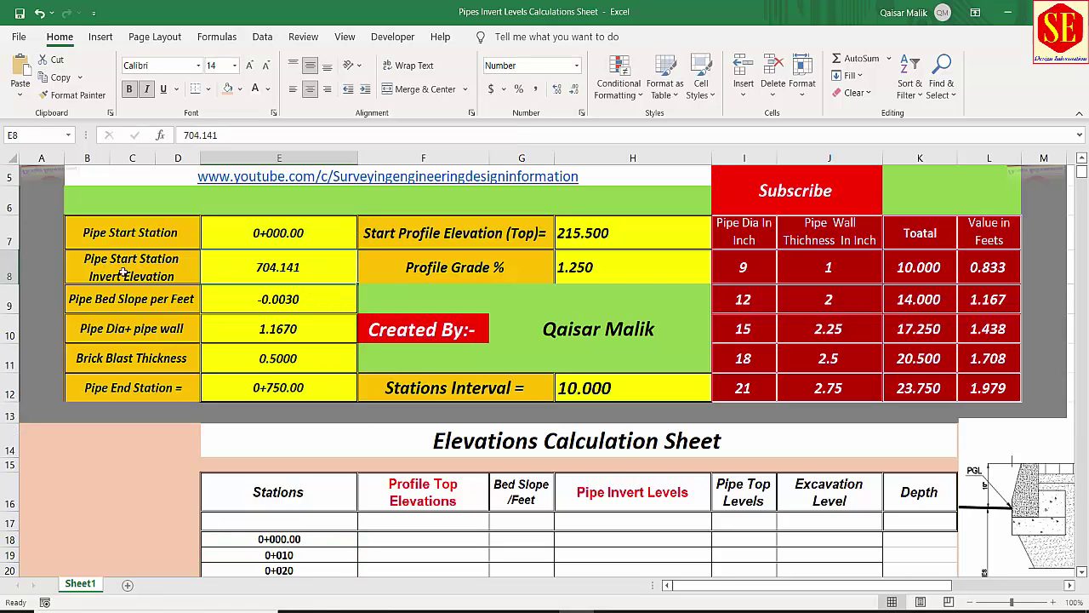
click(298, 539)
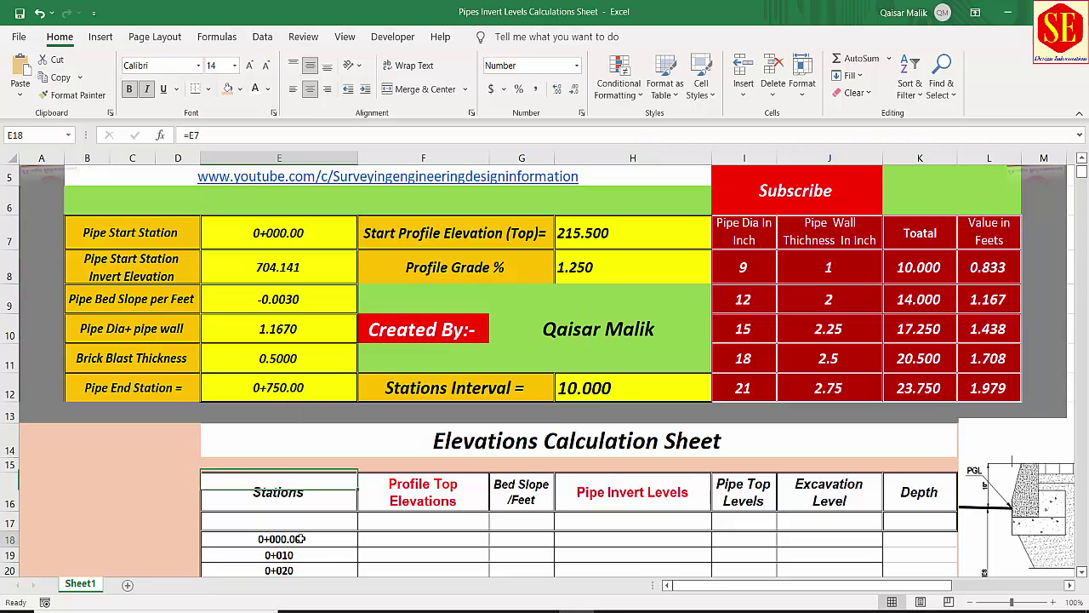
click(578, 536)
text(=)
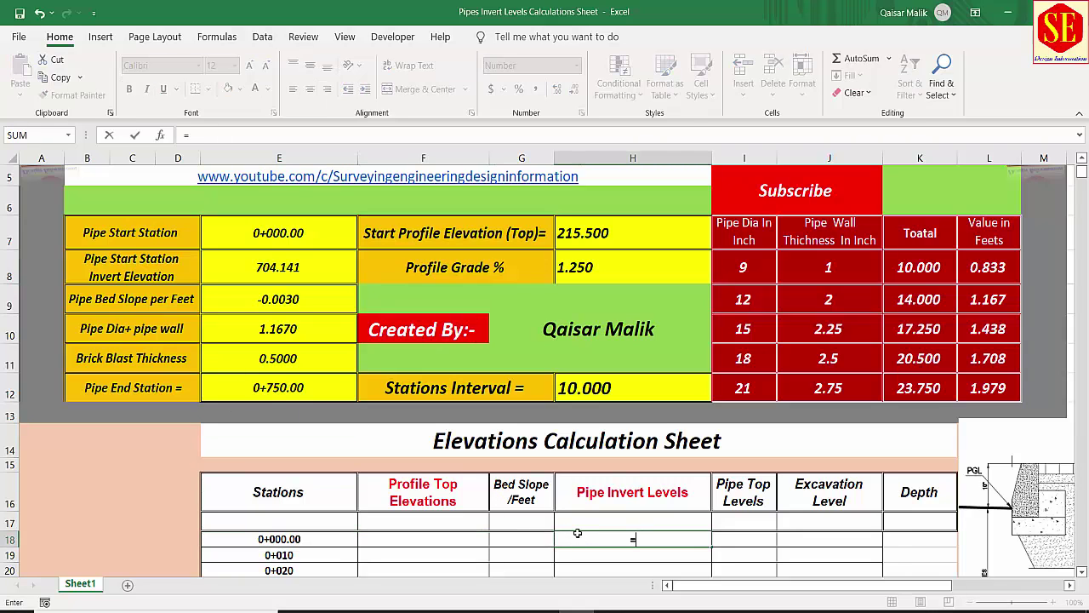
click(271, 268)
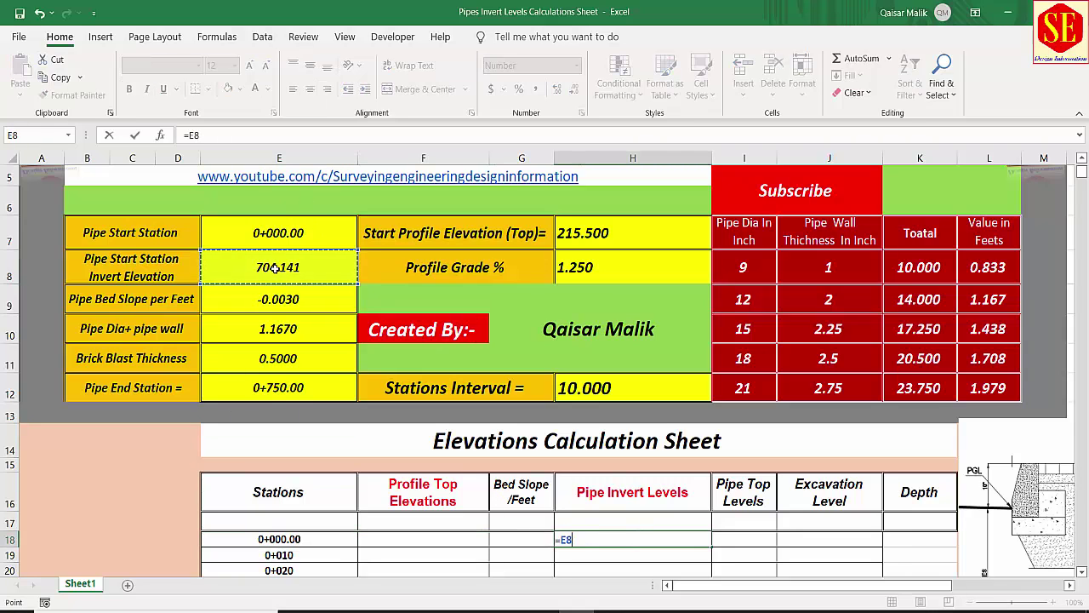
key(Return)
click(640, 538)
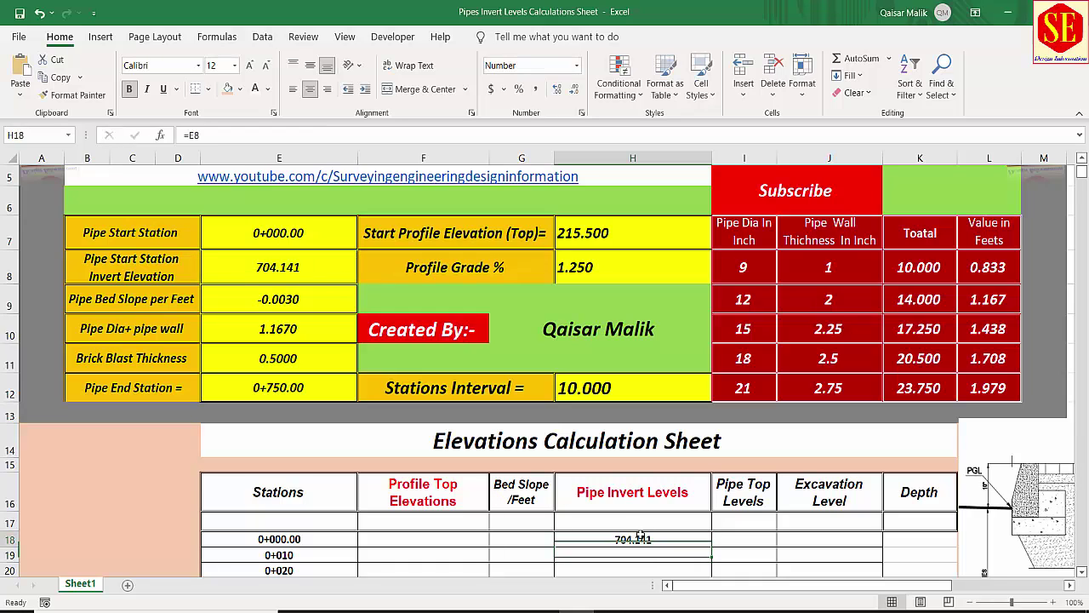
- Set the first profile top elevation to reference the start profile elevation 215.500
click(400, 533)
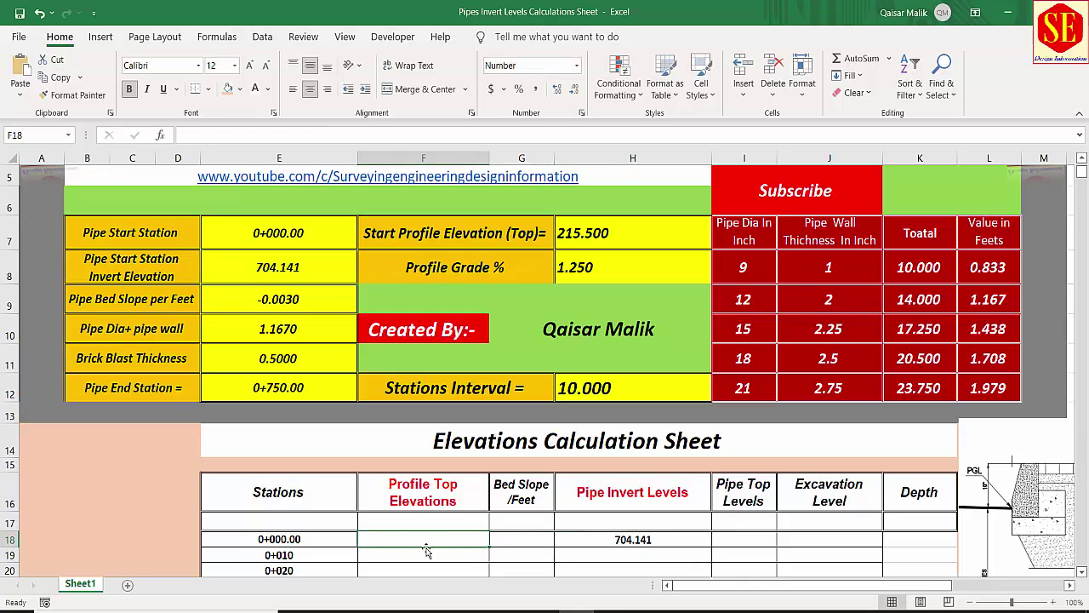
text(=)
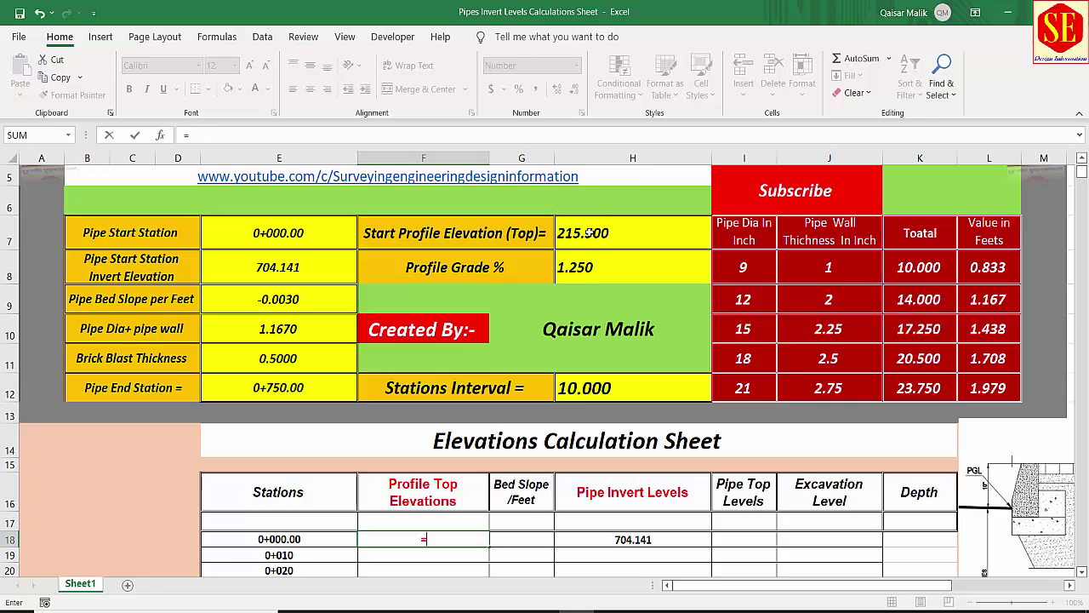
click(589, 232)
key(Return)
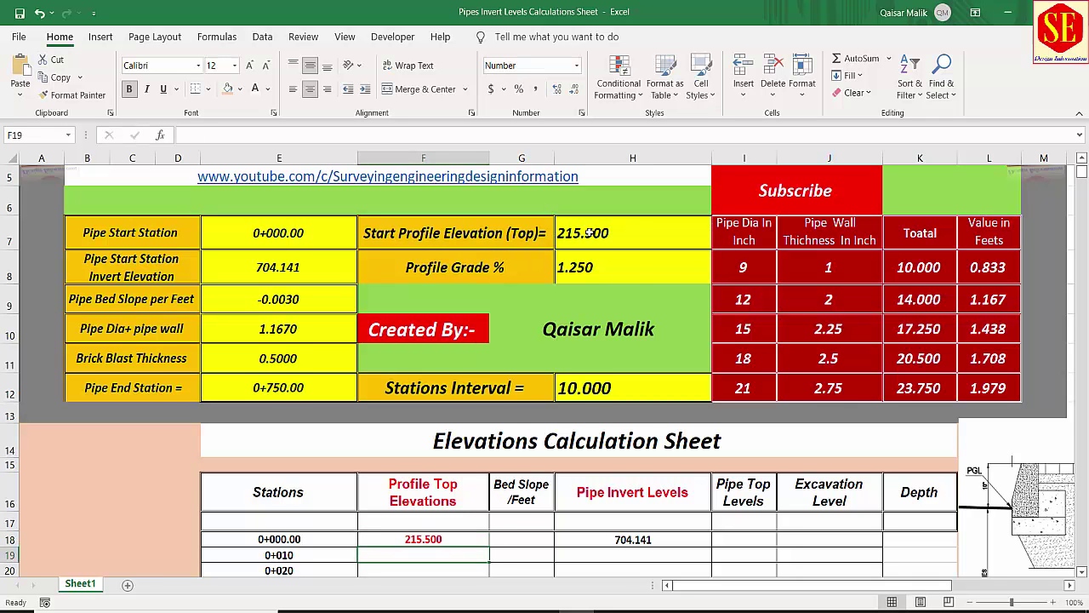
scroll(655, 282, down, 2)
scroll(502, 366, up, 1)
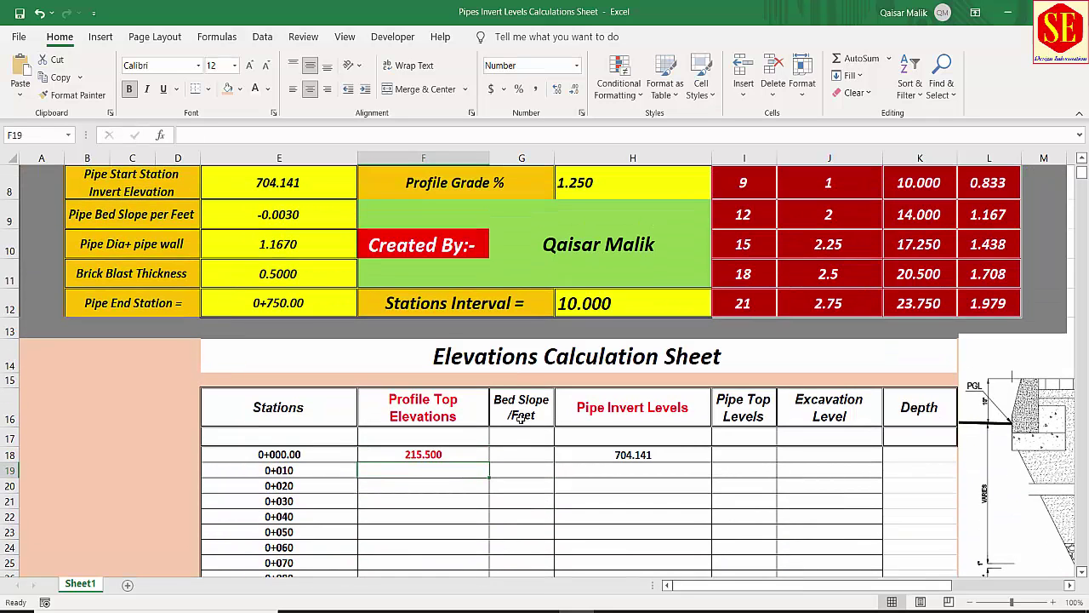
- Link G18 and G19 to the bed slope with the absolute reference $E$9
click(515, 458)
text(=)
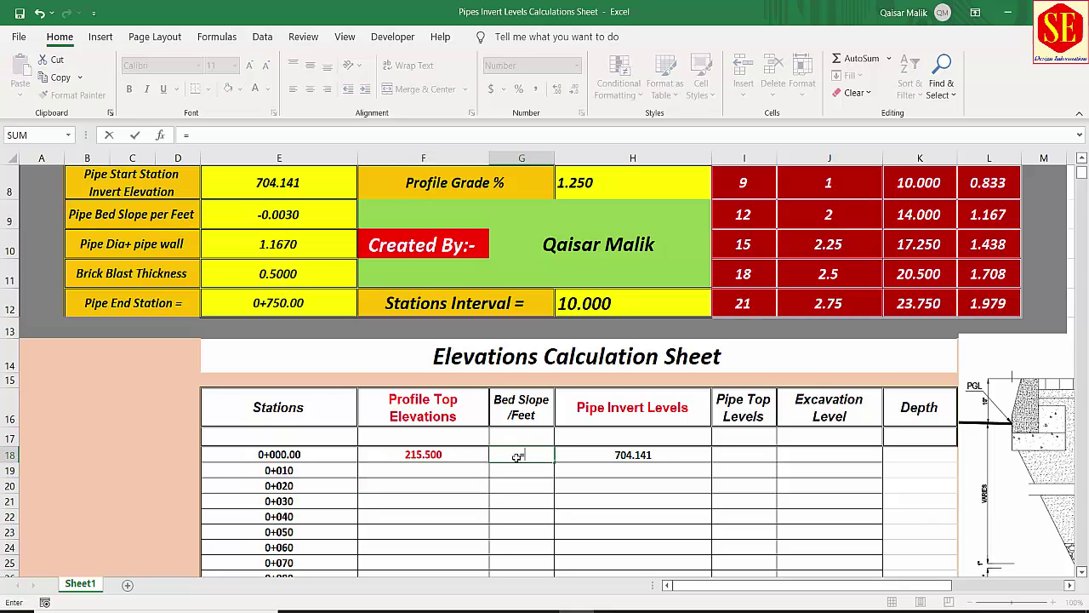
click(279, 214)
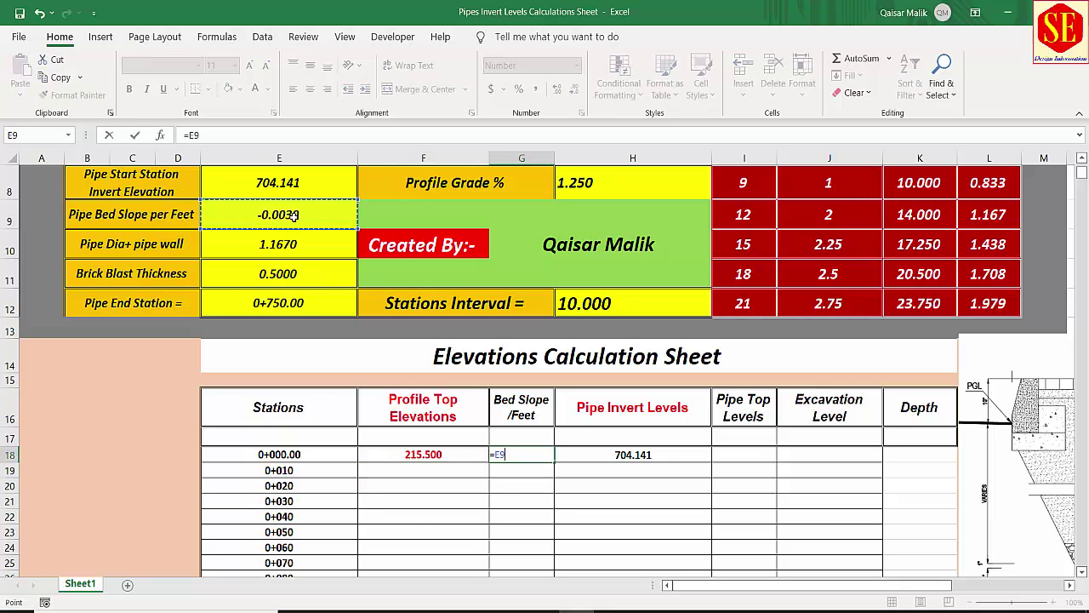
key(F2)
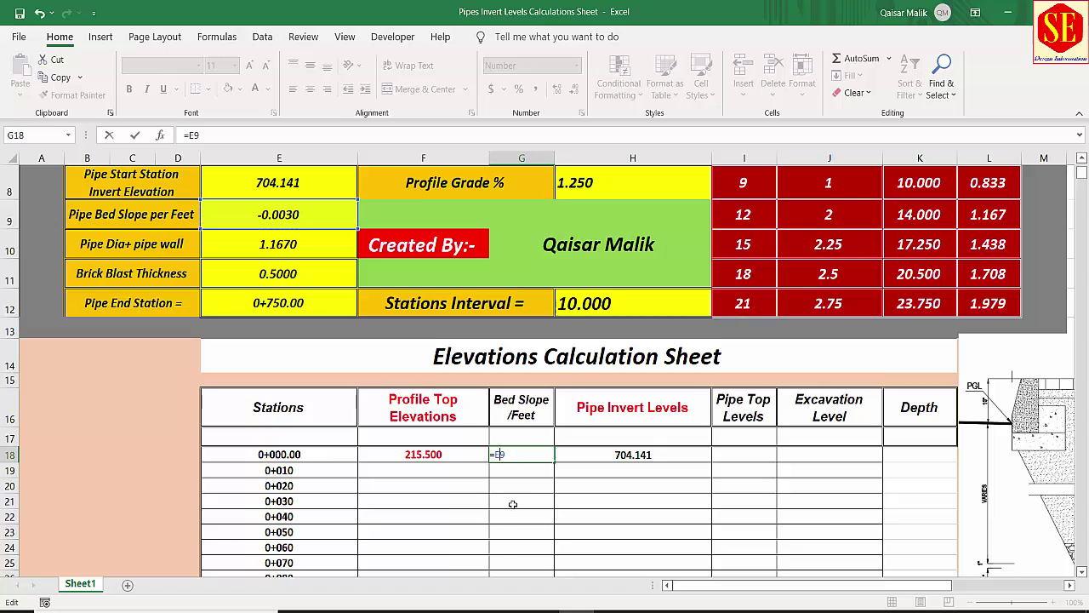
key(F4)
key(Return)
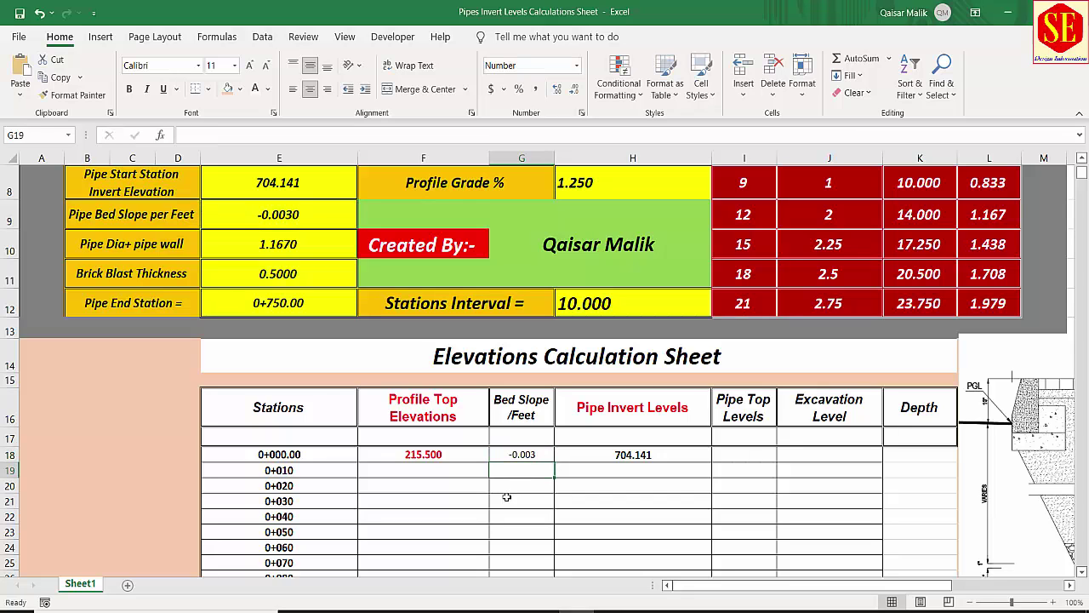
text(=)
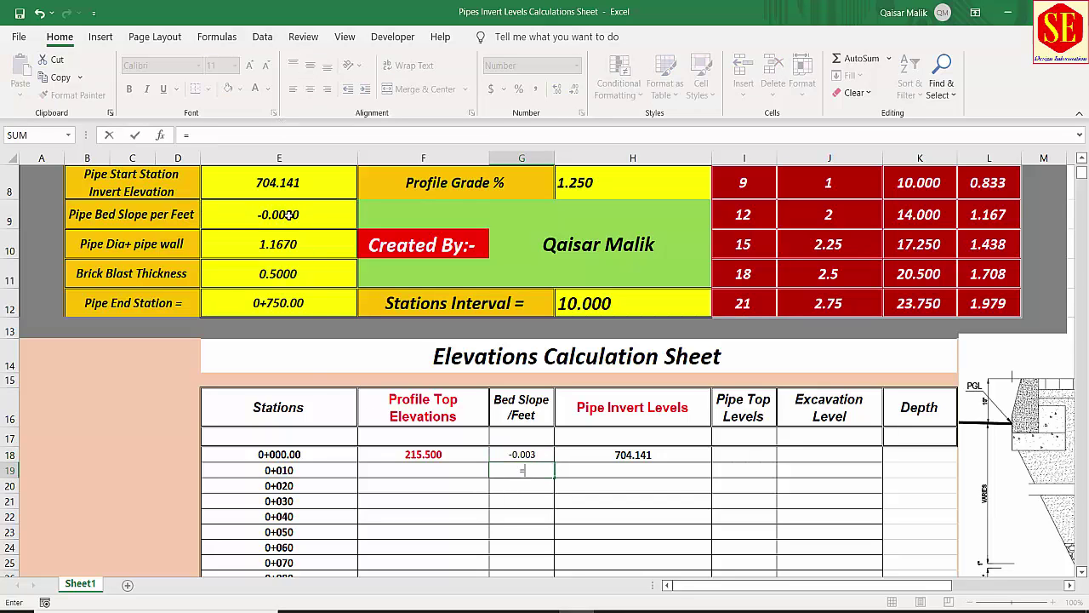
click(289, 215)
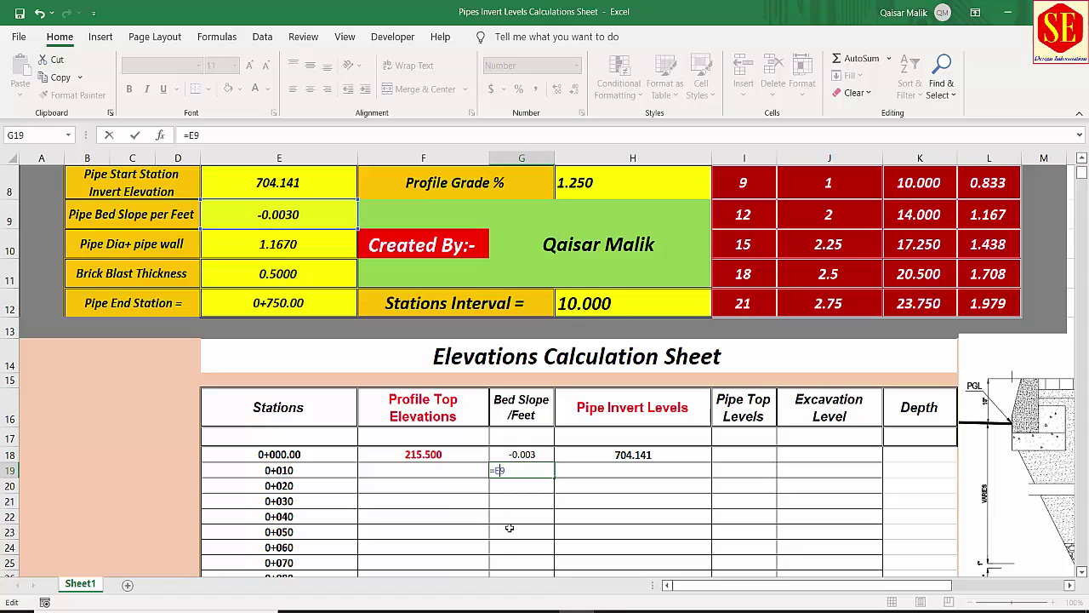
key(F4)
key(Return)
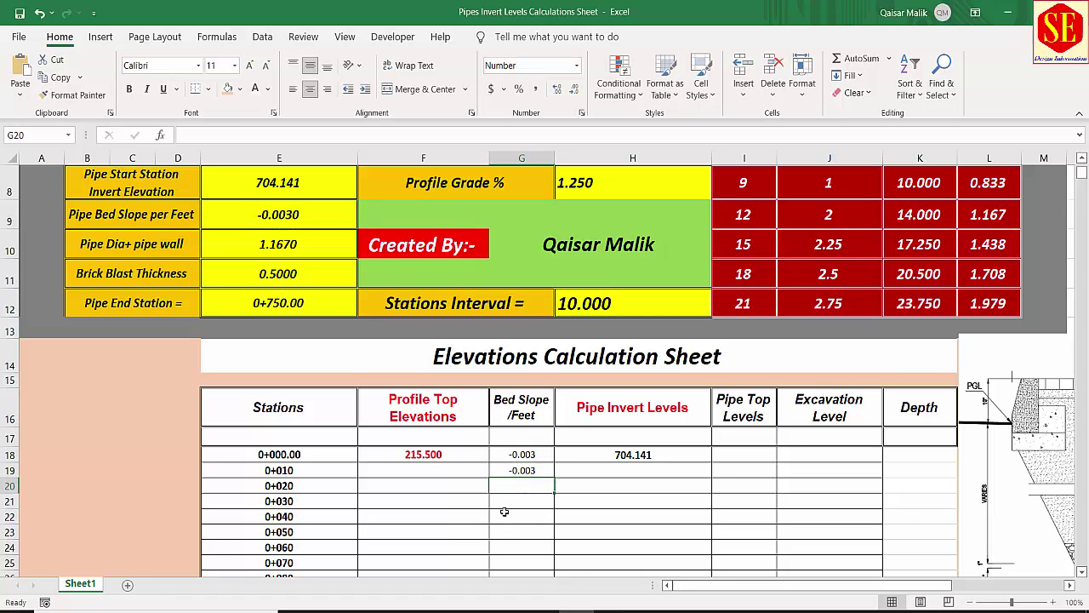
- Fill the -0.003 bed slope down the entire Bed Slope column
click(527, 469)
double_click(554, 478)
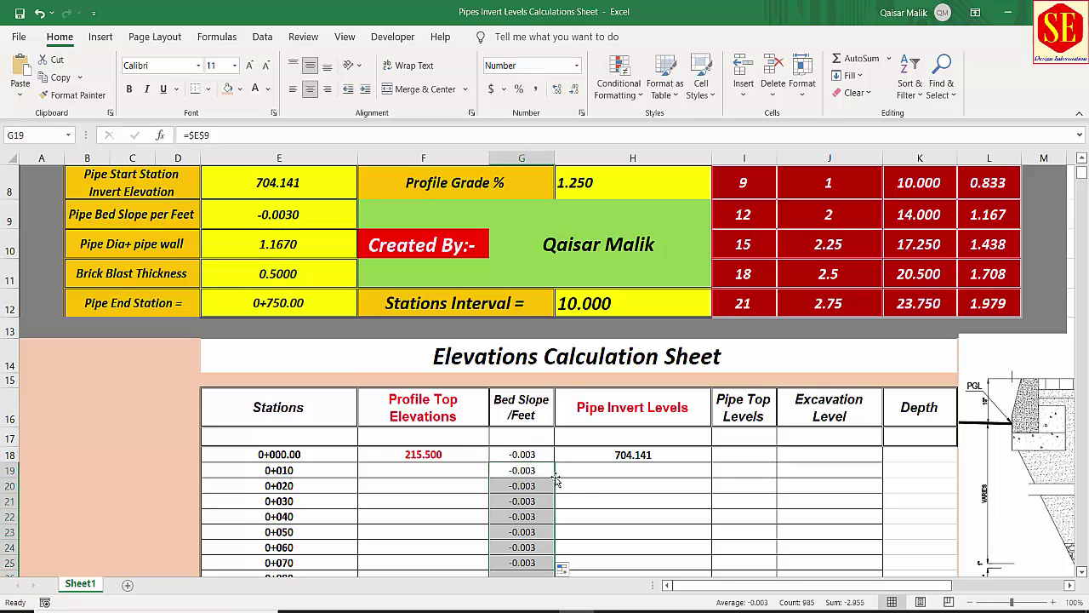
scroll(612, 500, down, 6)
scroll(577, 500, up, 6)
scroll(549, 448, down, 3)
scroll(549, 448, up, 3)
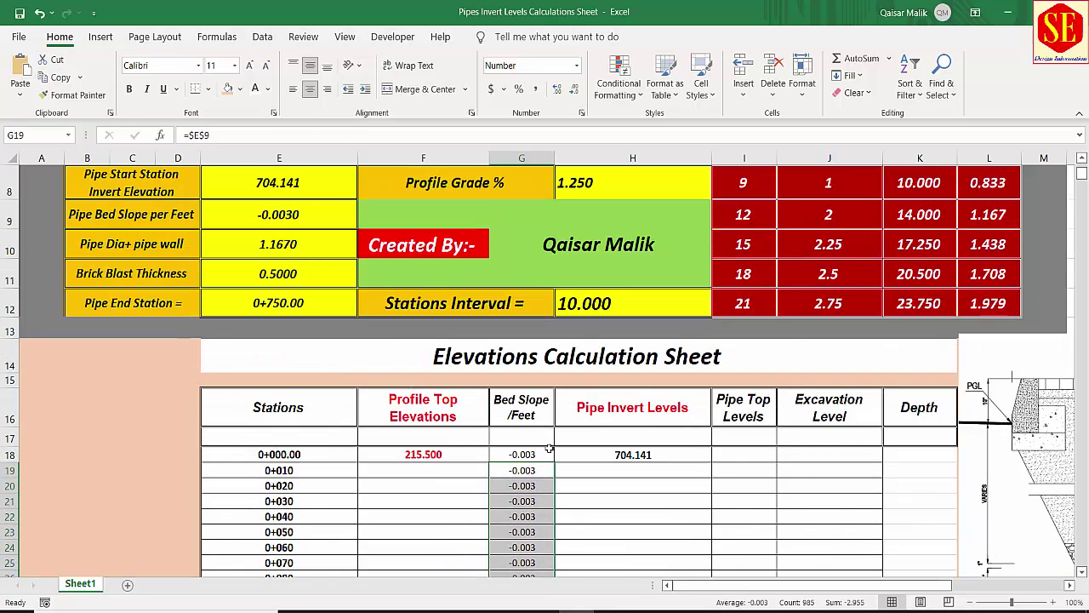
- Start the F19 formula as =F18+( with the absolute profile grade $H$8
click(428, 457)
scroll(473, 459, up, 1)
scroll(474, 458, up, 2)
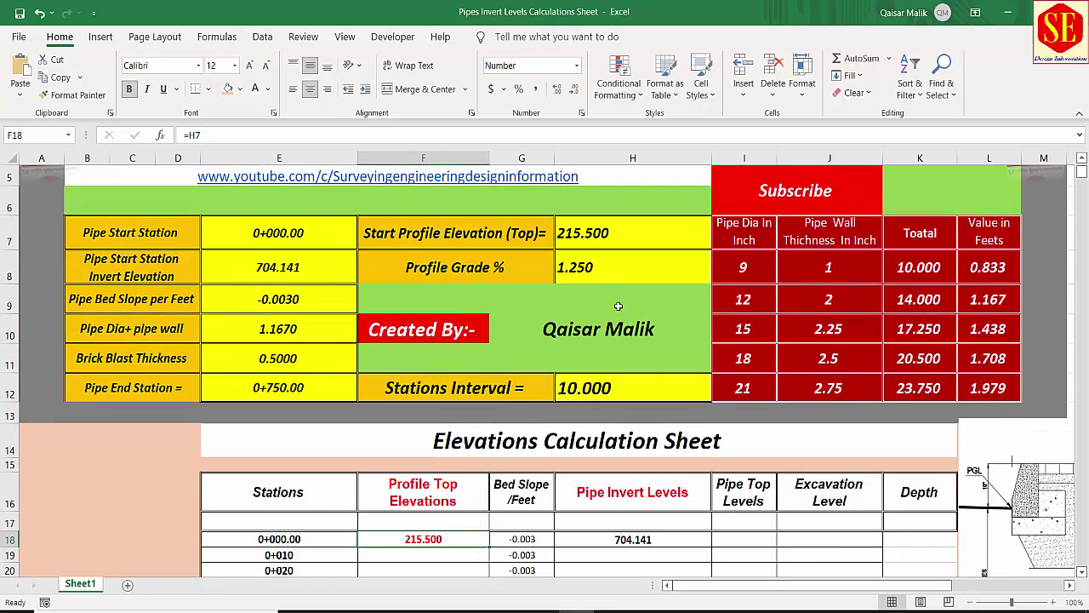
scroll(428, 463, down, 3)
click(428, 465)
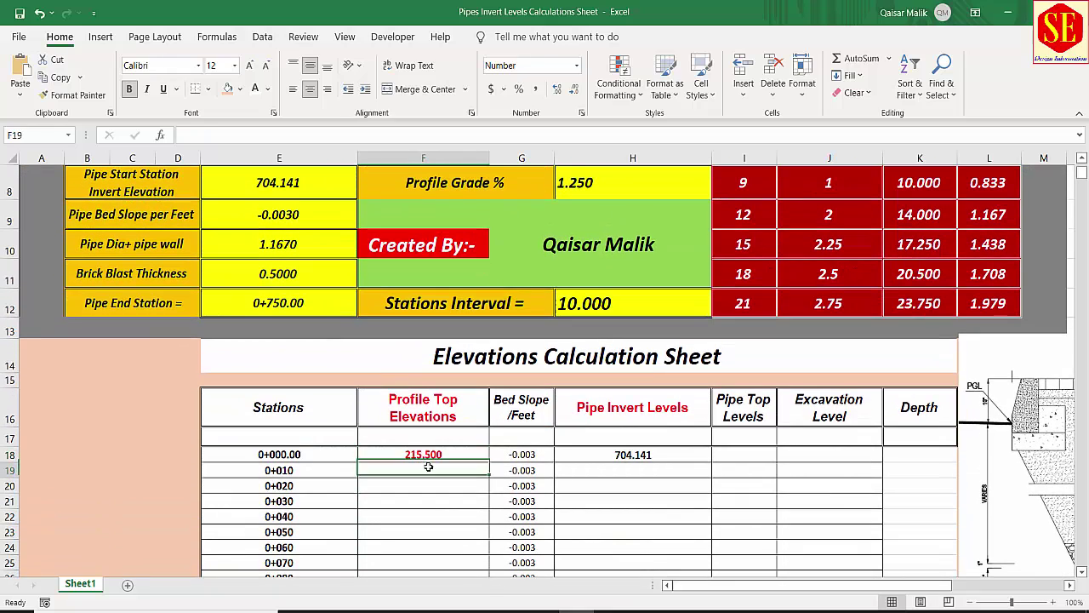
text(=)
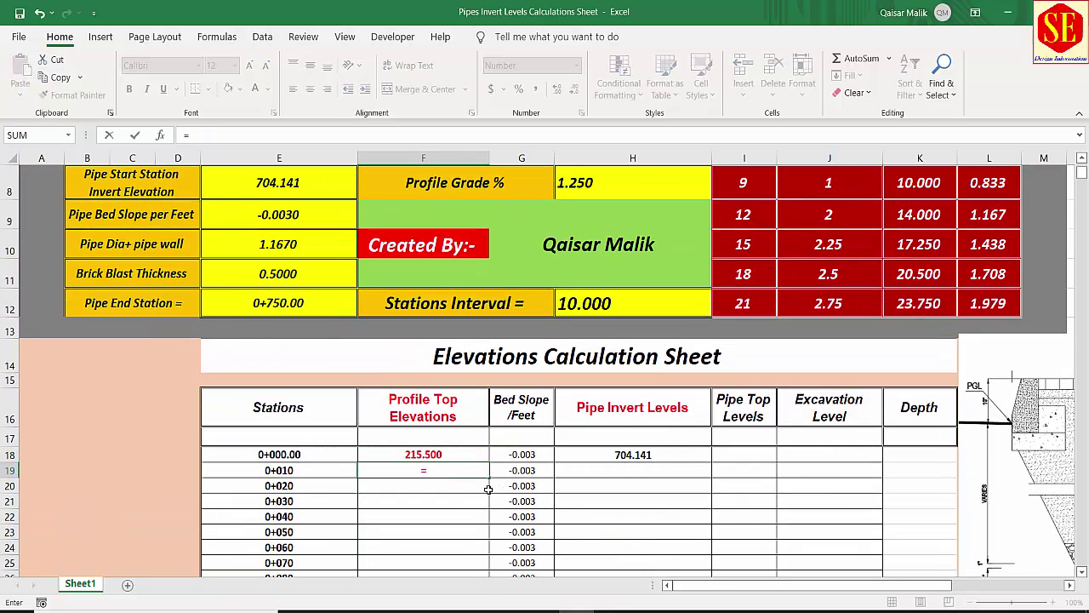
click(420, 453)
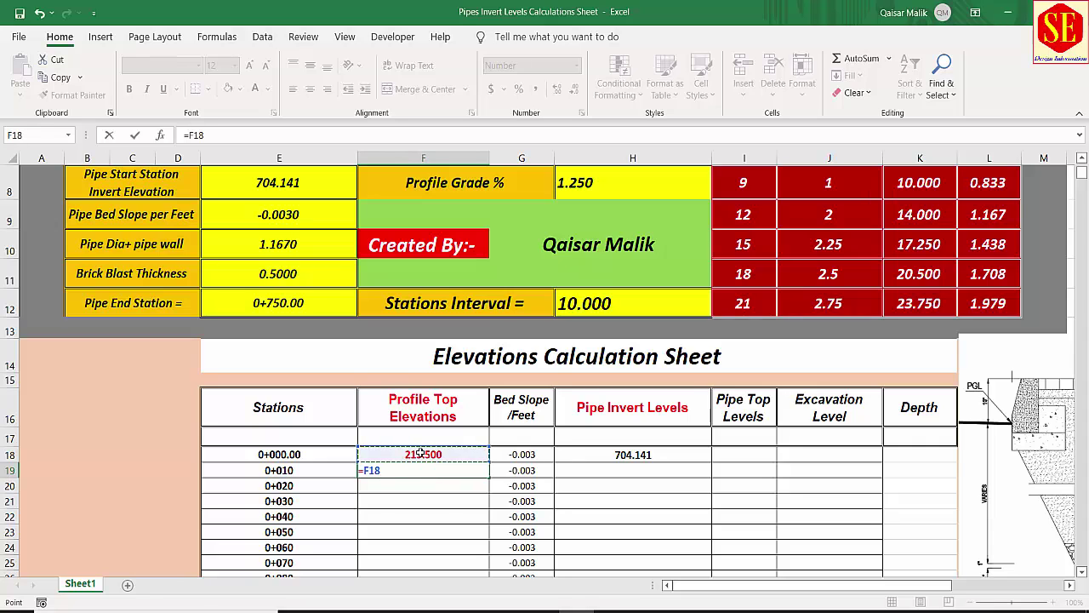
text(+)
text((()
scroll(603, 223, up, 1)
click(581, 266)
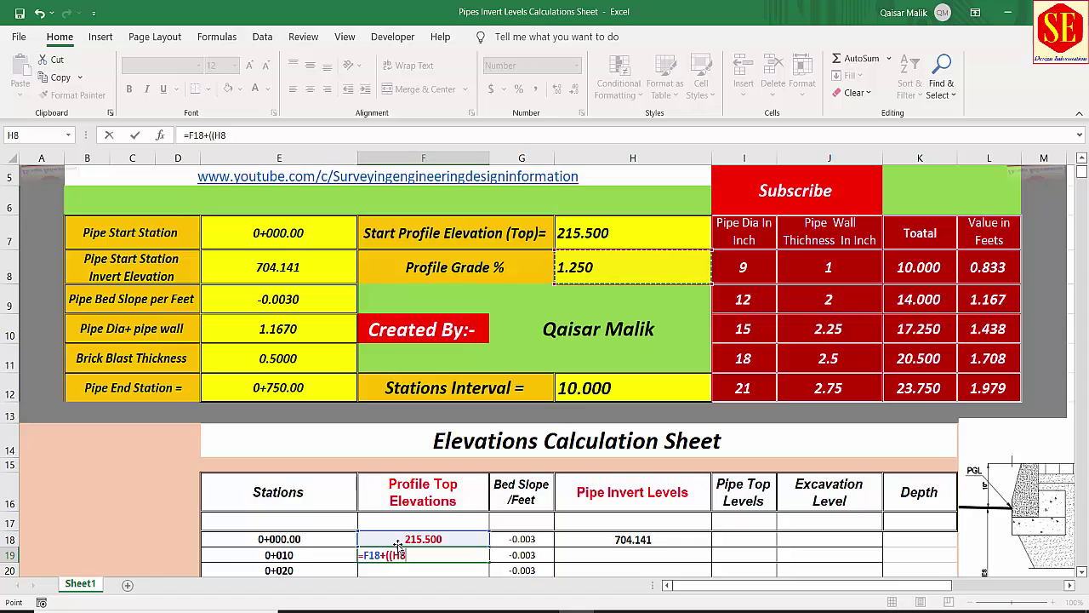
key(F4)
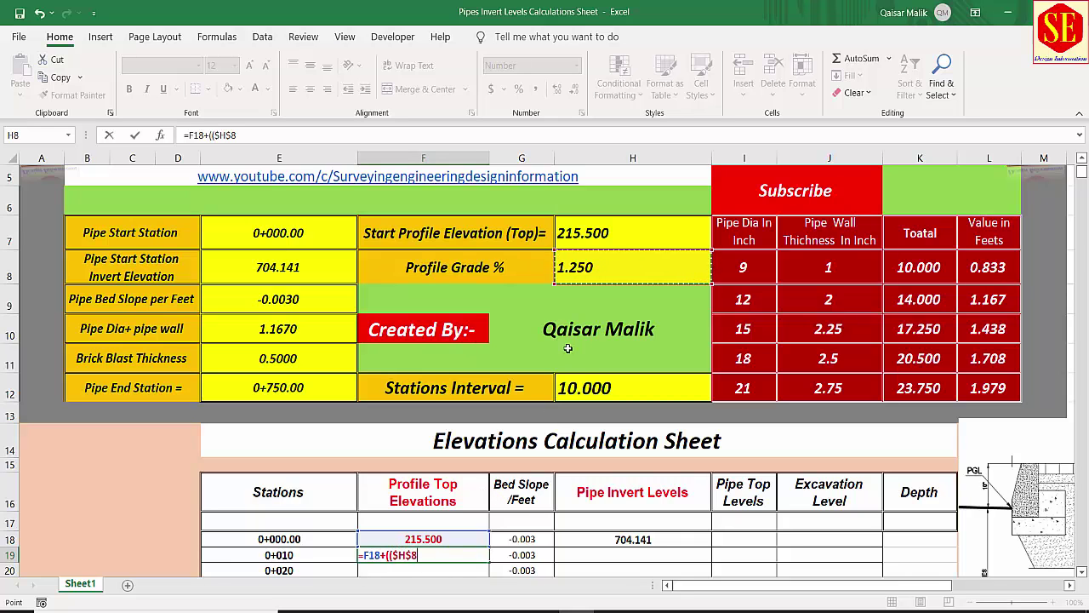
- Finish it with *(E19-E18))/100 and accept Excel's correction, giving 215.625
scroll(417, 492, down, 1)
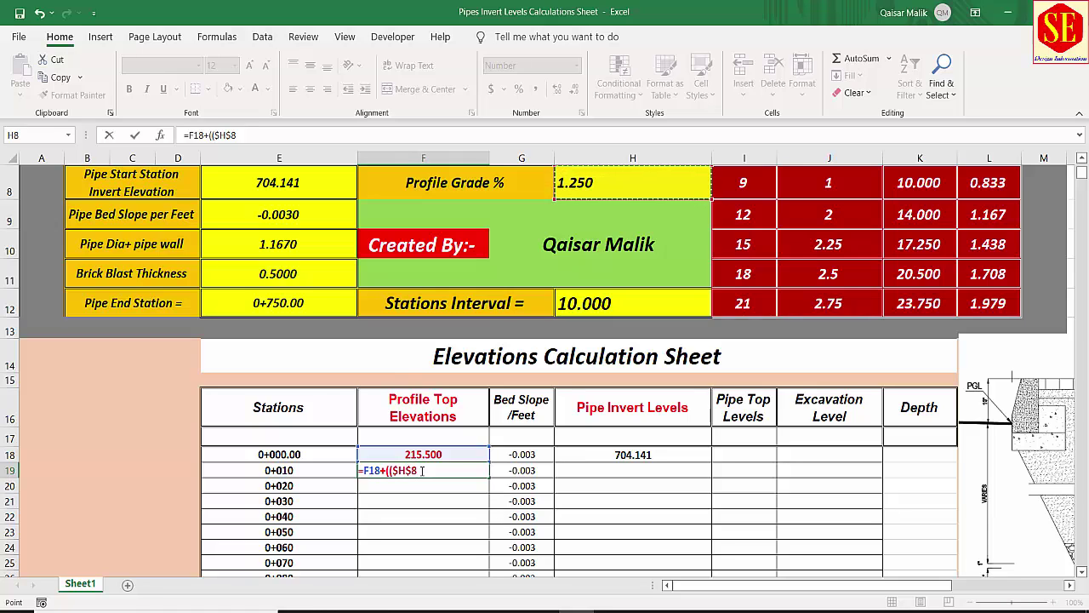
click(444, 477)
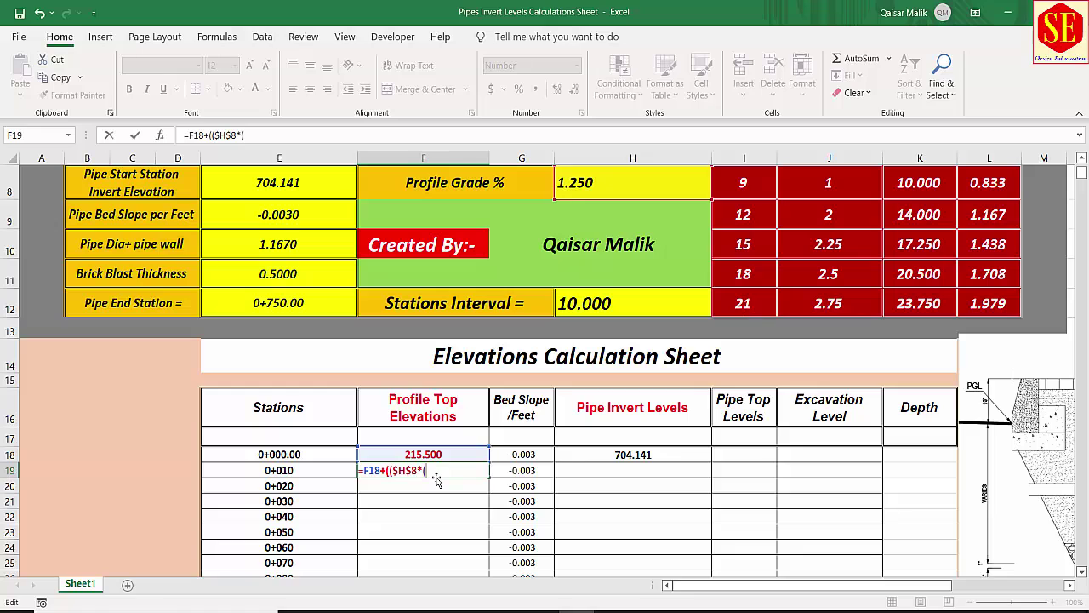
text(()
click(291, 471)
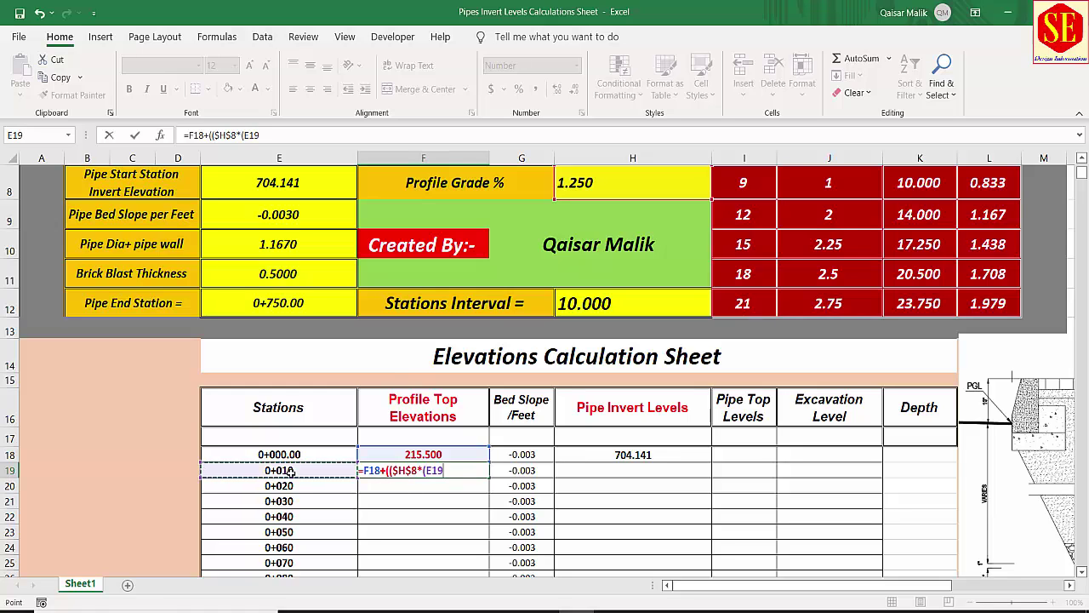
text(-)
click(293, 455)
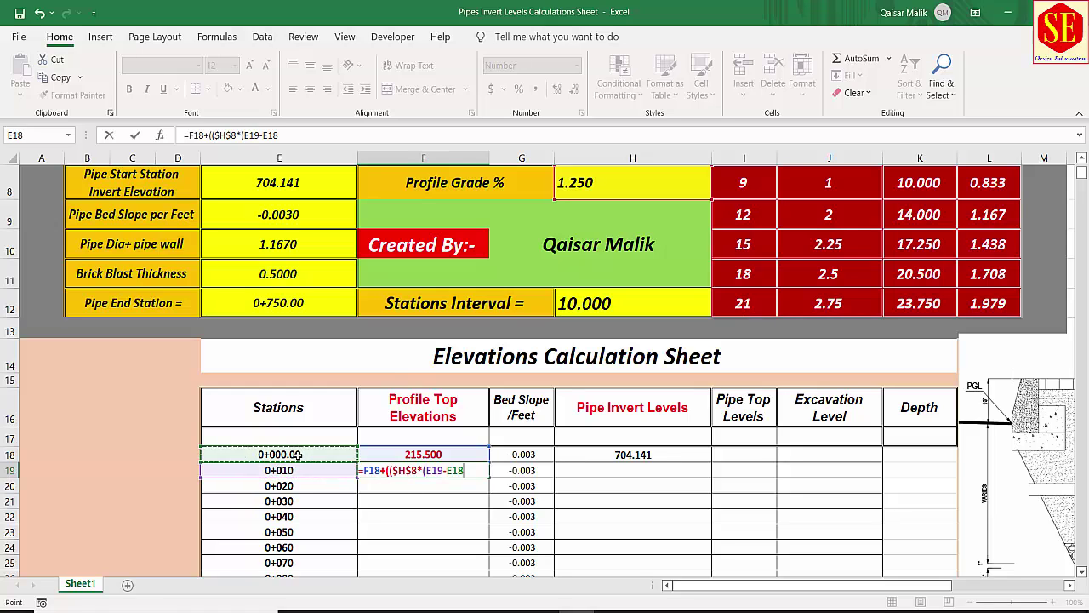
text()/1)
text(00)
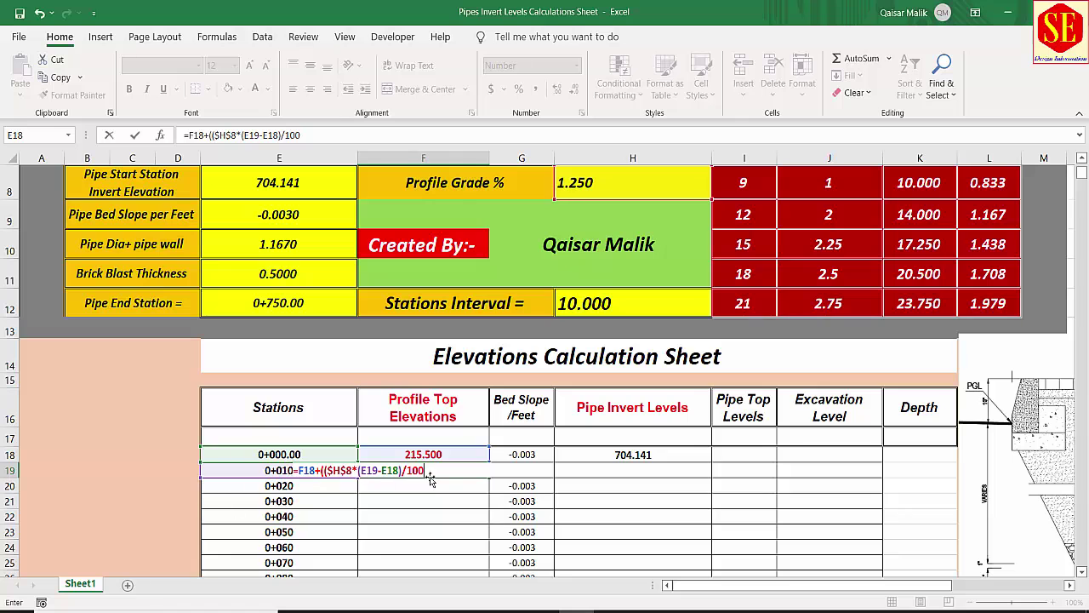
scroll(554, 178, up, 1)
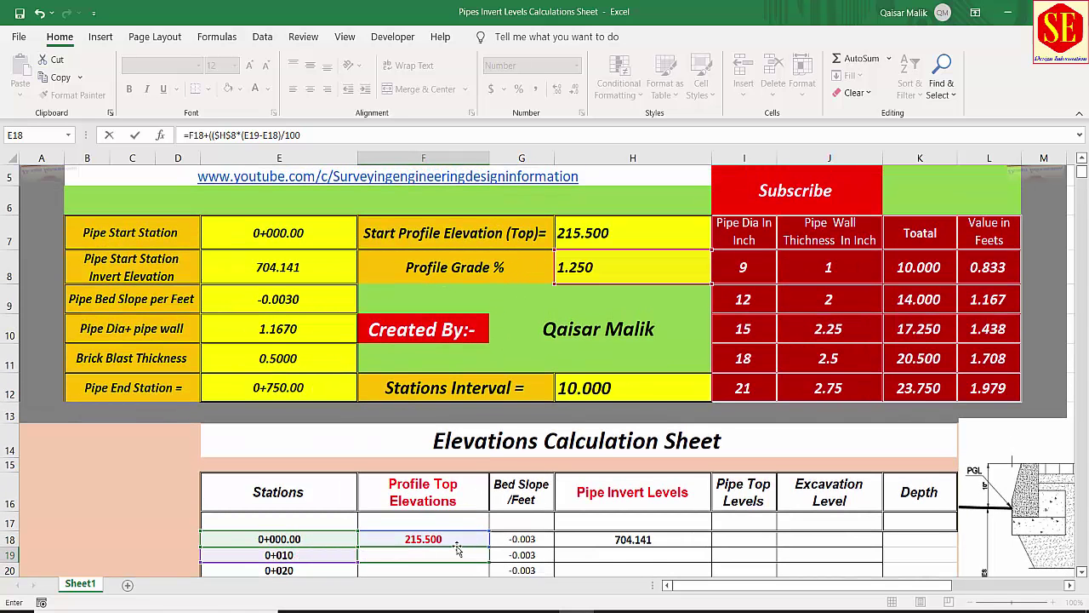
scroll(468, 426, down, 2)
text())
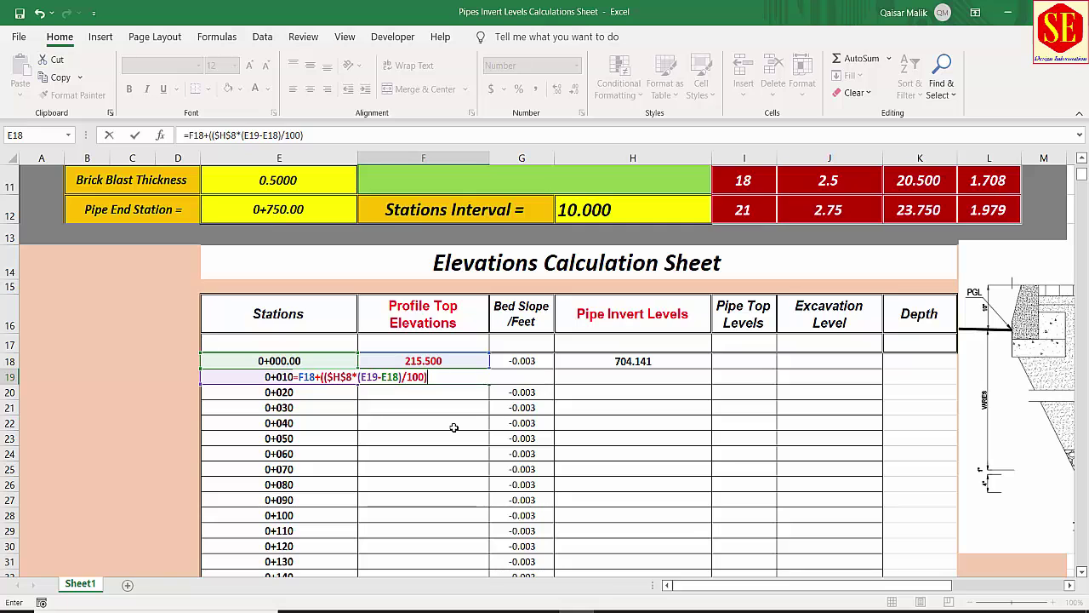
key(Return)
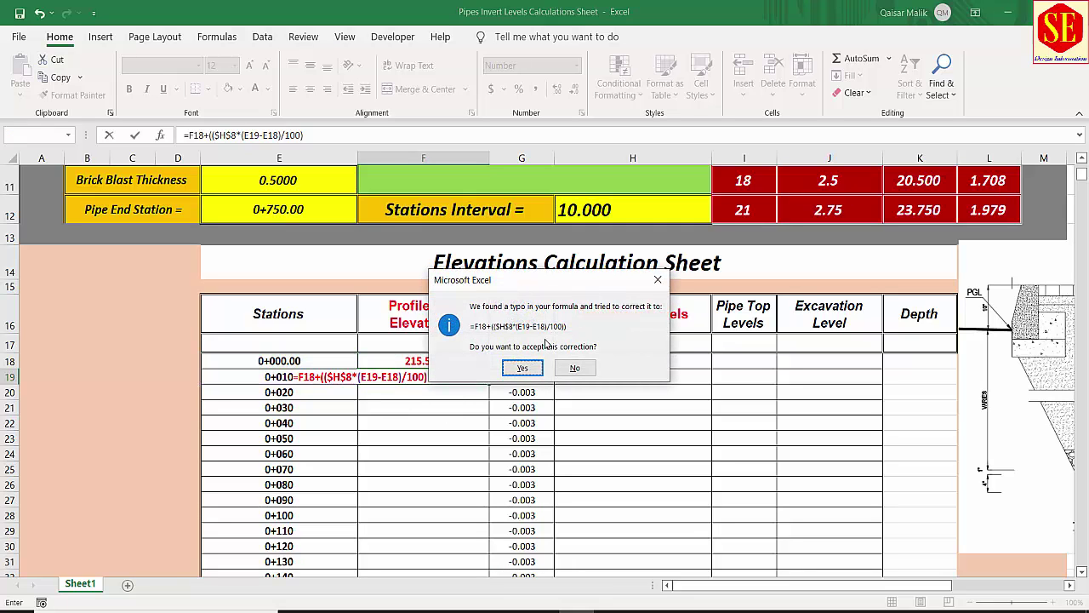
click(532, 372)
click(419, 376)
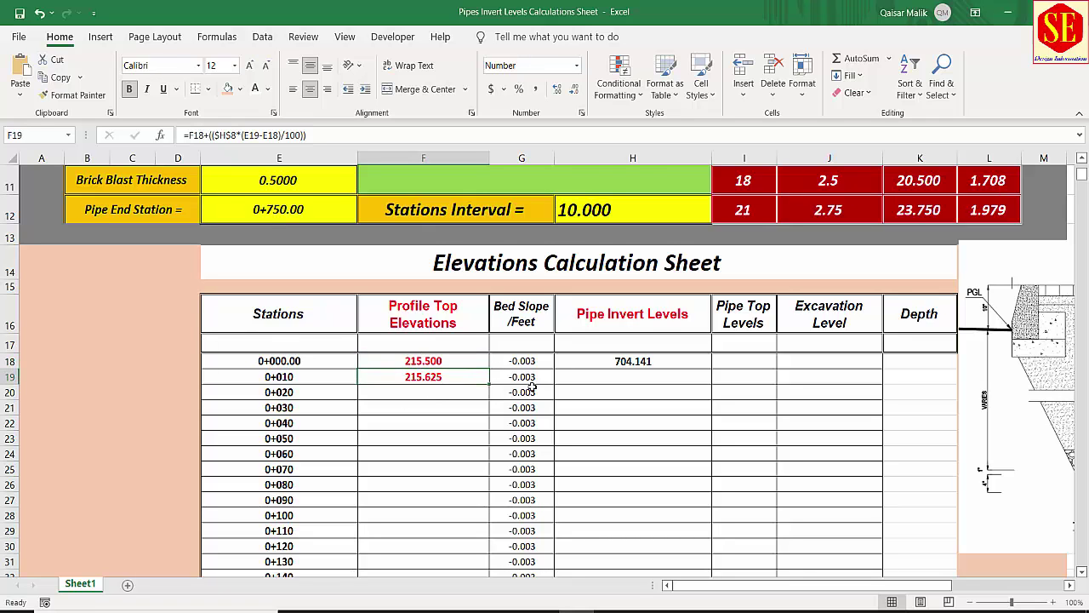
scroll(596, 277, up, 1)
- Change Profile Grade % in H8 to 1, then to 2, so 0+010 reads 215.700
click(596, 189)
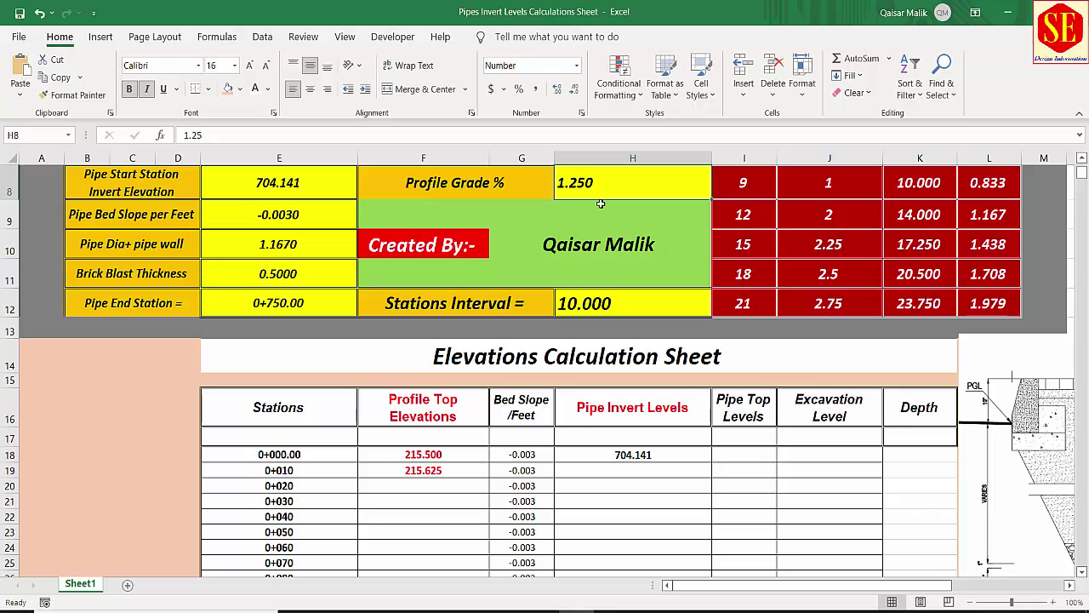
text(1)
key(Return)
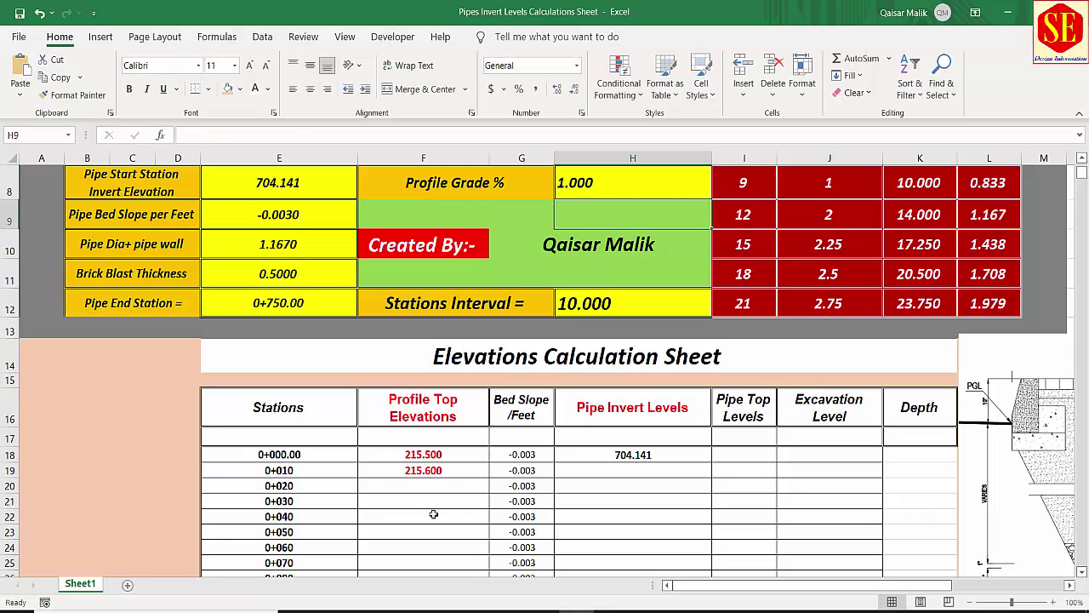
click(596, 180)
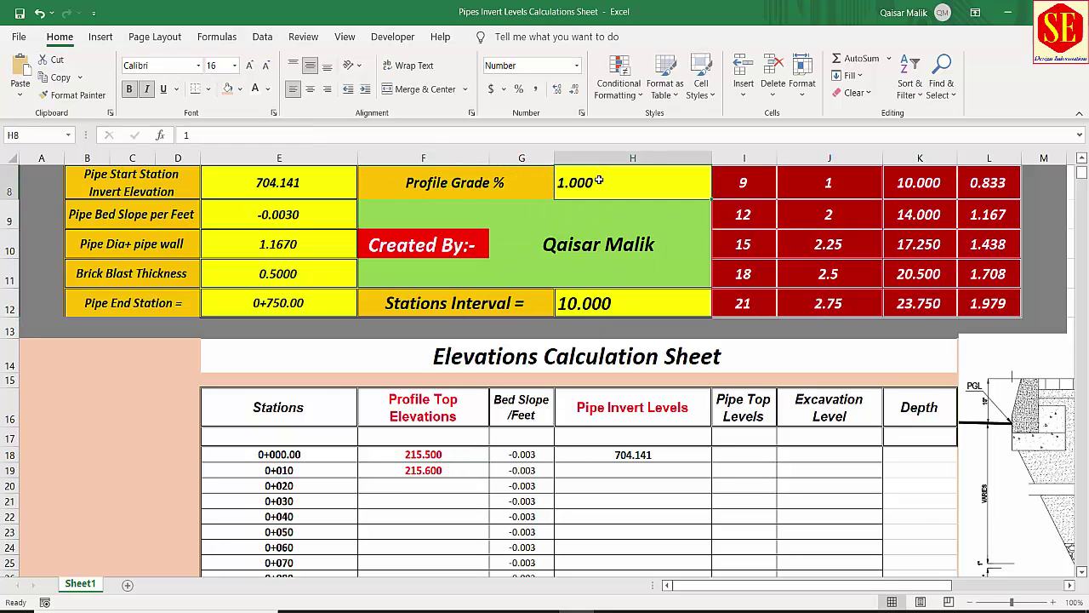
text(2)
key(Return)
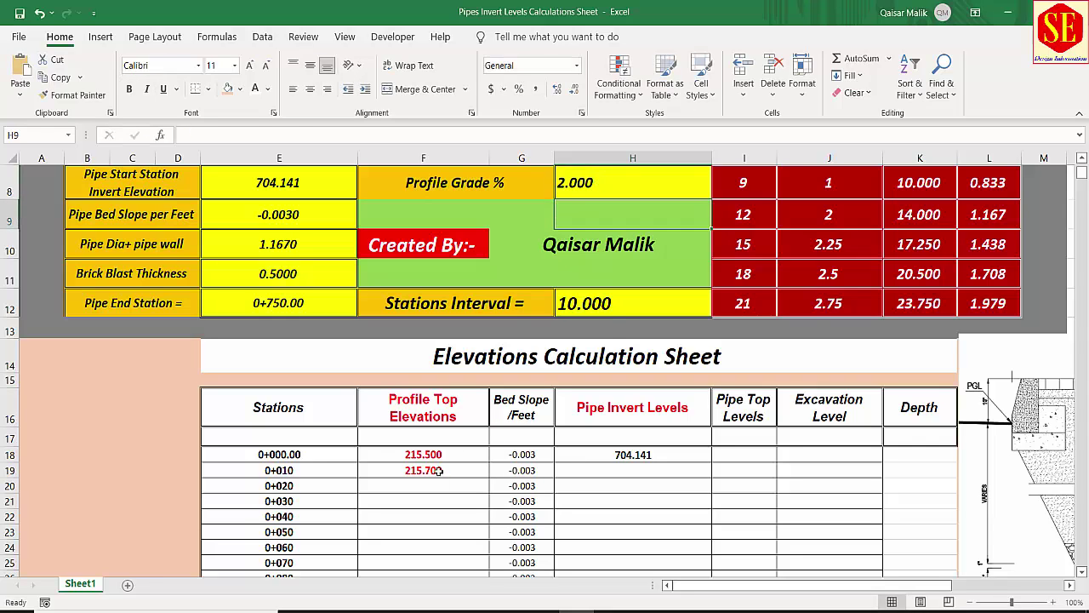
click(444, 479)
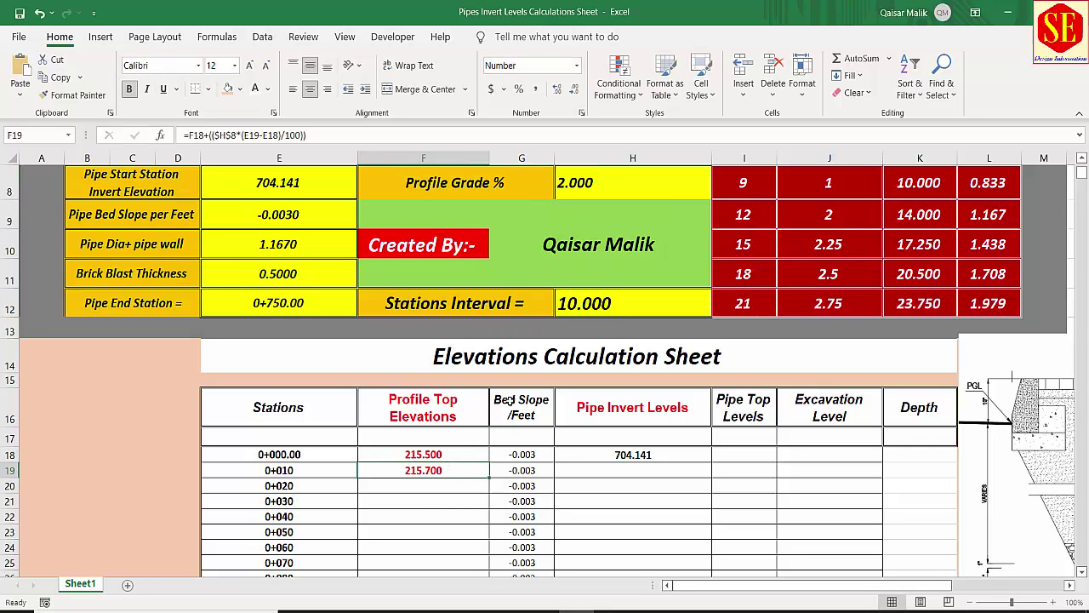
scroll(587, 298, up, 2)
click(590, 285)
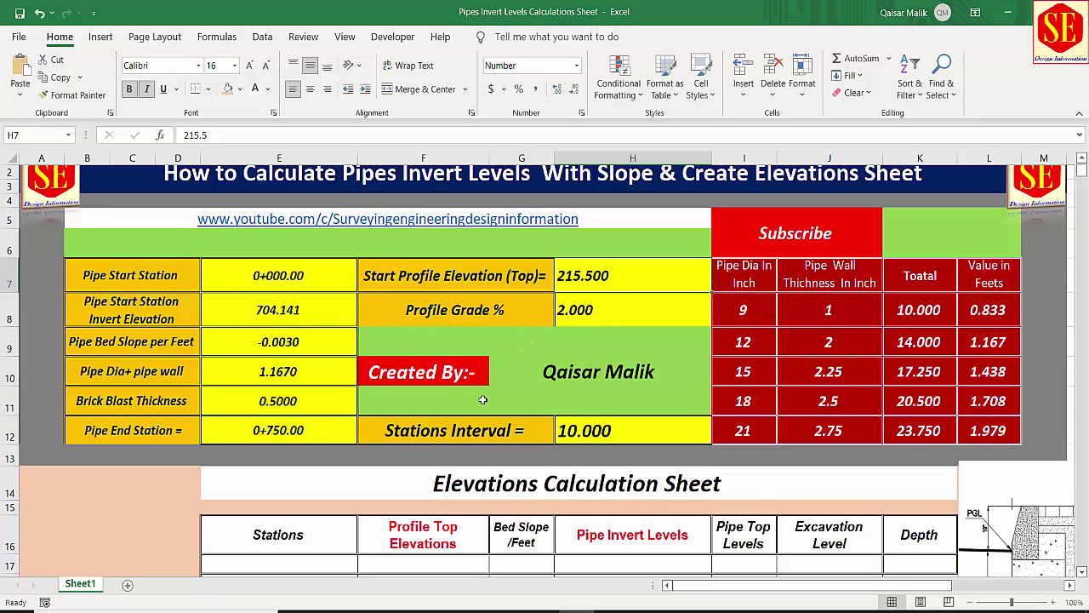
scroll(483, 400, down, 2)
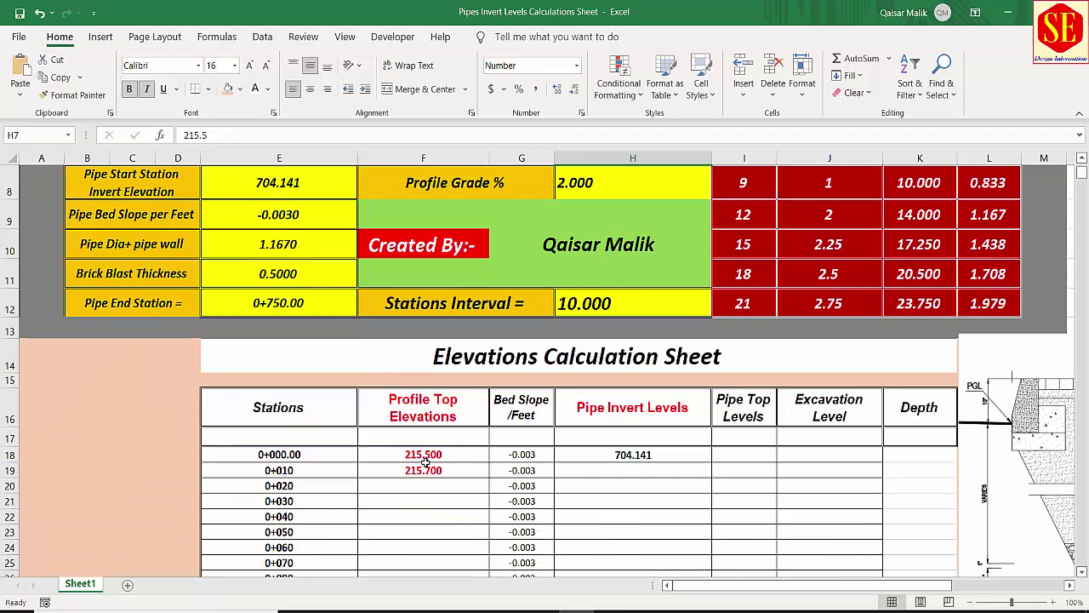
scroll(433, 443, down, 2)
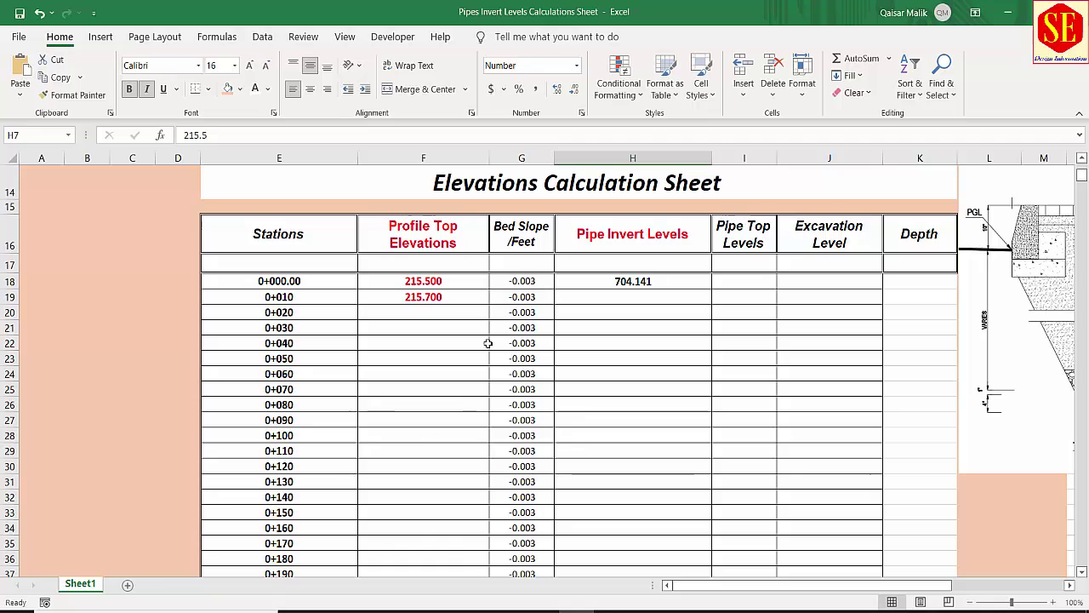
- Review the F19 profile top elevation formula and keep it unchanged
click(468, 297)
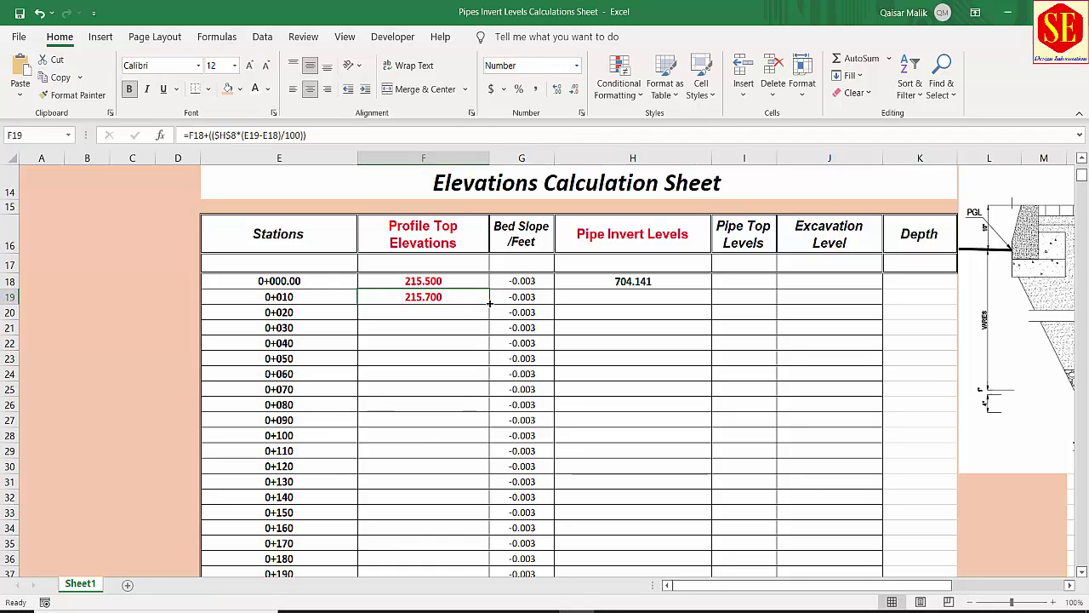
double_click(462, 297)
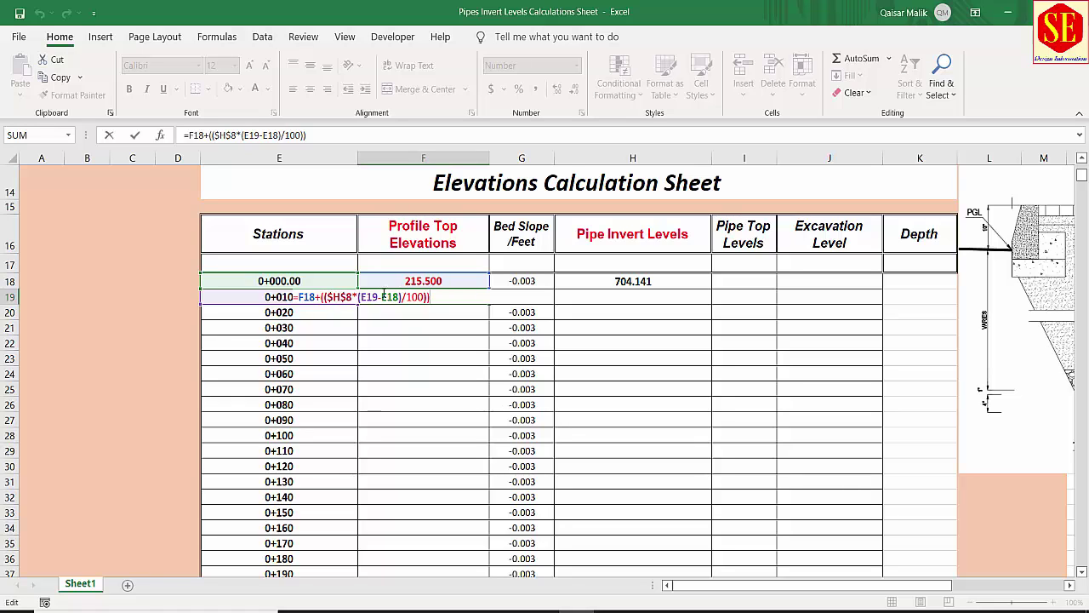
scroll(359, 314, up, 2)
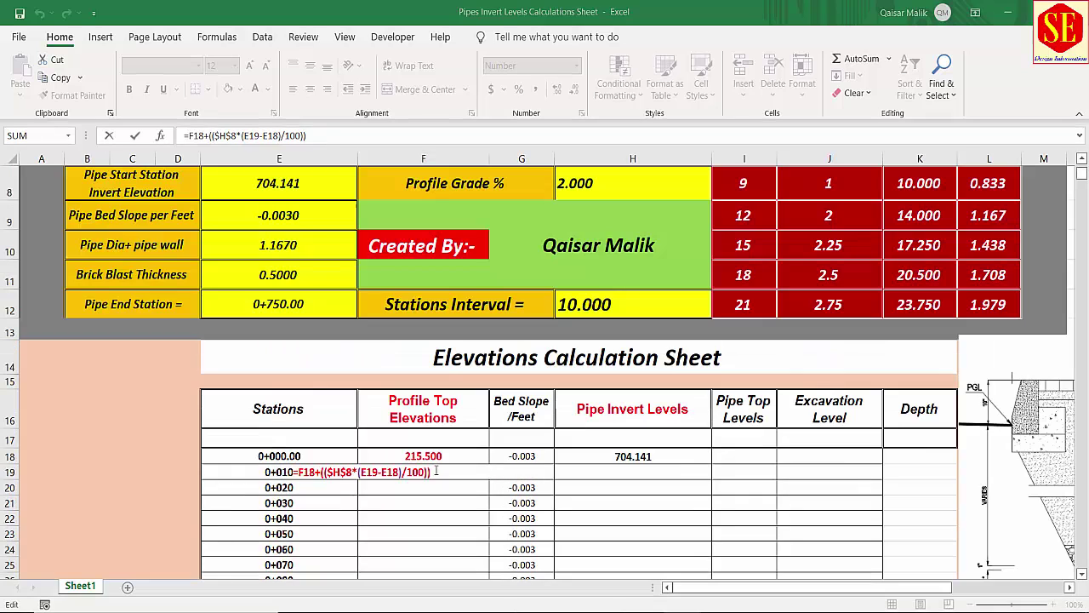
key(Return)
scroll(437, 472, down, 1)
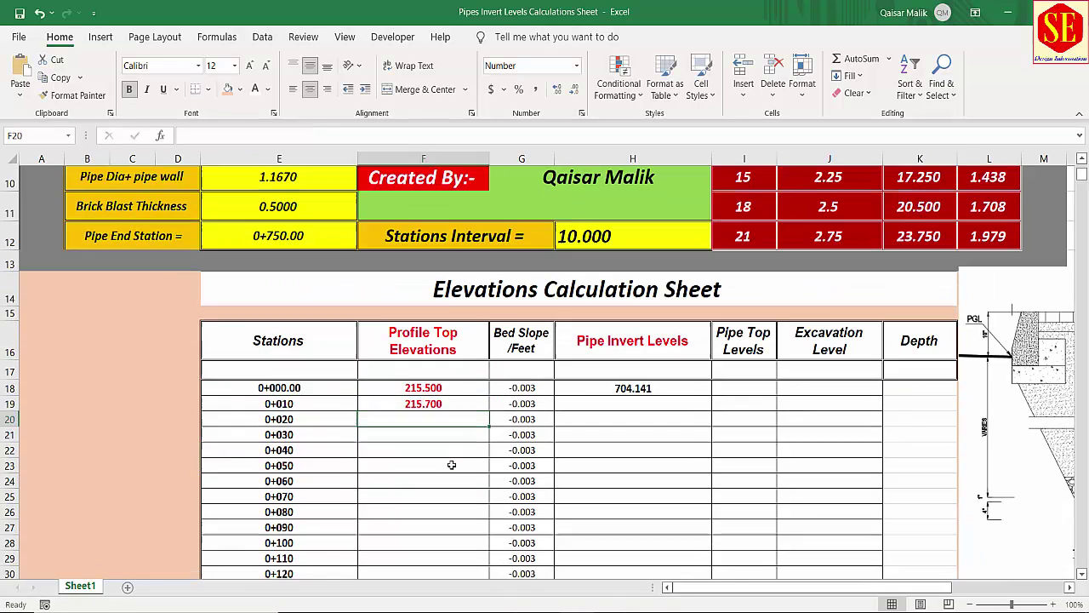
- Fill the F19 formula down all stations and verify the copied references in F38
click(444, 380)
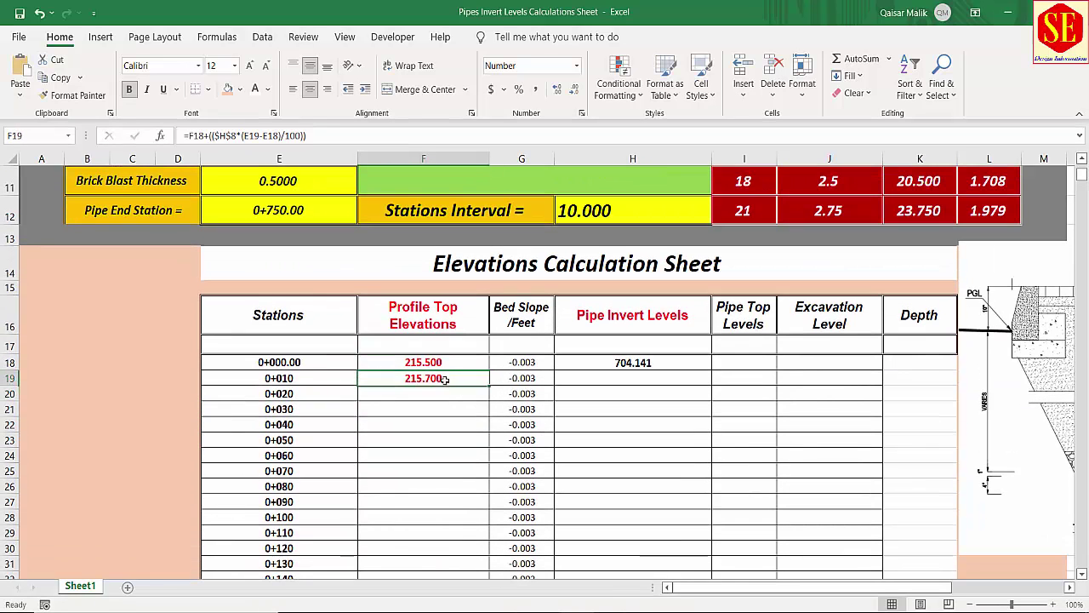
double_click(489, 388)
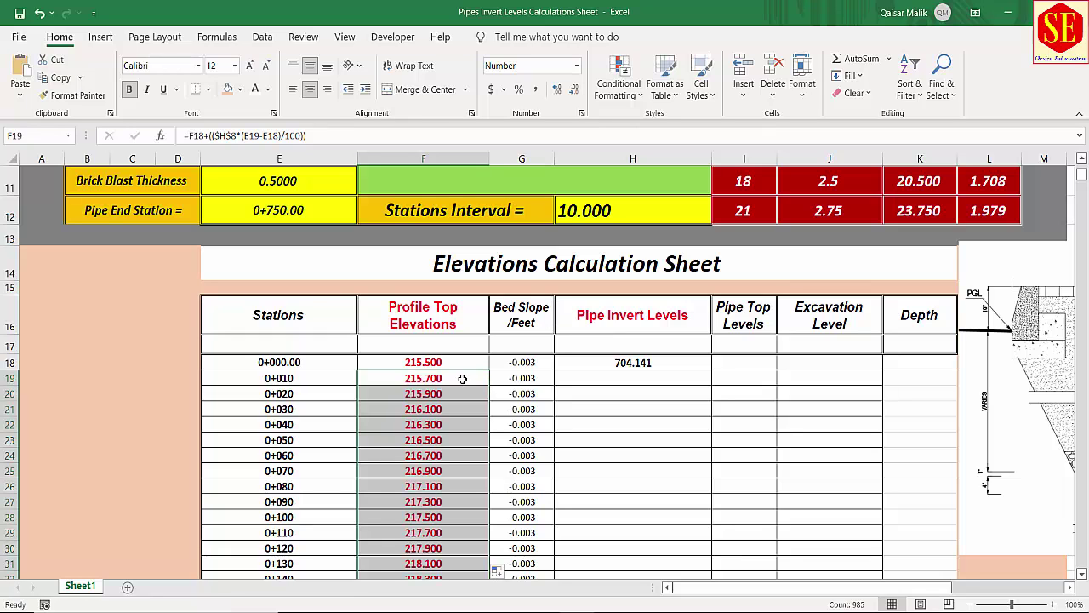
scroll(444, 422, down, 3)
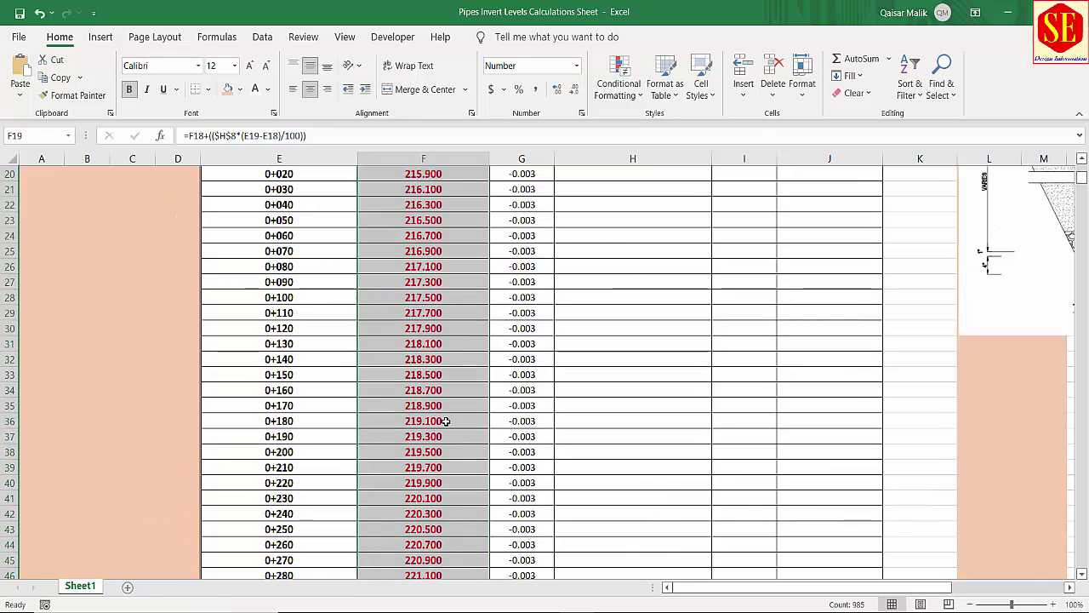
scroll(444, 421, down, 1)
double_click(433, 405)
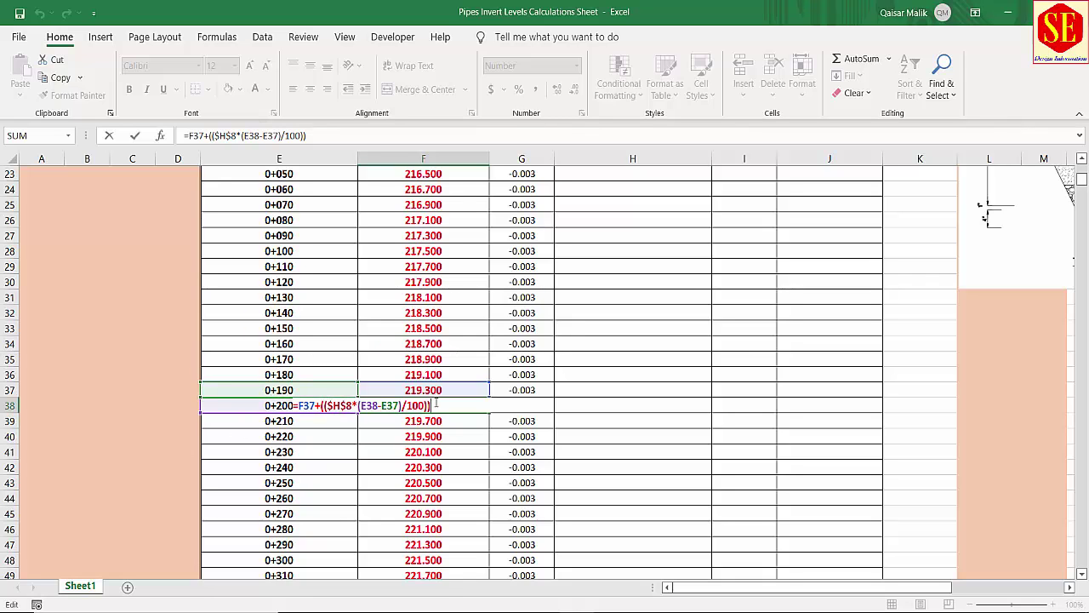
key(Escape)
scroll(441, 464, down, 14)
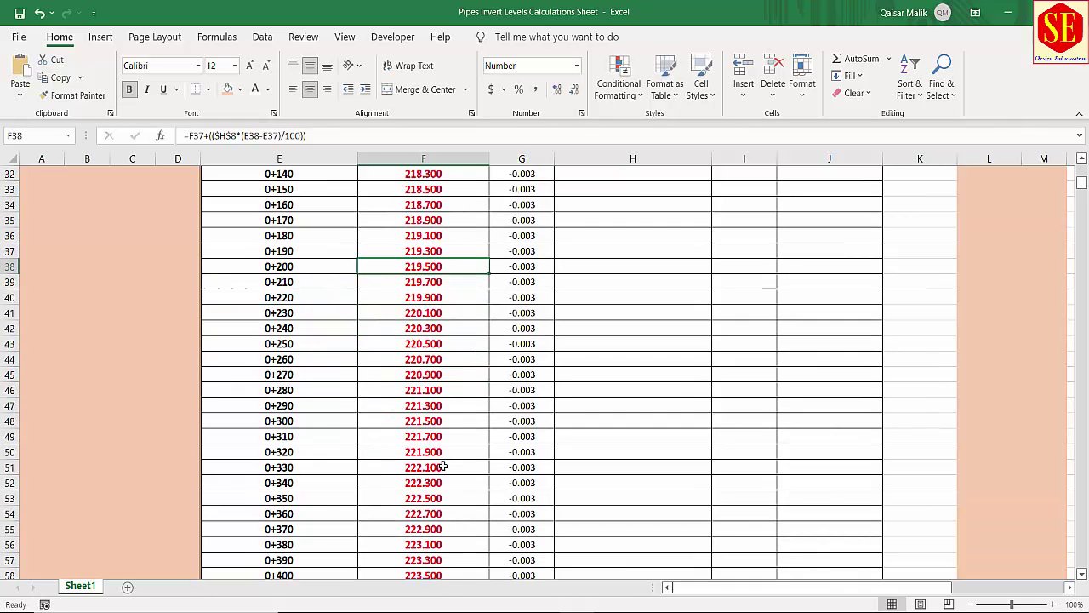
scroll(441, 464, down, 6)
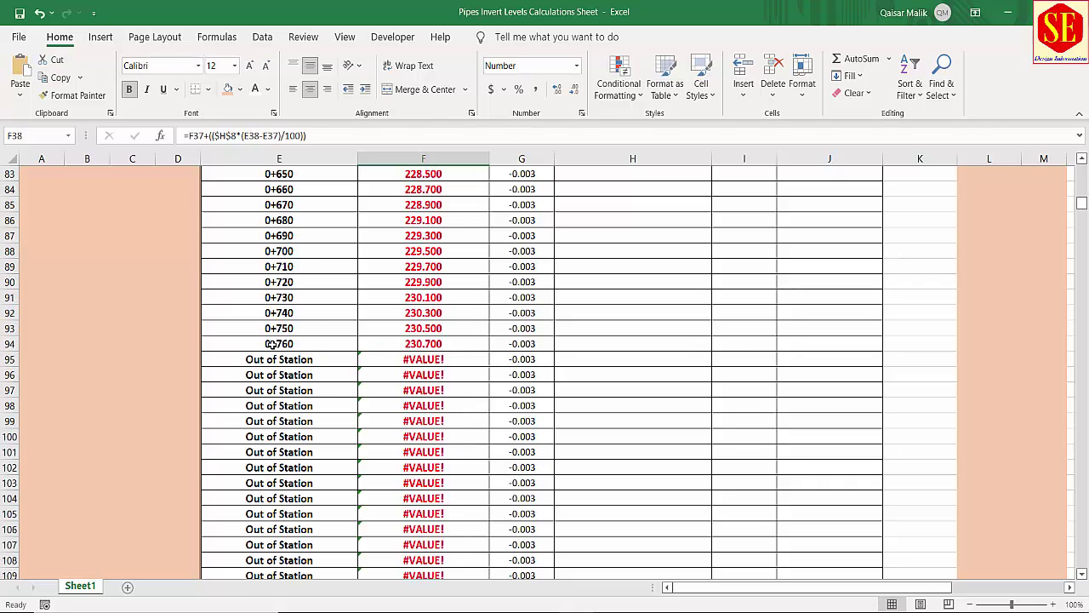
scroll(269, 343, up, 6)
scroll(269, 343, up, 7)
scroll(395, 330, up, 6)
scroll(395, 330, up, 5)
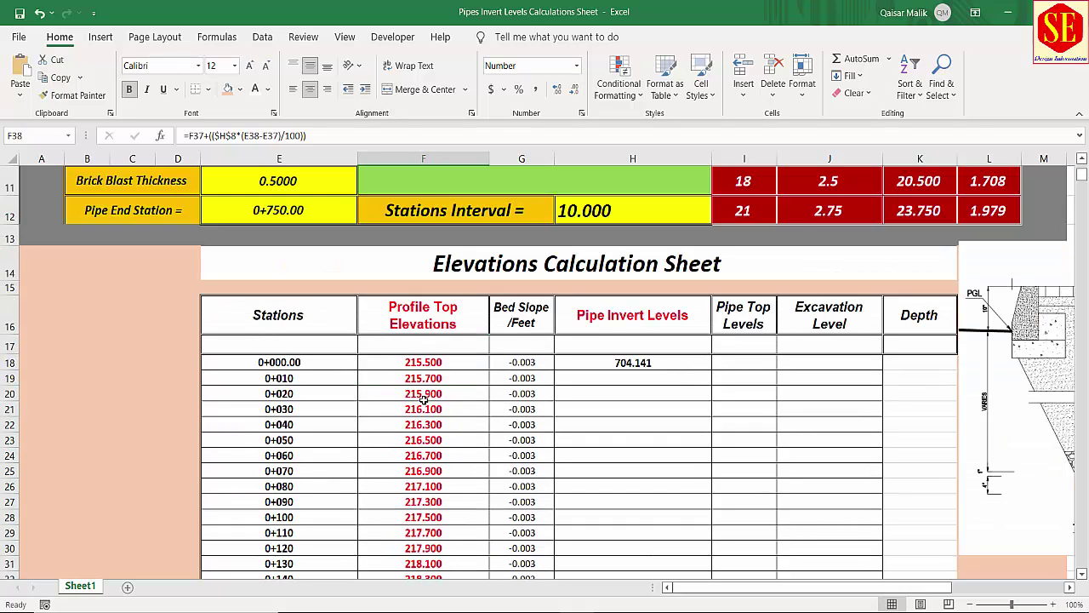
- Review the first invert level in H18 and the start station invert elevation
click(688, 364)
scroll(673, 331, up, 1)
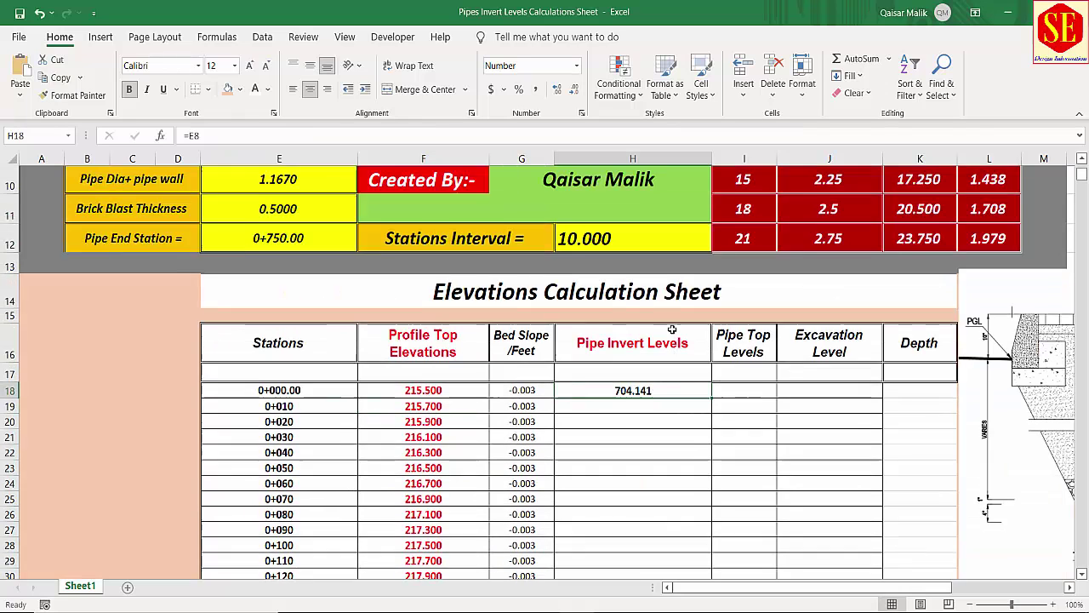
click(611, 469)
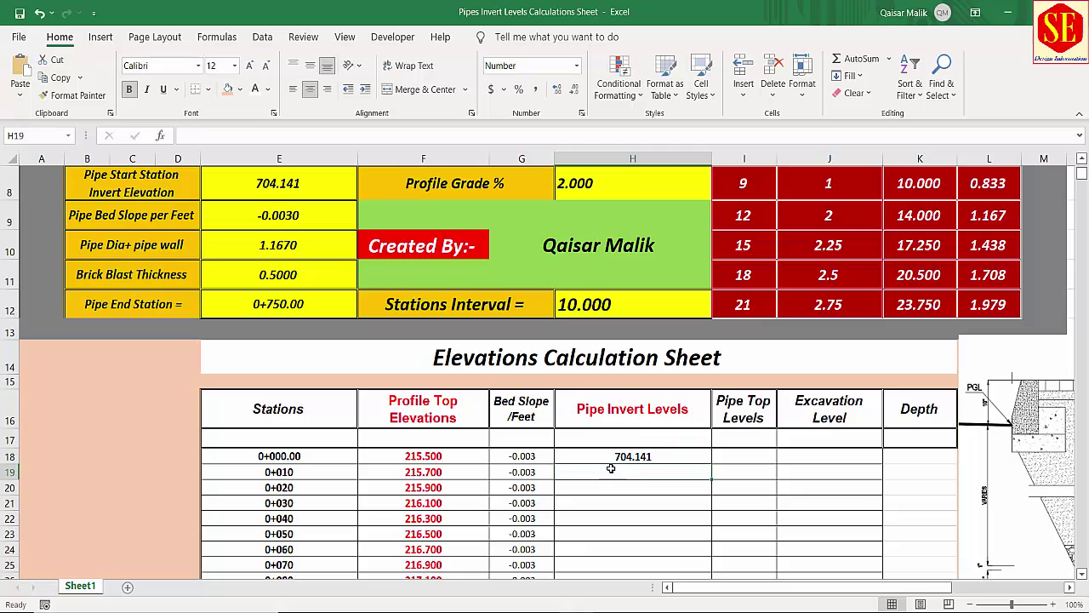
click(279, 183)
- Enter =H18+(($E$9*(E19-E18))) in H19, giving a 0+010 invert of 704.111
click(631, 472)
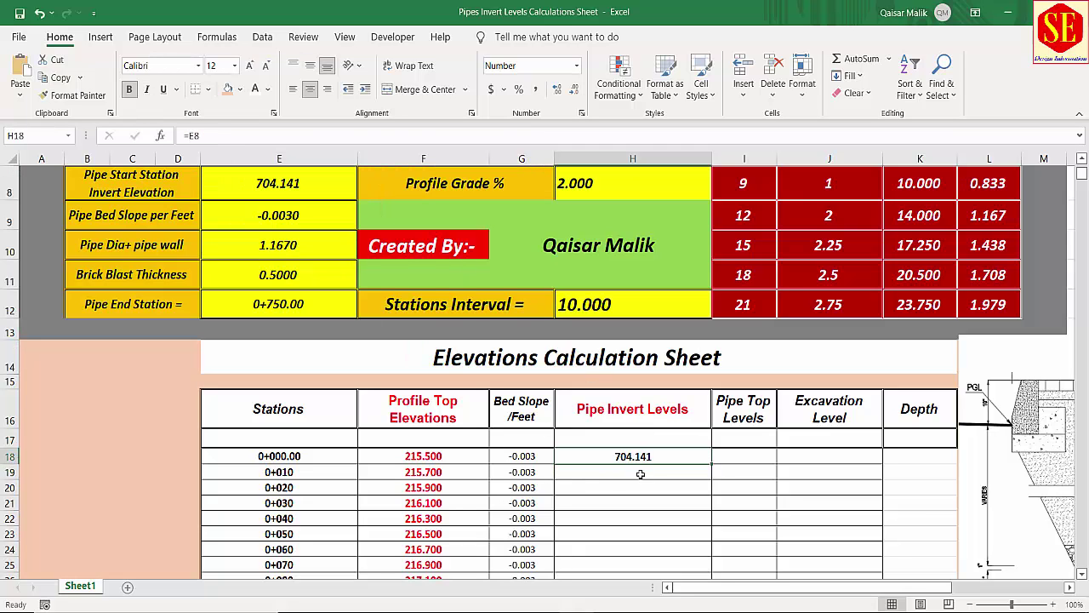
text(=)
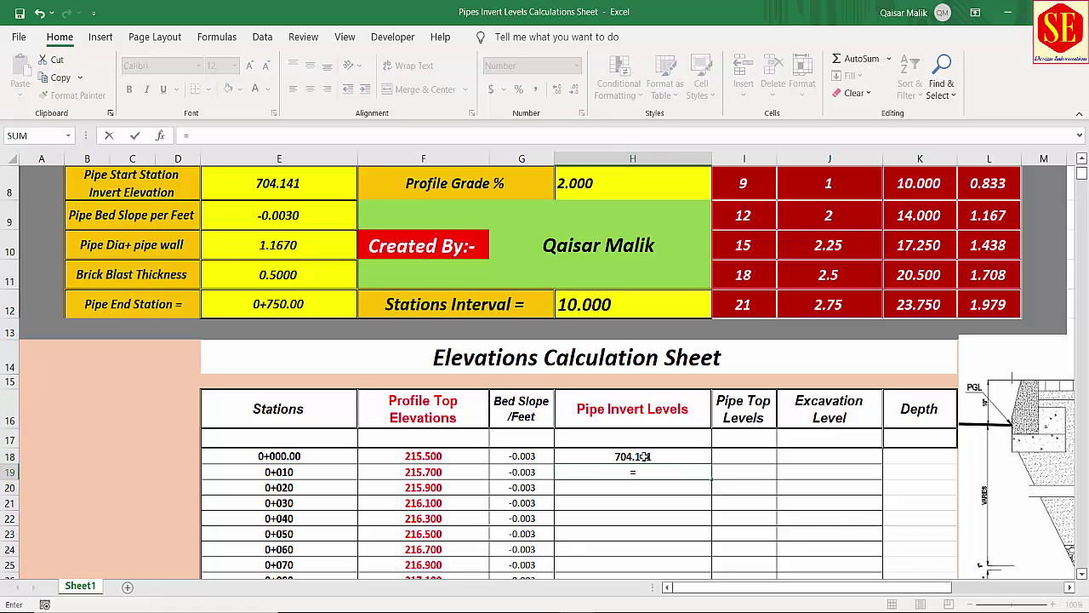
click(644, 457)
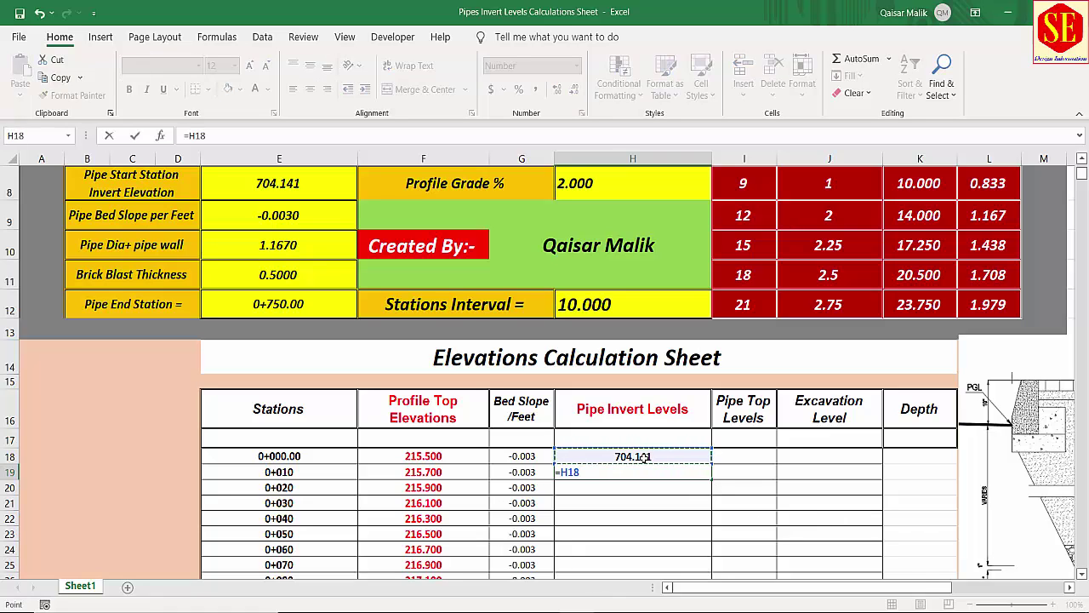
text(+(()
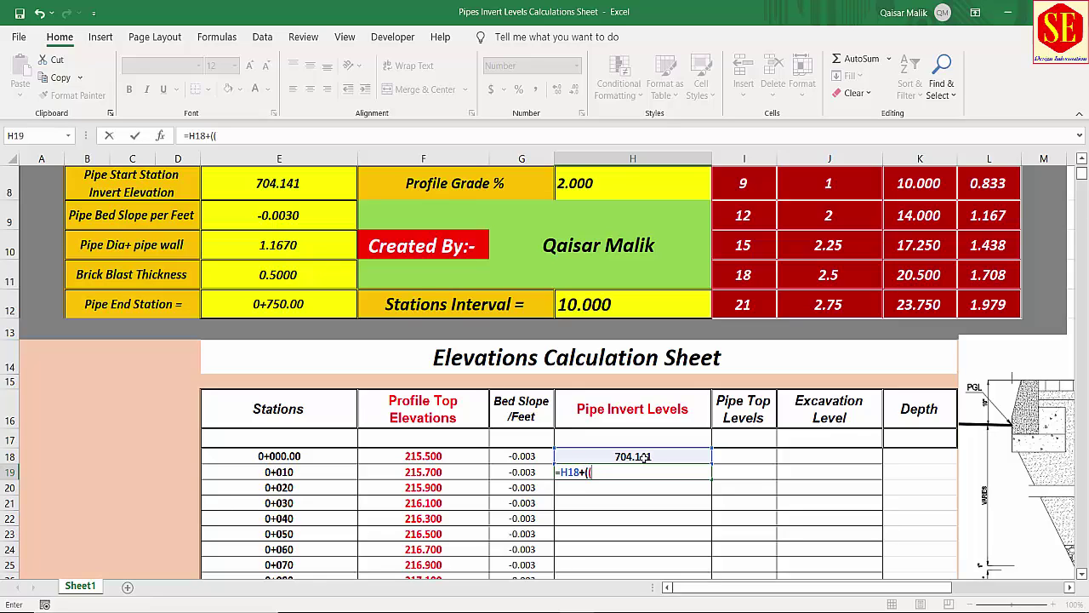
click(280, 215)
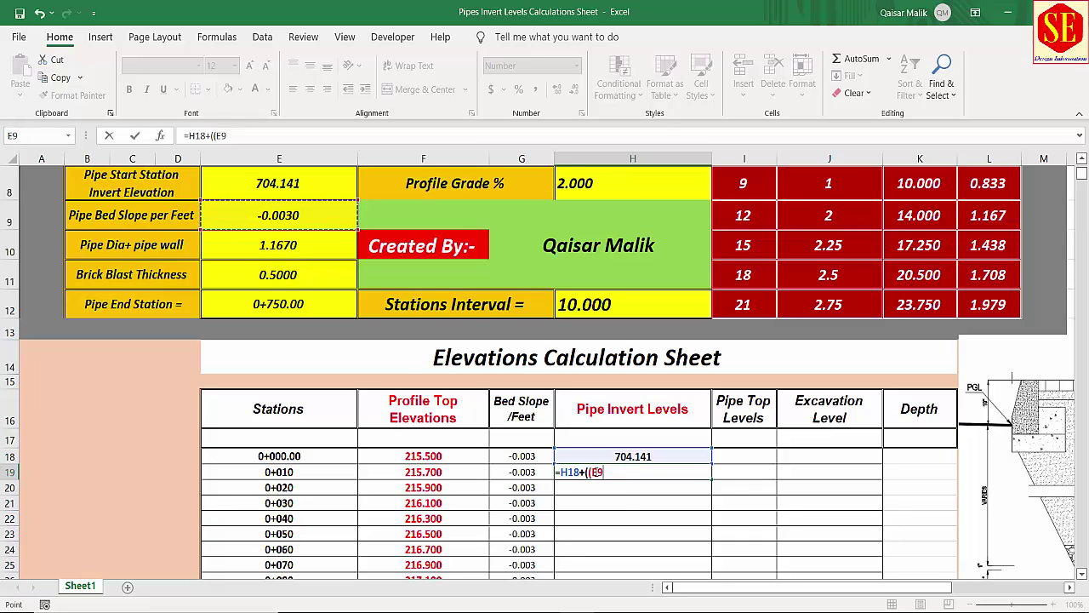
click(595, 472)
key(F4)
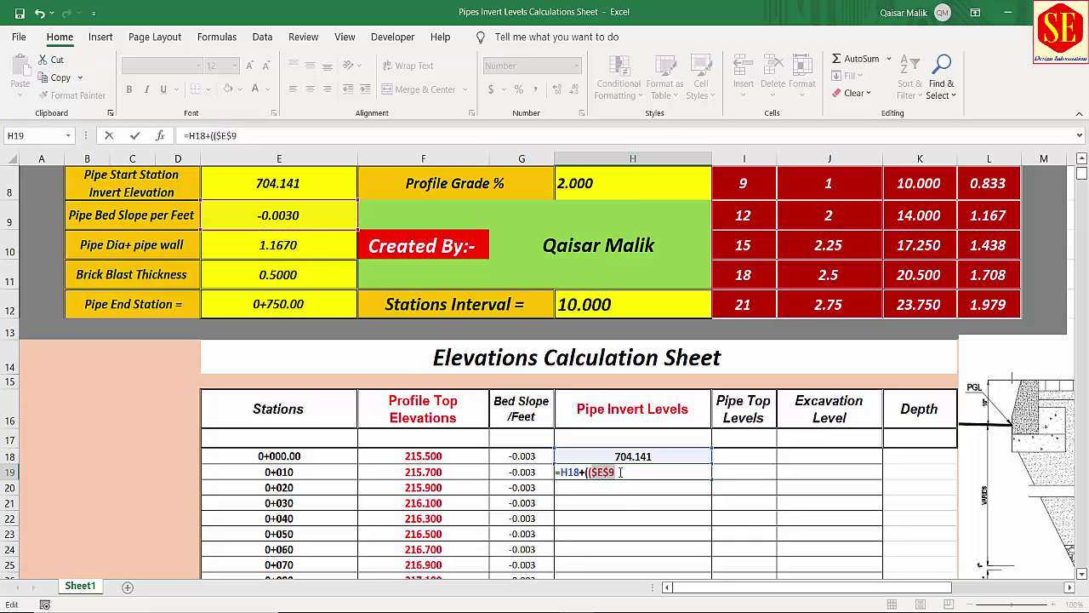
click(622, 472)
click(290, 471)
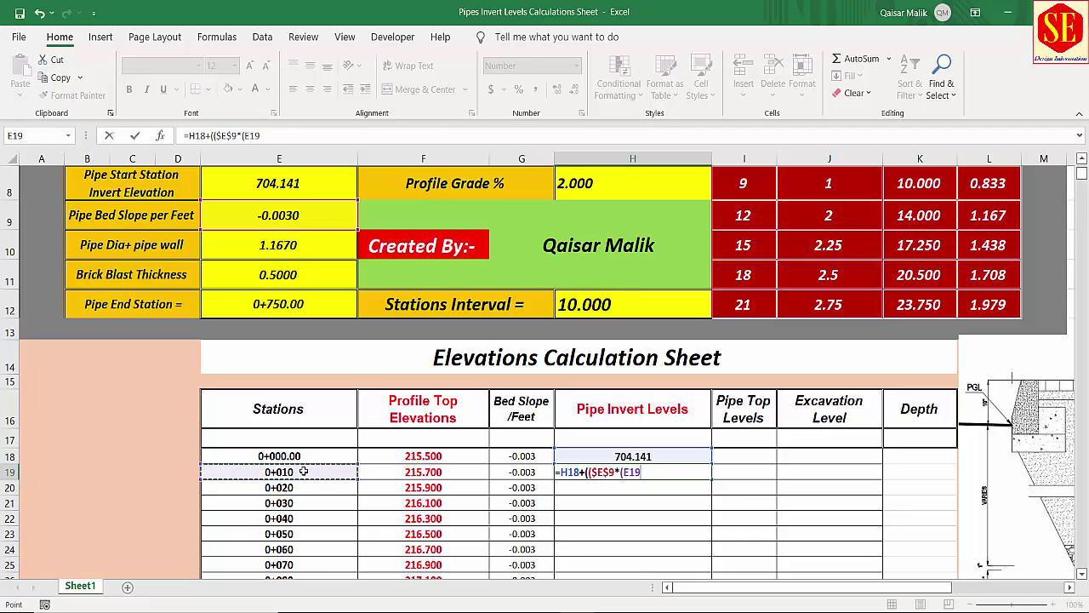
text(-)
click(308, 455)
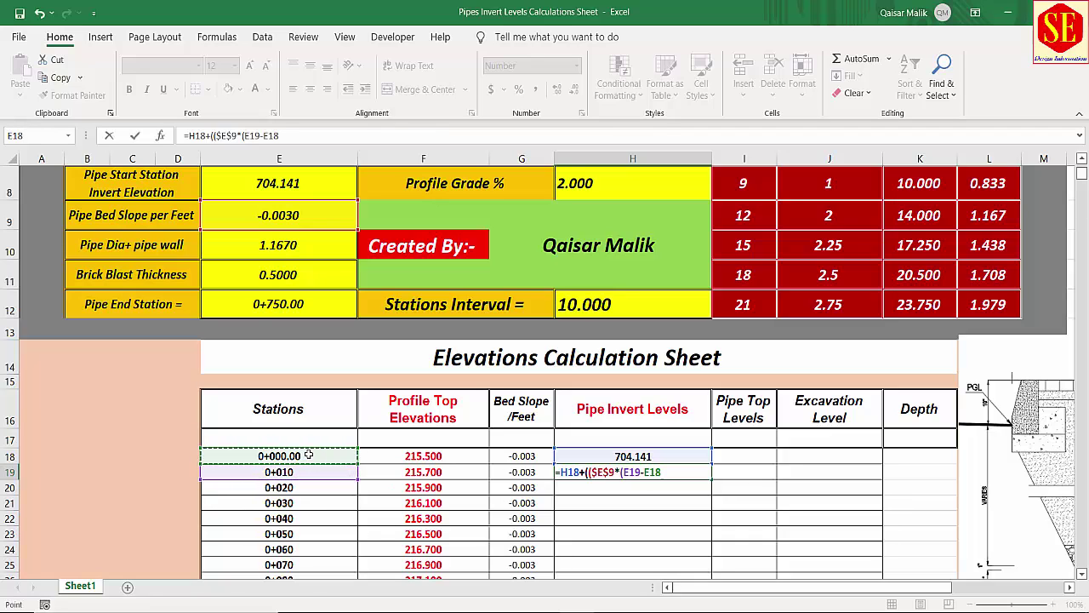
text())
text())
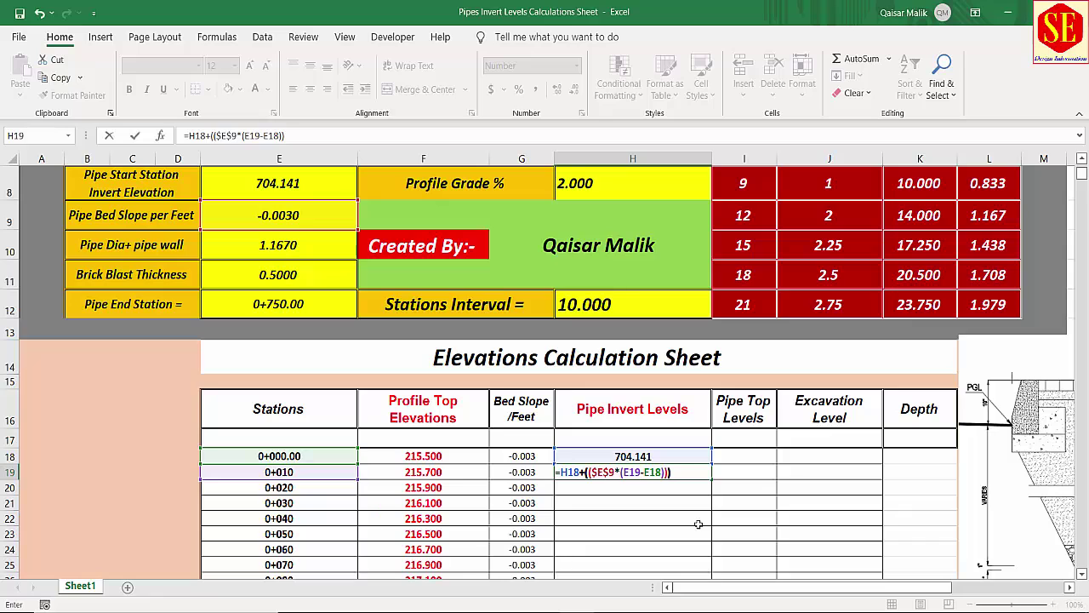
key(Return)
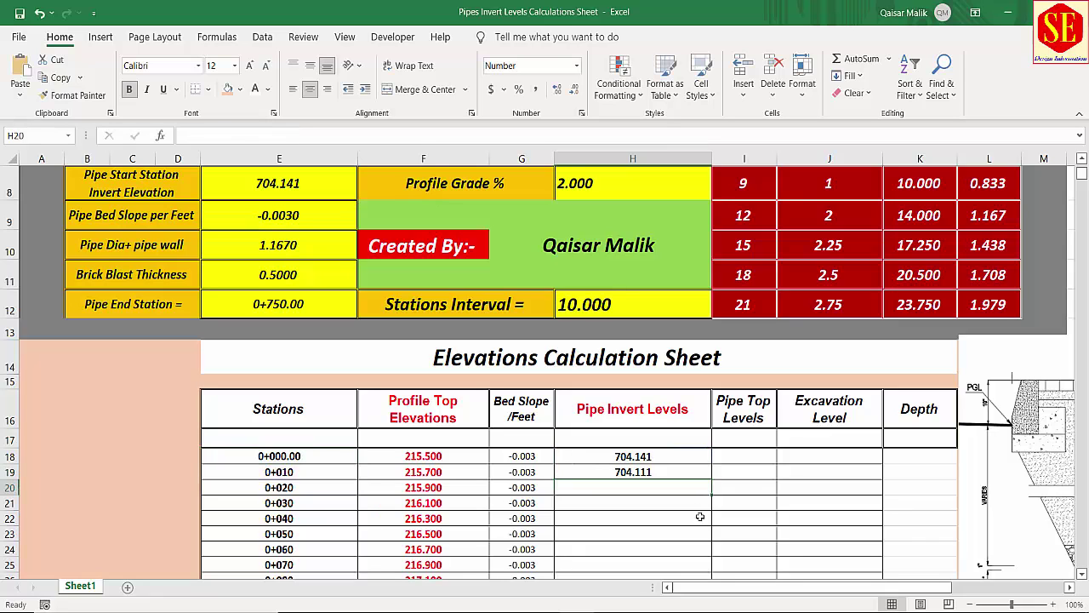
- Review the bed slope formulas in G18:G19 and invert formulas in H18:H19
click(656, 470)
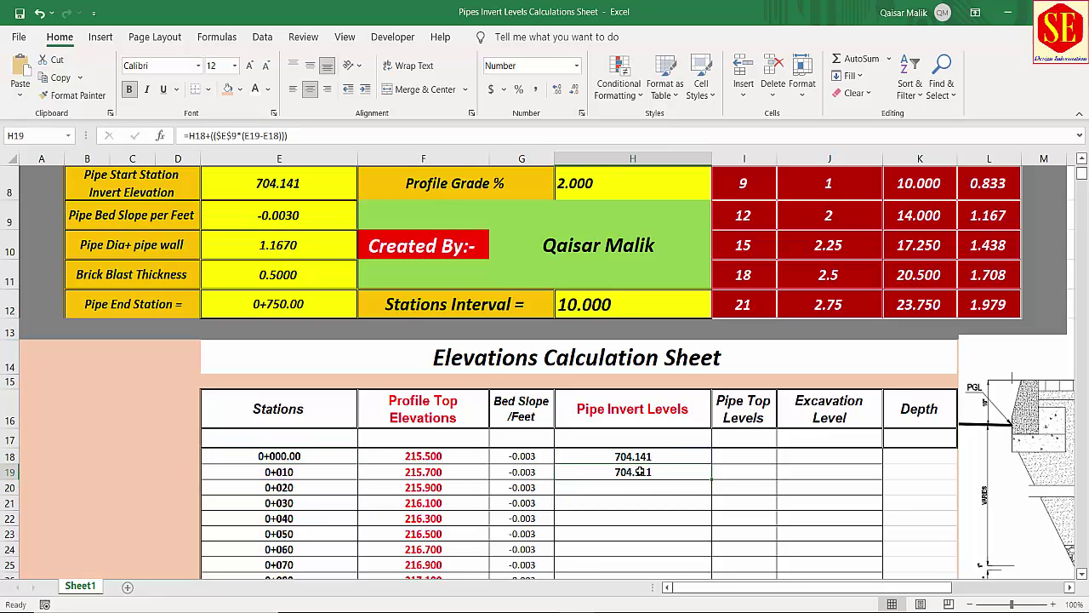
click(523, 472)
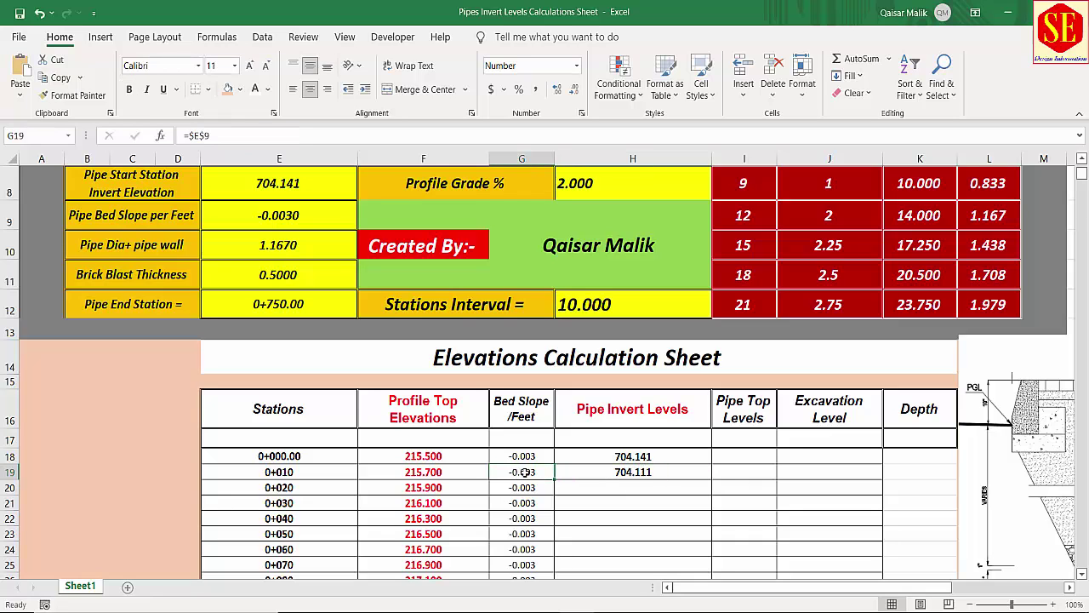
click(625, 458)
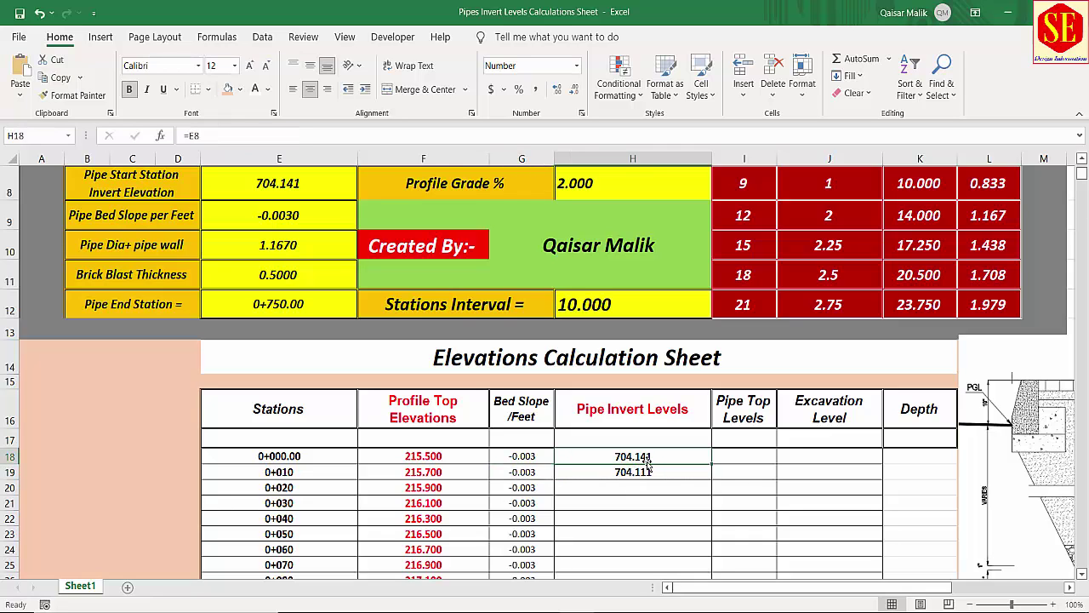
click(536, 459)
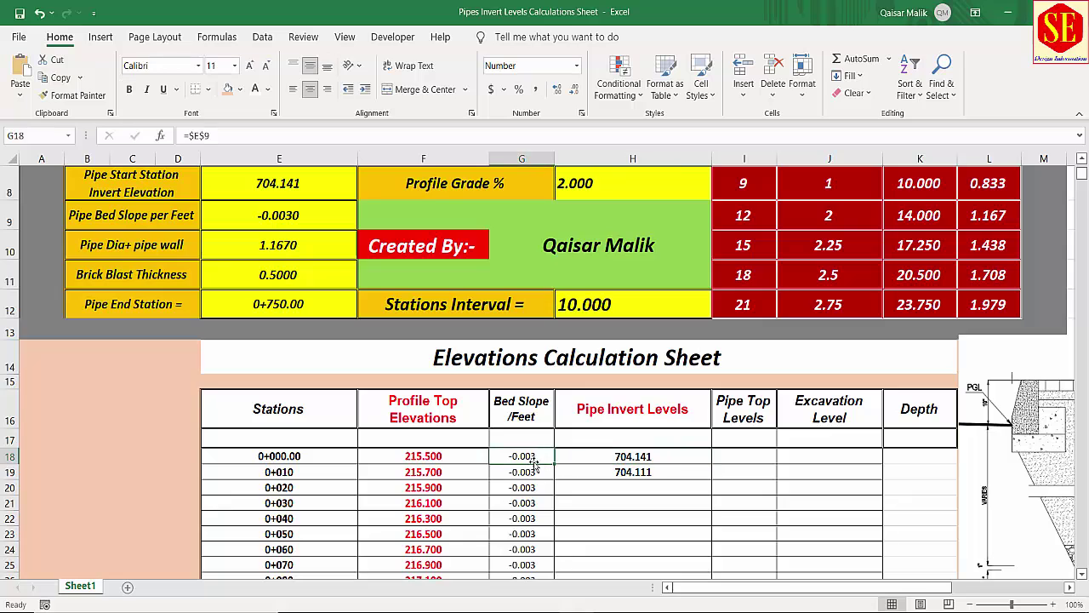
click(634, 475)
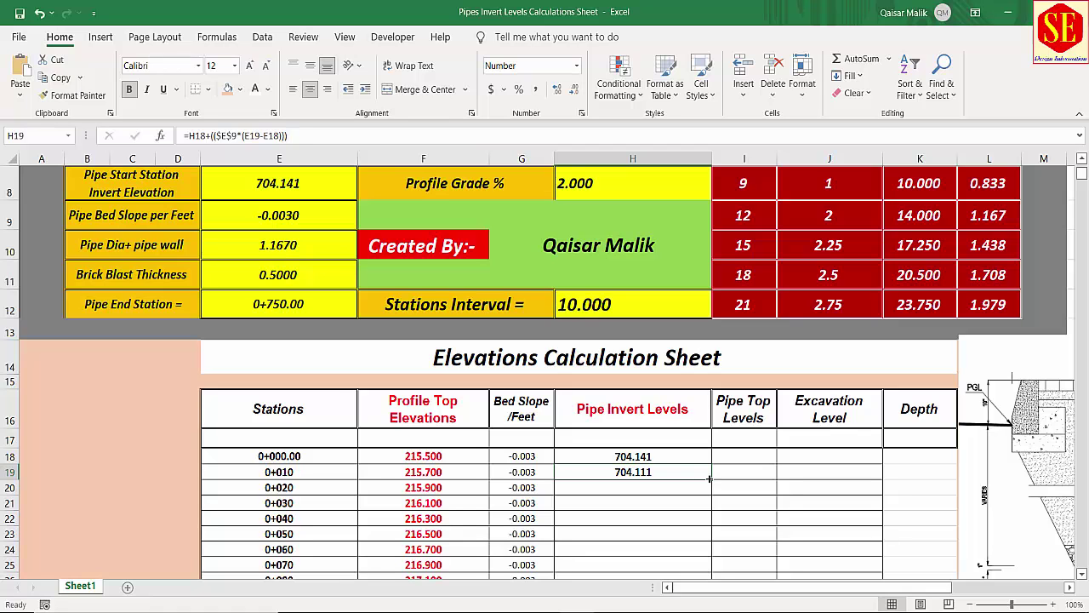
- Copy the H19 invert formula down column H and verify the copy in H26
double_click(710, 479)
scroll(673, 440, down, 4)
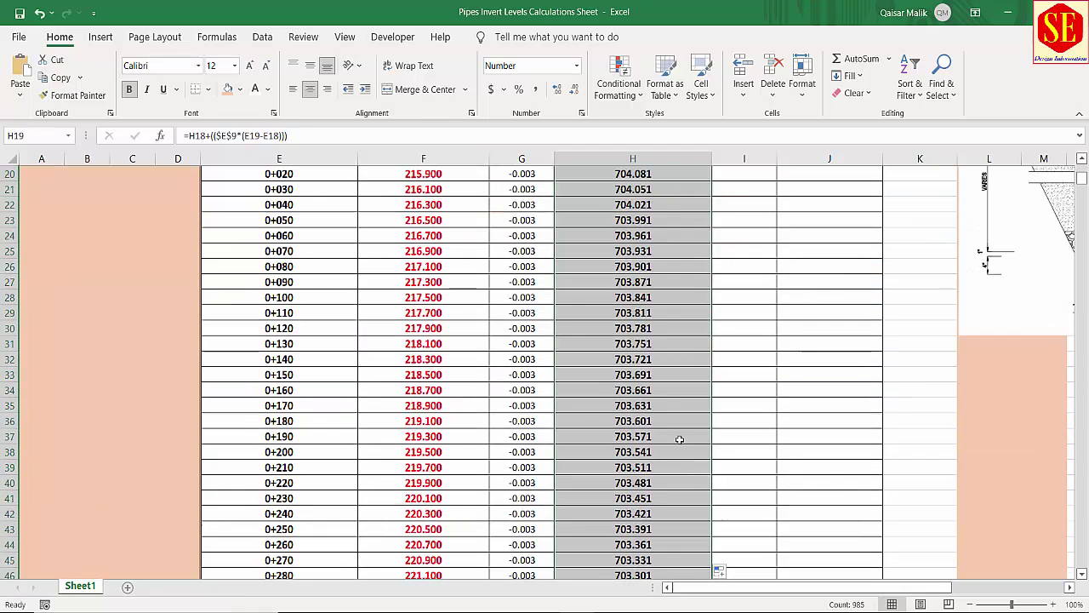
scroll(631, 545, up, 2)
double_click(596, 407)
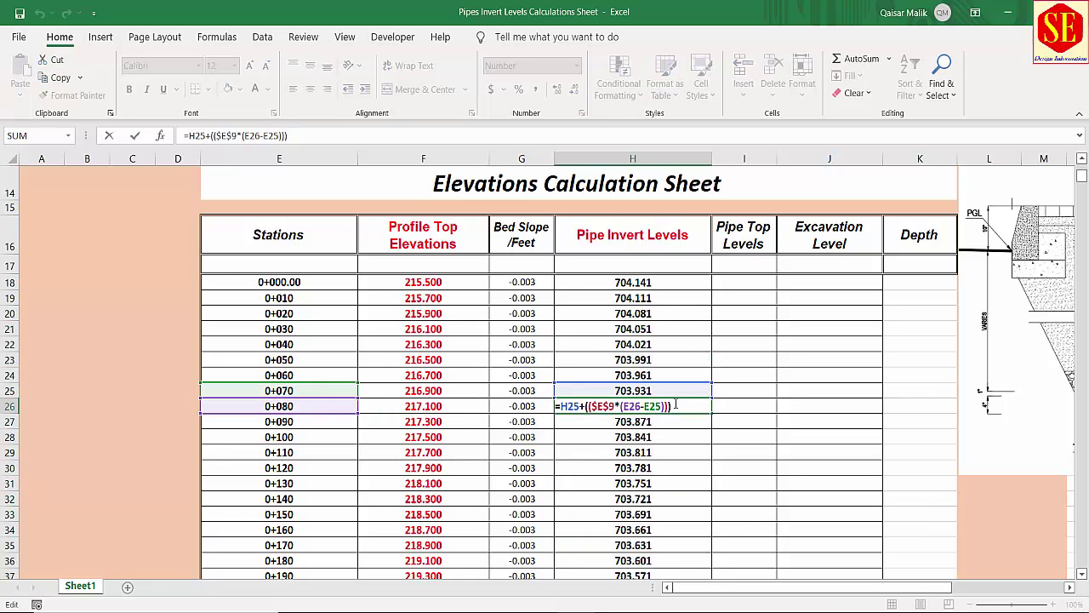
scroll(631, 423, up, 1)
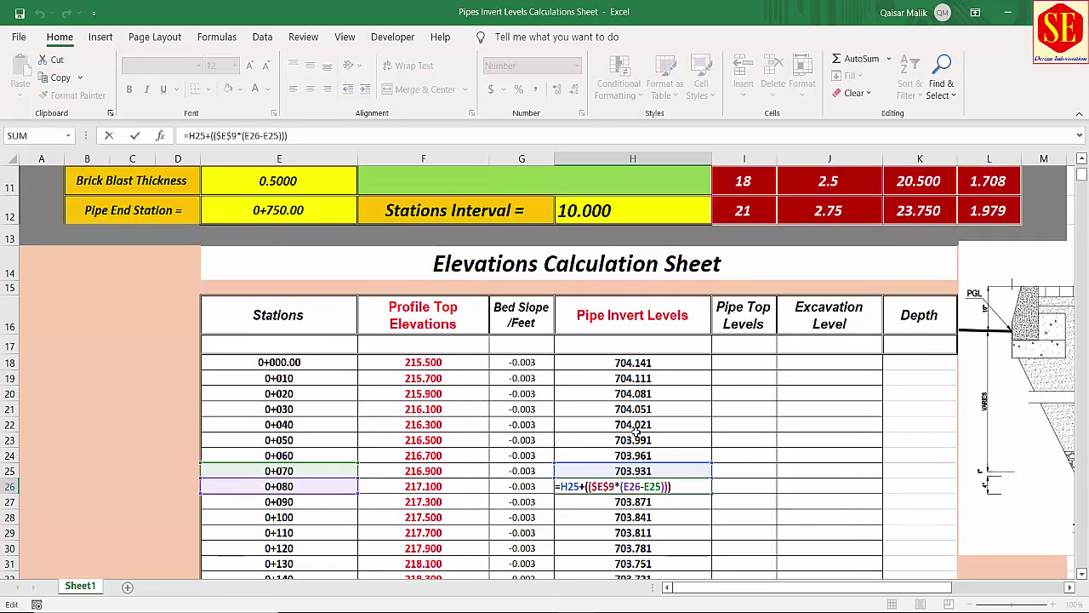
key(Escape)
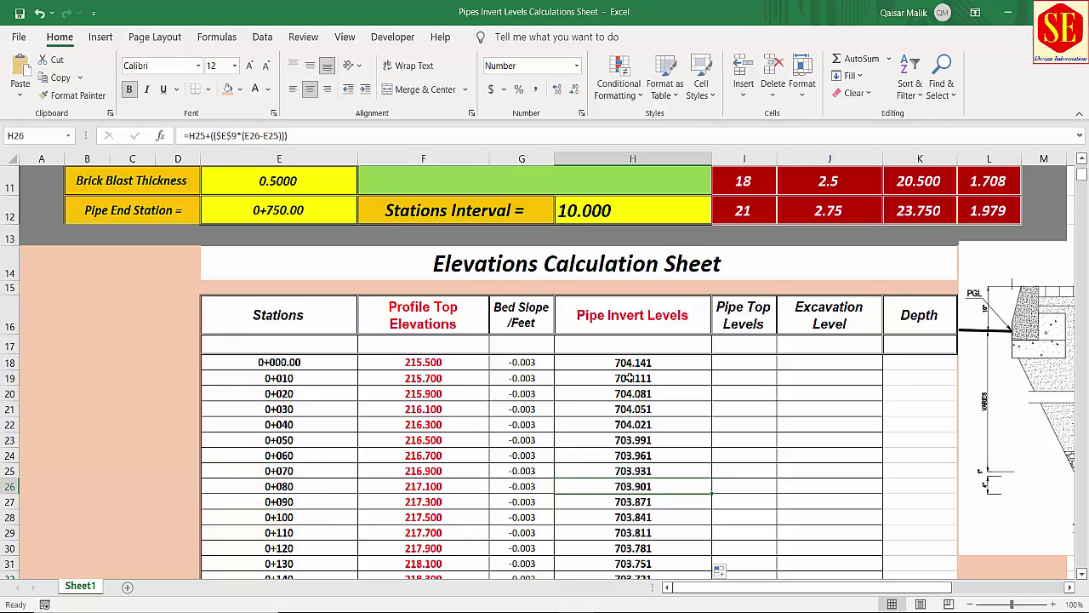
click(752, 360)
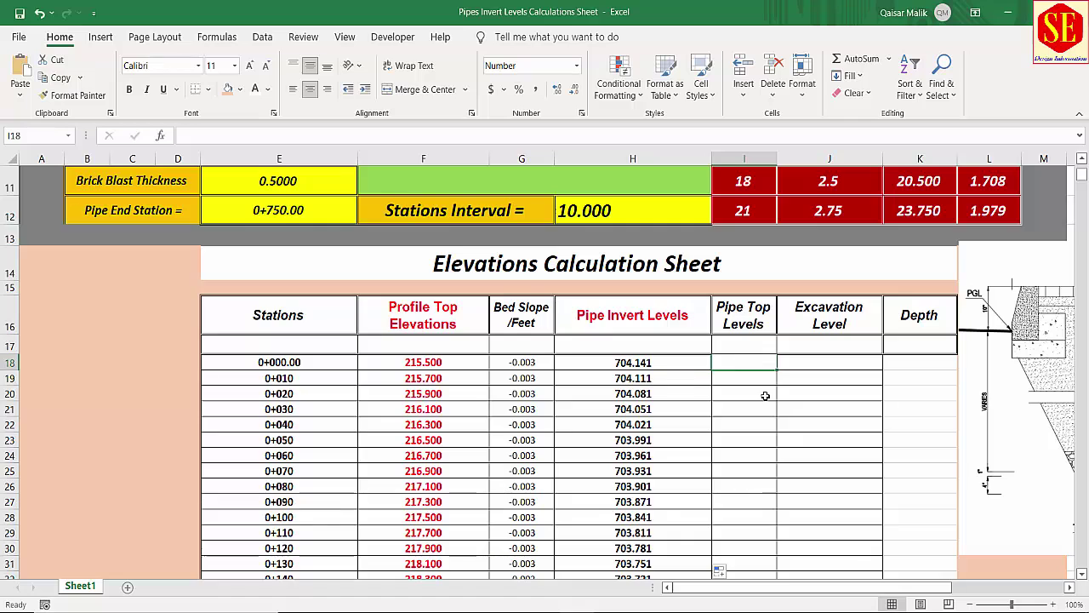
- Enter =H18+$E$10 in I18 for a first pipe top level of 705.308
scroll(764, 396, up, 1)
scroll(746, 453, up, 1)
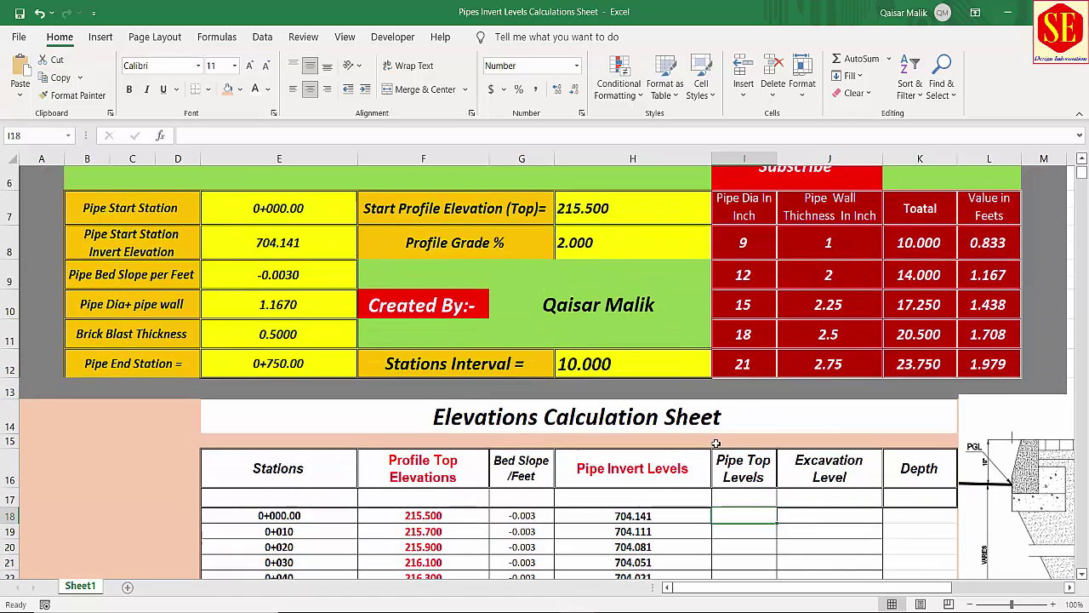
click(278, 329)
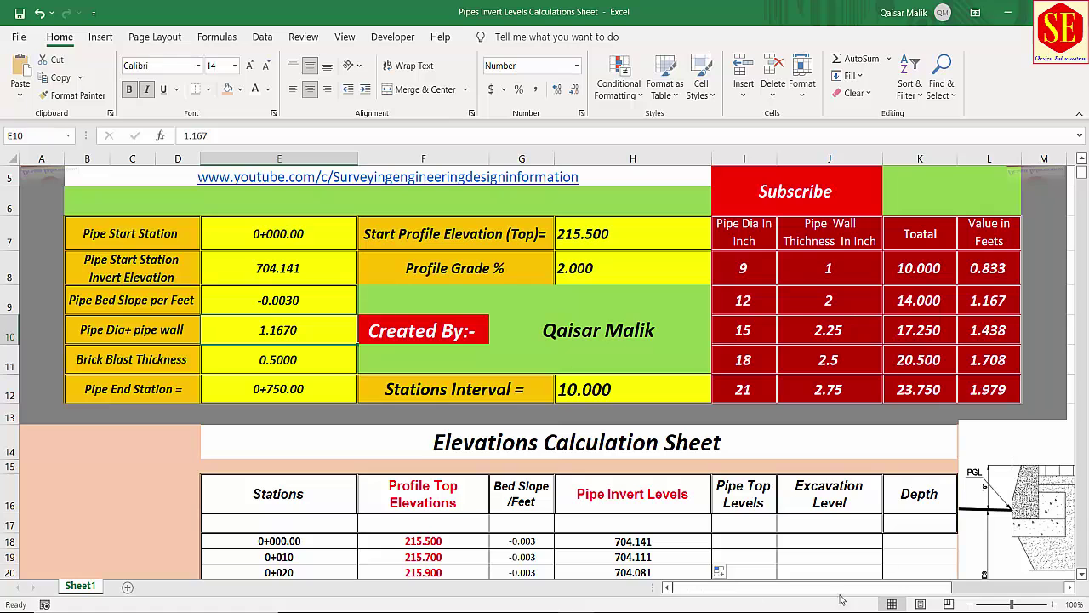
click(749, 545)
scroll(959, 491, down, 1)
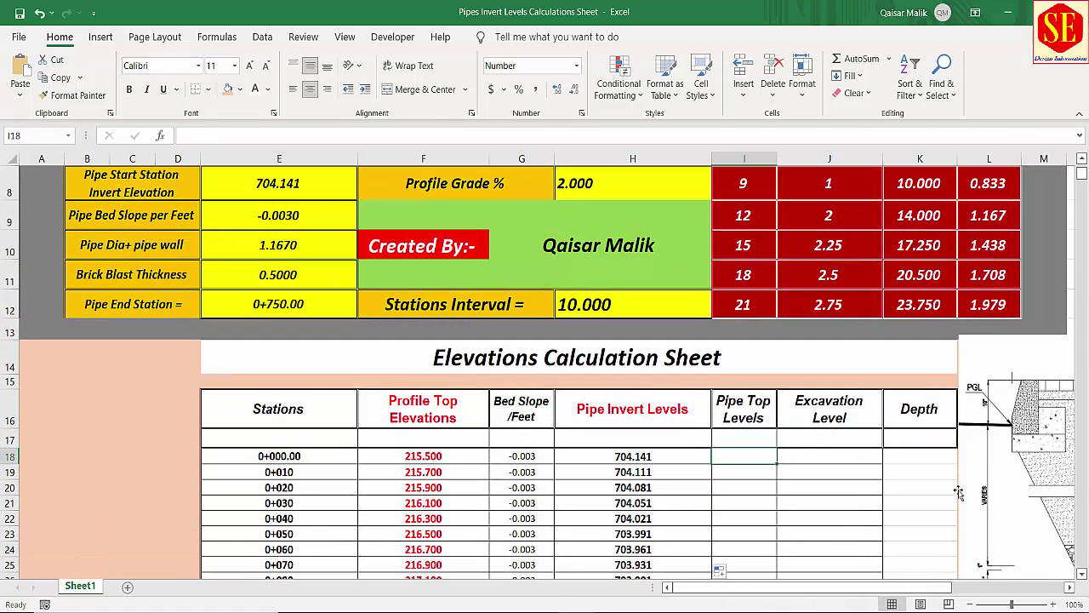
text(=)
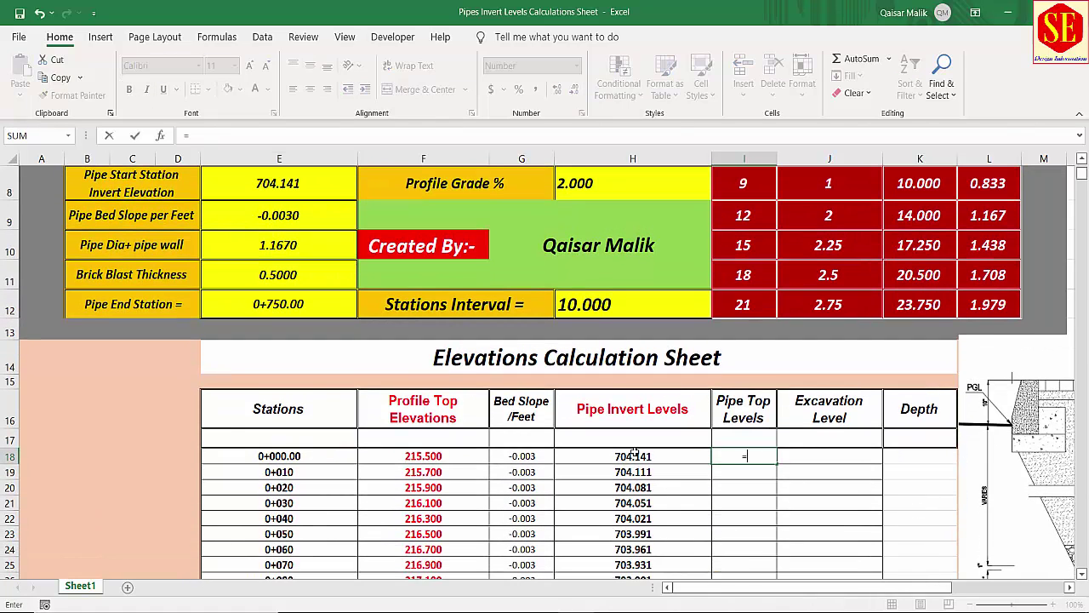
click(634, 455)
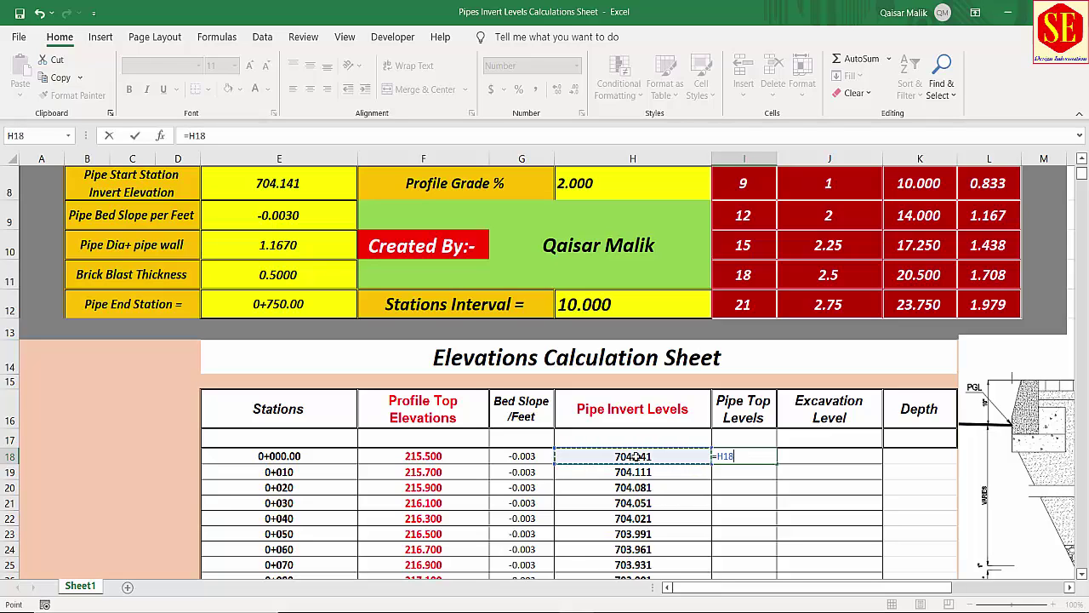
text(+)
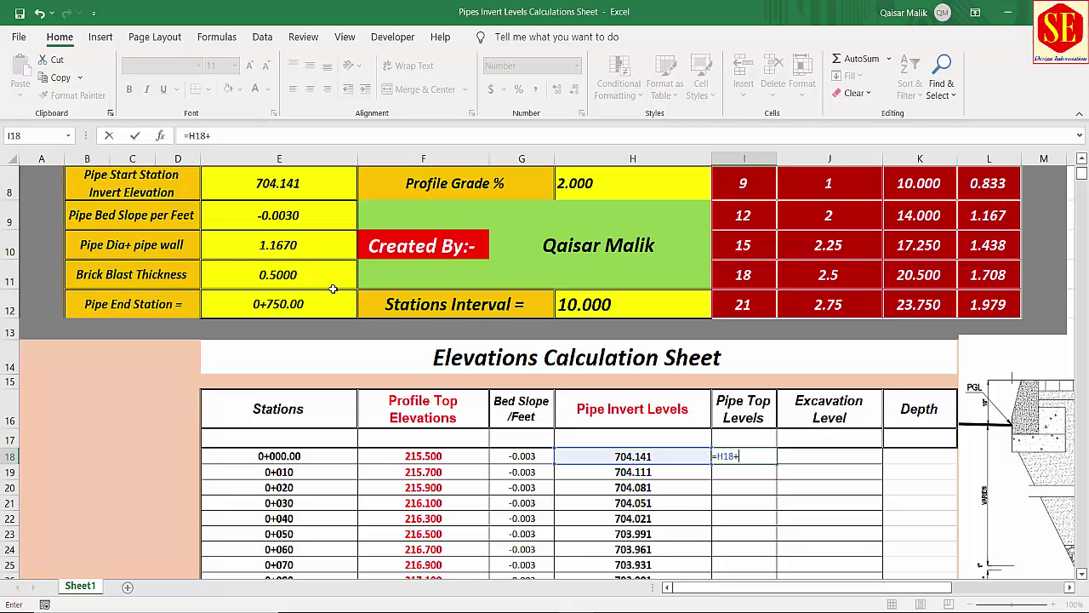
click(279, 246)
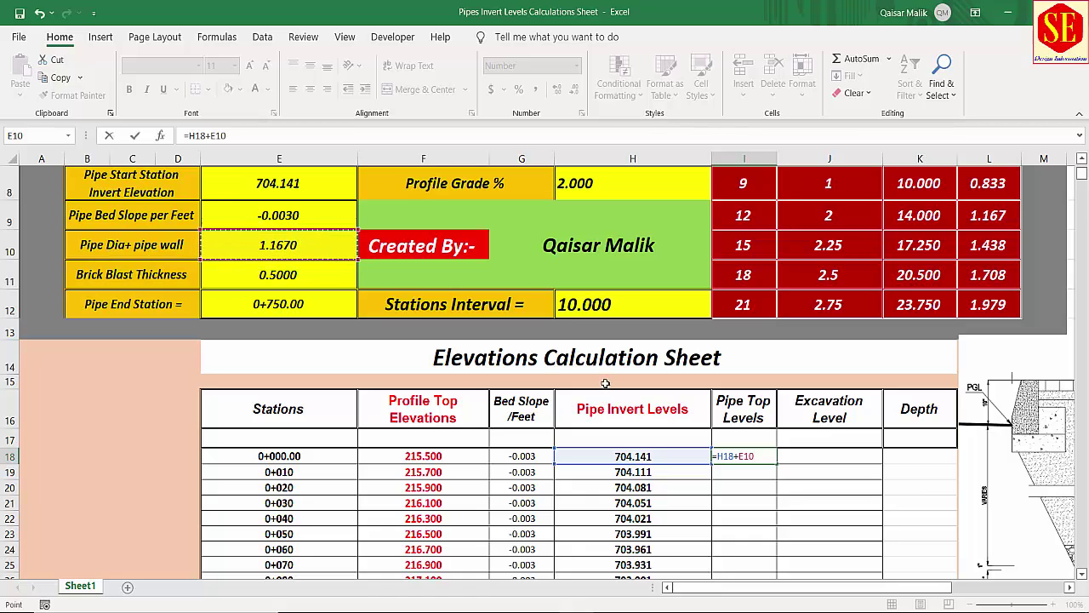
click(742, 456)
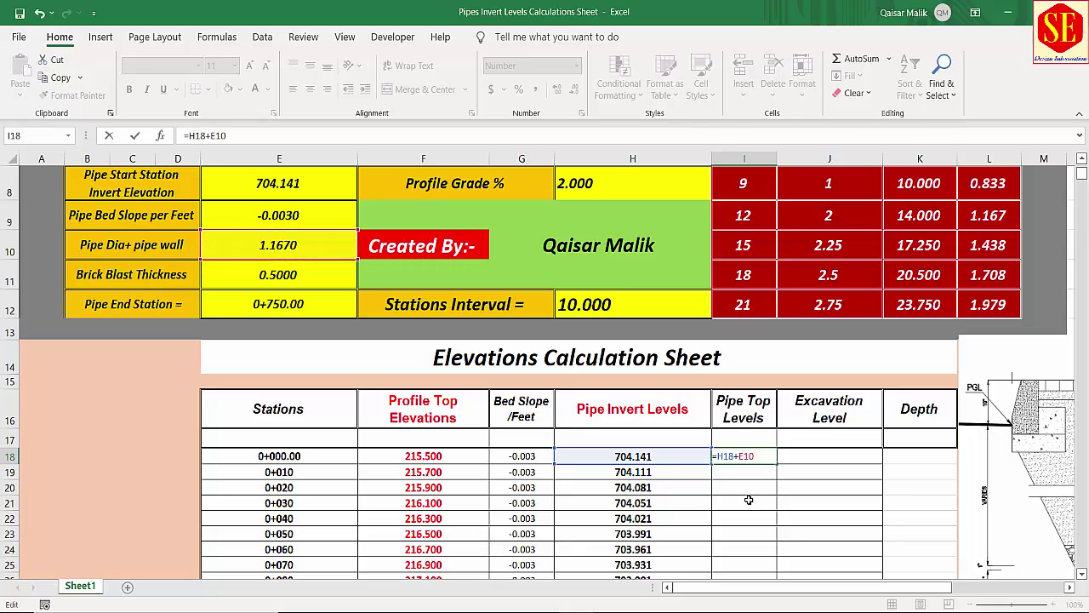
key(F4)
key(ctrl+Return)
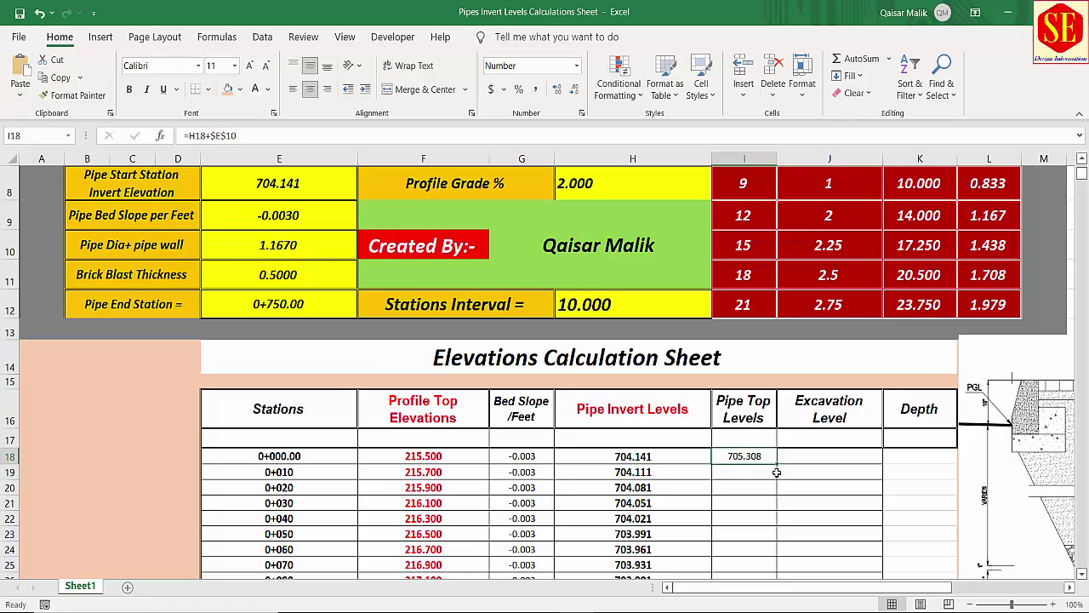
- Copy the I18 pipe top formula down column I and check the filled values
double_click(777, 463)
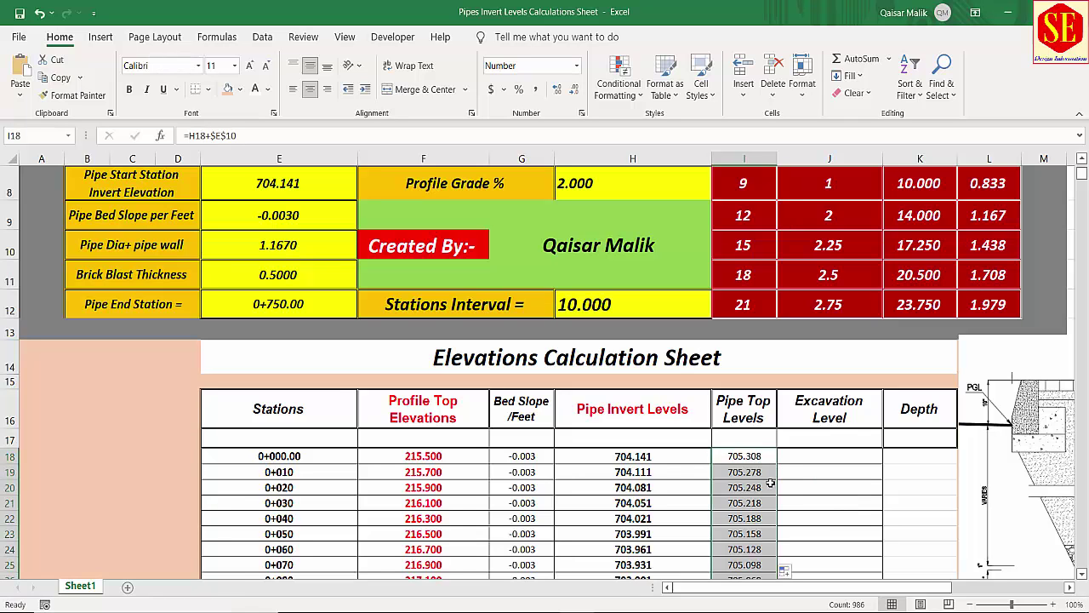
scroll(772, 536, down, 1)
scroll(771, 531, down, 2)
scroll(768, 519, up, 3)
scroll(765, 512, down, 2)
scroll(765, 512, down, 10)
scroll(762, 515, down, 2)
scroll(758, 523, down, 6)
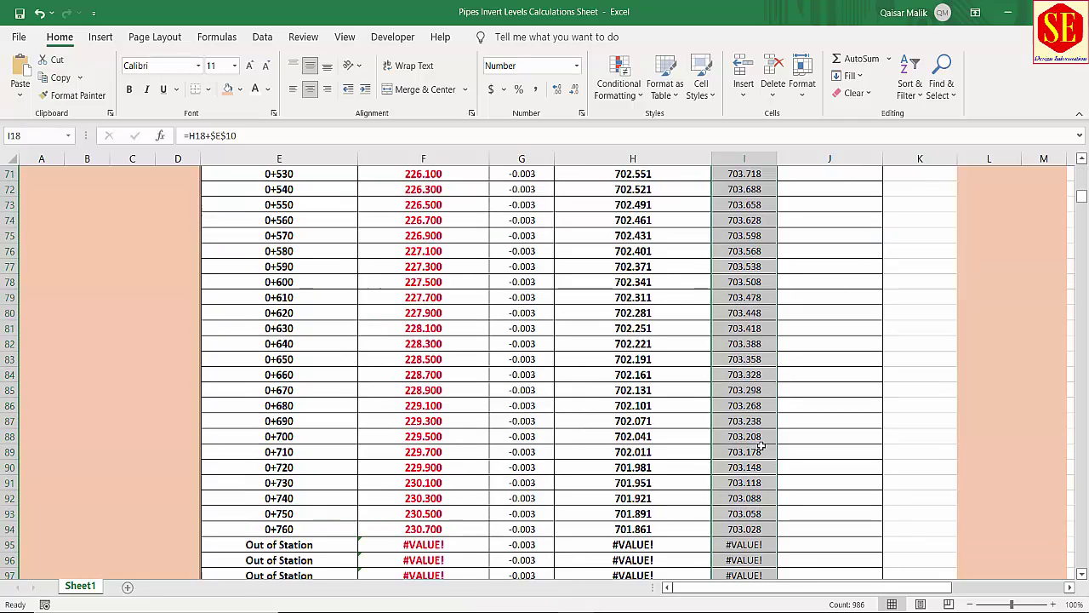
scroll(760, 477, up, 14)
scroll(760, 475, up, 7)
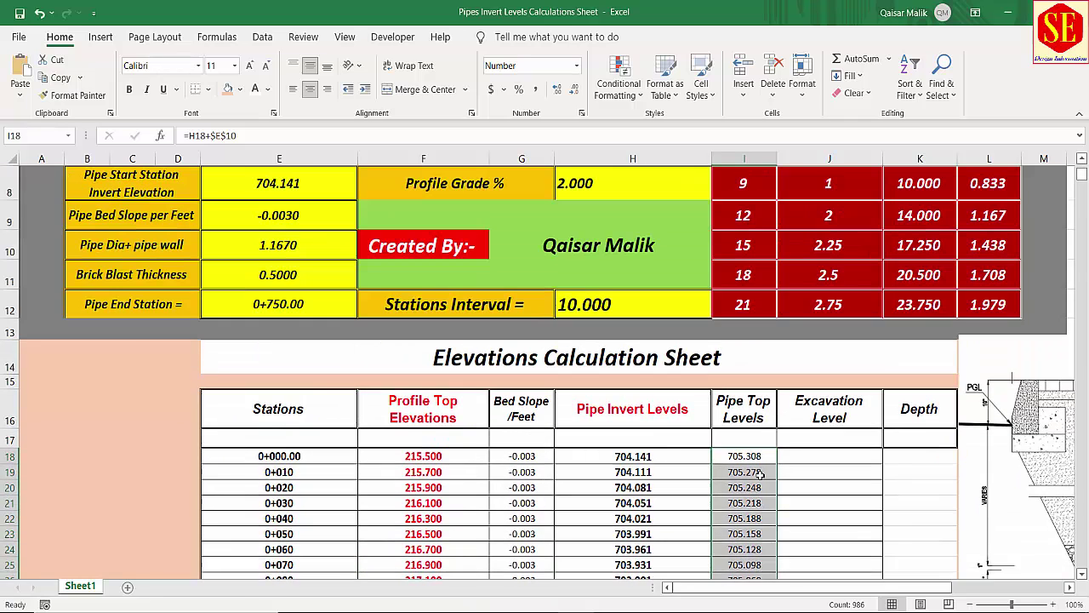
click(818, 457)
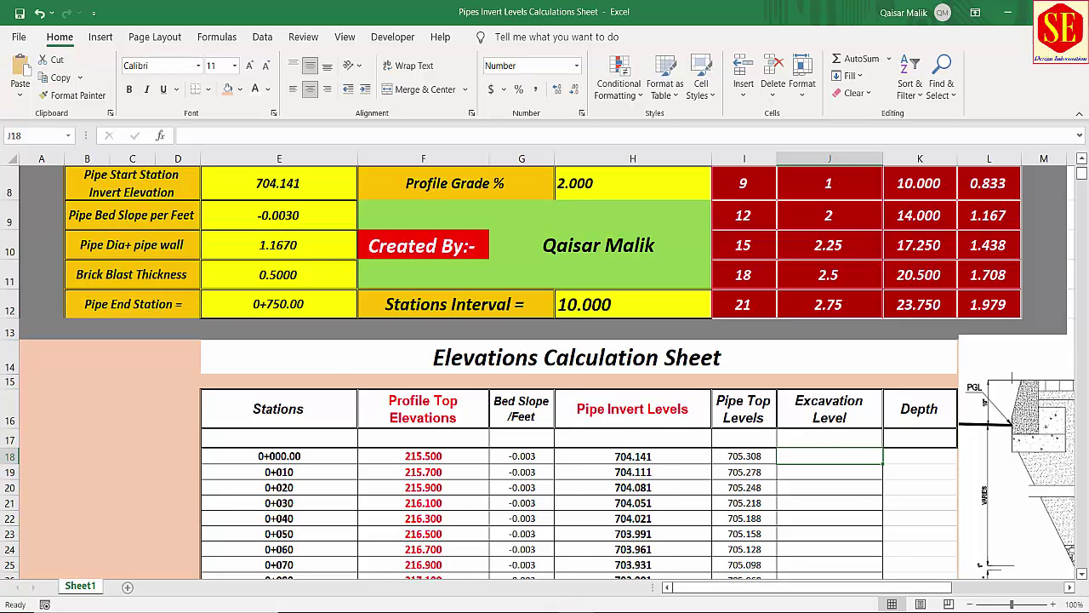
key(alt+Tab)
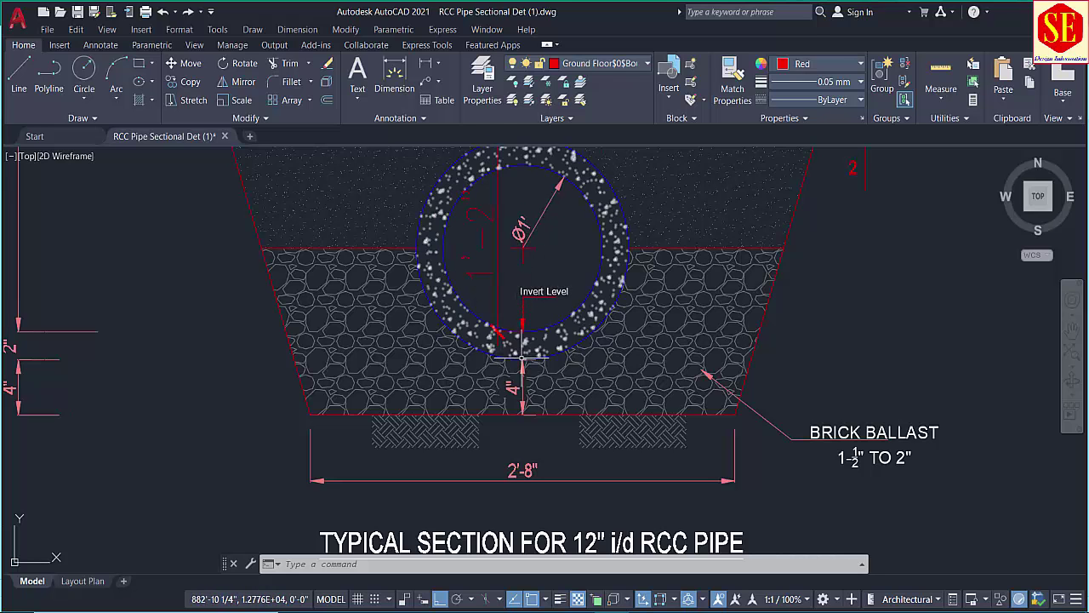
- Zoom and pan the pipe section onto the invert level and brick ballast bed
scroll(523, 344, up, 2)
scroll(519, 383, down, 2)
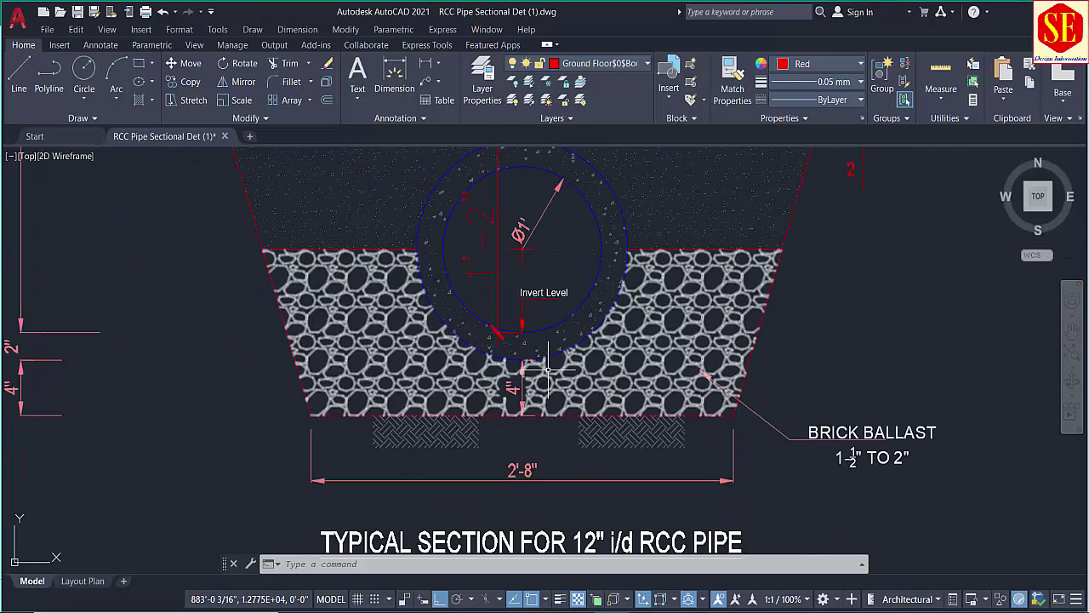
drag(605, 242, 605, 383)
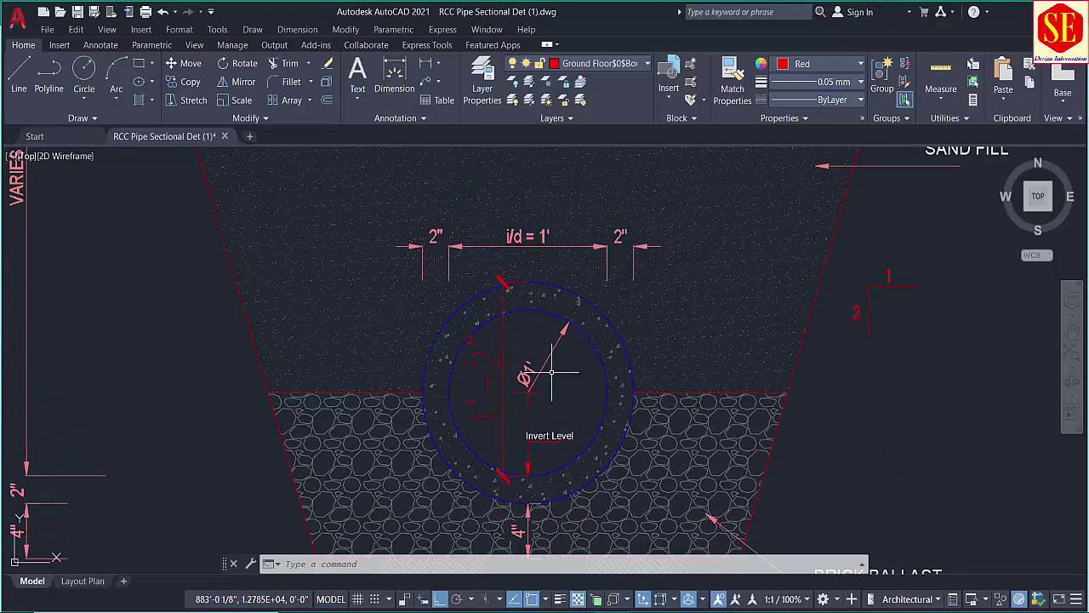
drag(544, 400, 551, 309)
scroll(530, 457, up, 2)
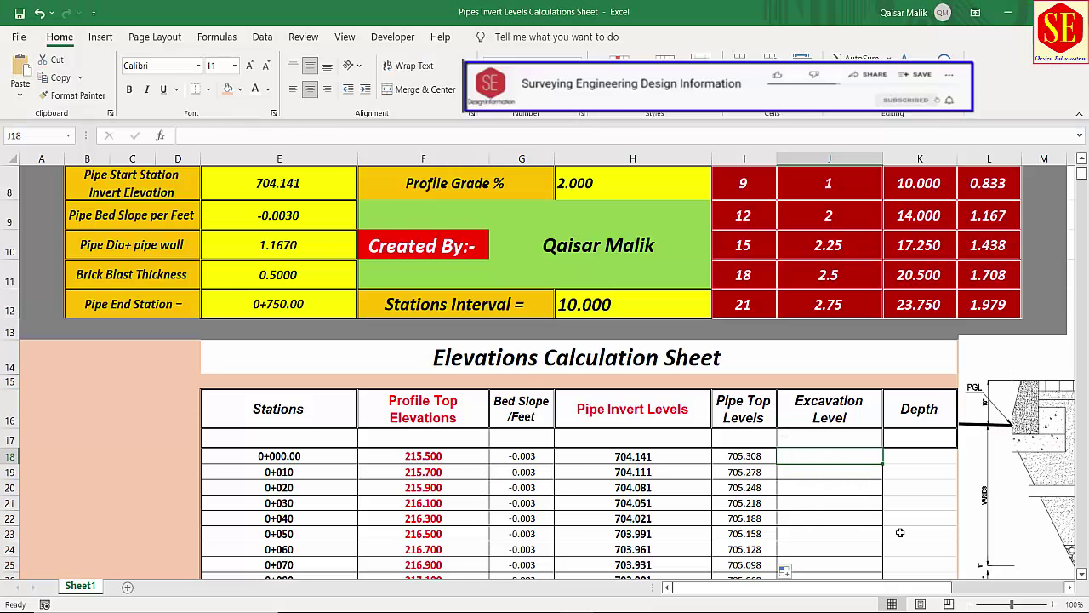
- Enter =H18-$E$11 in J18, giving an excavation level of 703.641
text(=)
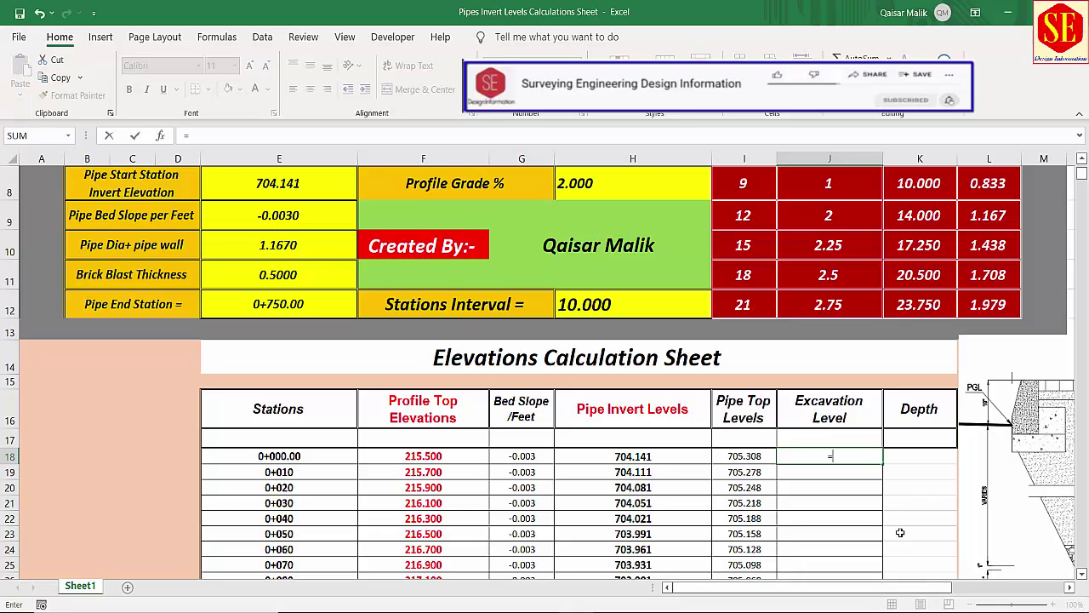
click(637, 457)
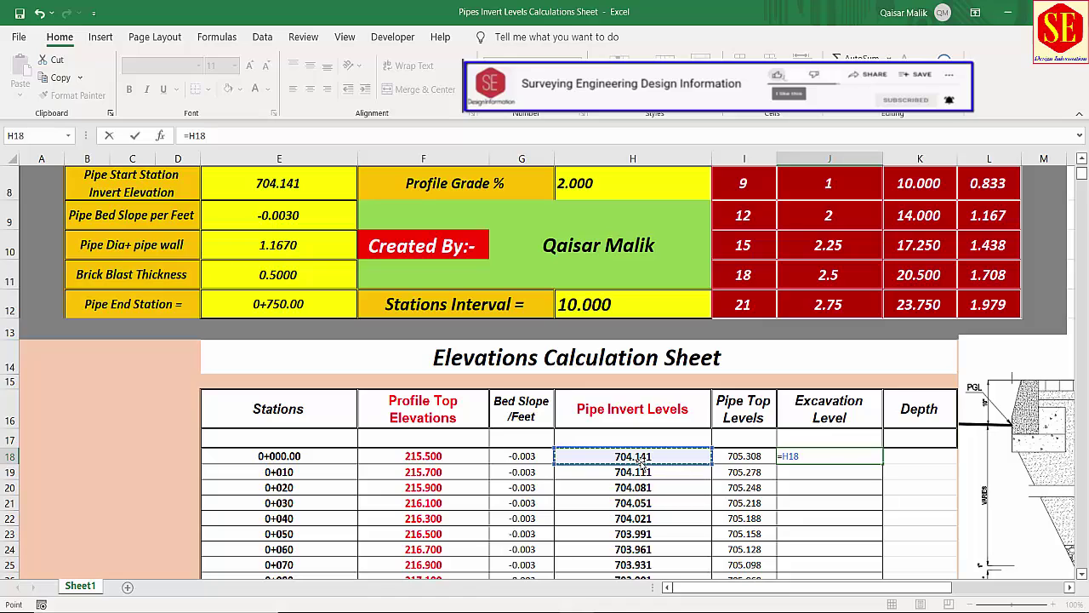
text(-)
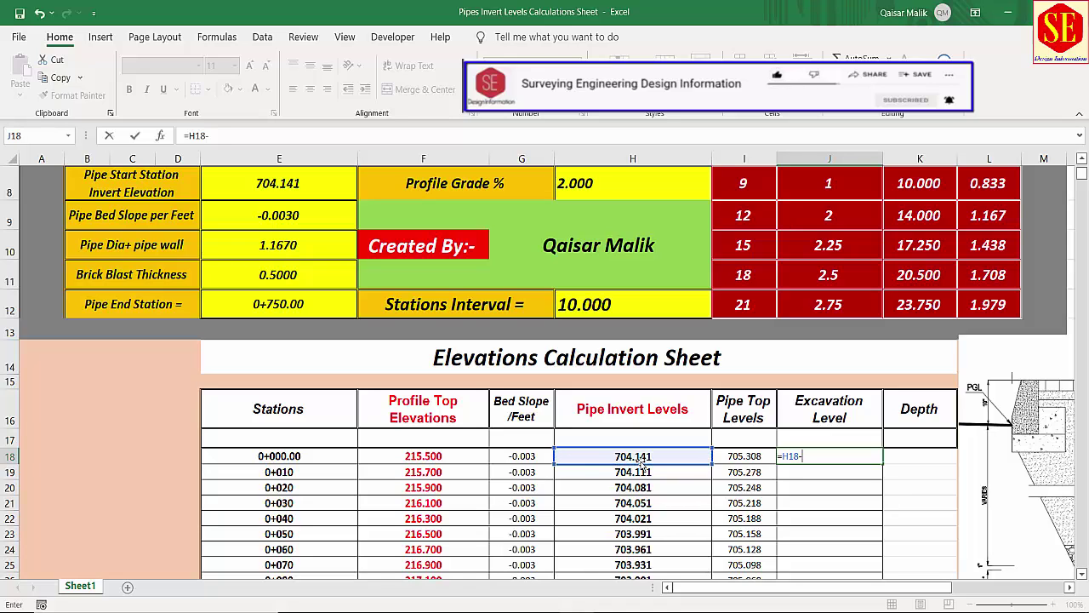
click(264, 275)
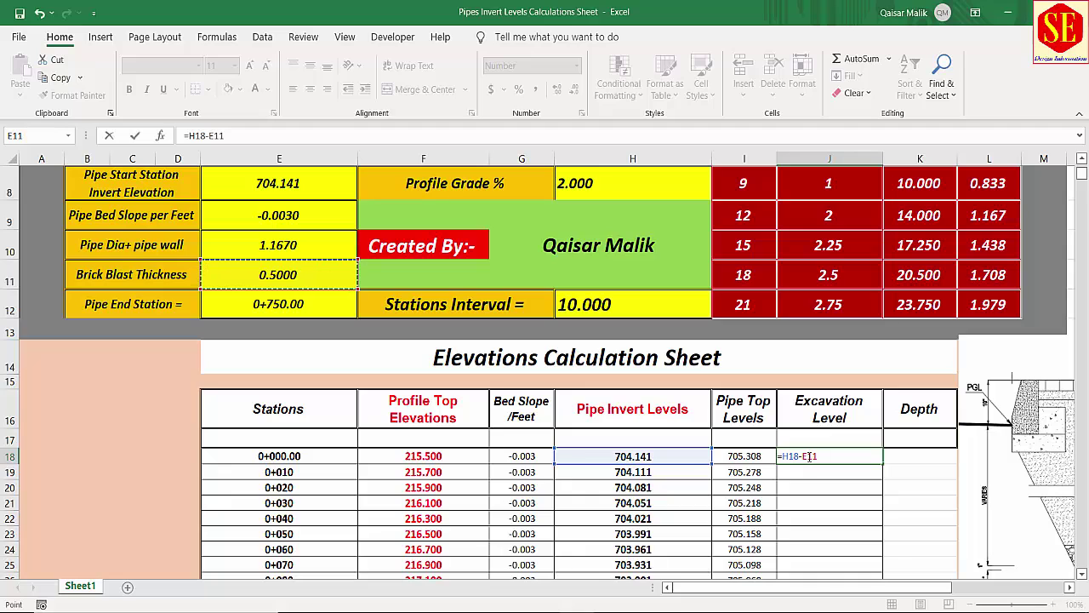
key(F2)
key(F4)
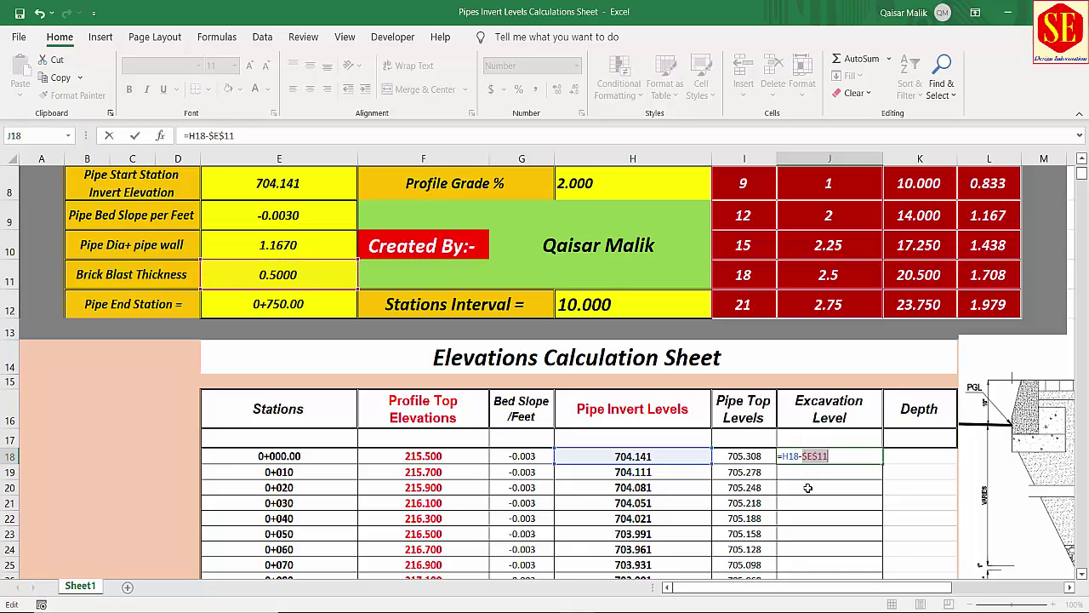
key(Return)
- Drag the J18 excavation formula down column J to every station row
click(827, 457)
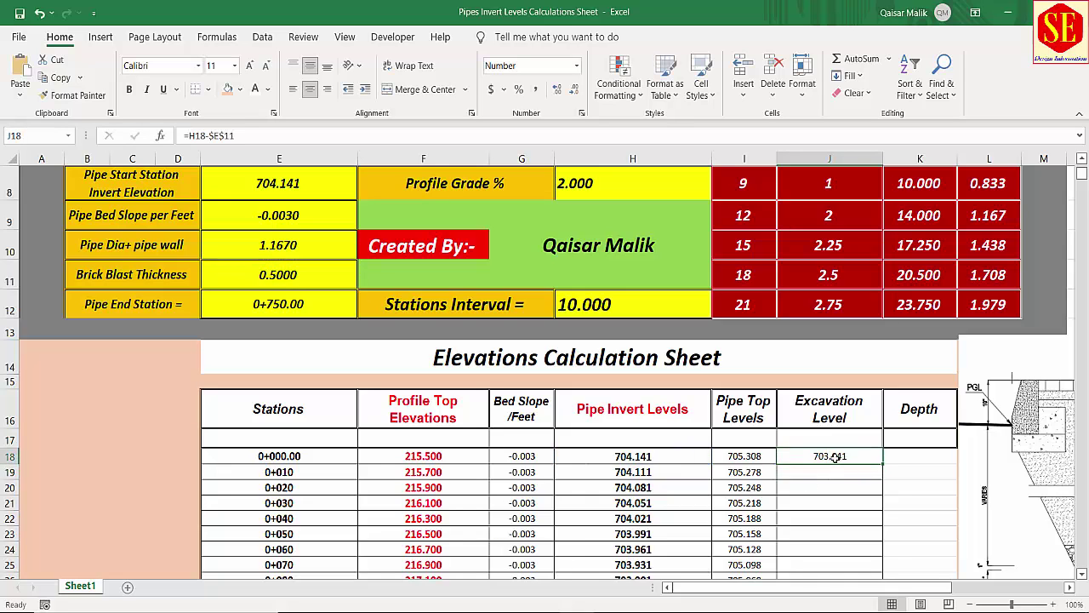
drag(885, 465, 885, 577)
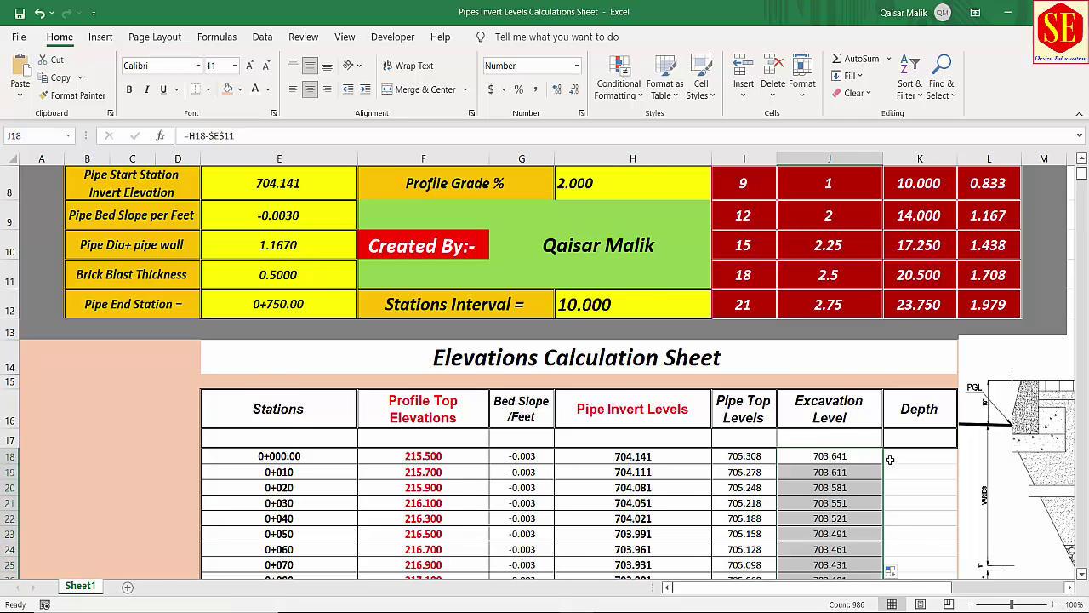
scroll(849, 367, down, 6)
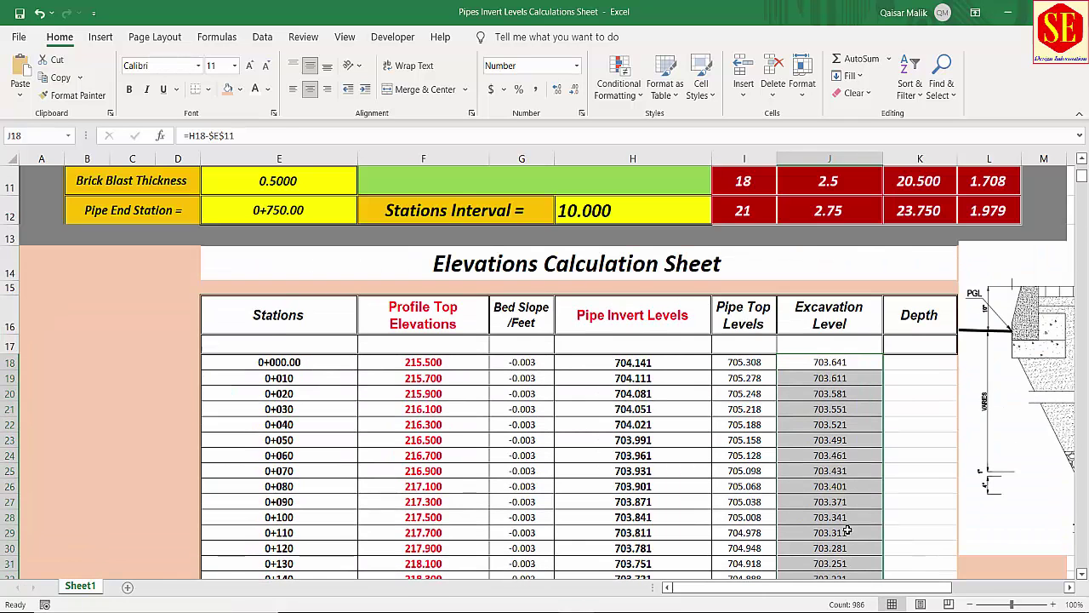
scroll(846, 536, up, 5)
click(625, 364)
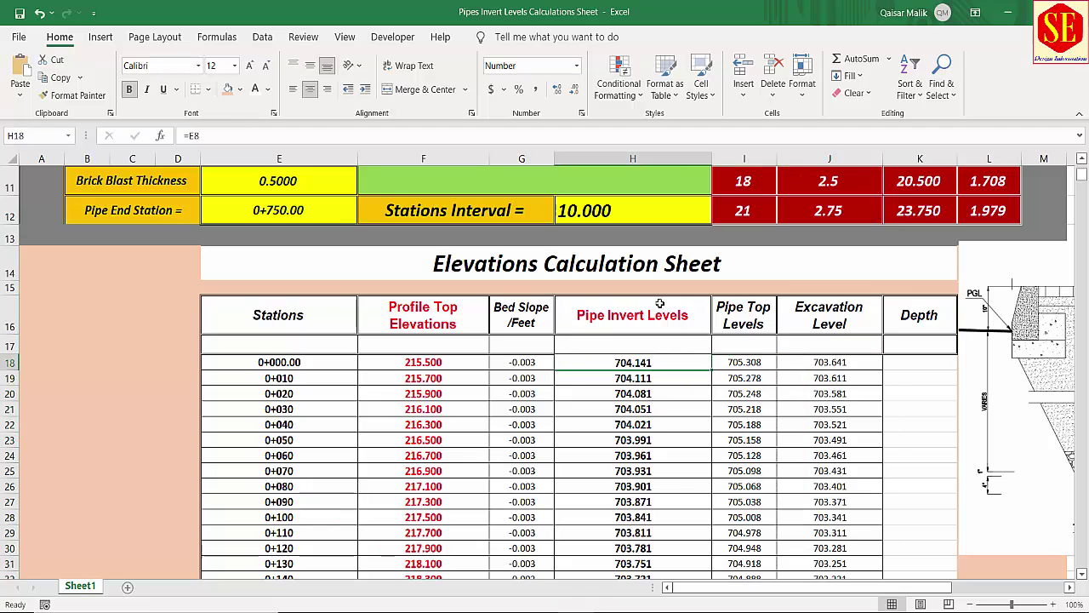
click(745, 362)
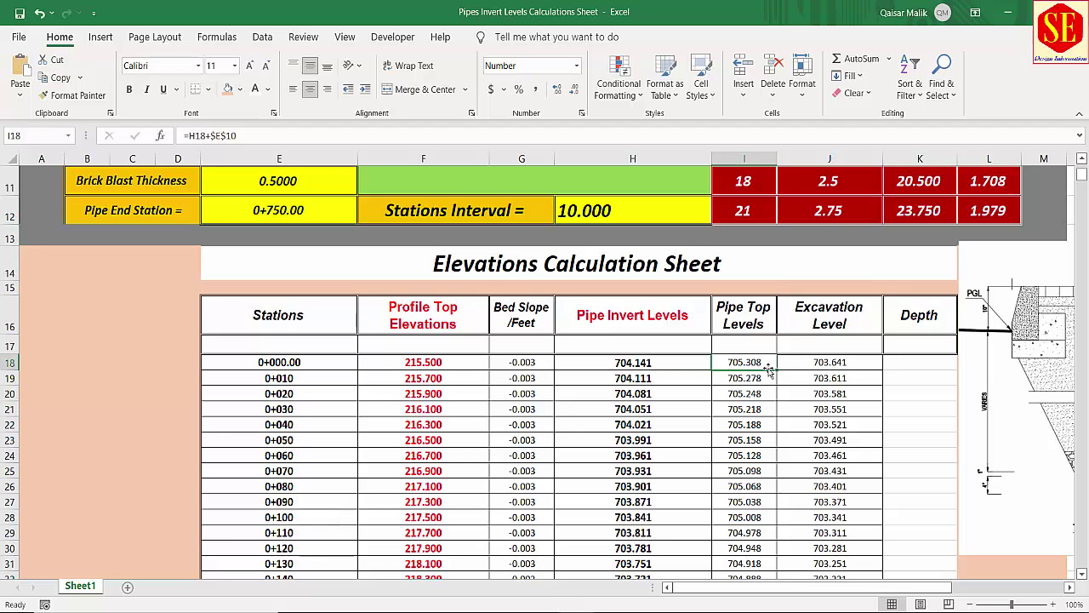
click(743, 381)
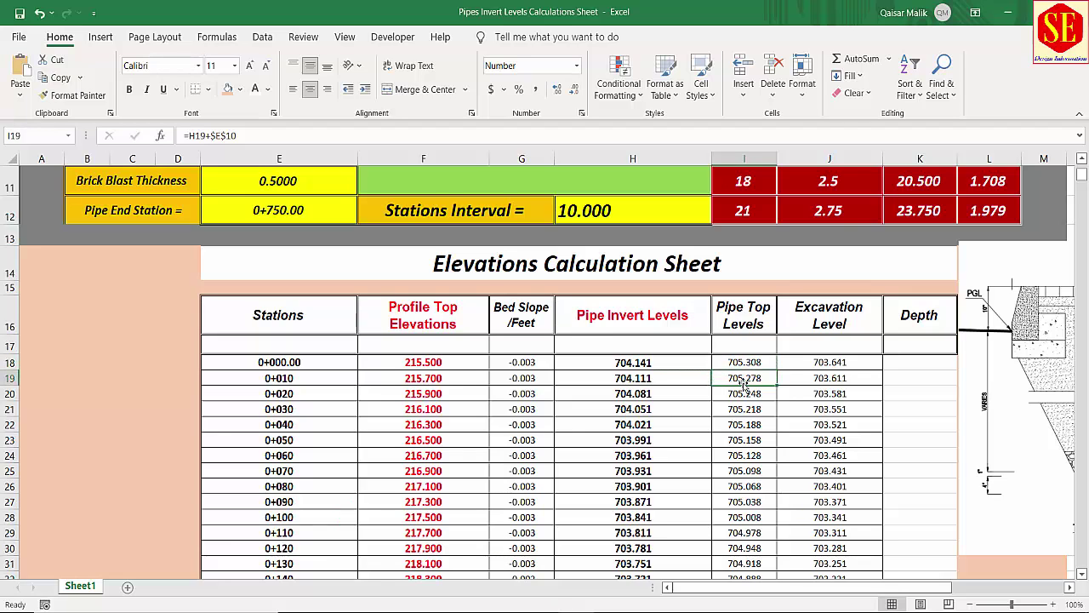
click(743, 389)
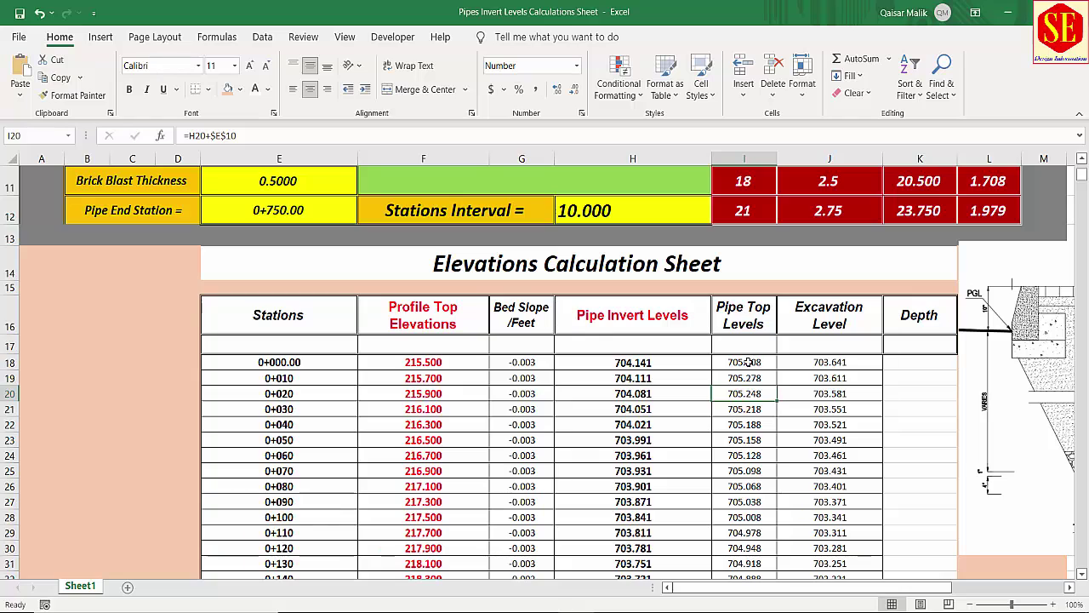
click(744, 410)
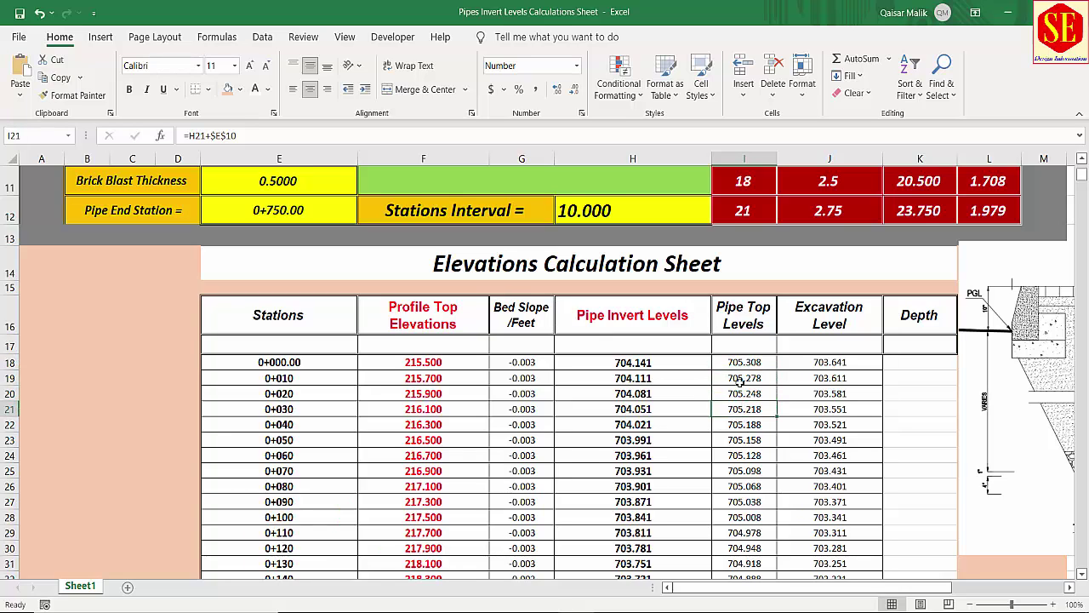
click(742, 363)
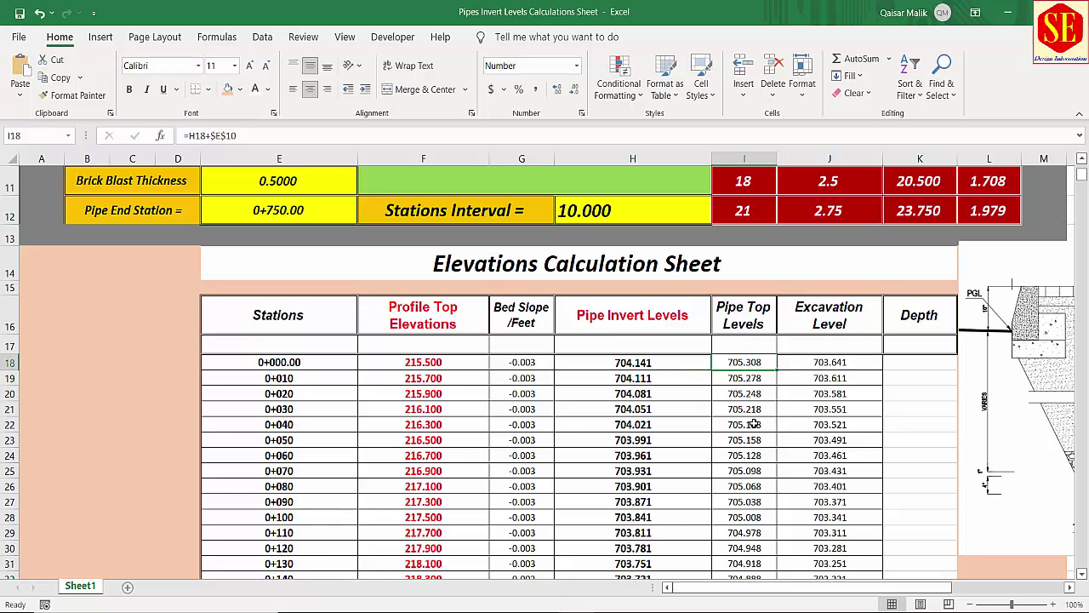
click(829, 362)
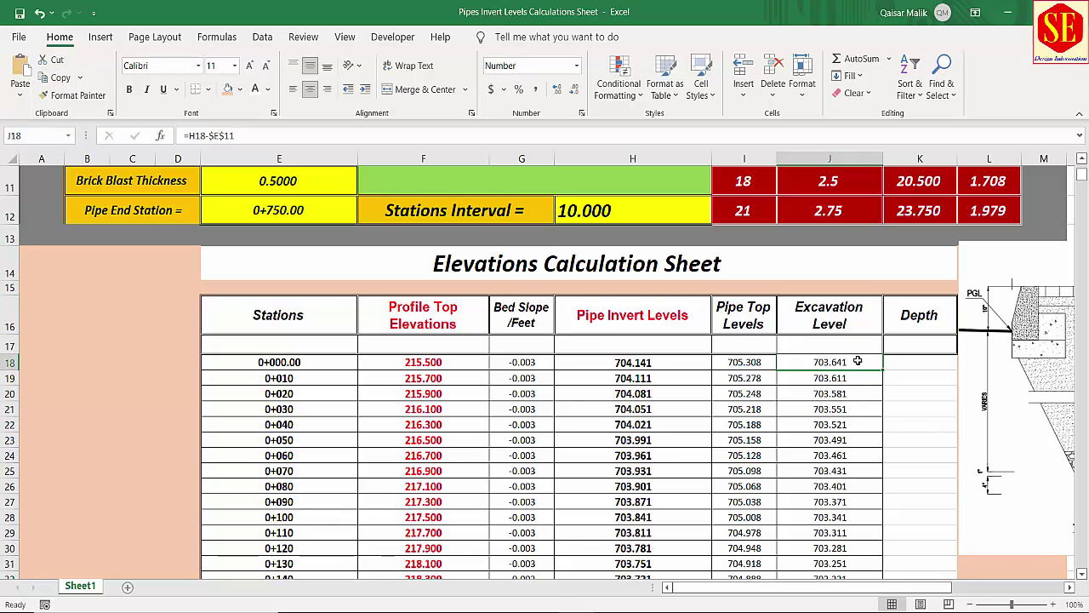
click(920, 363)
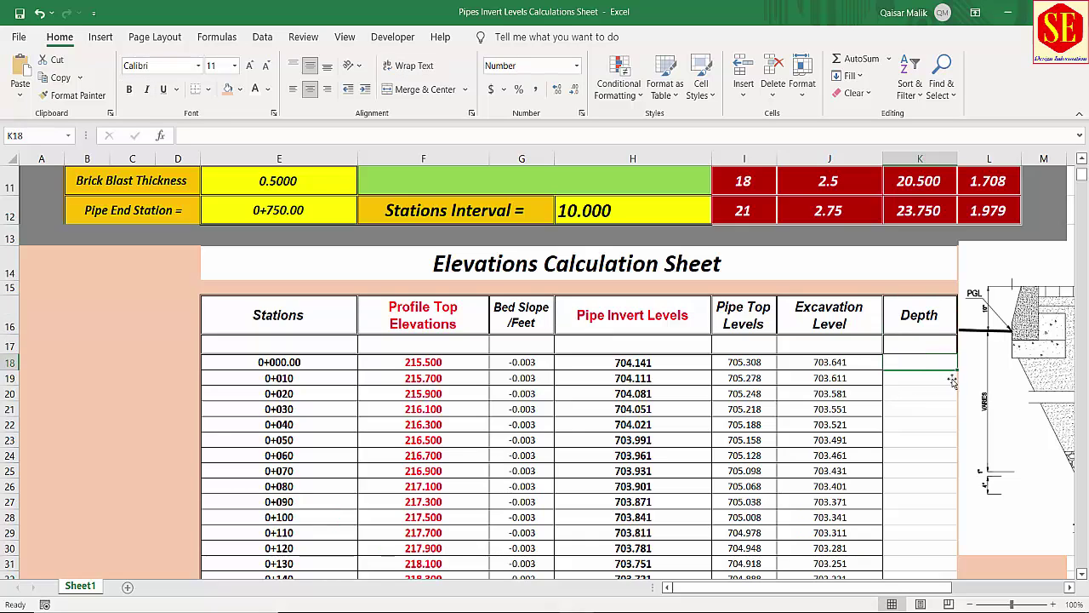
- Enter =F18-J18 in K18 as the first depth
text(=)
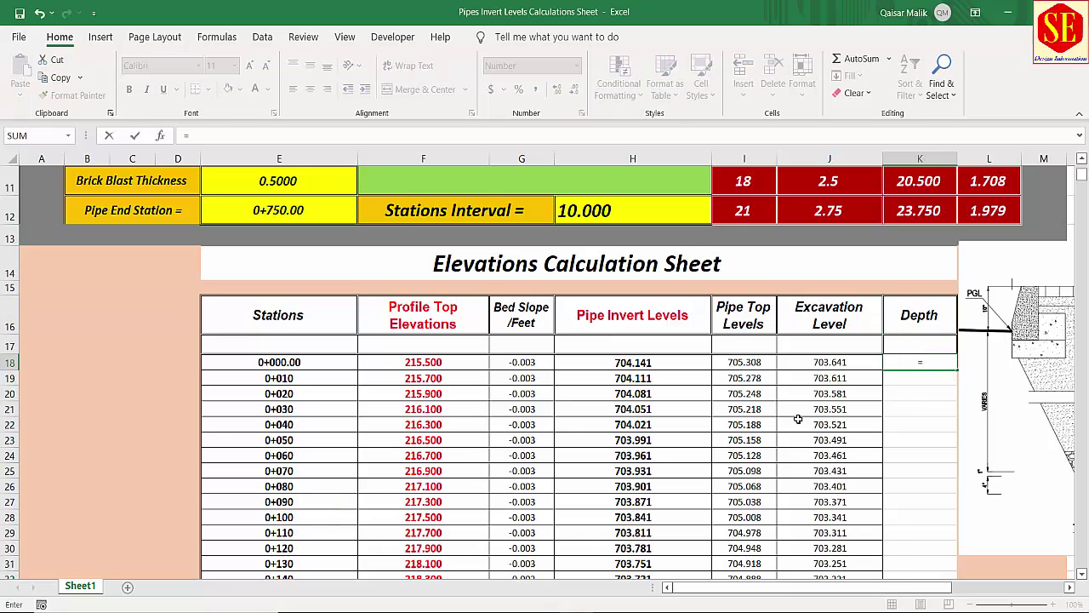
click(423, 362)
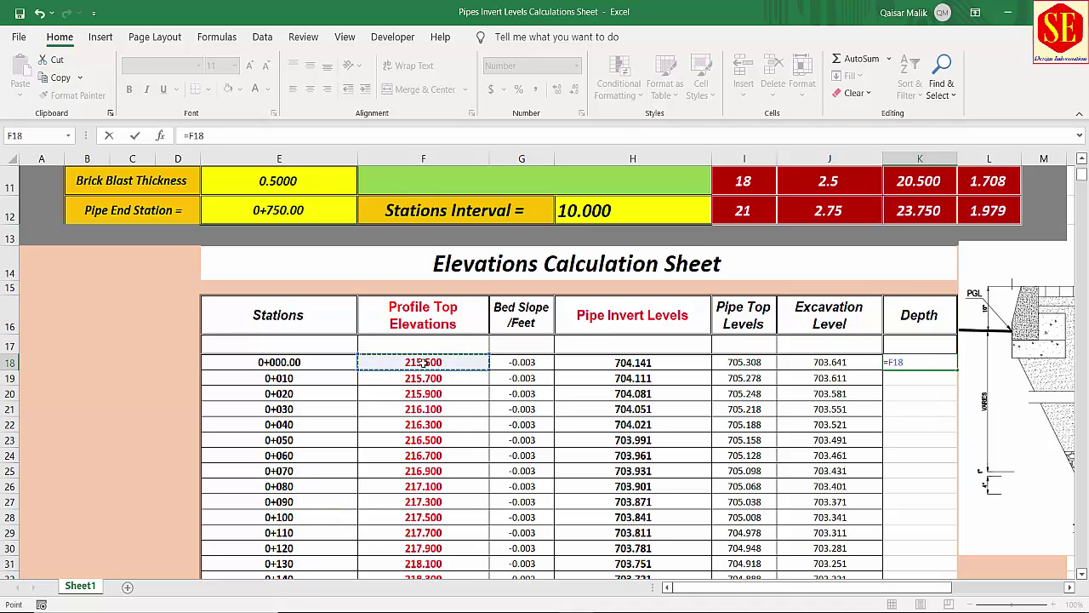
text(-)
click(830, 362)
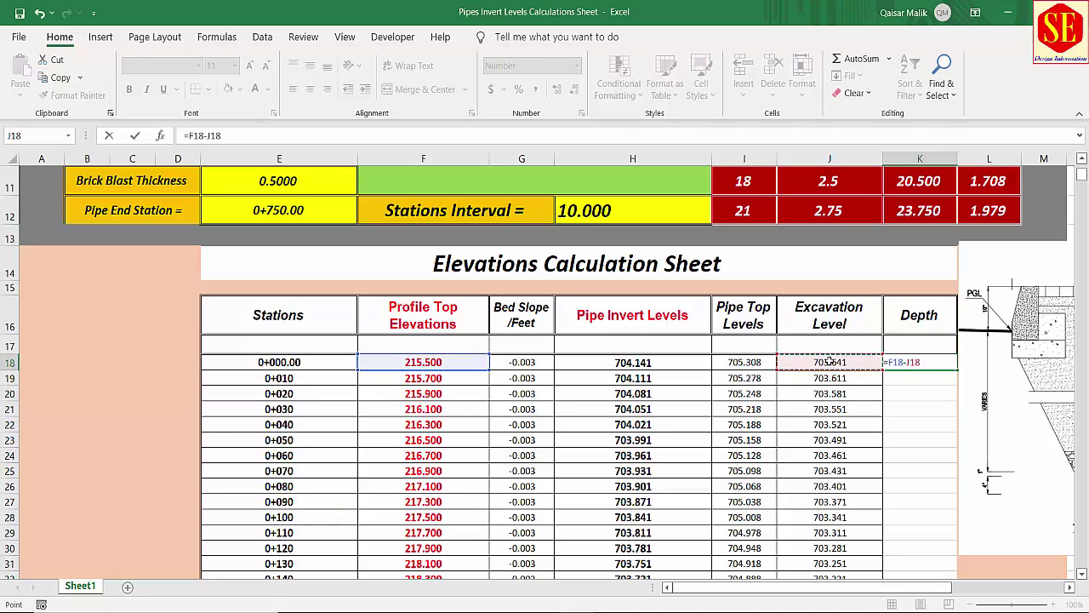
key(Return)
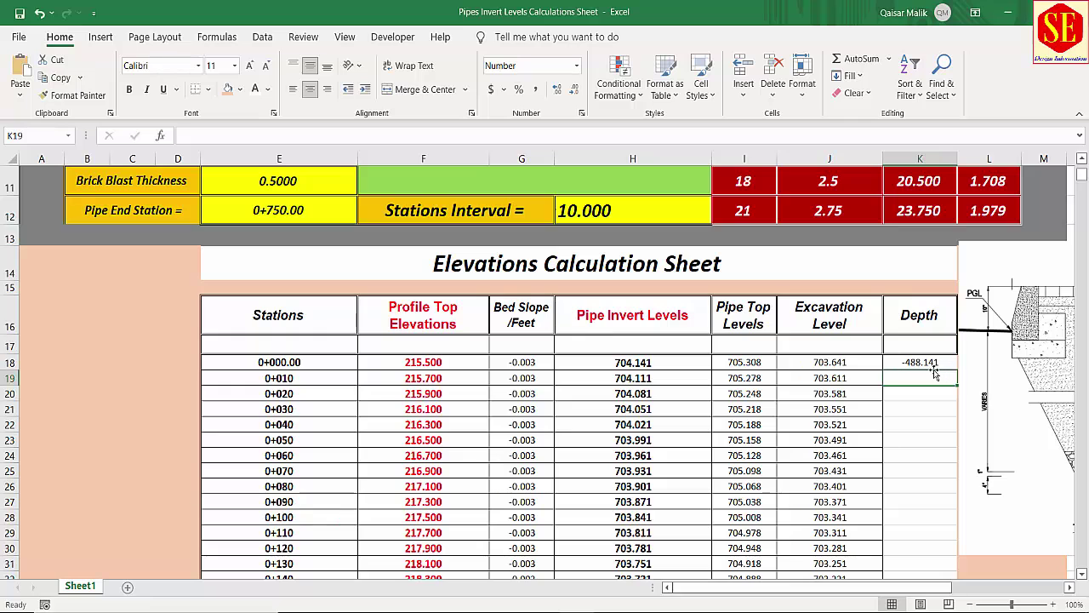
- Change the start profile elevation in H7 to 715.000
scroll(624, 255, up, 2)
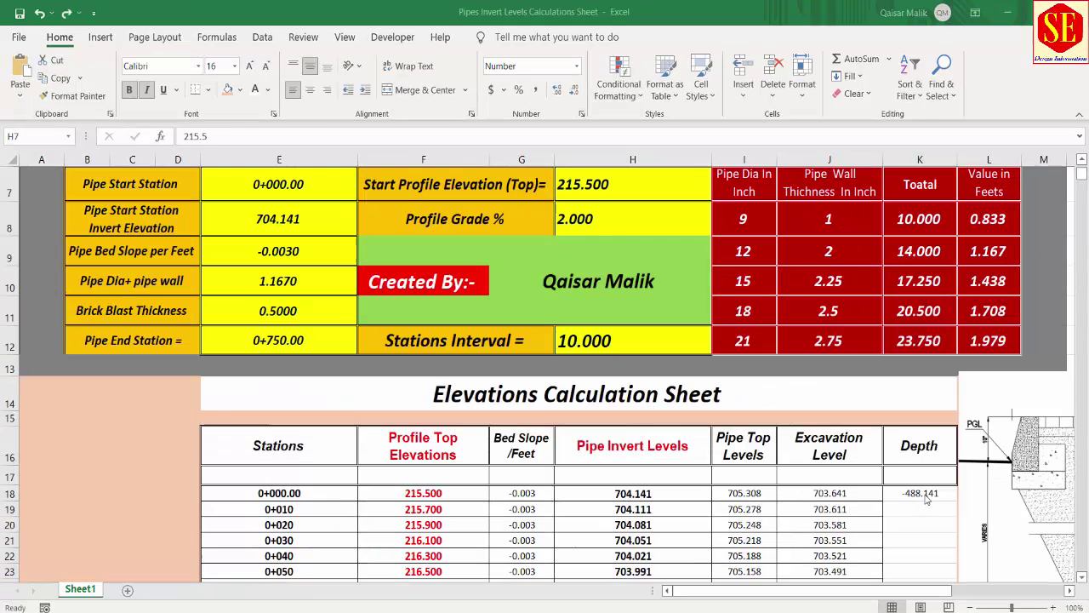
click(623, 189)
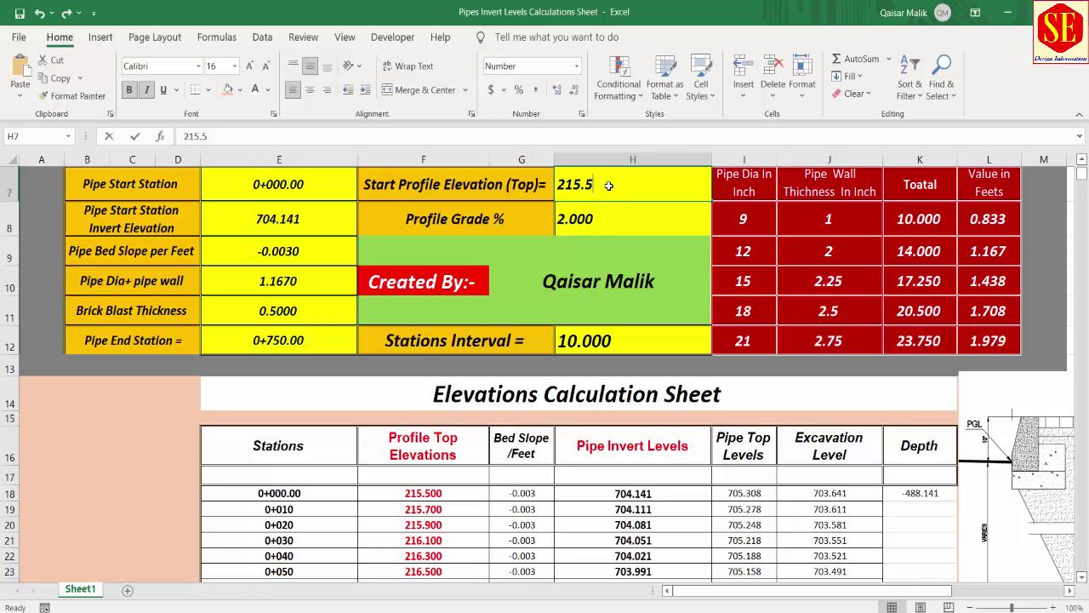
text(715.)
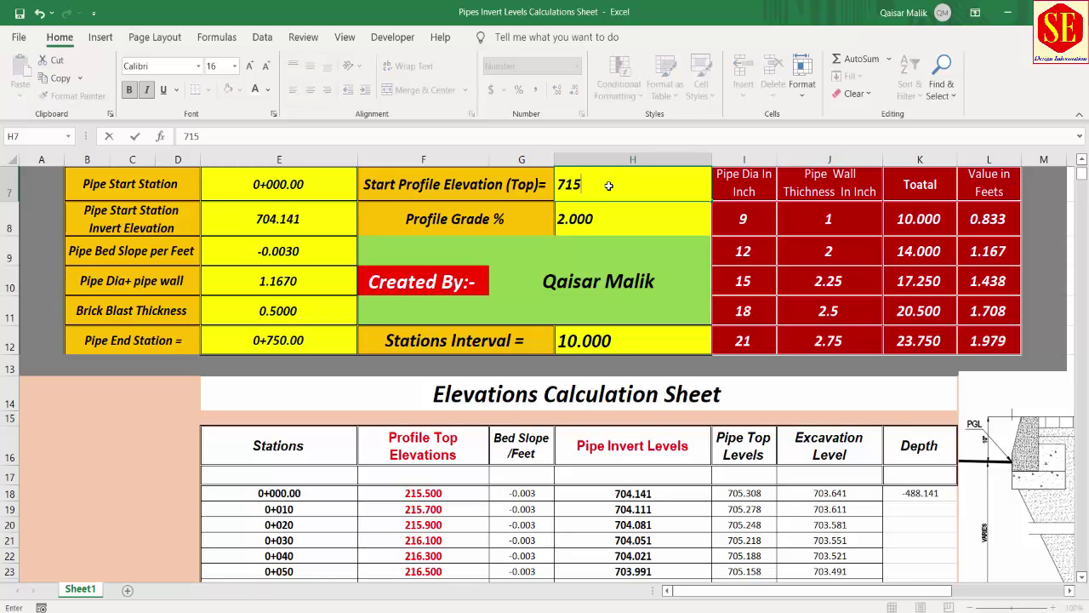
text(000)
key(Return)
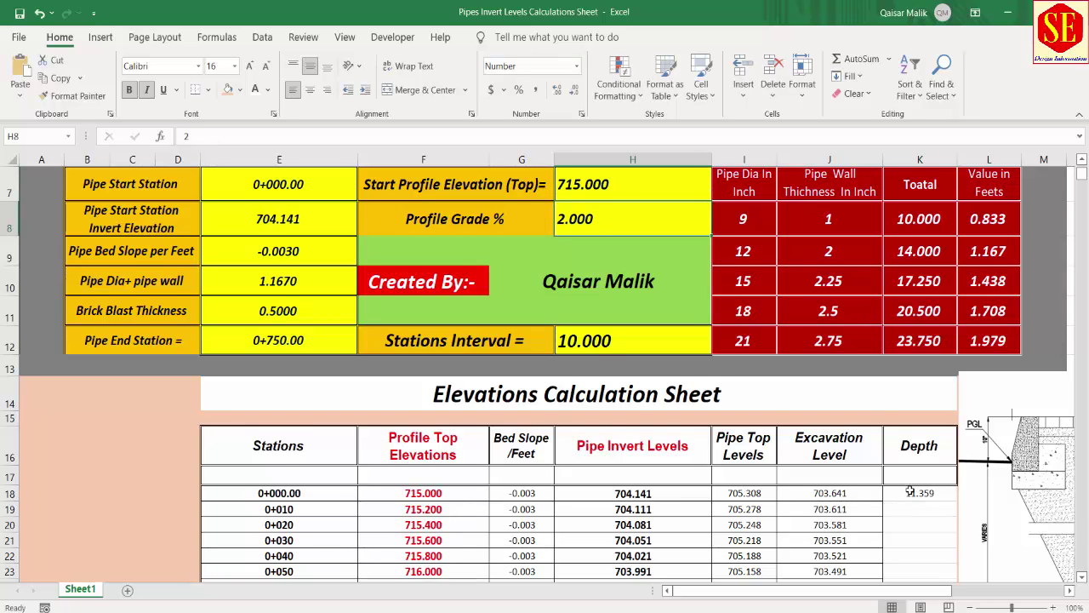
- Fill the K18 depth formula down column K, starting at 11.359
scroll(910, 492, down, 2)
click(918, 305)
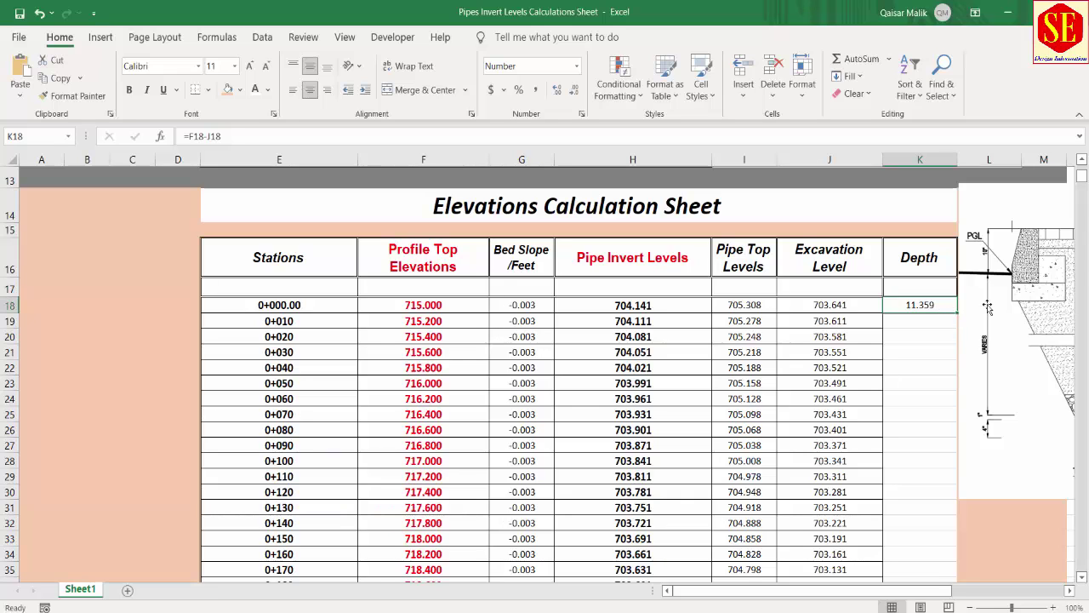
drag(987, 306, 1016, 305)
click(942, 306)
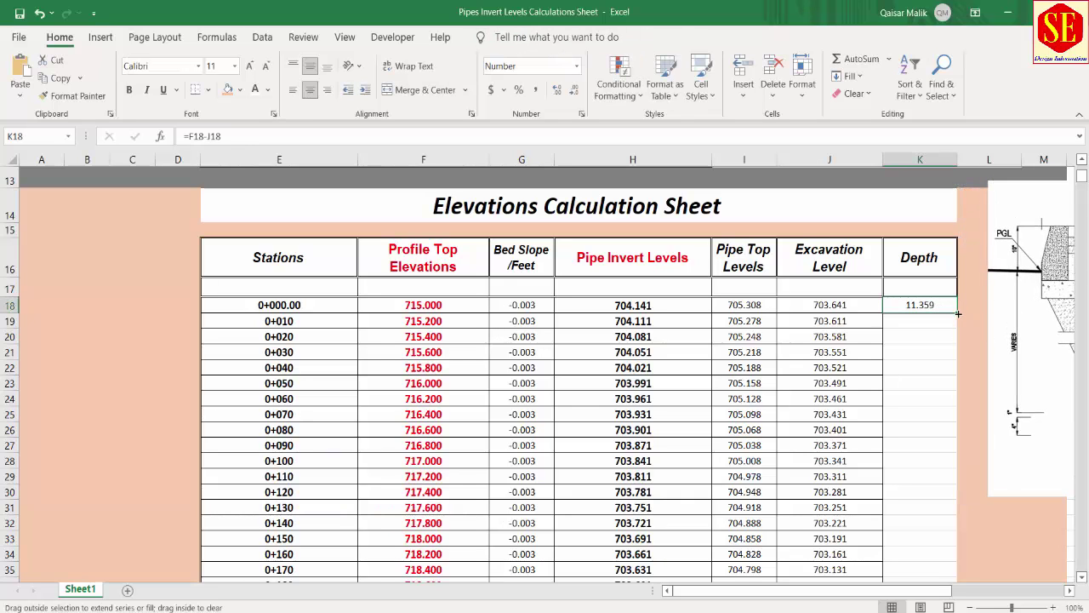
double_click(958, 313)
scroll(715, 340, up, 3)
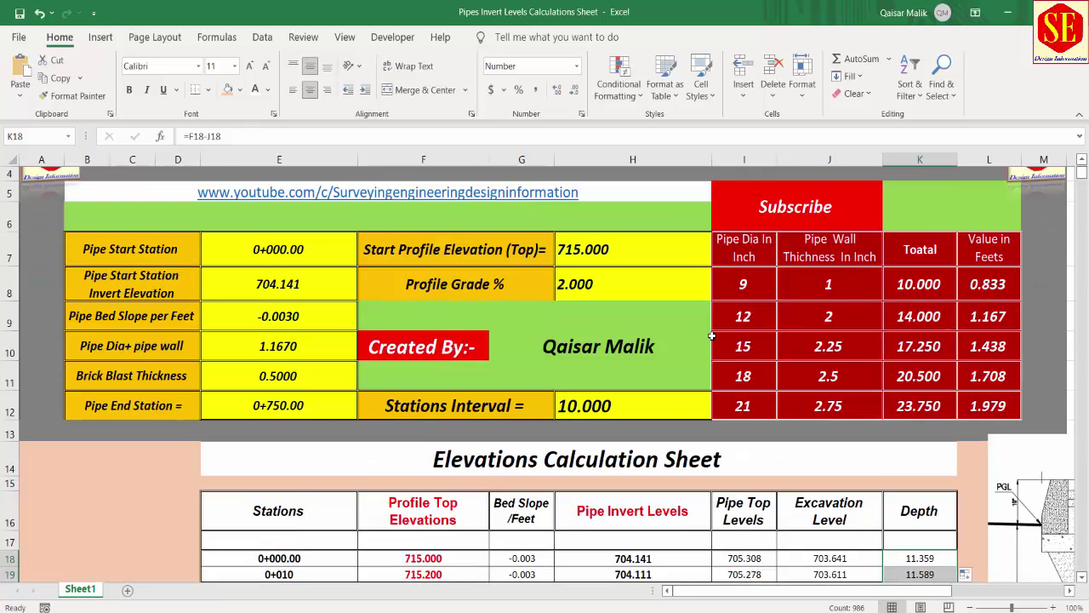
scroll(711, 336, down, 2)
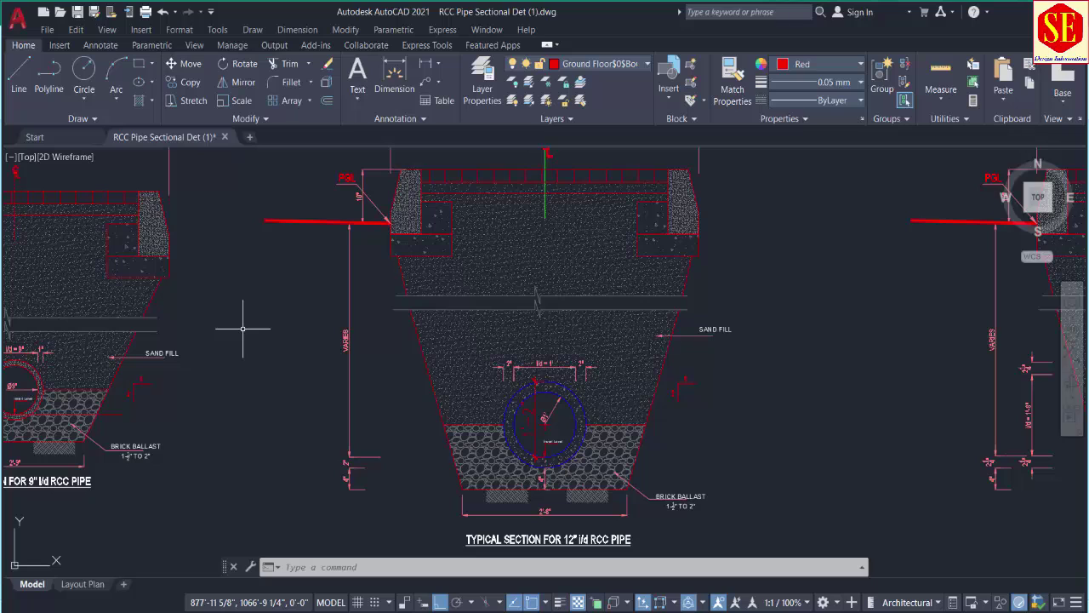
- Zoom and pan to the VARIES depth dimension, then return to the Excel sheet
scroll(340, 336, up, 2)
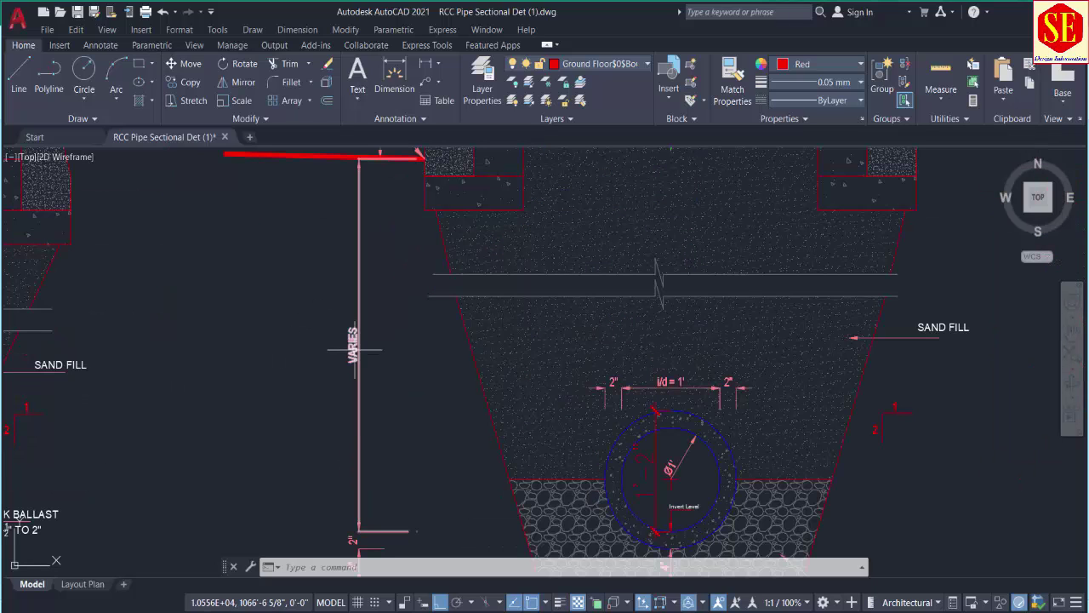
mouse_move(354, 347)
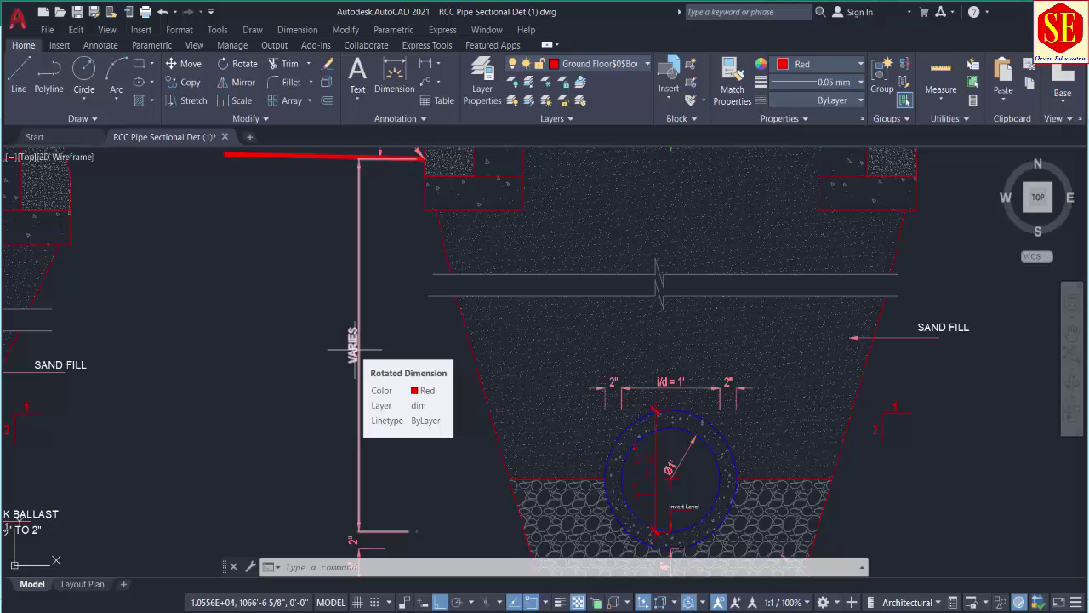
drag(687, 492, 687, 425)
key(alt+Tab)
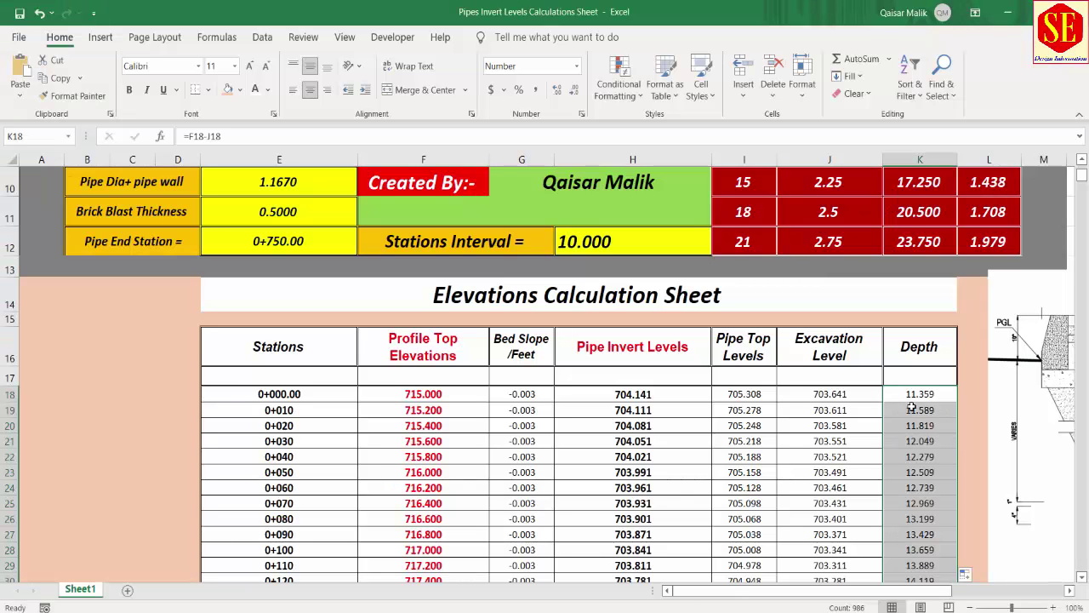
- Inspect the depth, profile top elevation and excavation level formulas around rows 18–23
click(919, 472)
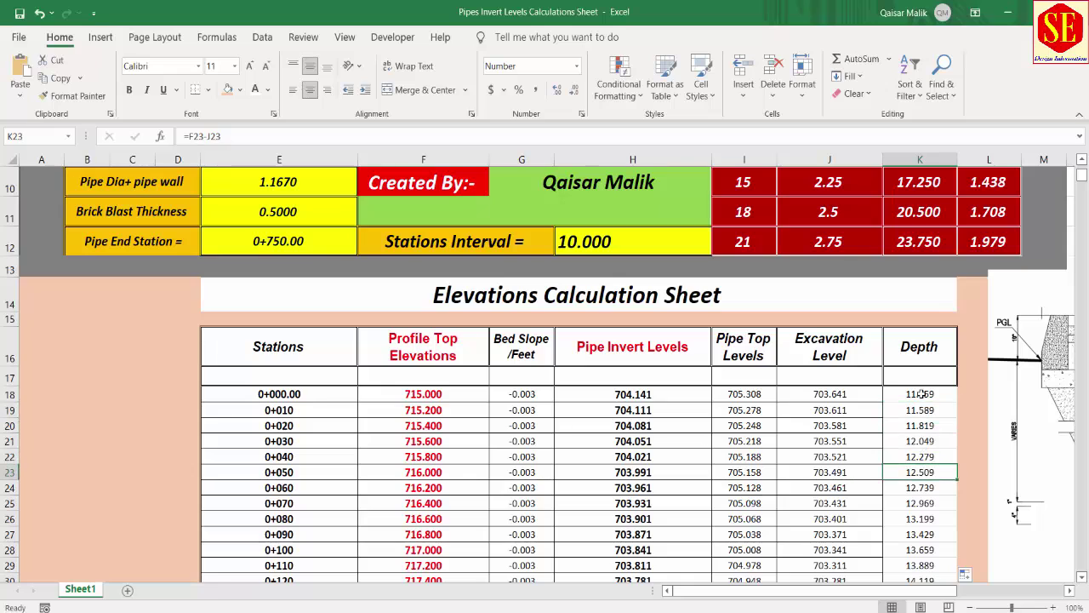
click(461, 340)
click(426, 393)
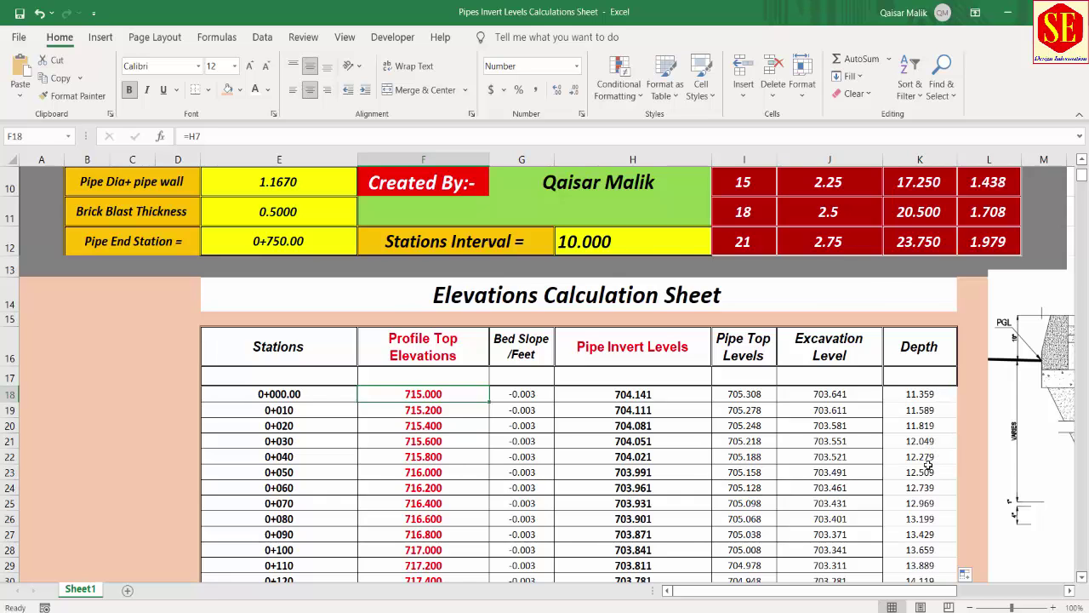
scroll(929, 464, down, 1)
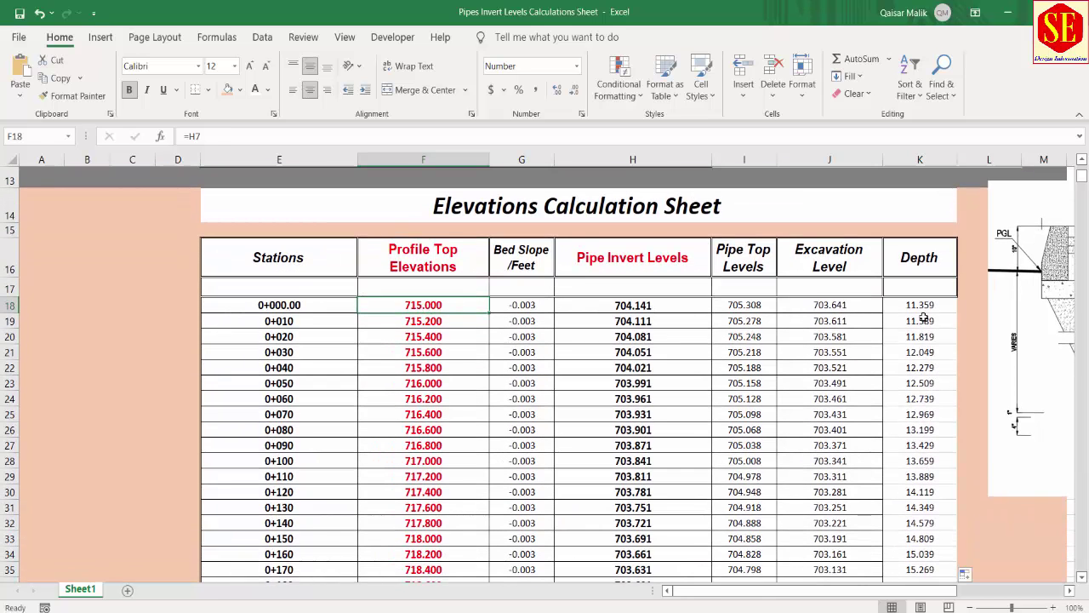
click(923, 308)
key(Down)
key(Down)
key(Down)
key(Down)
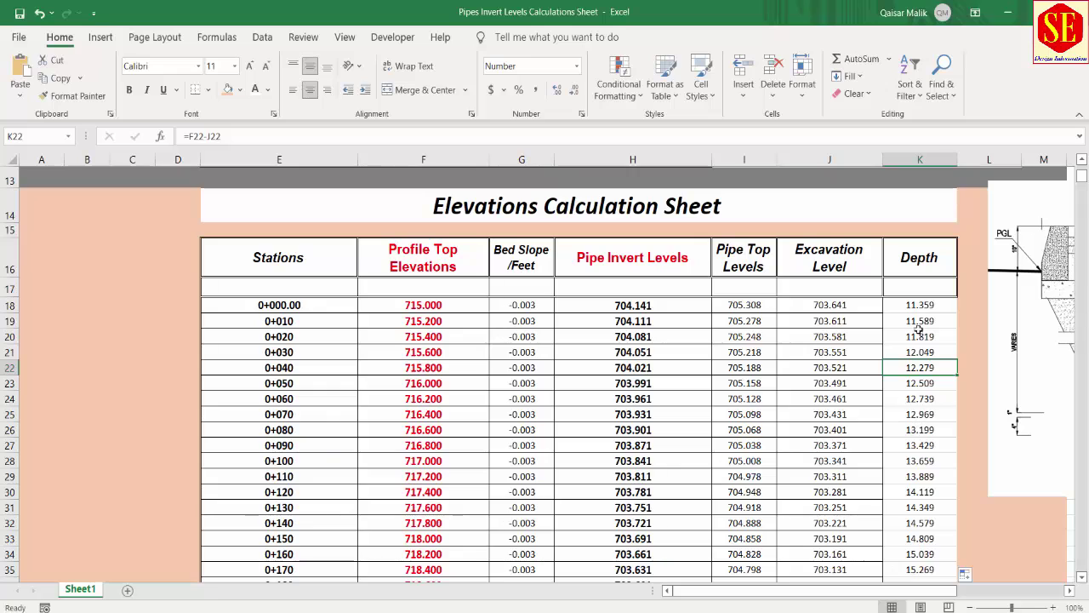
click(420, 254)
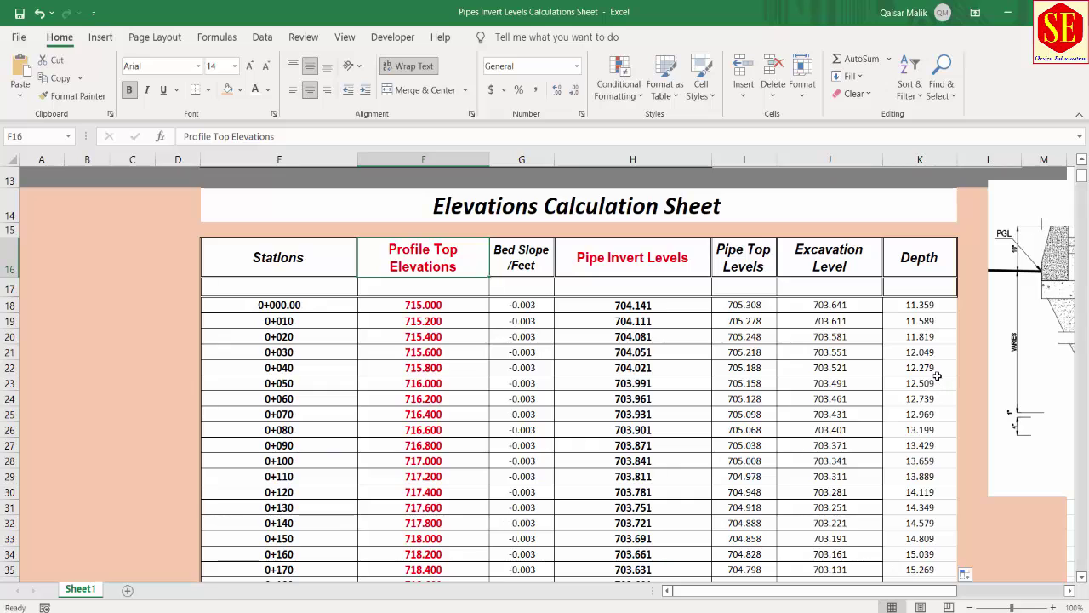
click(912, 304)
click(423, 306)
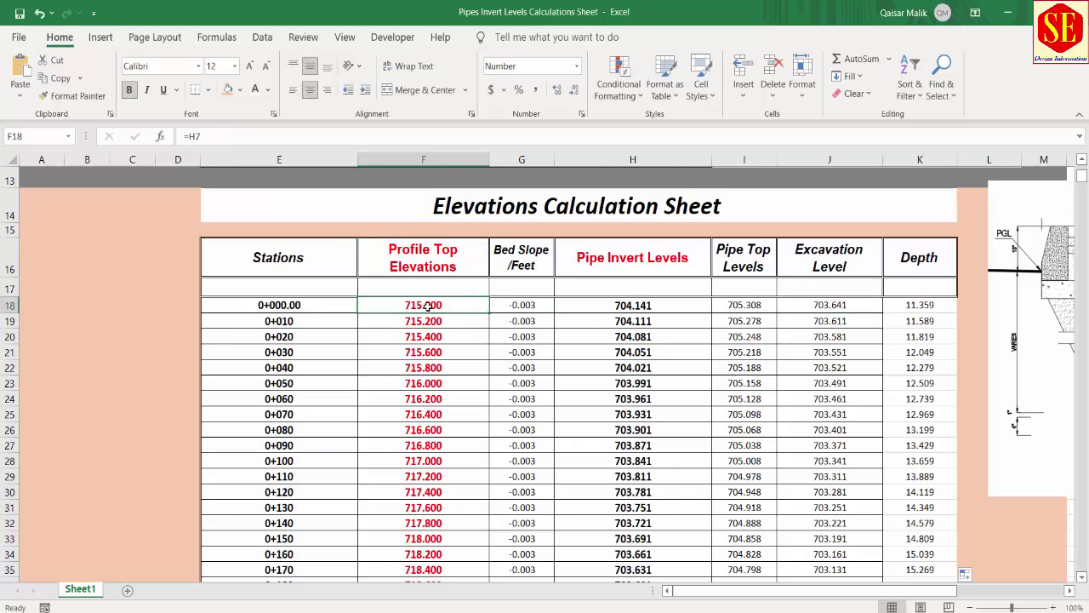
click(839, 306)
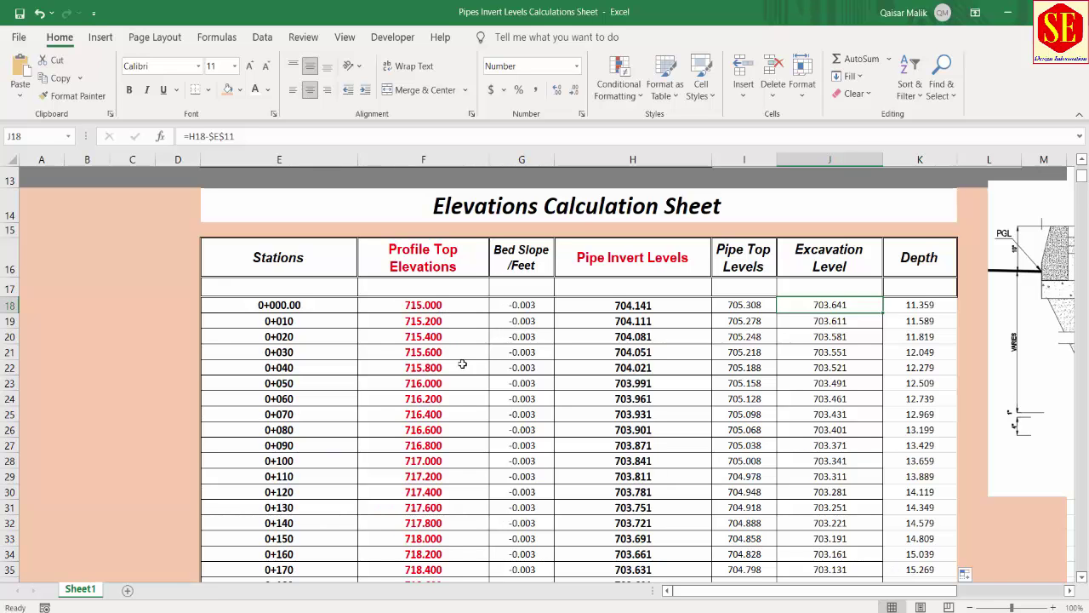
- Scroll back up until the Elevations Calculation Sheet title at row 13 is on top
scroll(462, 364, down, 5)
scroll(463, 366, down, 6)
scroll(460, 375, down, 12)
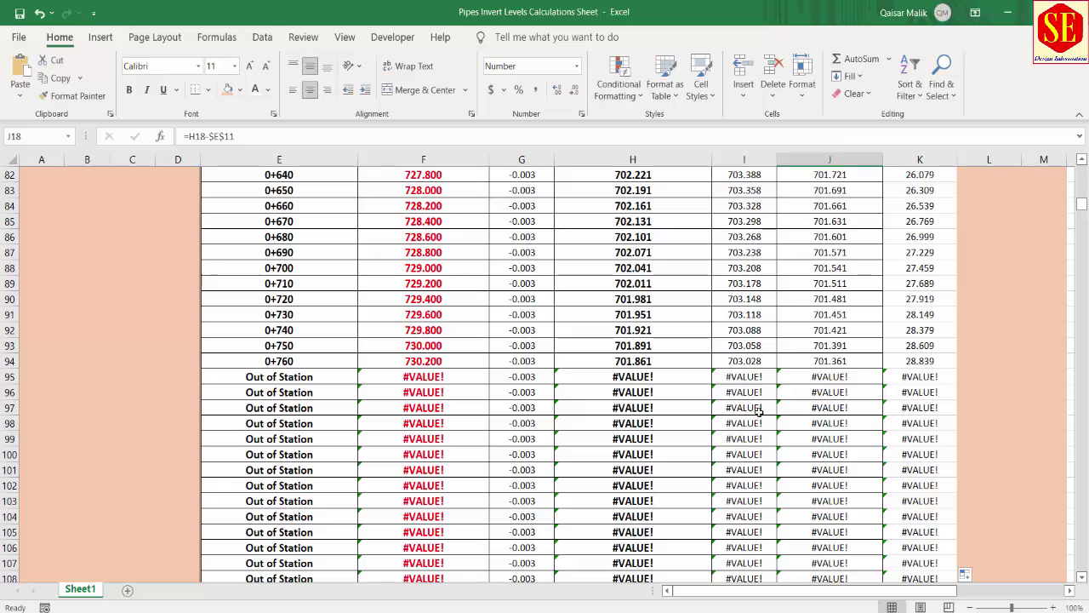
scroll(724, 438, up, 1)
scroll(724, 439, up, 4)
scroll(724, 439, up, 4)
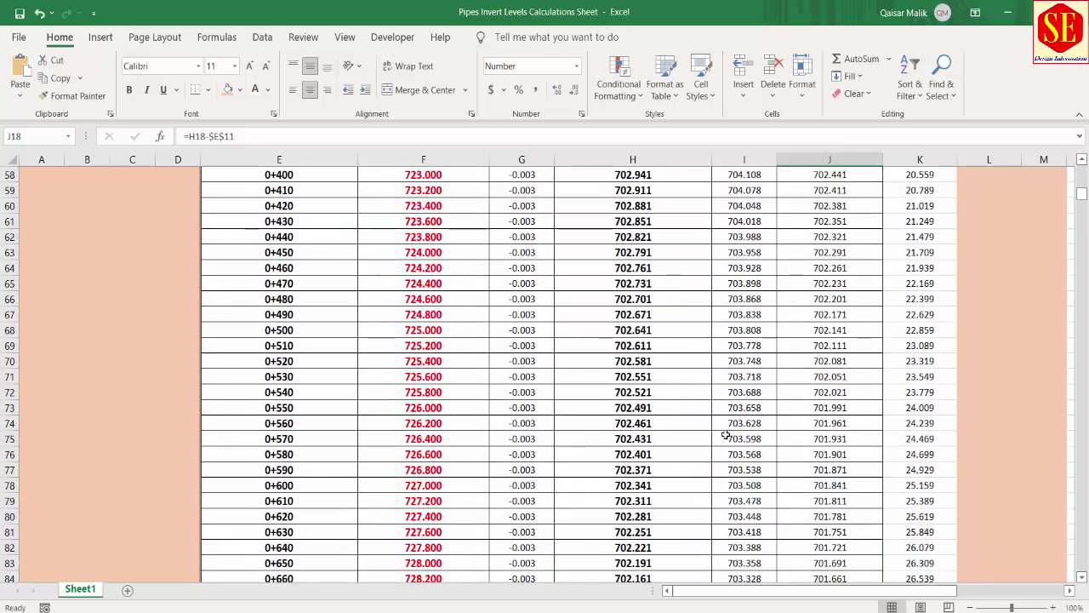
scroll(725, 435, up, 4)
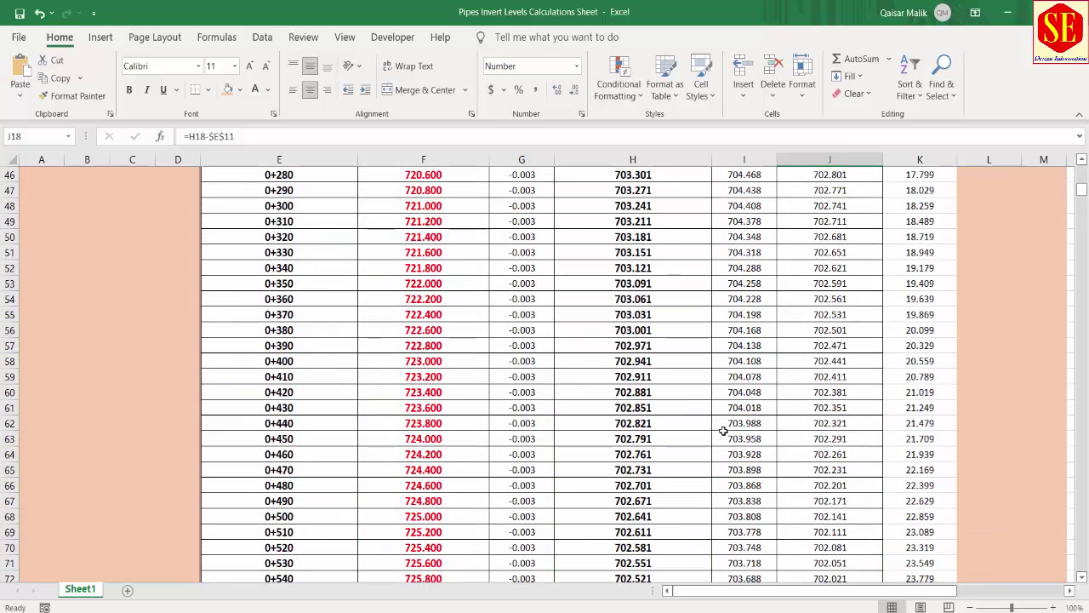
scroll(722, 430, up, 4)
scroll(596, 408, up, 5)
scroll(477, 400, up, 6)
scroll(457, 398, down, 4)
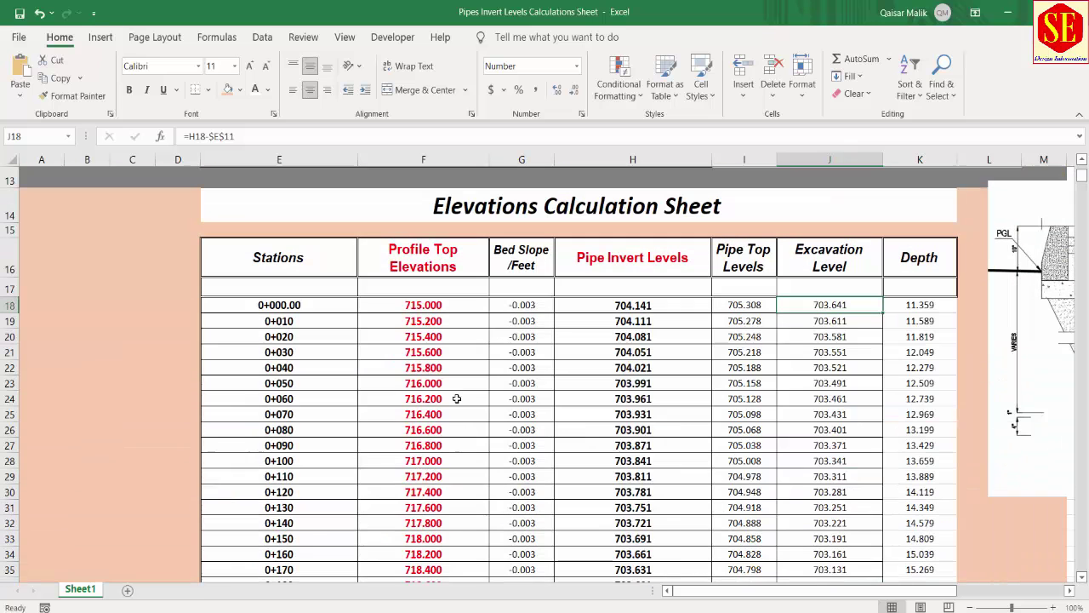
- Set F18 to =H7 to link the first profile top elevation
click(406, 304)
text(=H7)
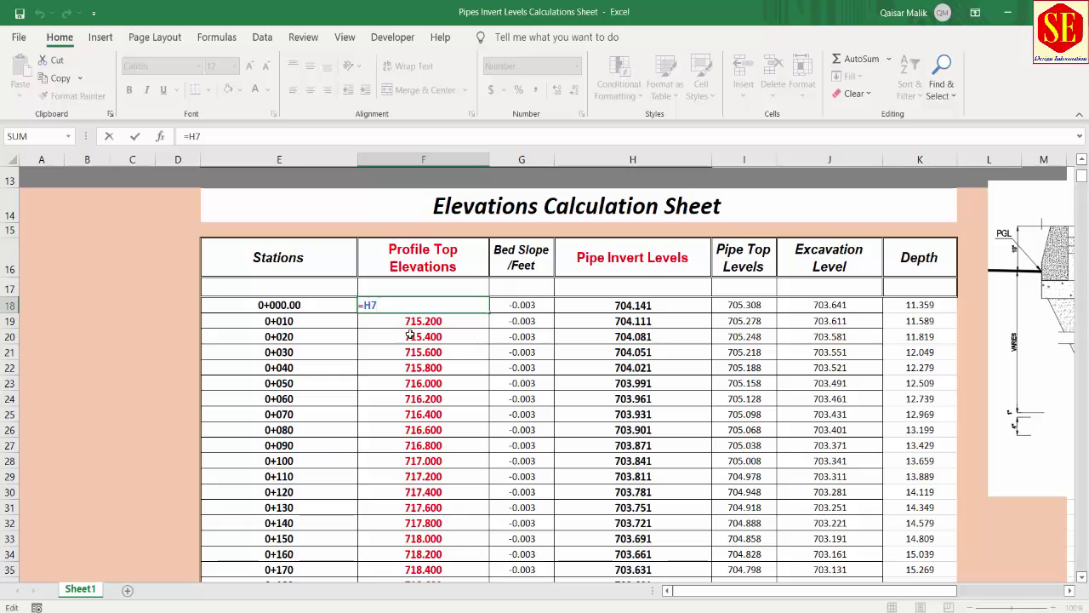
key(Return)
- Rewrite F19 as =IF(E19>$E$12,"Out of Station",…) and accept Excel's suggested correction
double_click(406, 321)
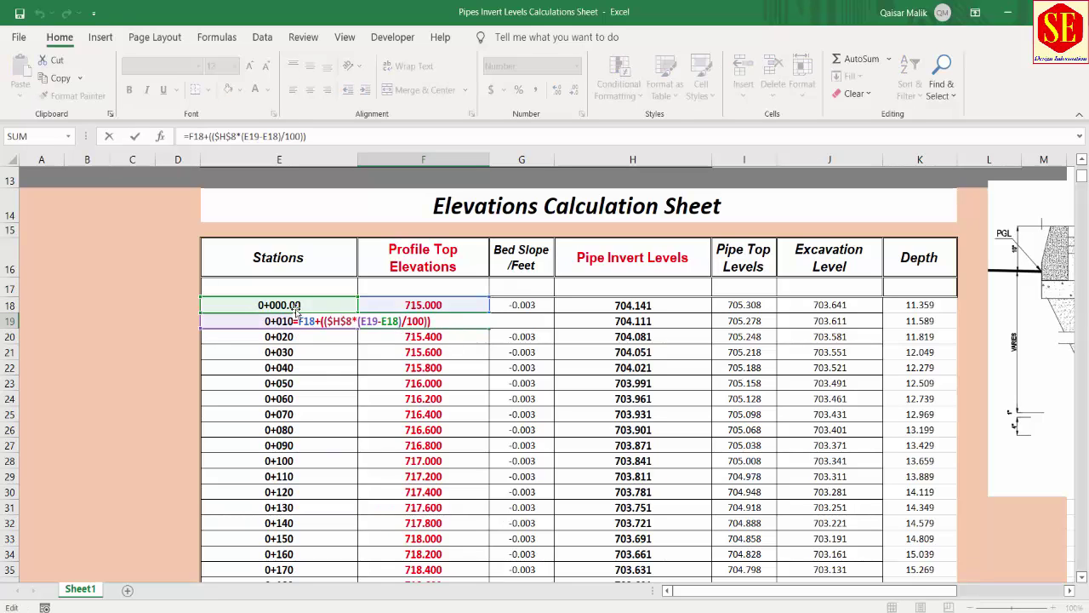
click(190, 136)
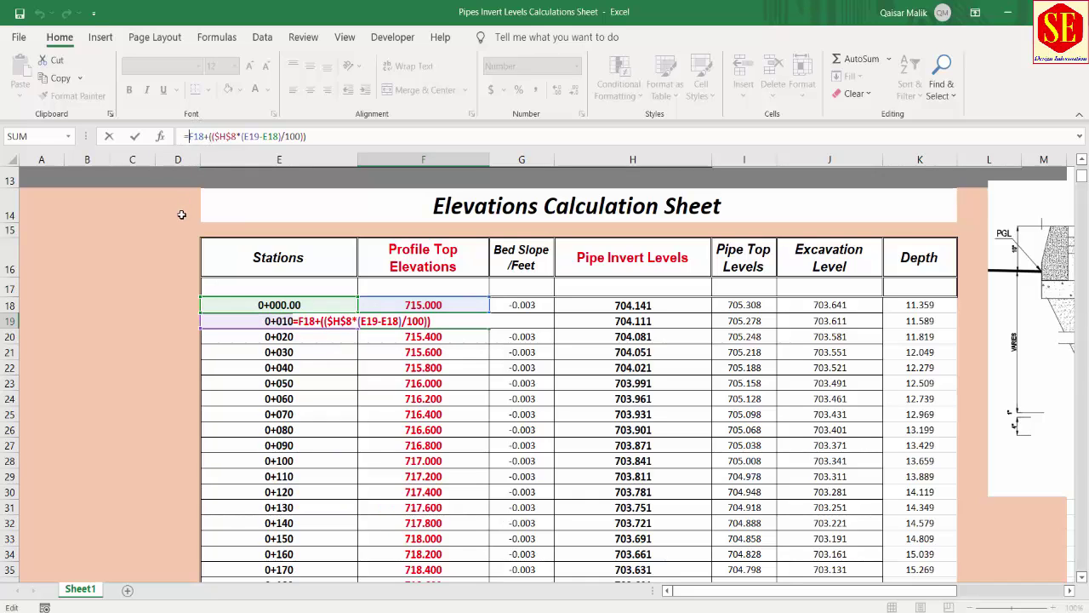
text(IF)
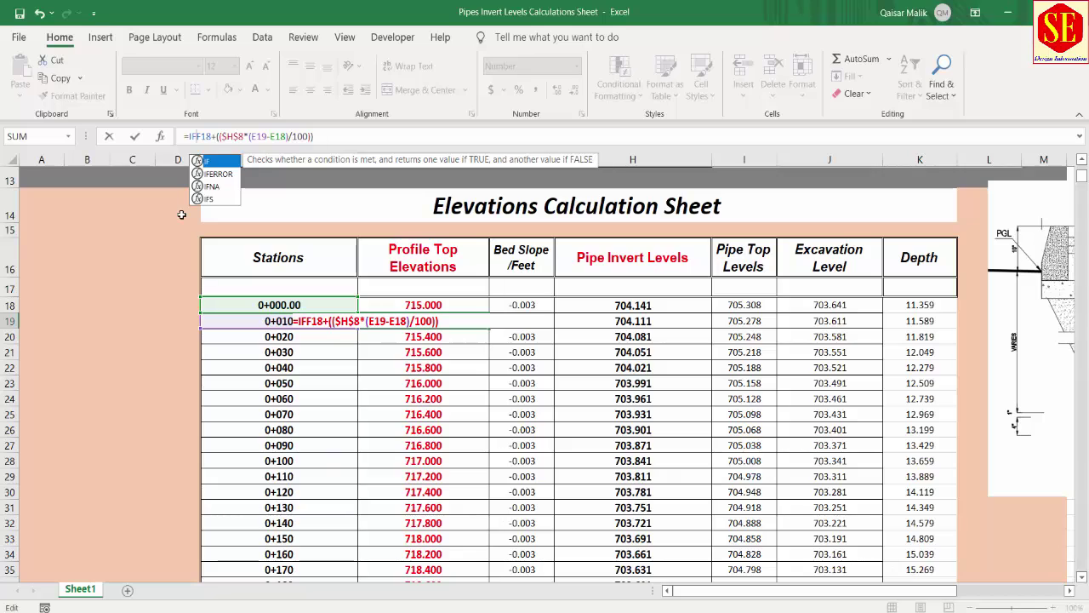
text(()
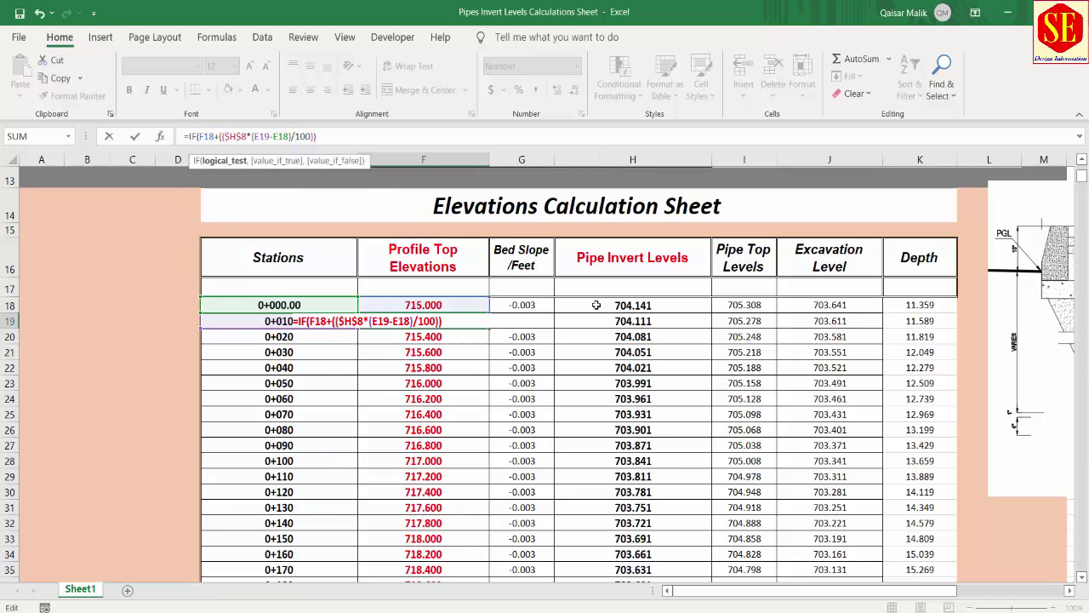
click(273, 322)
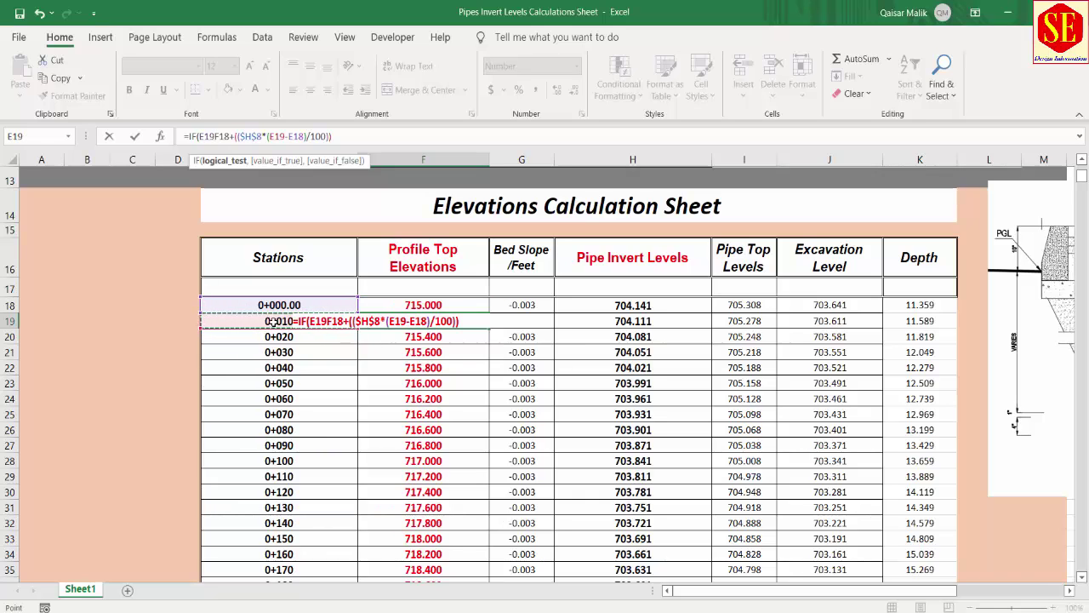
text(>)
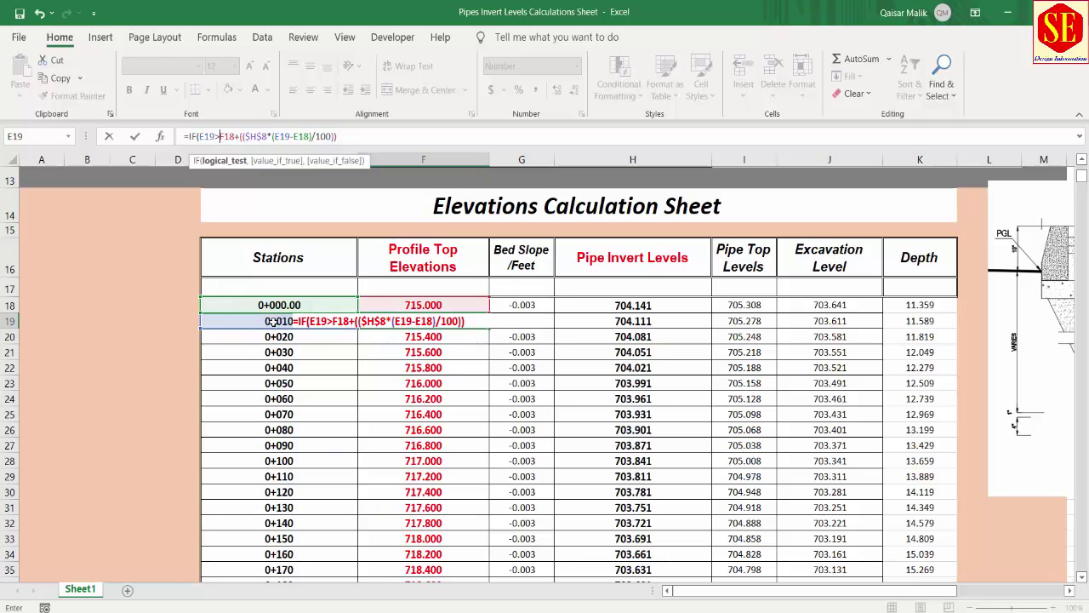
scroll(487, 376, up, 2)
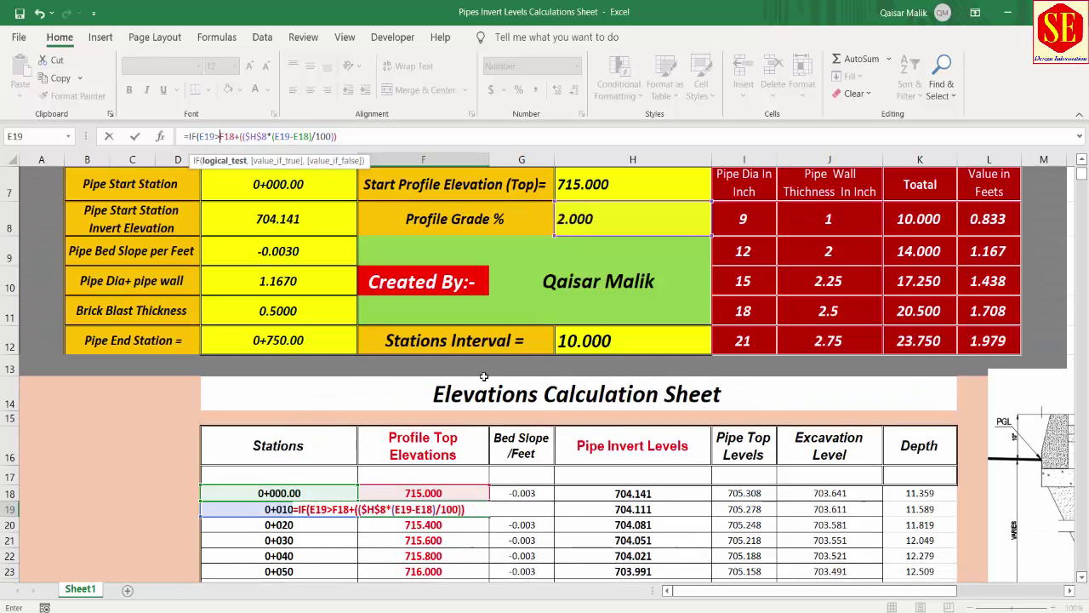
click(296, 341)
scroll(363, 380, down, 2)
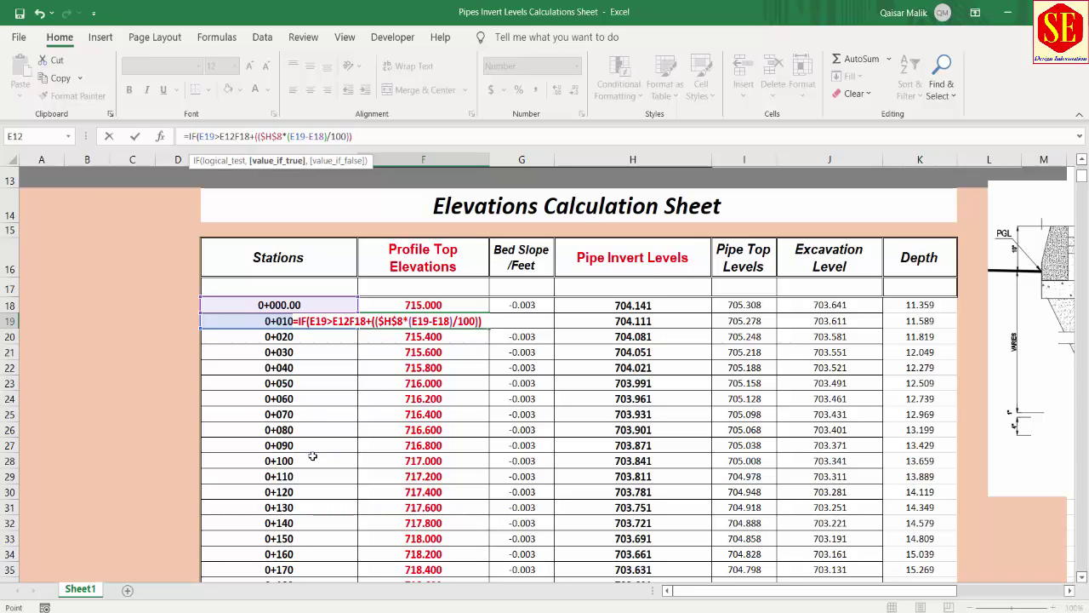
text(,)
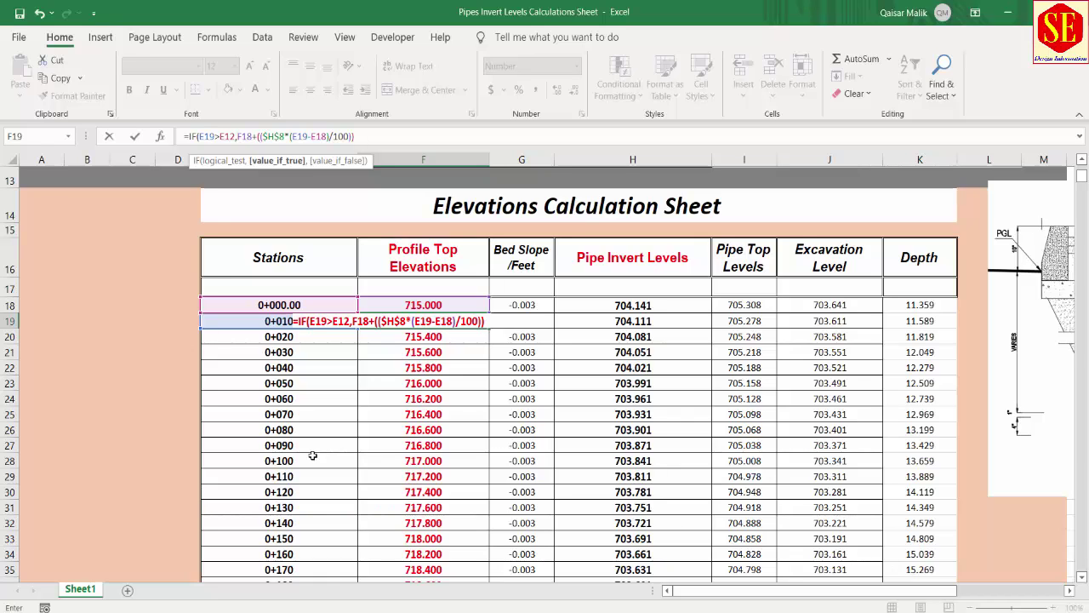
text("O)
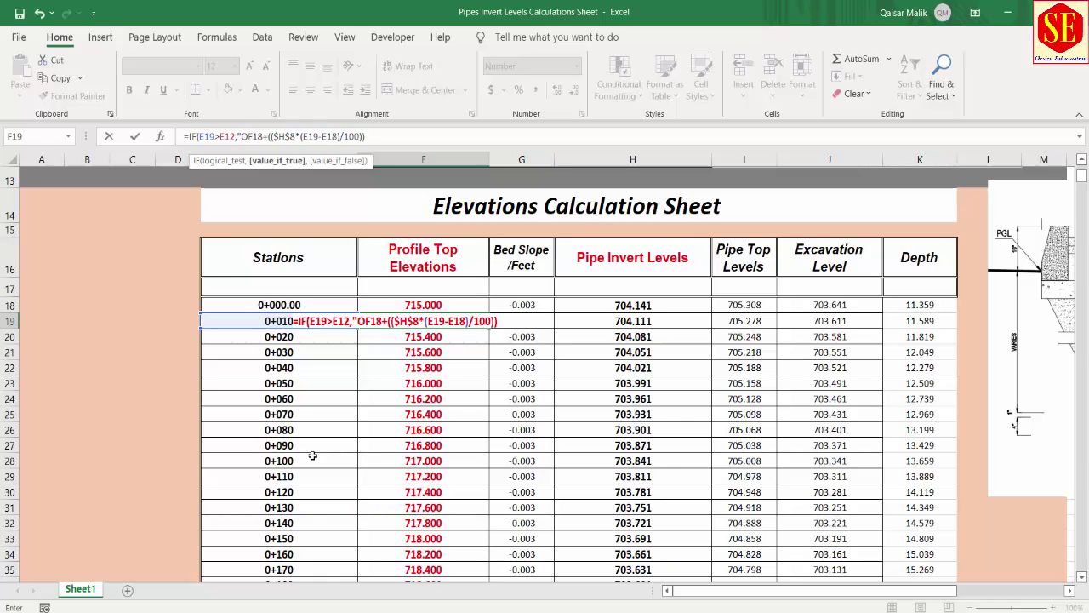
text(ut of )
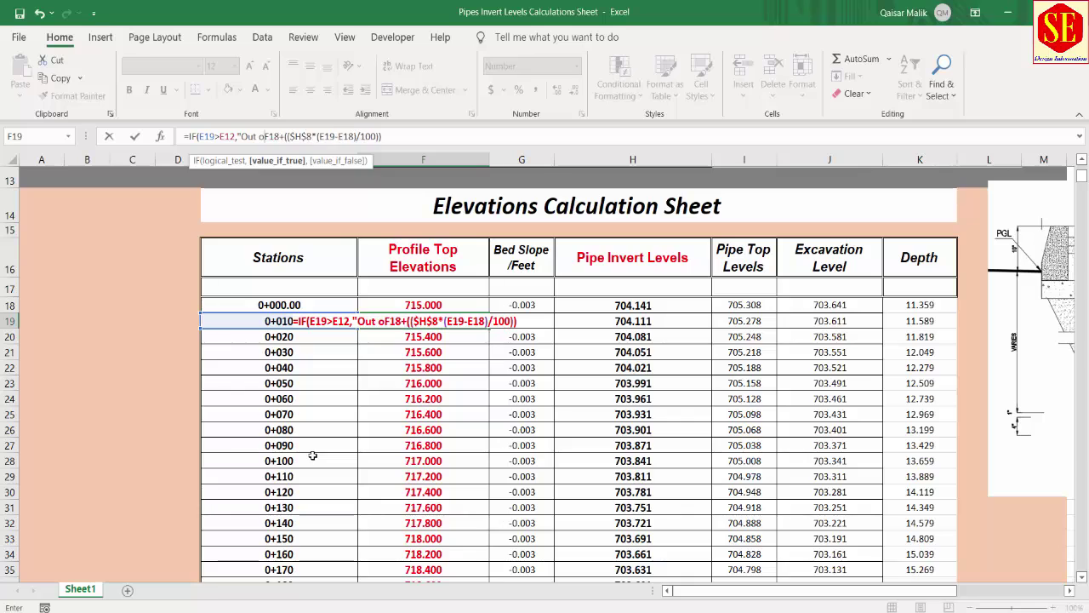
text(Stat)
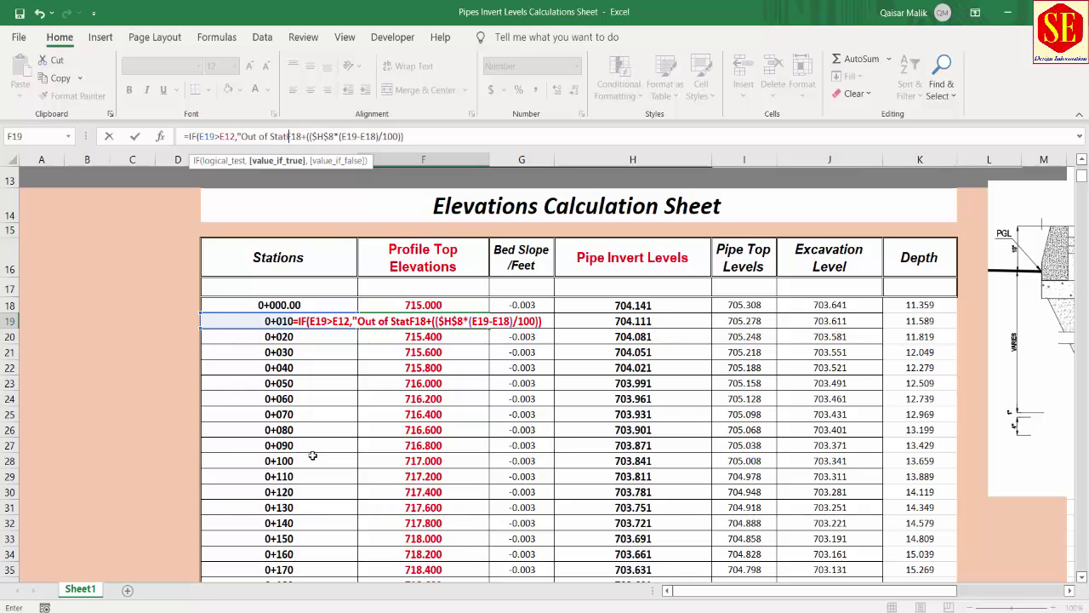
text(ion)
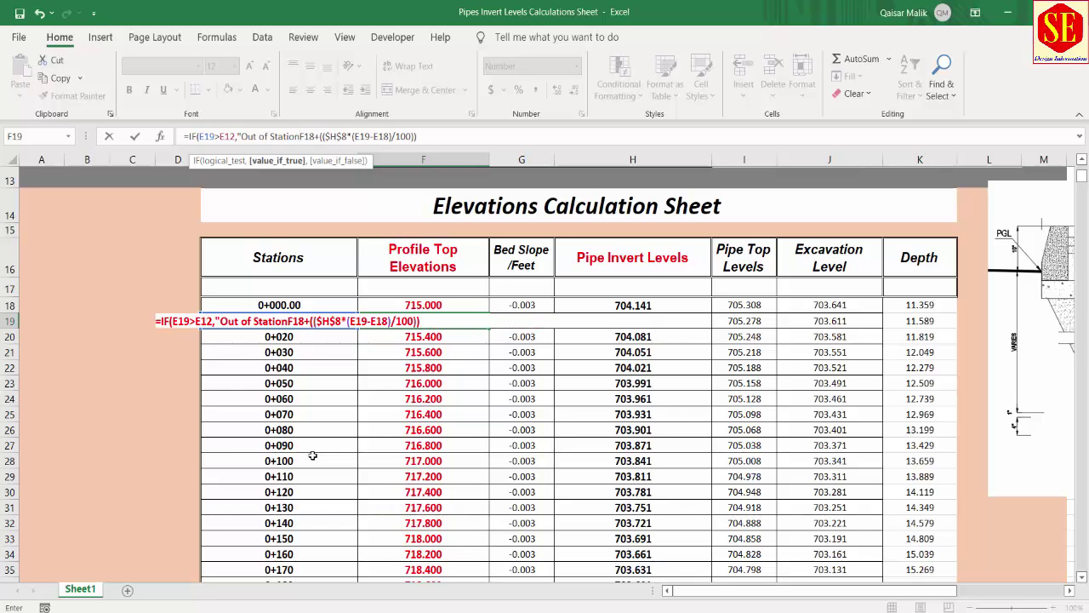
text(",)
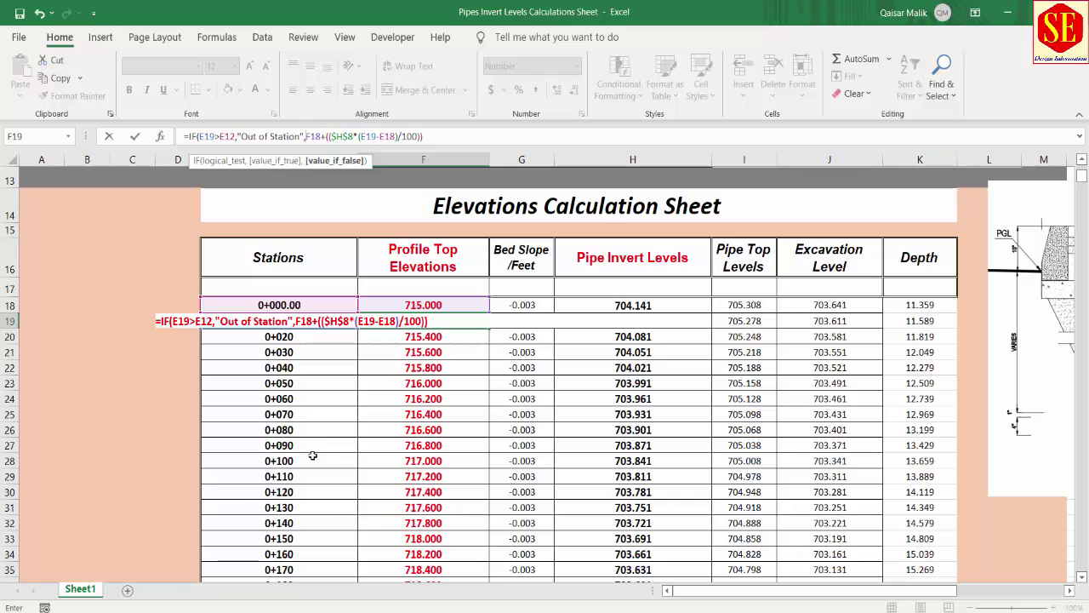
click(221, 136)
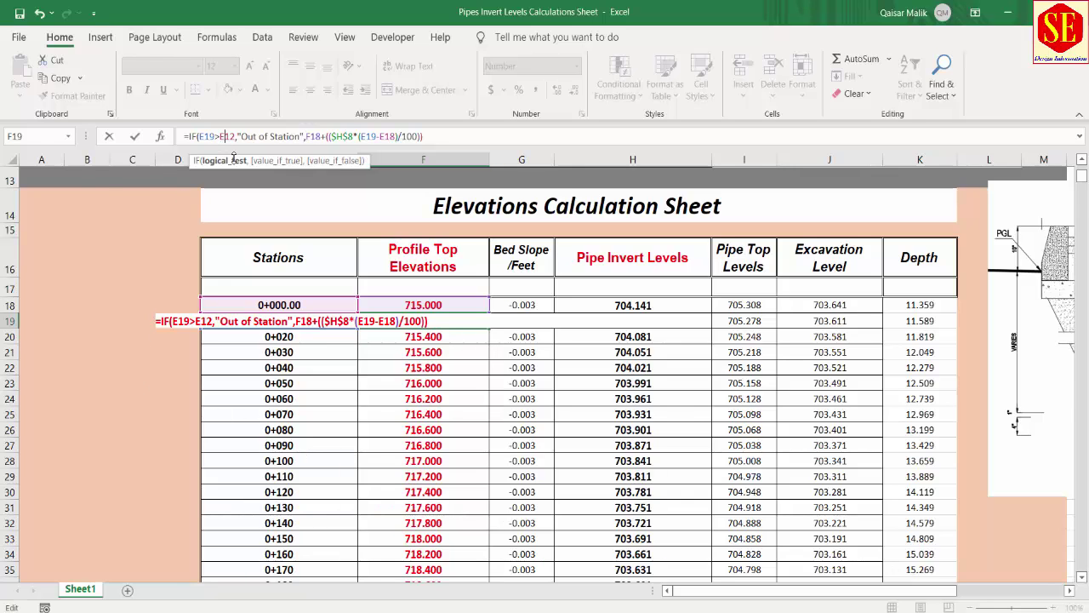
scroll(329, 348, up, 2)
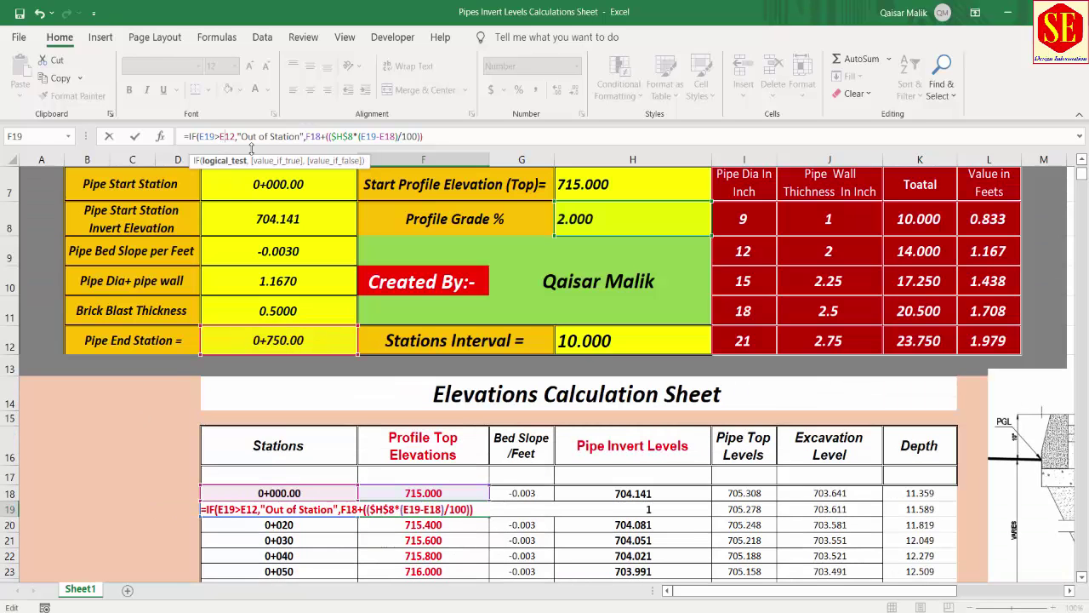
key(F4)
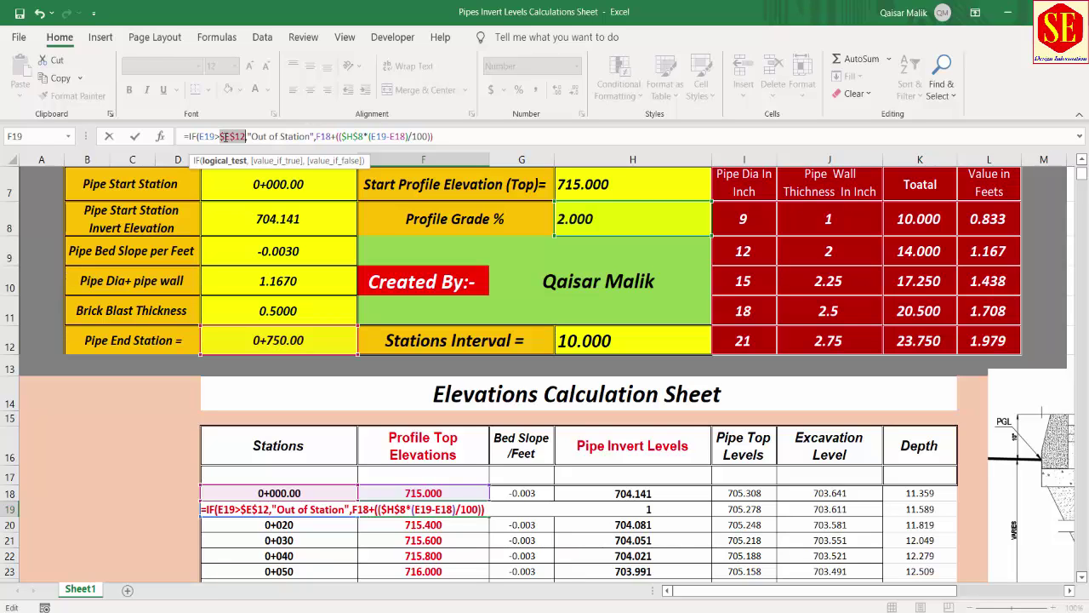
key(Return)
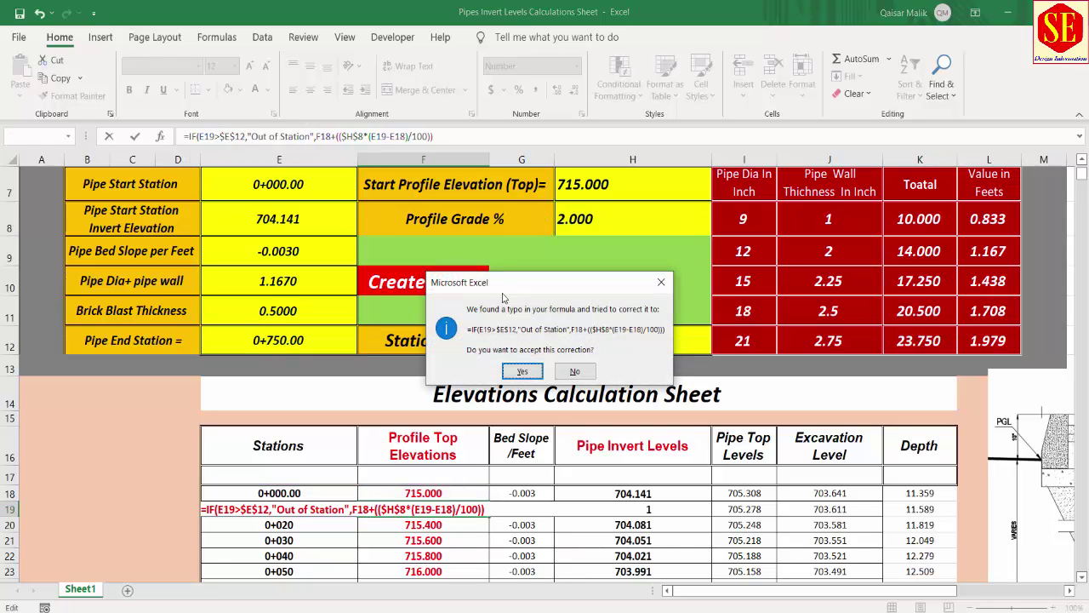
click(523, 372)
- Fill the F19 IF formula down column F and confirm 0+760 onward reads Out of Station
scroll(468, 426, down, 1)
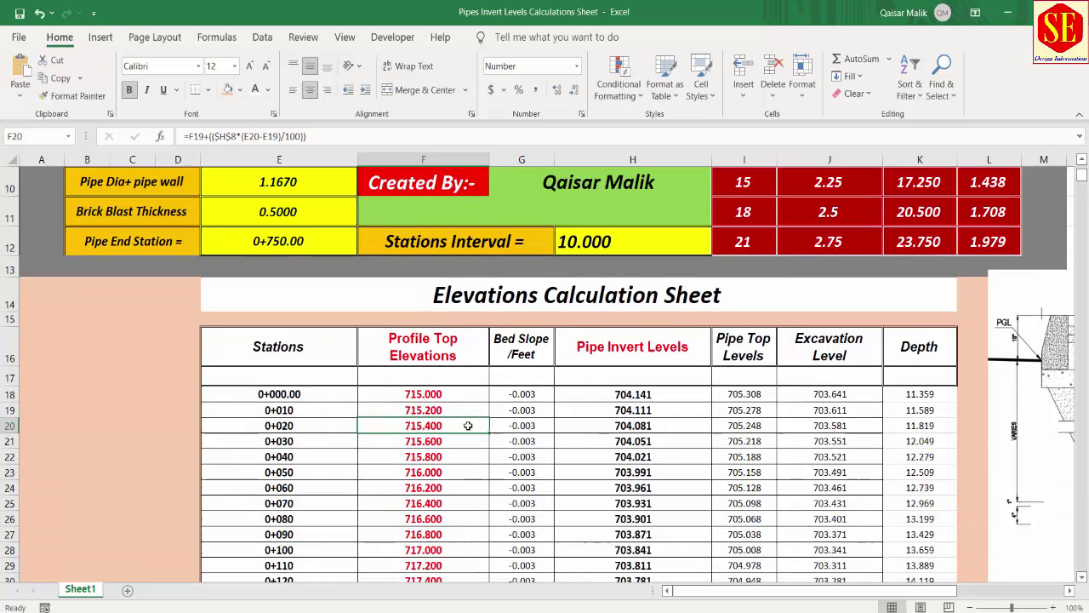
click(473, 412)
double_click(491, 417)
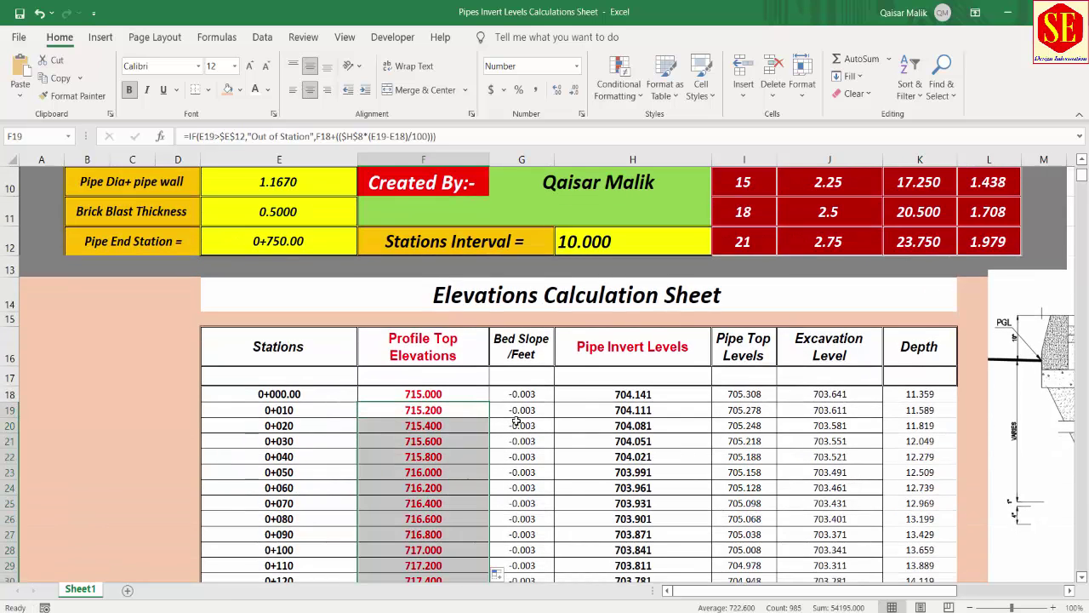
scroll(446, 467, down, 6)
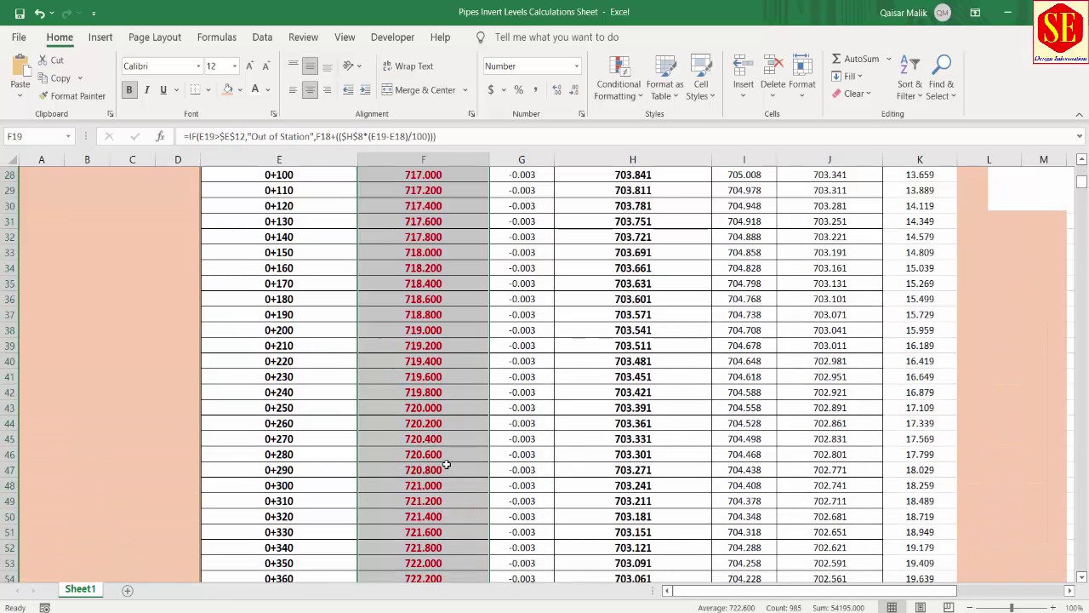
scroll(446, 467, down, 12)
scroll(446, 467, down, 6)
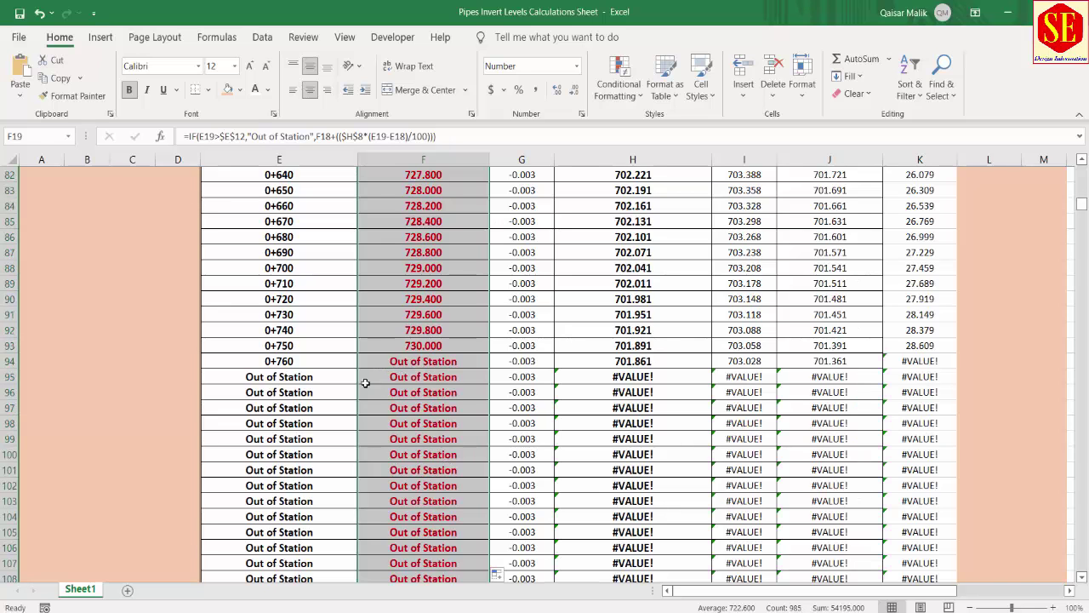
click(294, 364)
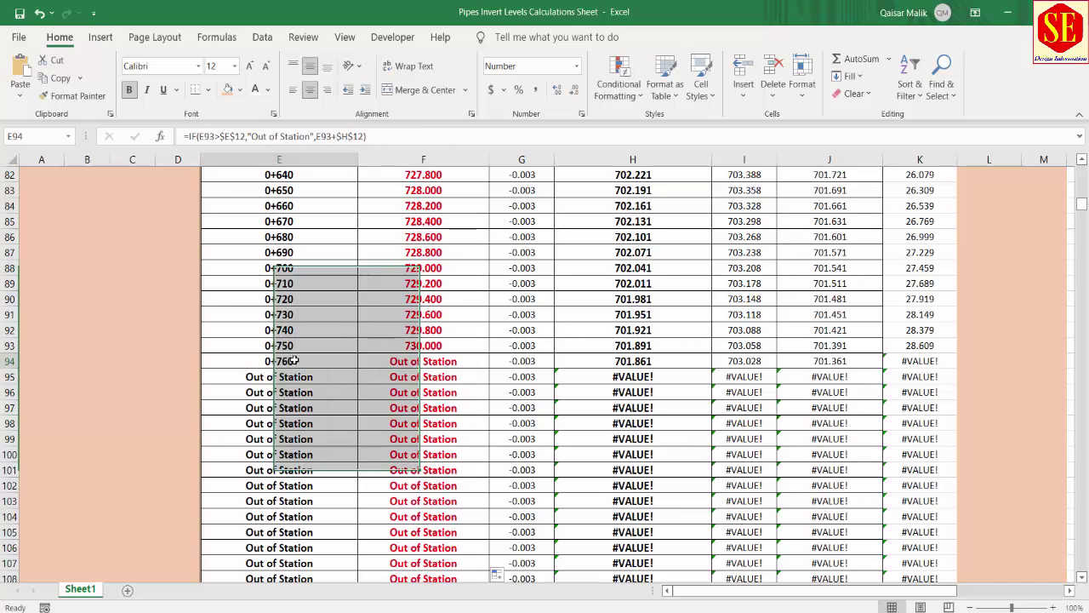
click(428, 366)
scroll(503, 430, up, 5)
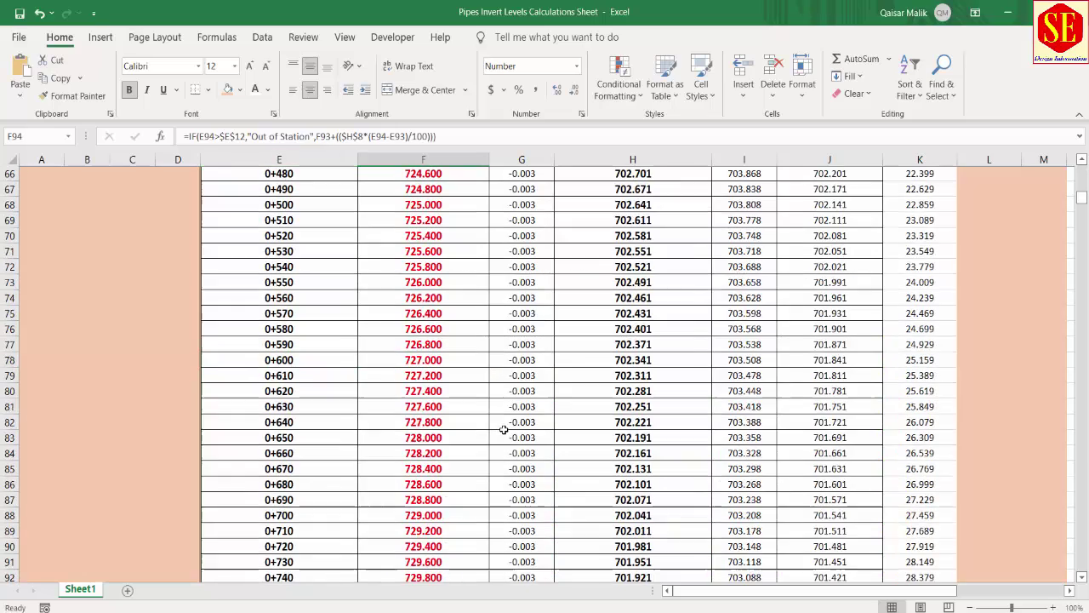
scroll(503, 429, up, 10)
scroll(504, 430, up, 5)
scroll(504, 430, up, 3)
- Begin rewriting H19 as an IF testing station E19 against the absolute end station $E$12
click(644, 304)
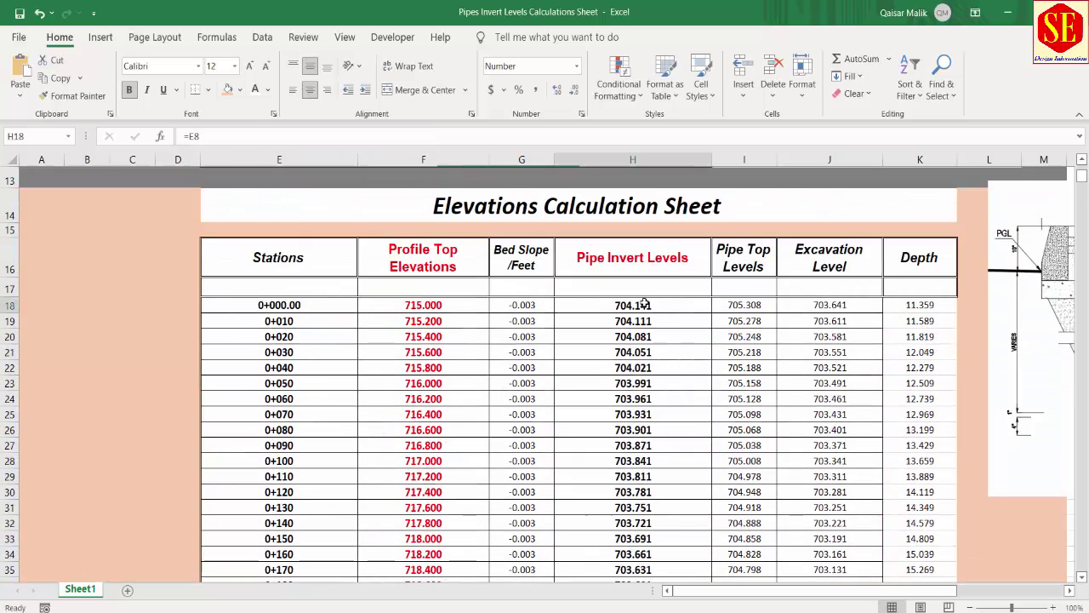
double_click(644, 304)
key(Return)
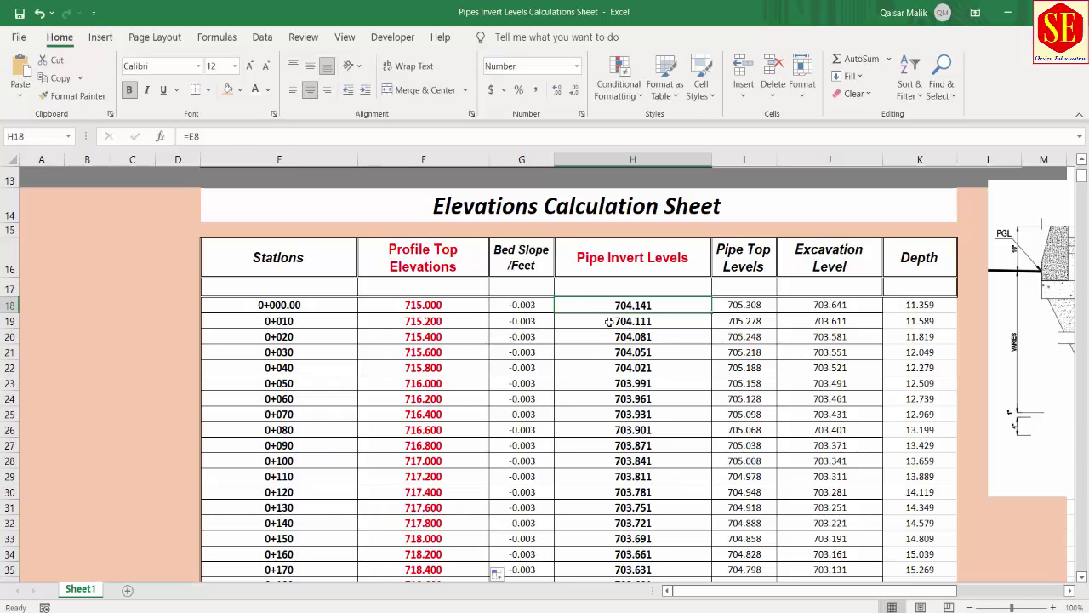
double_click(613, 321)
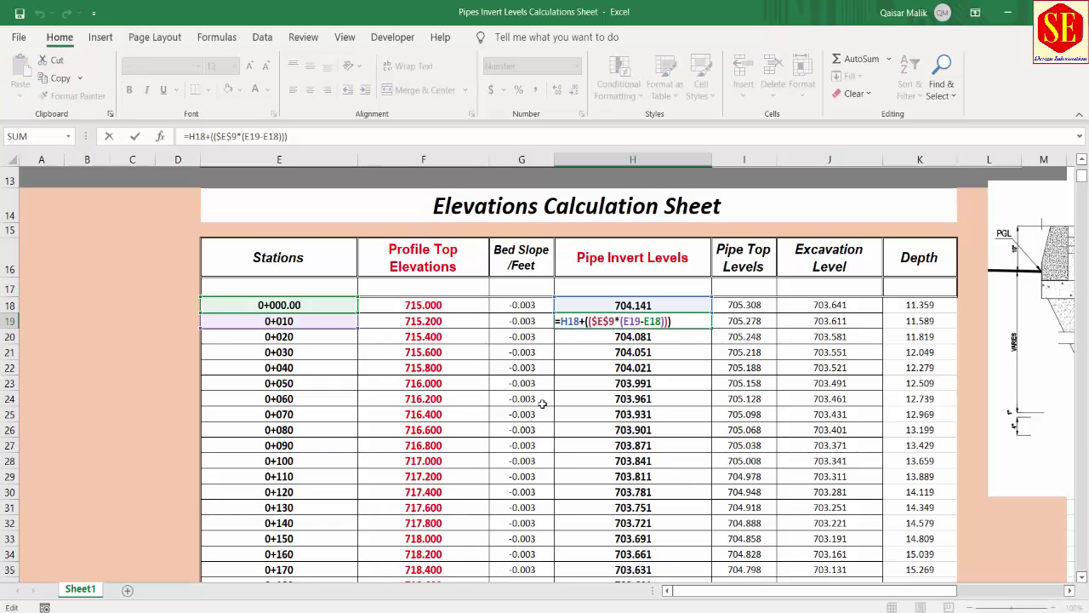
text(if)
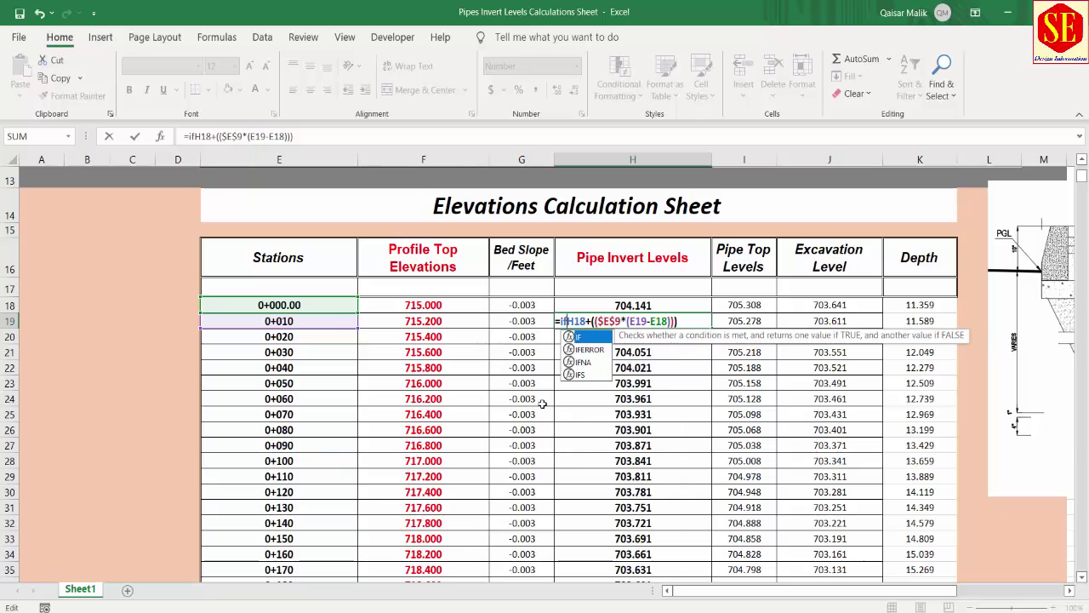
text(()
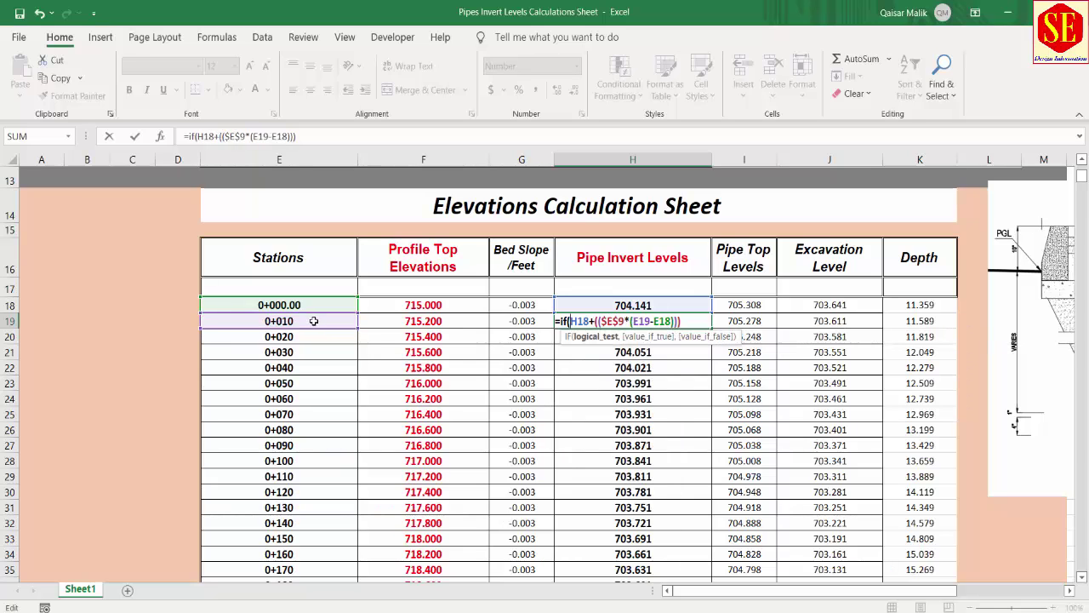
click(315, 322)
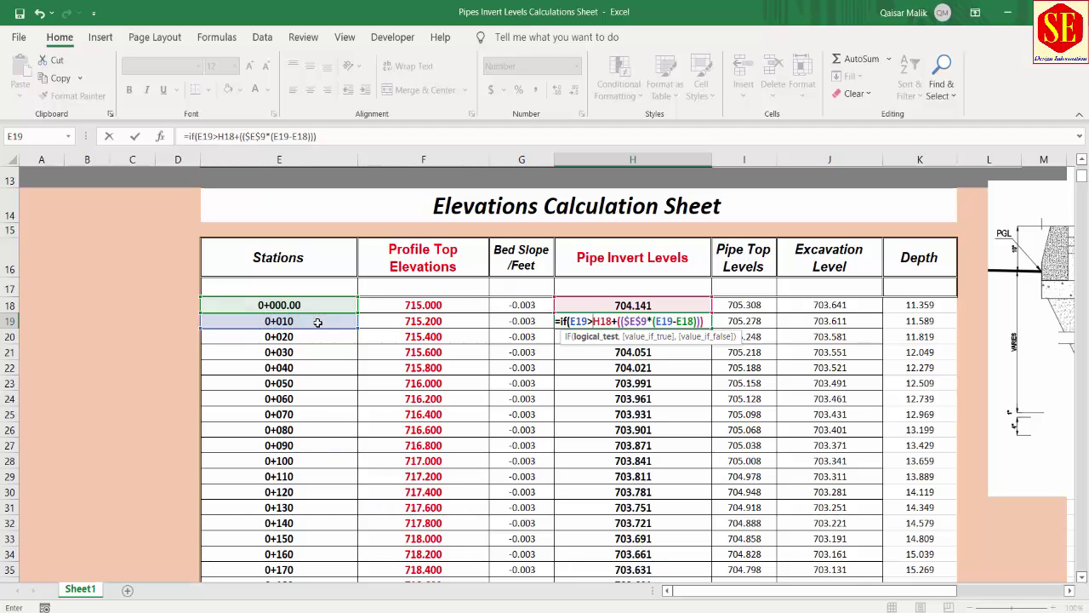
text(>)
scroll(298, 332, up, 2)
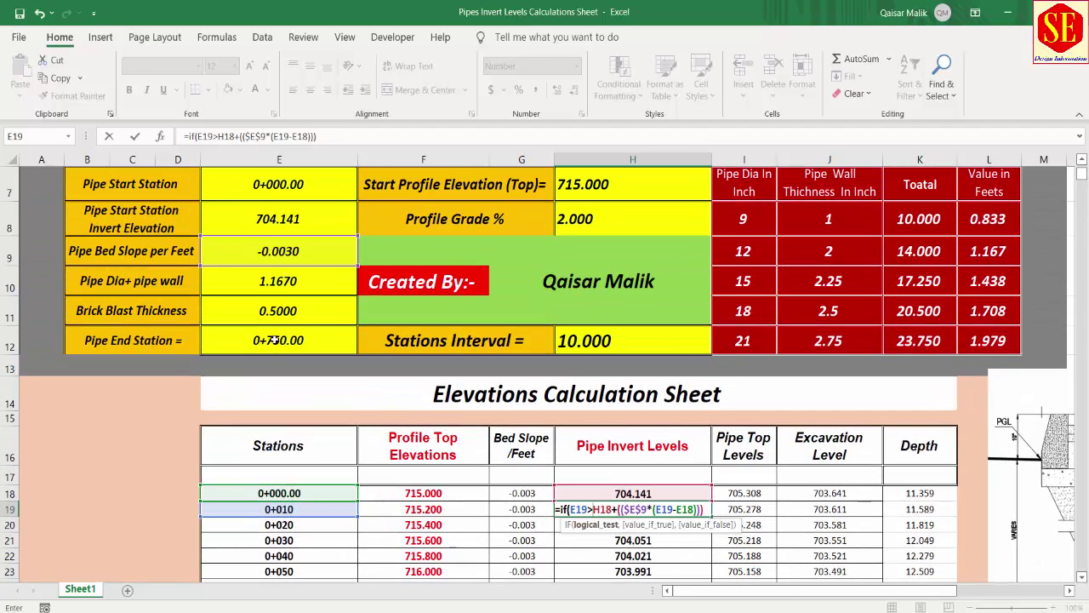
click(279, 341)
key(F4)
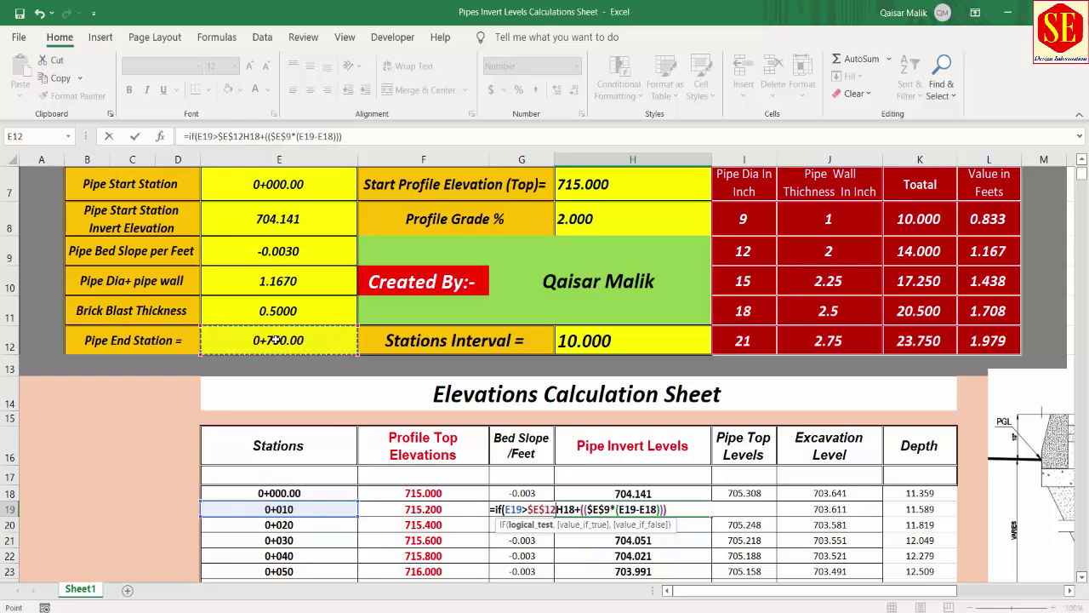
- Complete H19 with "Out of Station" and H18+($E$9*(E19-E18)), fixing the missing comma
text(")
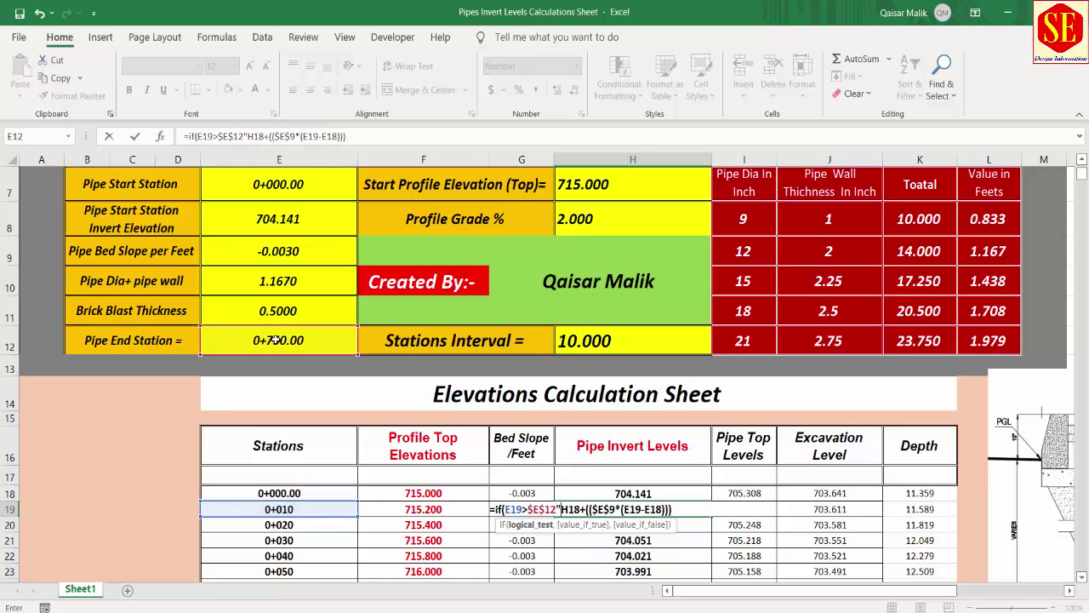
text(O)
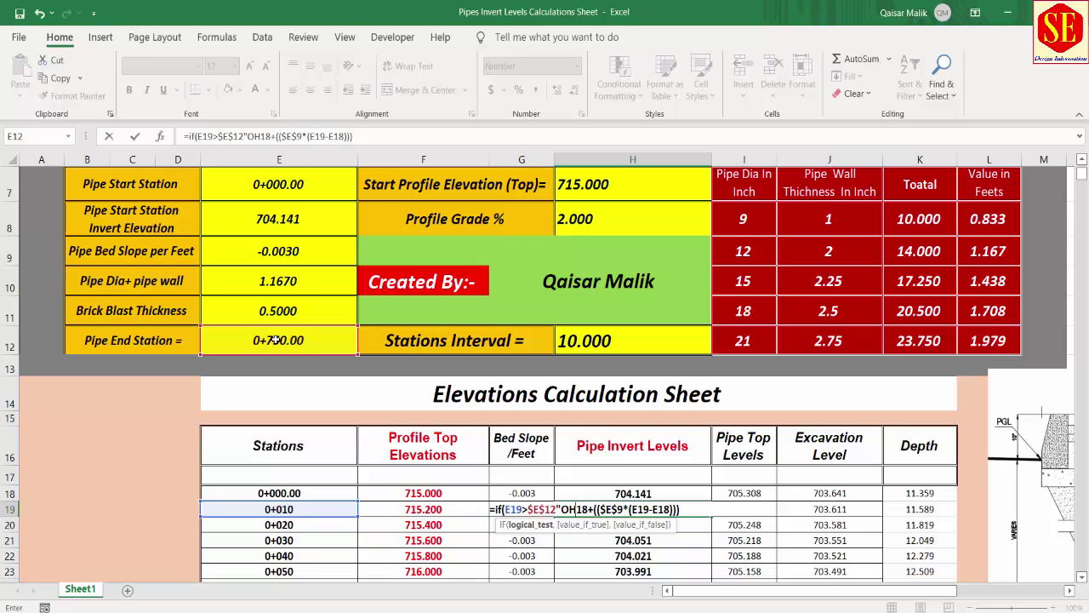
text(ut o)
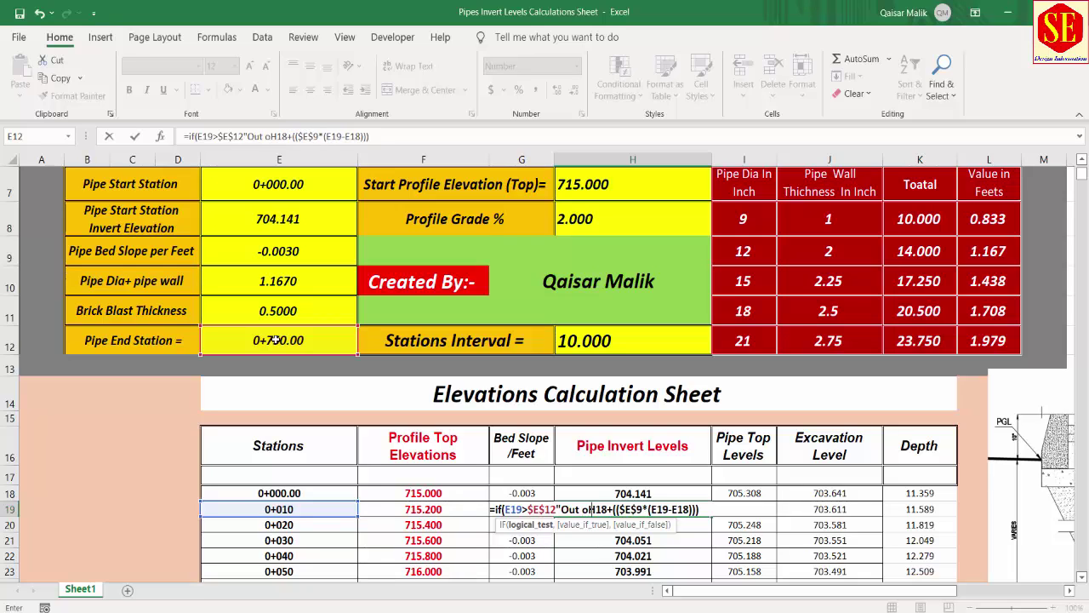
text(f Sta)
text(ti)
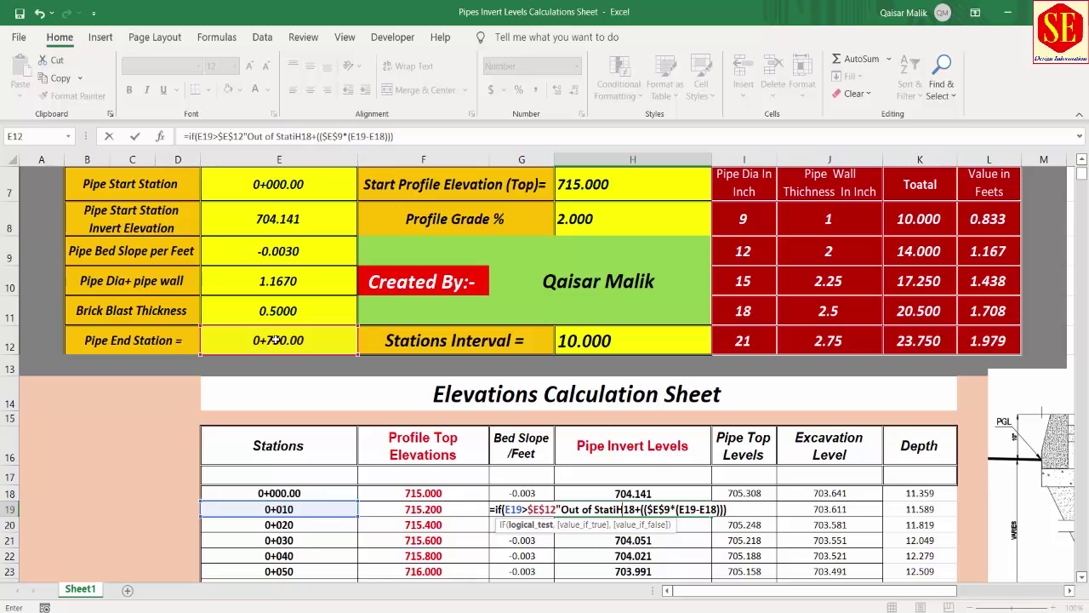
text(on",)
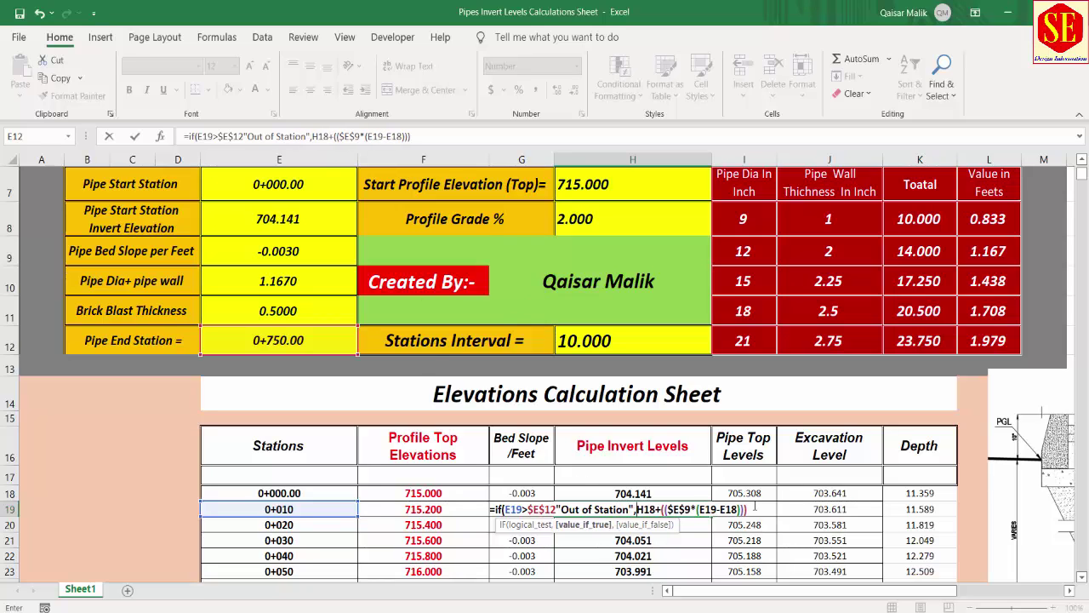
click(755, 506)
text())
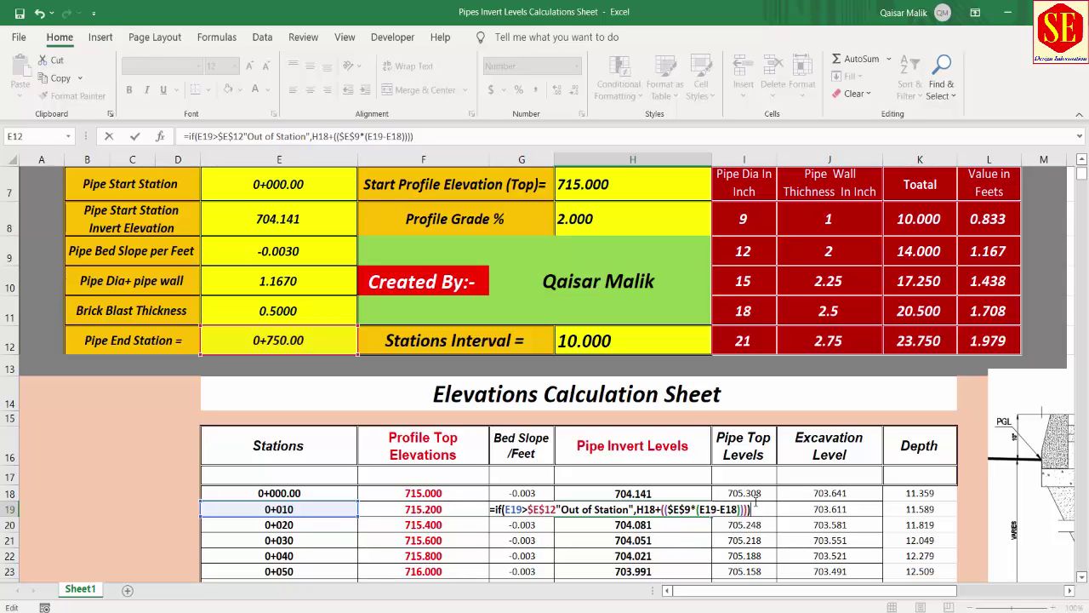
key(Return)
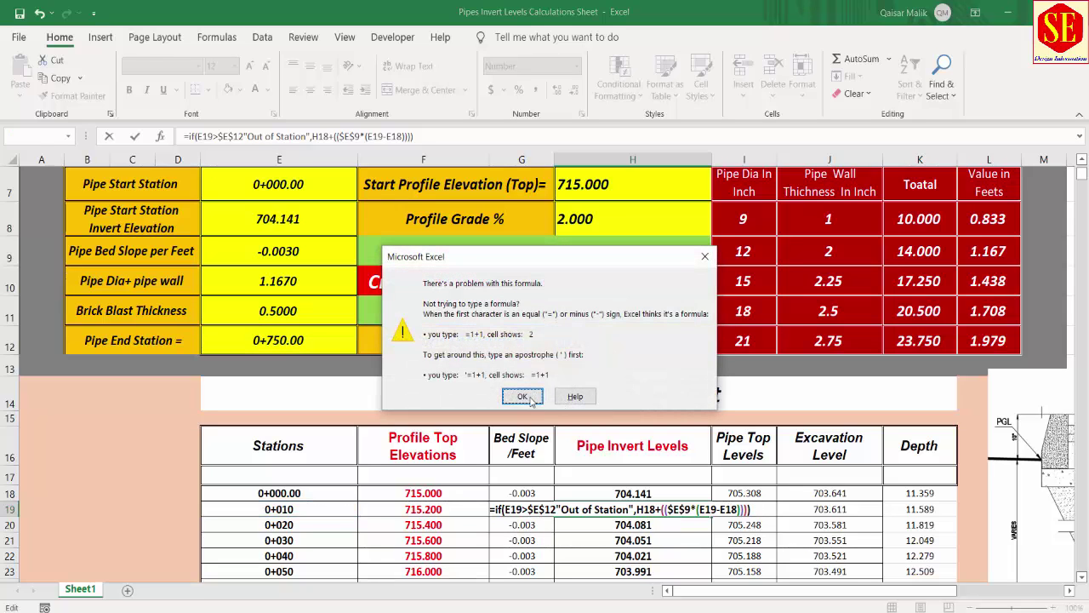
click(532, 400)
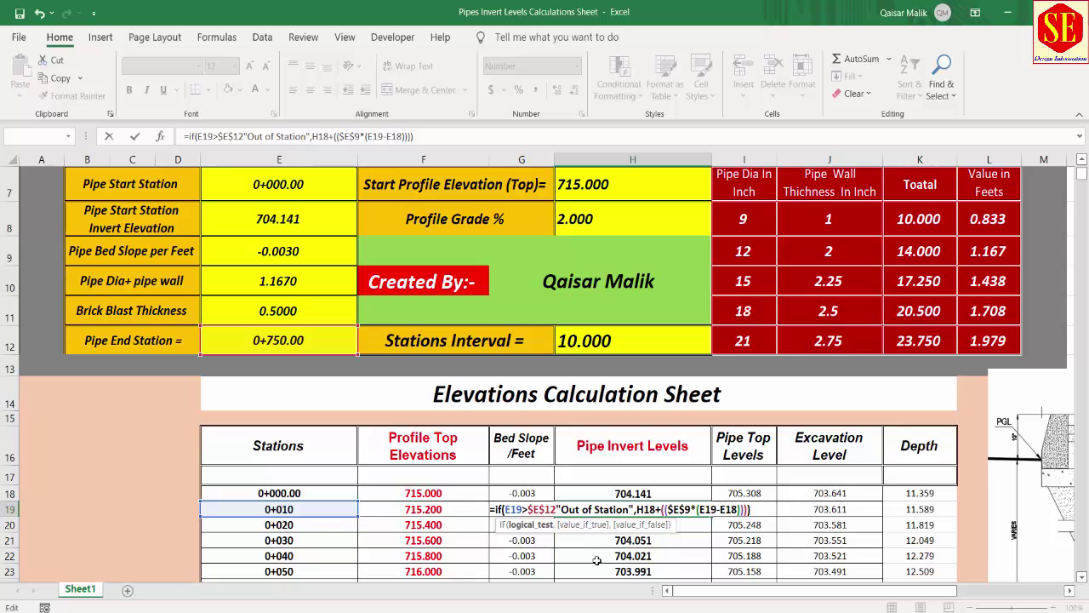
text(,)
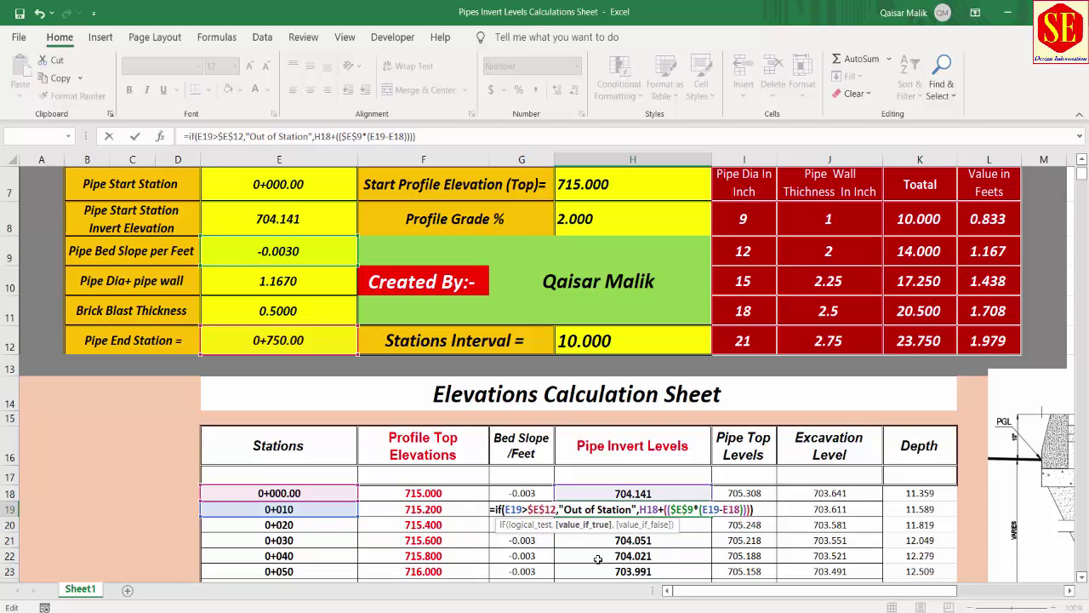
key(Return)
- Fill the H19 invert formula down the Pipe Invert Levels column and check the results
scroll(613, 459, down, 1)
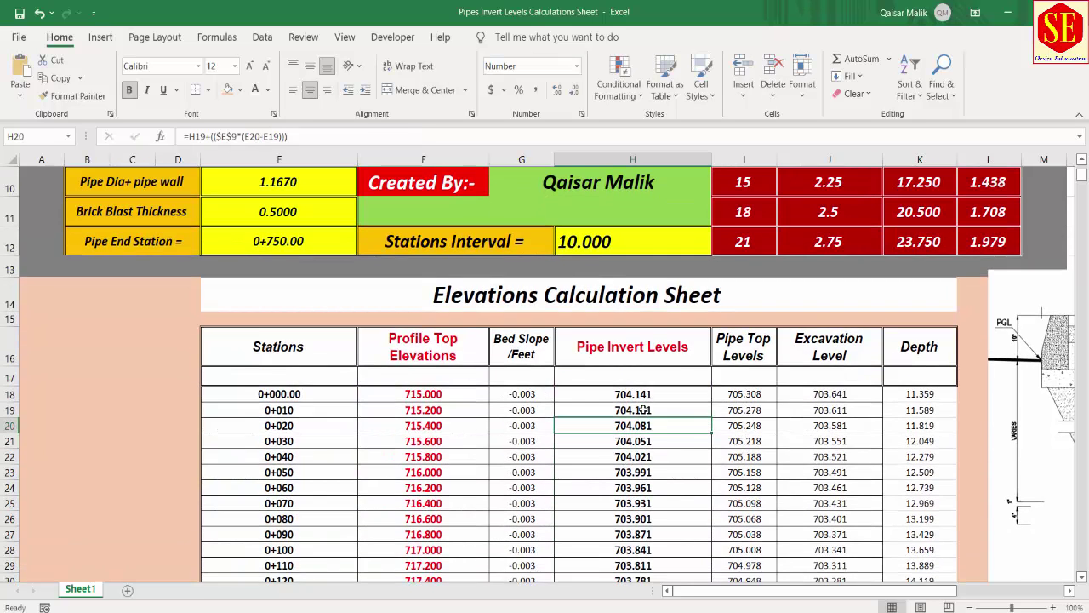
click(644, 410)
double_click(711, 417)
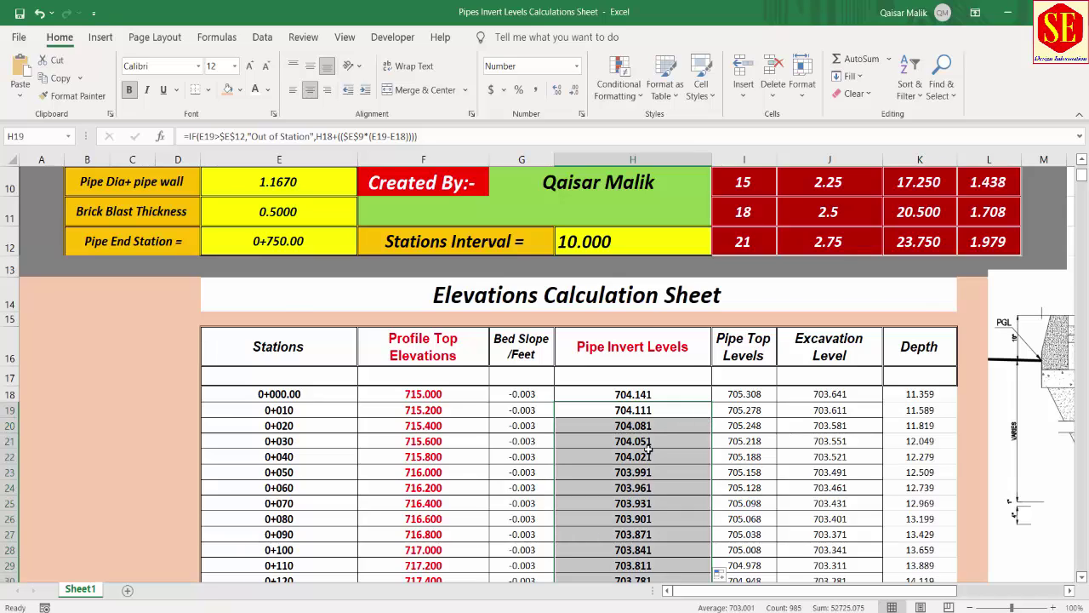
scroll(648, 448, down, 12)
scroll(647, 442, down, 6)
scroll(584, 397, down, 6)
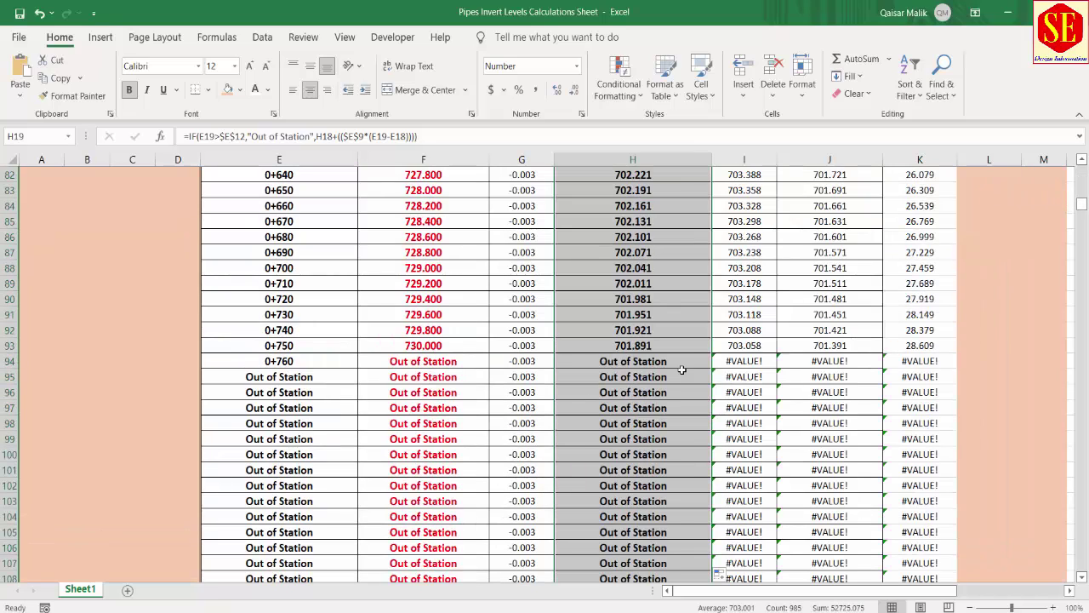
scroll(682, 369, up, 11)
scroll(740, 375, up, 7)
scroll(764, 390, up, 5)
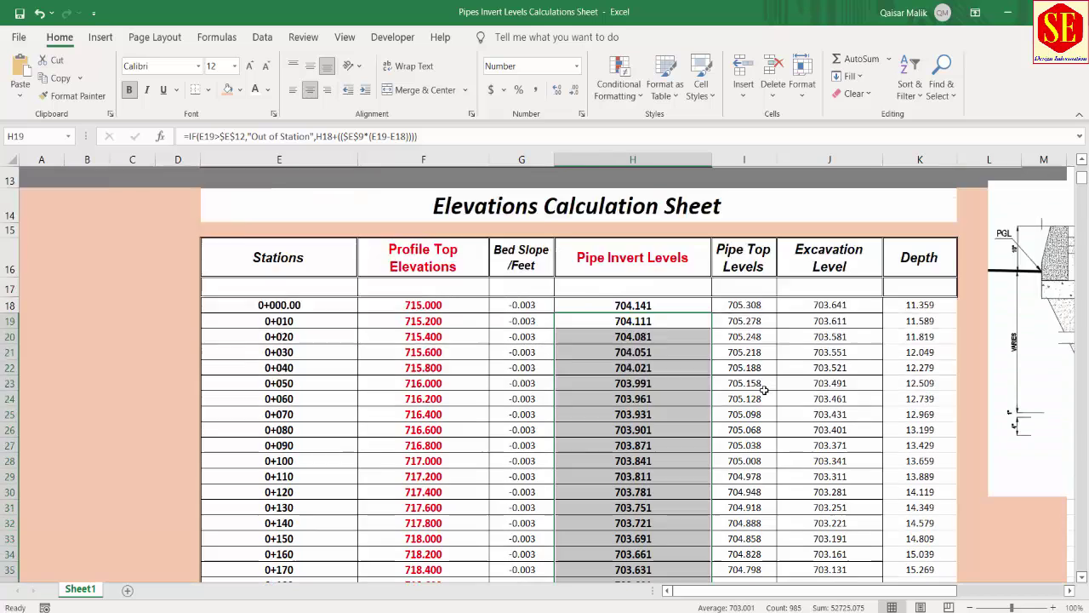
scroll(764, 390, up, 1)
- Change I19 to =IF(E19>$E$12,"out of Station",H19+$E$10) and fill it down column I
double_click(742, 394)
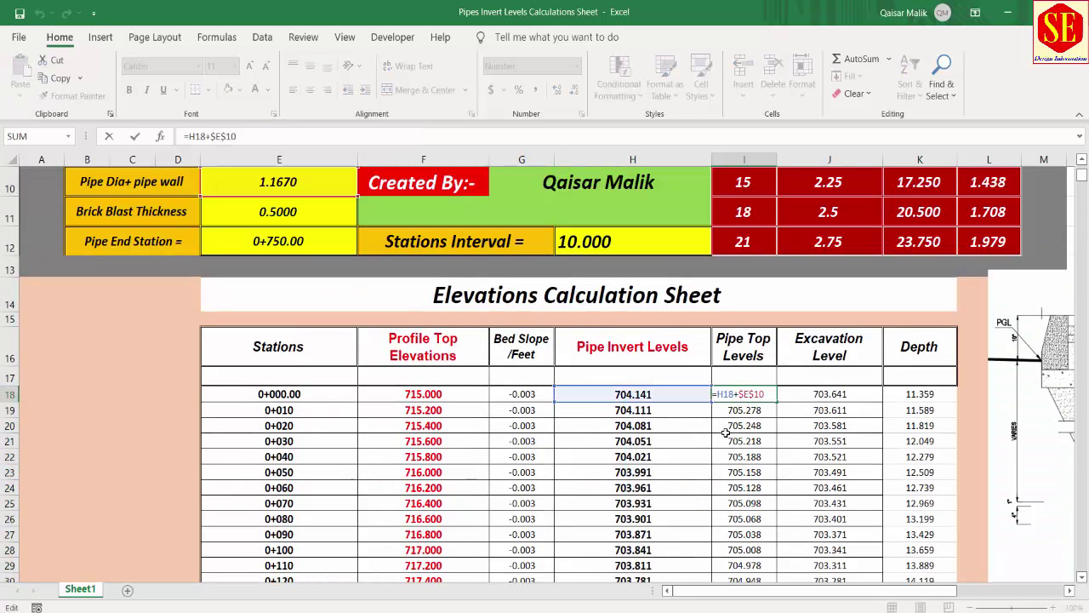
click(719, 409)
double_click(719, 410)
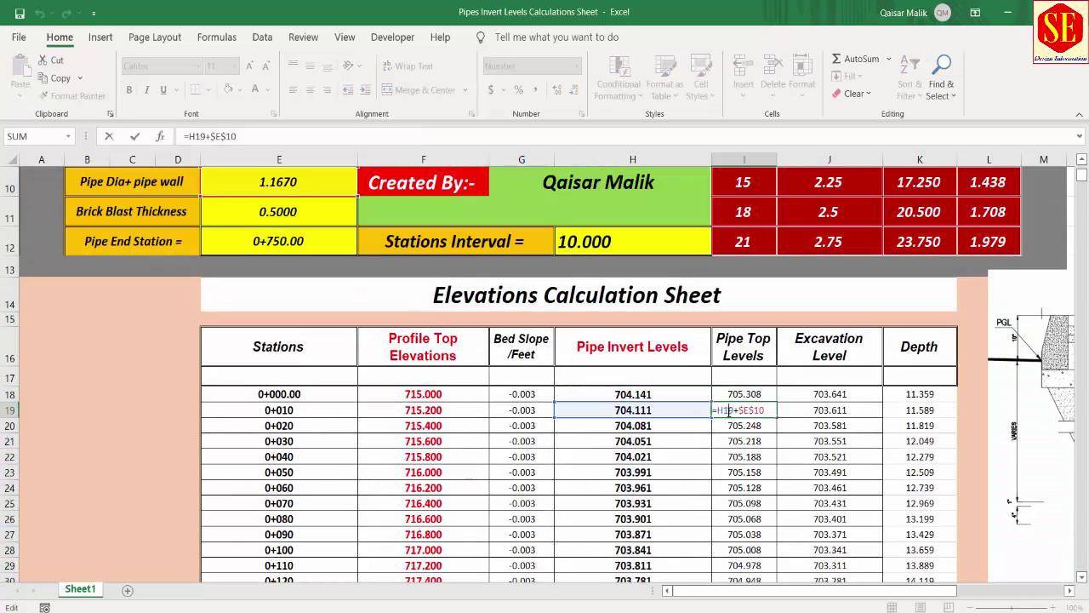
text(i)
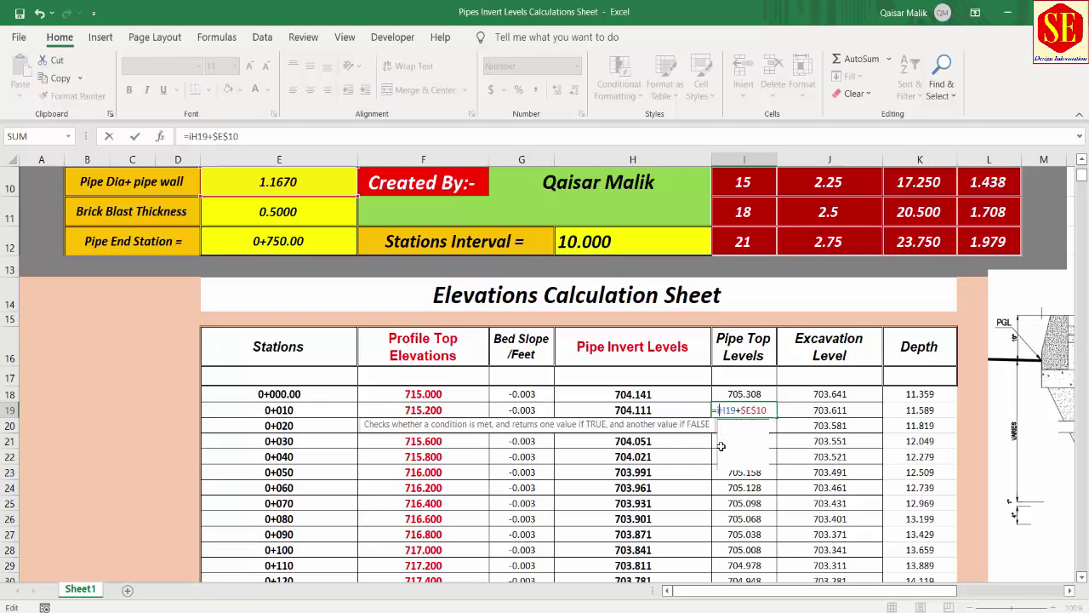
text(f()
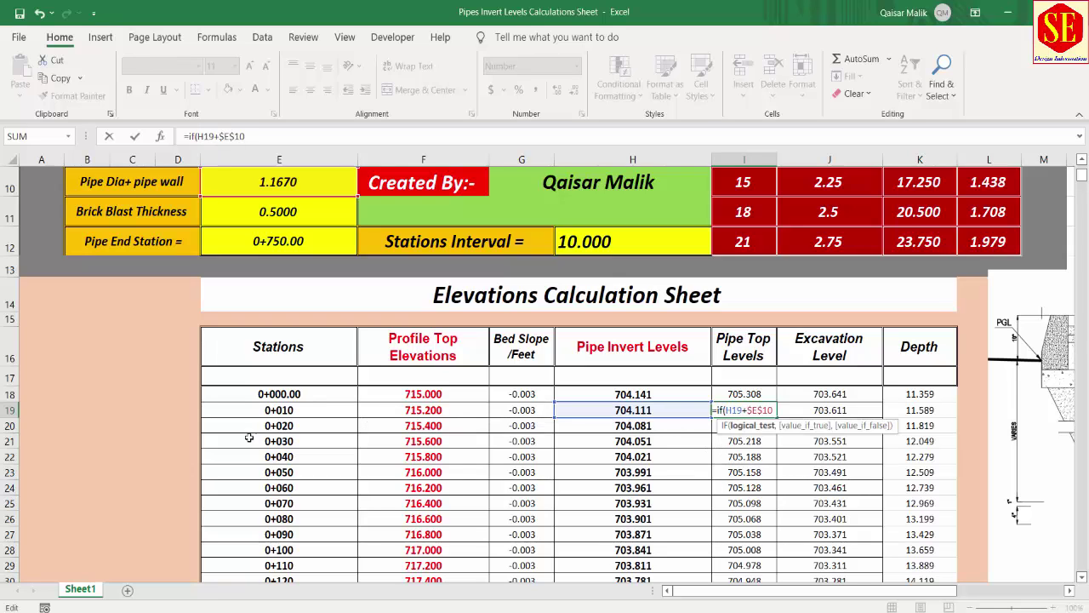
click(288, 409)
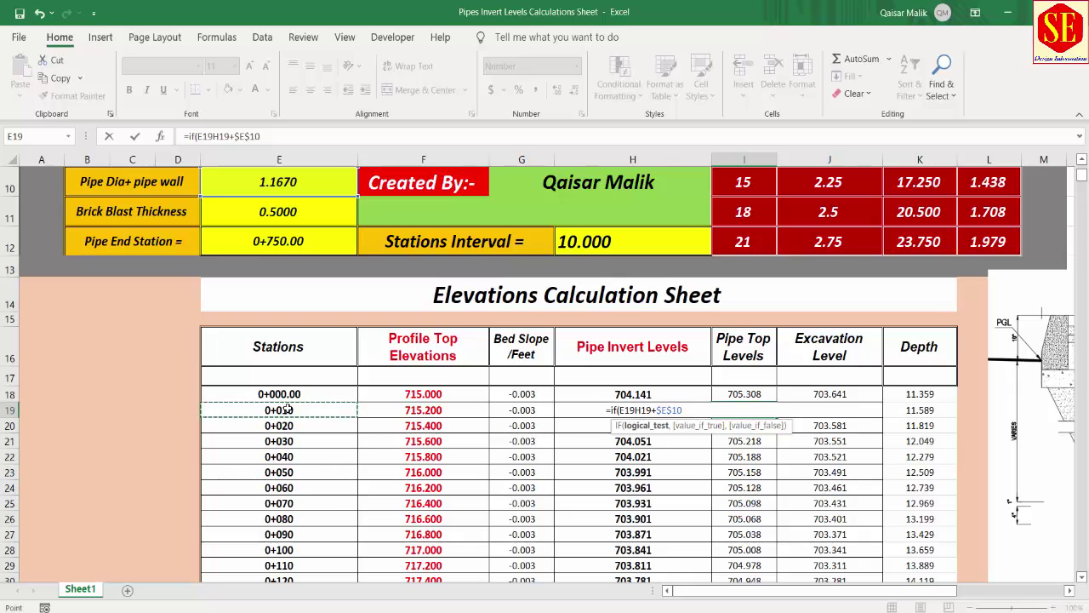
text(>)
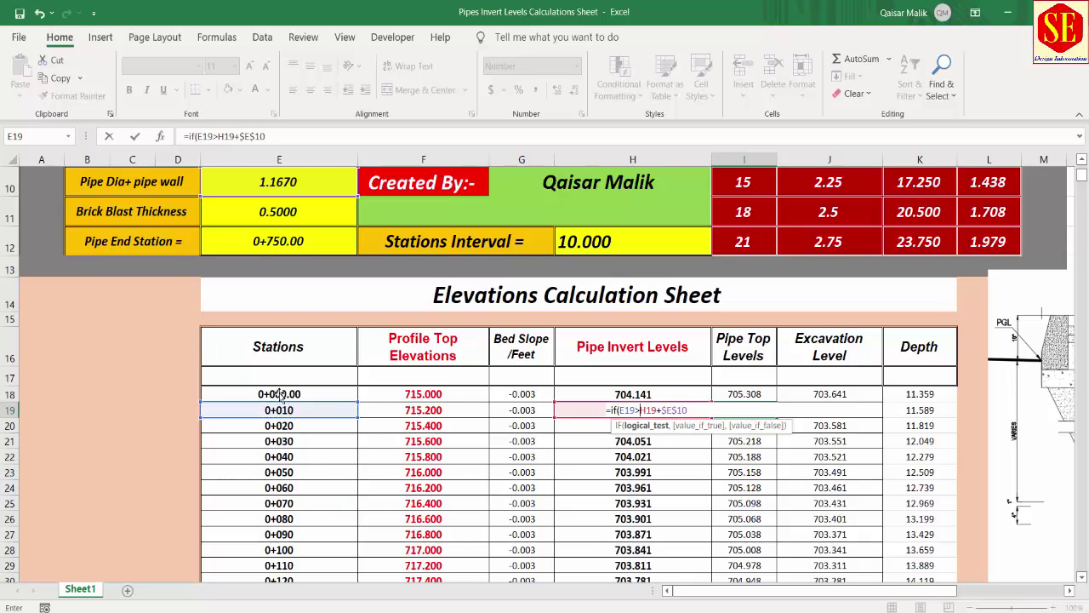
click(289, 241)
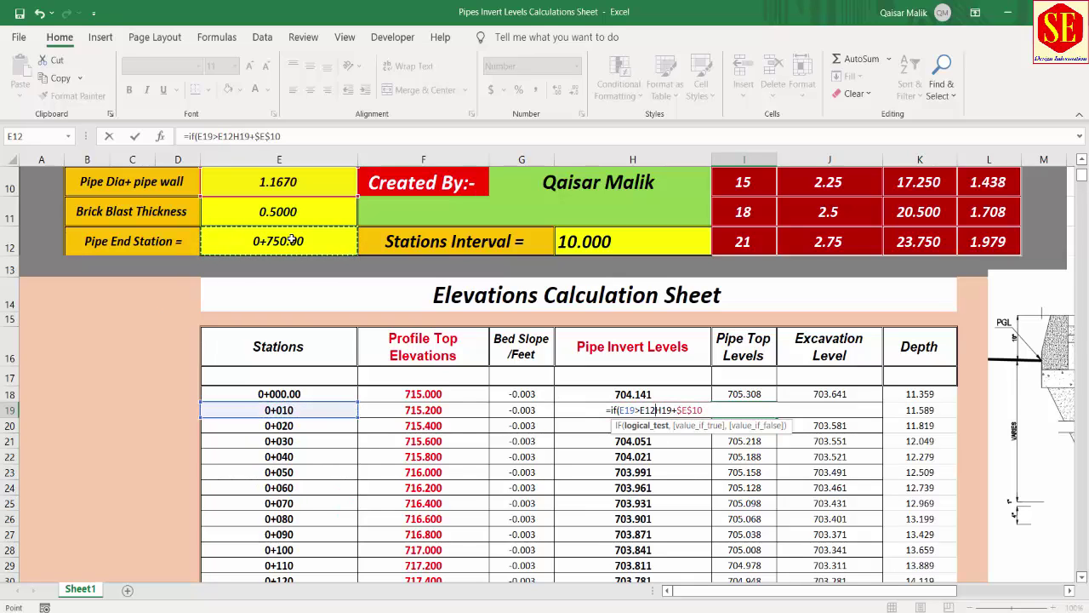
key(F4)
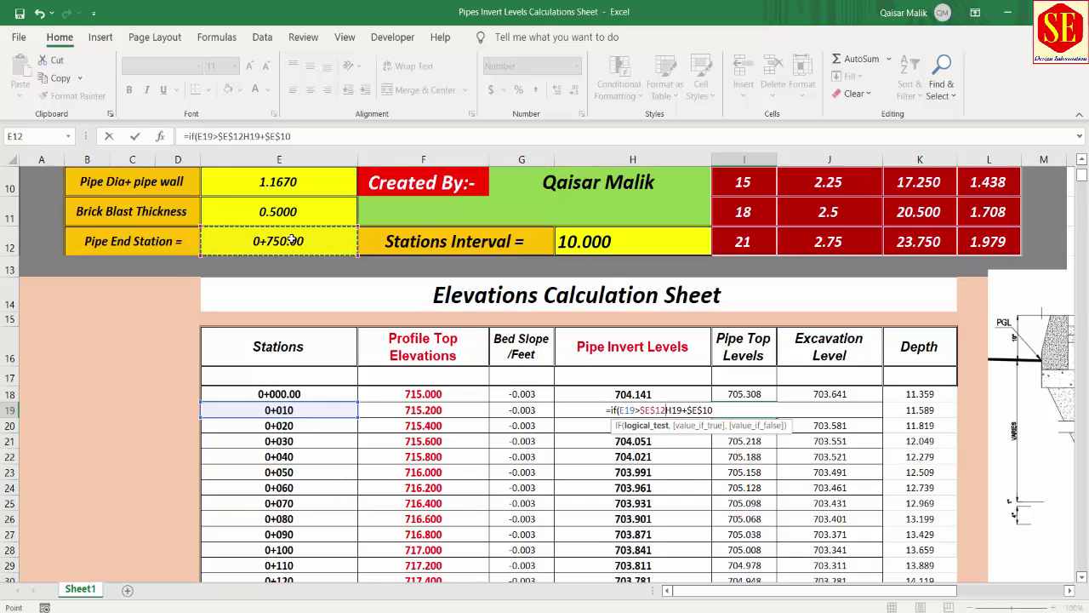
text(,)
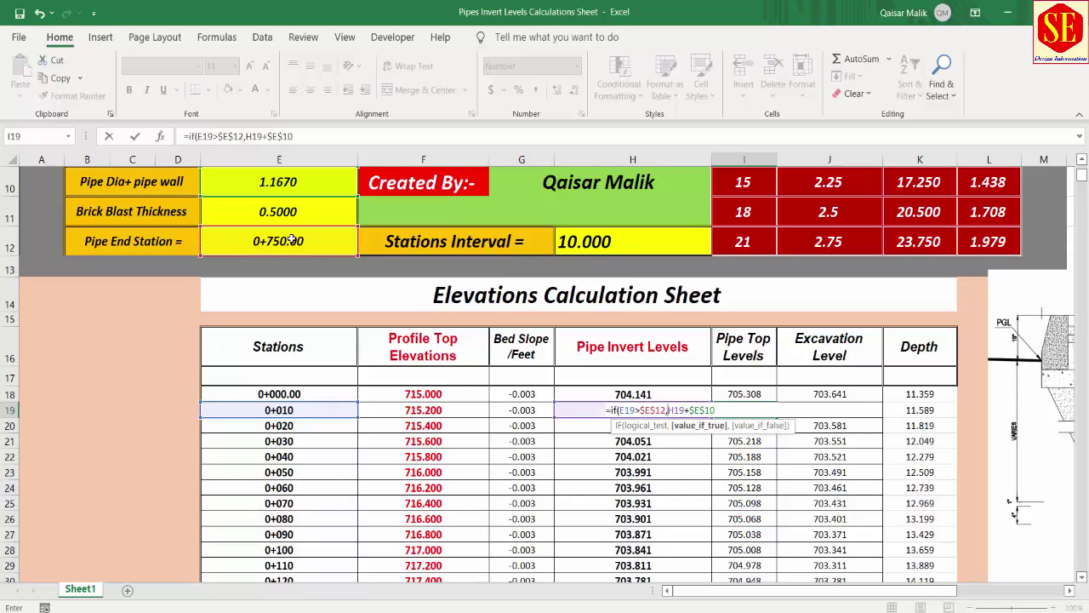
text("out )
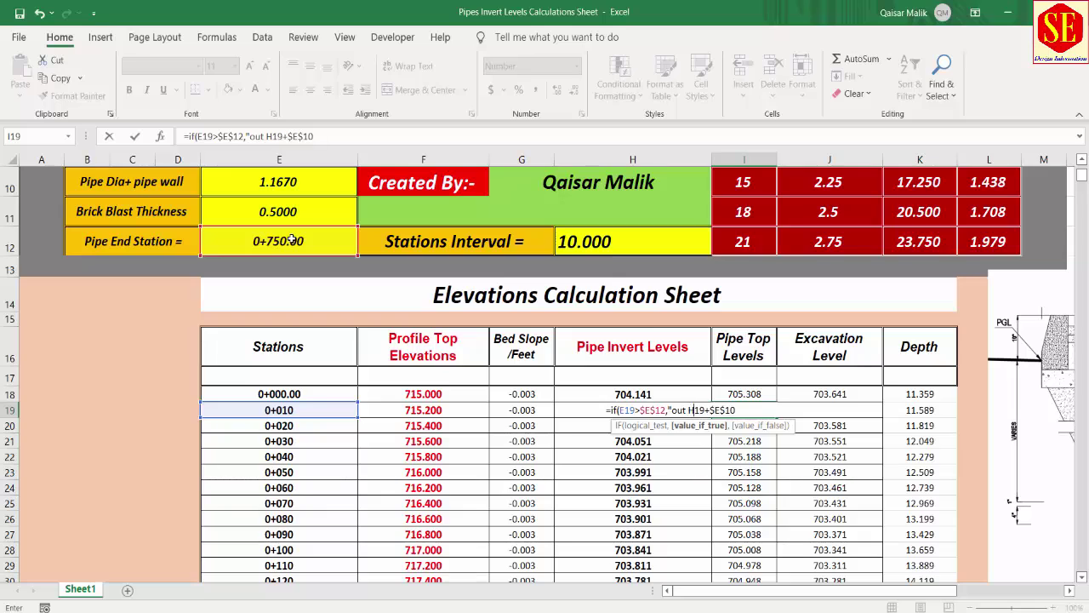
text(of Stat)
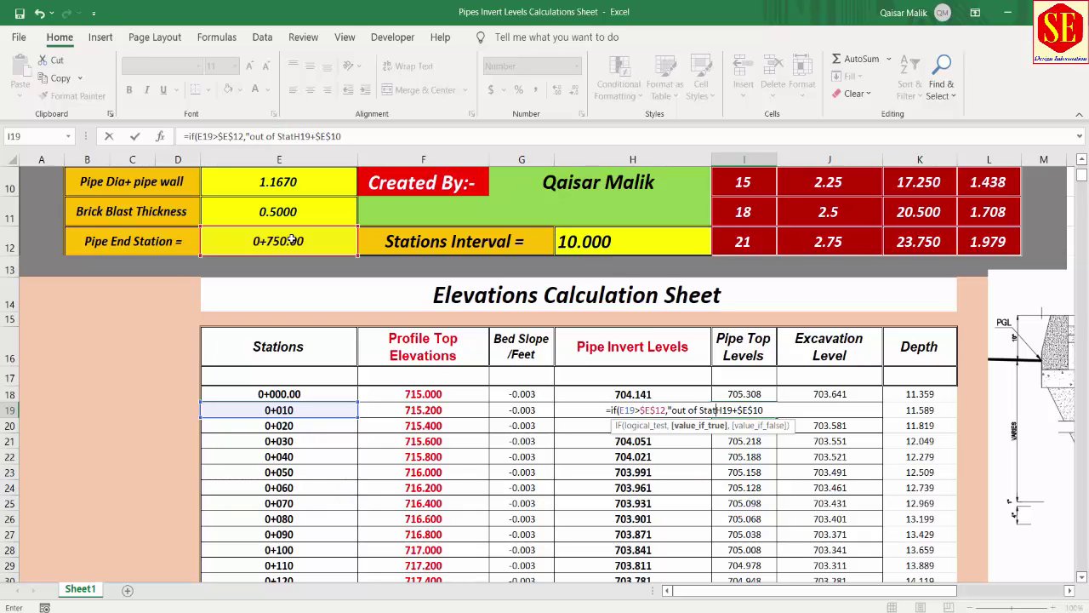
text(ion")
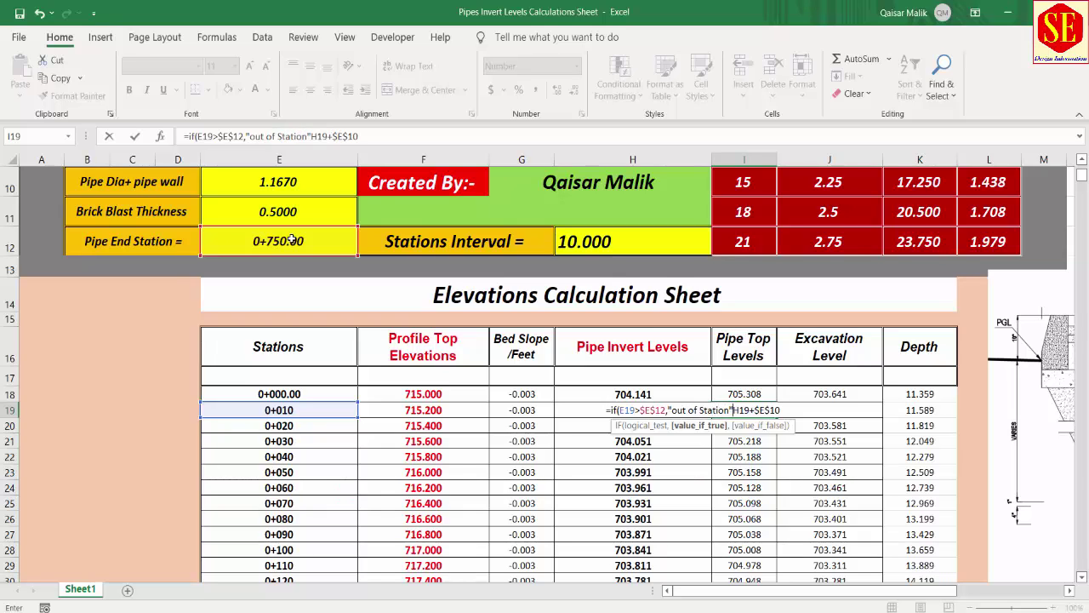
text(,H19+$E$10)
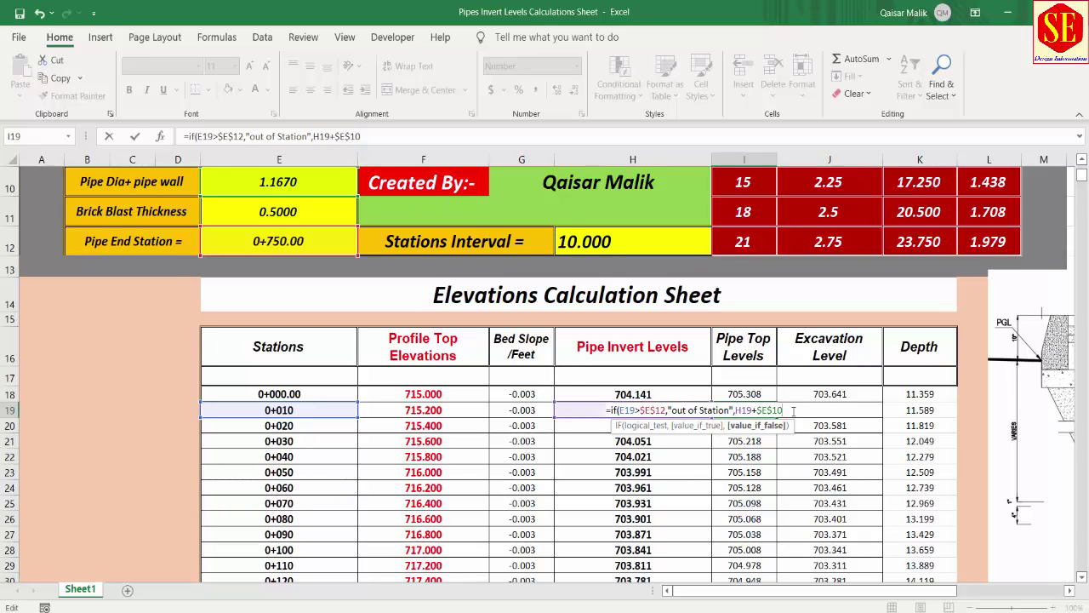
text())
key(Return)
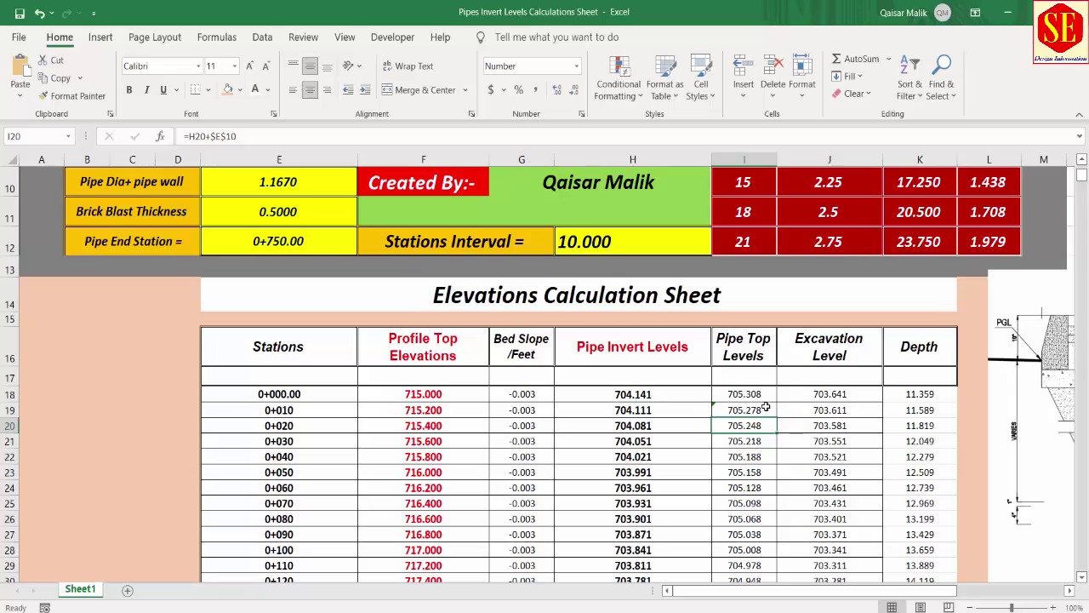
click(764, 410)
double_click(778, 418)
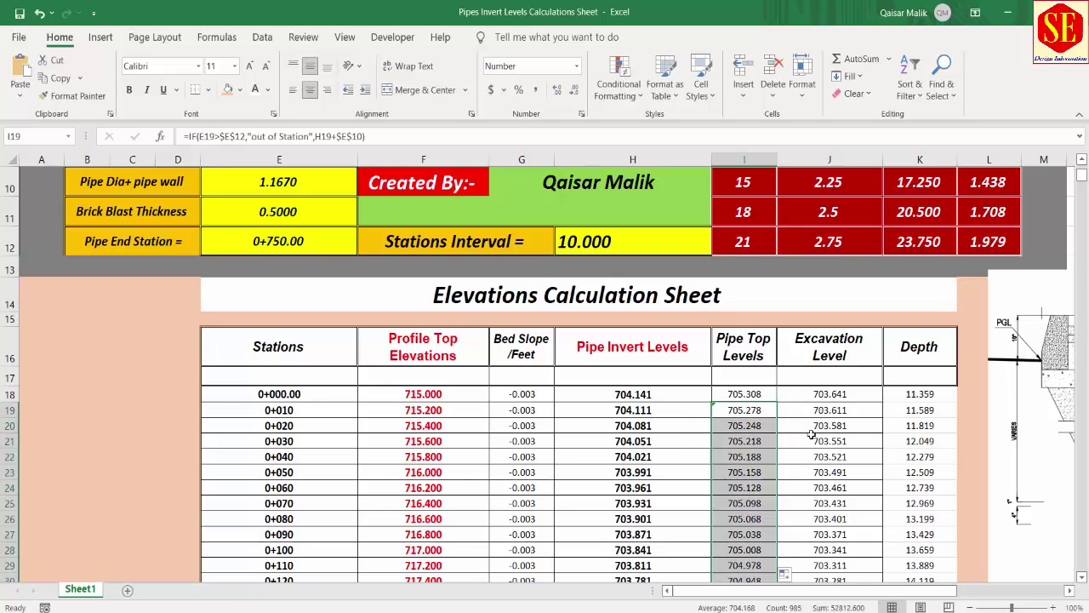
- Rewrite J19 as =IF(E19>$E$12,"Out",H19-$E$11)
click(825, 405)
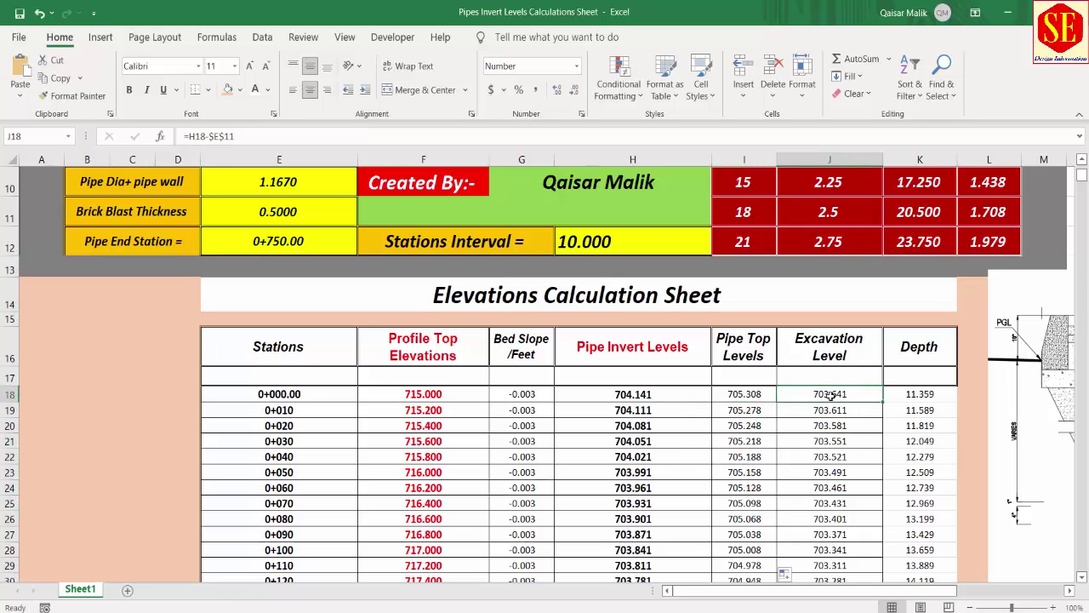
double_click(824, 407)
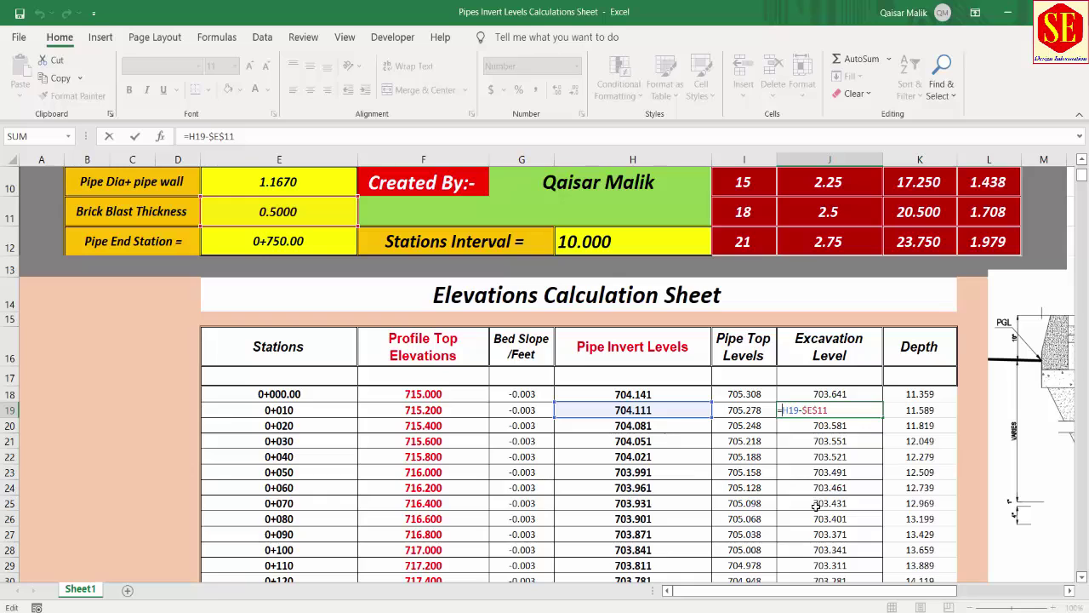
text(If)
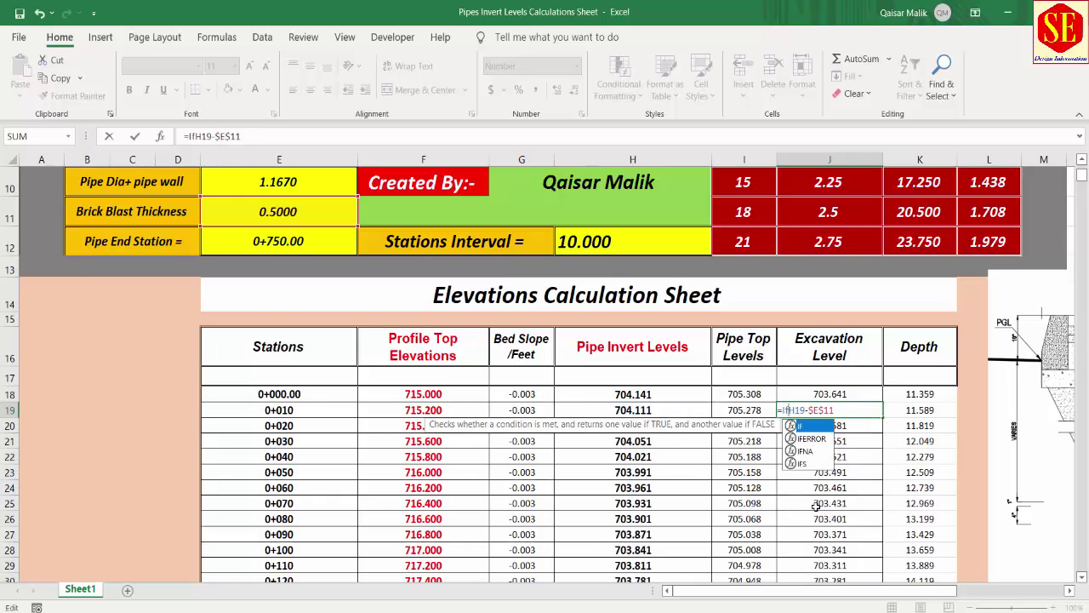
text(()
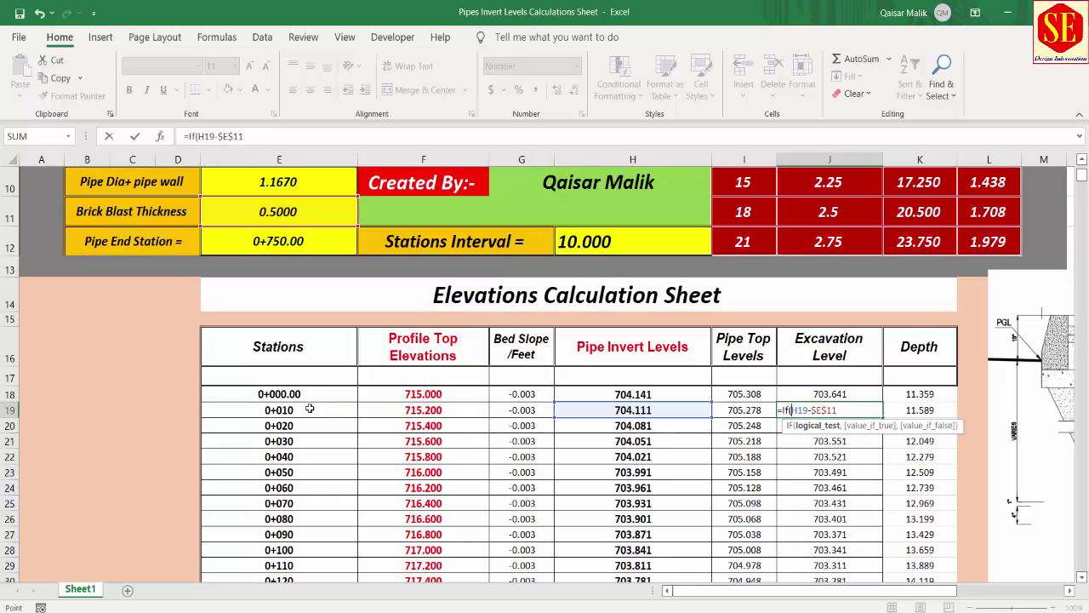
click(310, 408)
text(>)
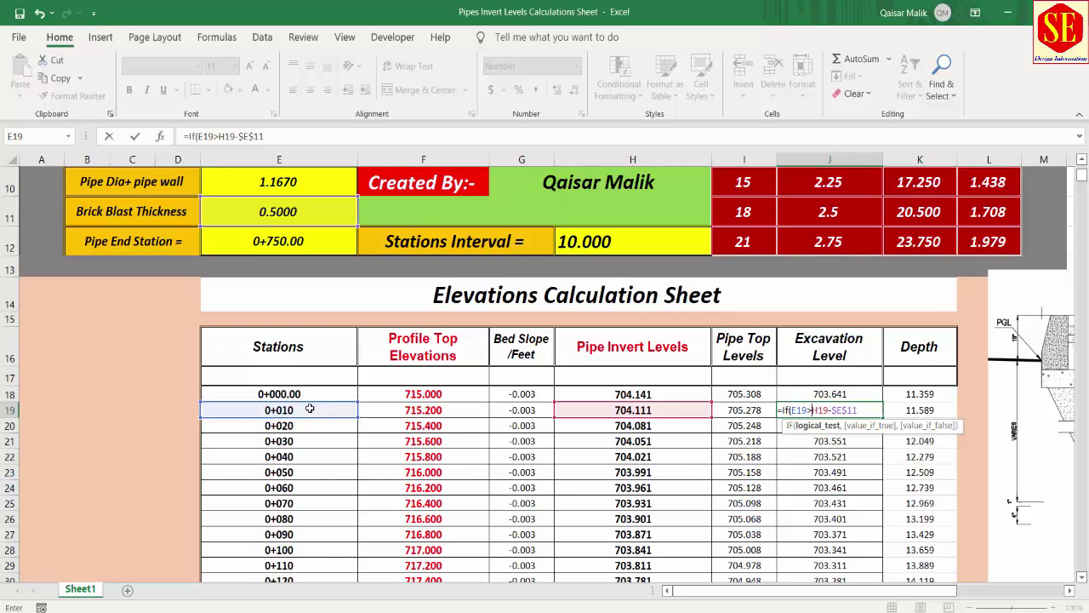
click(294, 241)
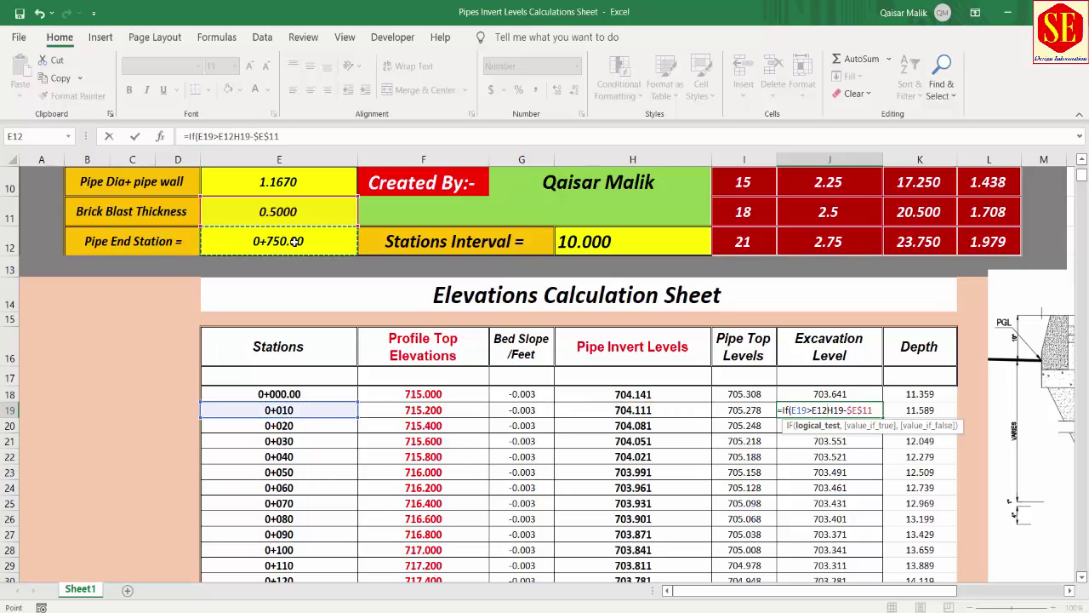
key(F4)
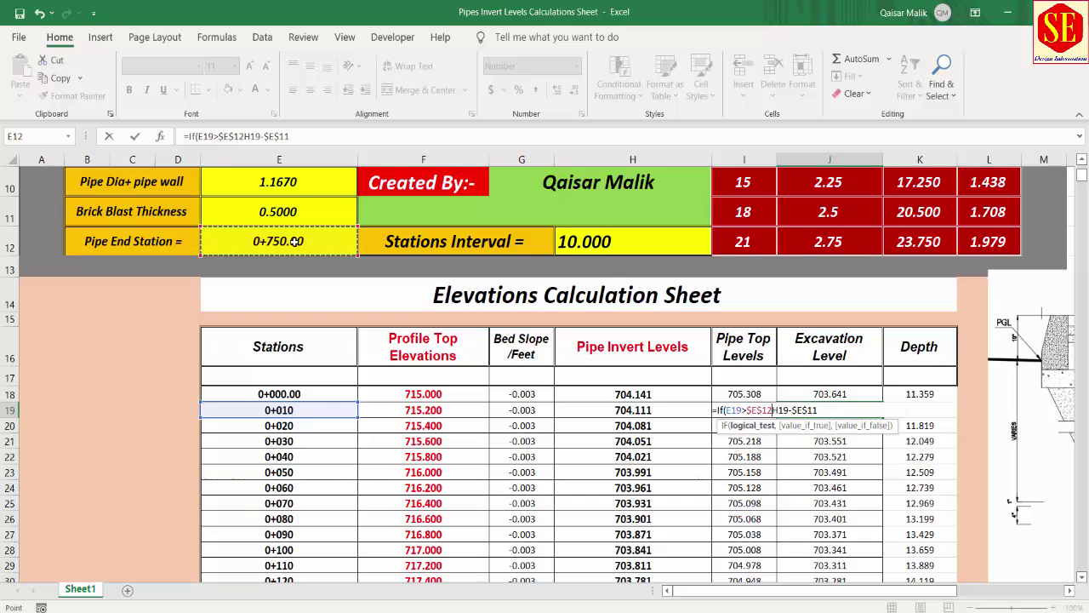
text(,")
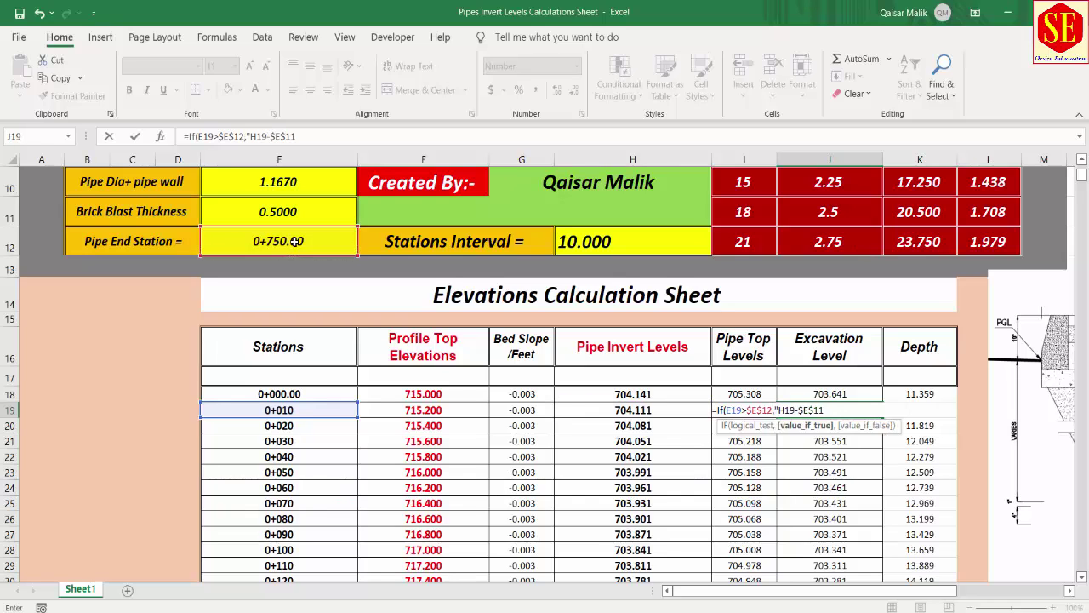
text(Ou)
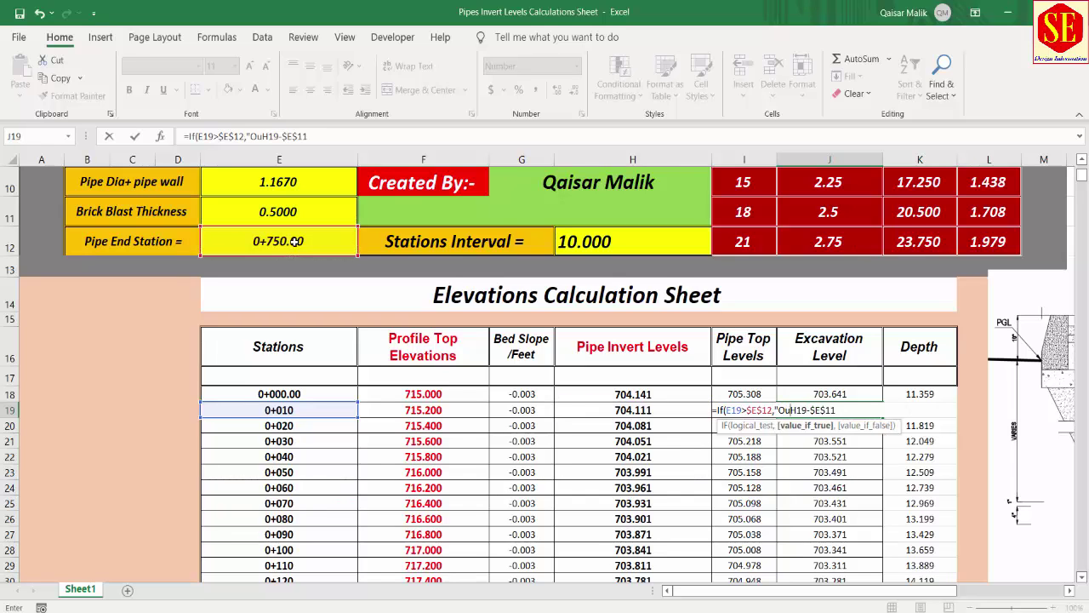
text(t)
text(",)
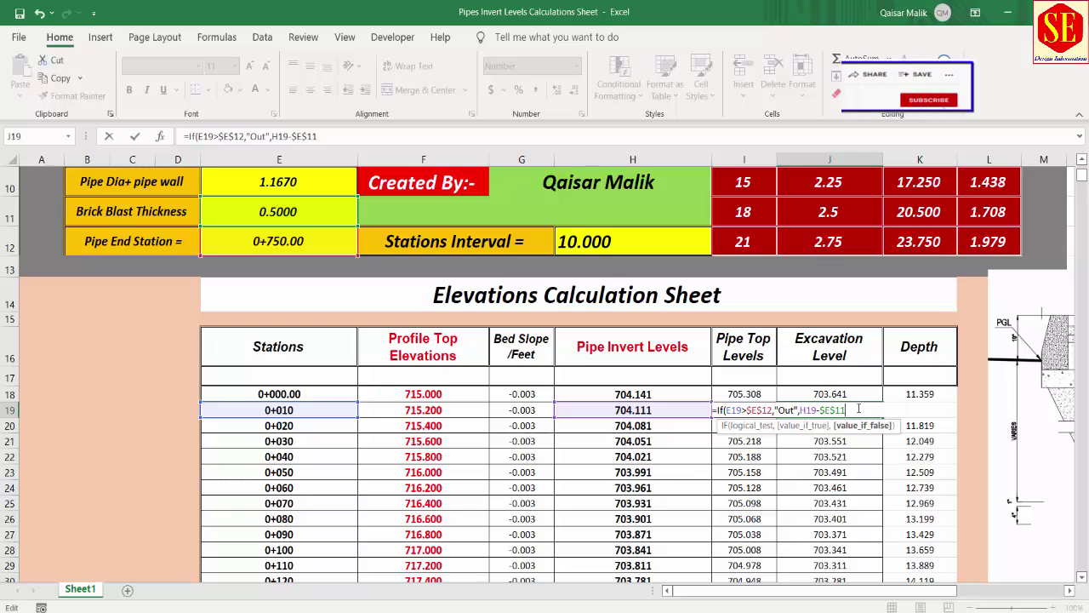
click(859, 409)
text())
key(Return)
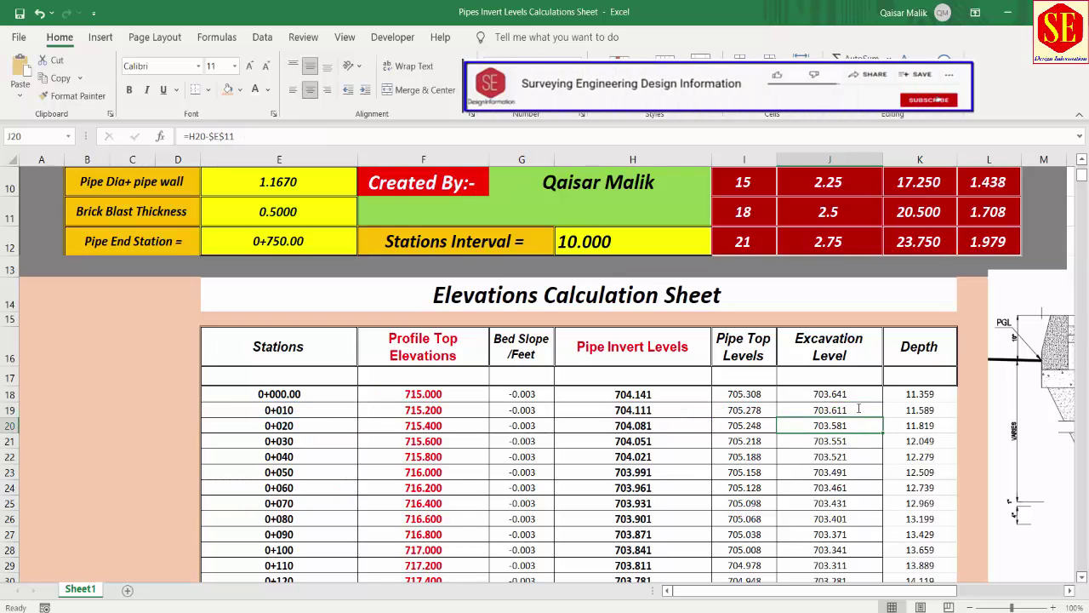
- Fill the J19 excavation formula down the whole column and review the results
click(859, 409)
double_click(883, 418)
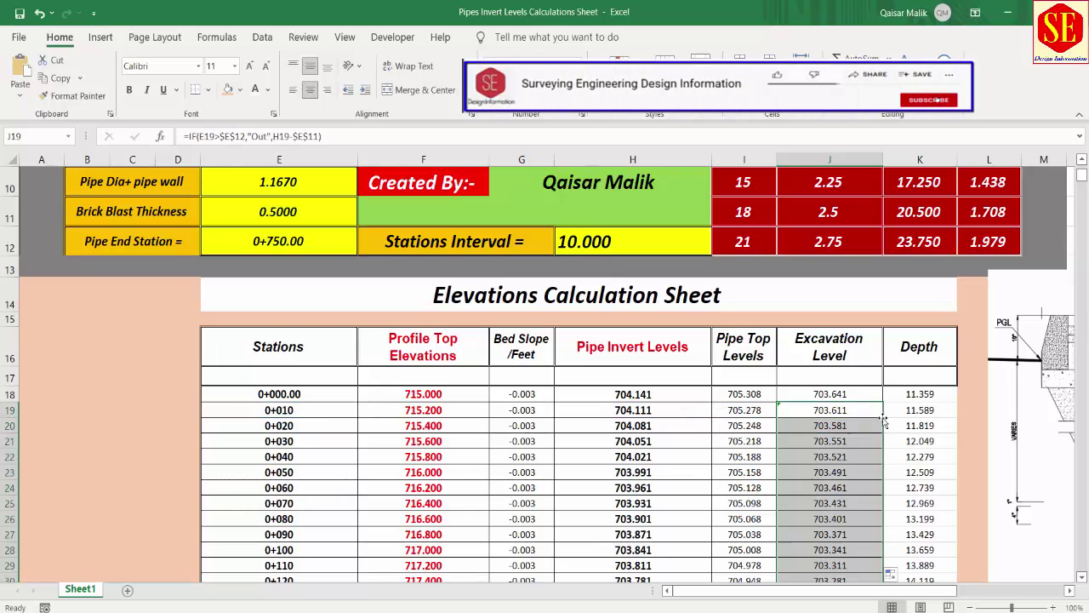
scroll(871, 468, down, 7)
scroll(871, 468, down, 6)
scroll(872, 400, down, 7)
scroll(871, 400, down, 3)
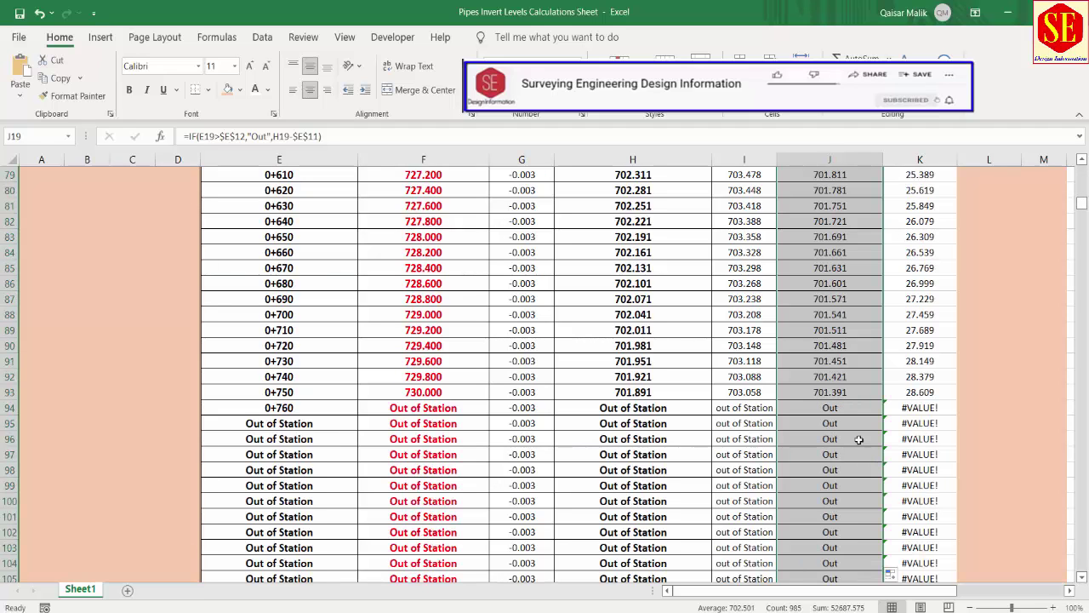
click(826, 409)
click(754, 409)
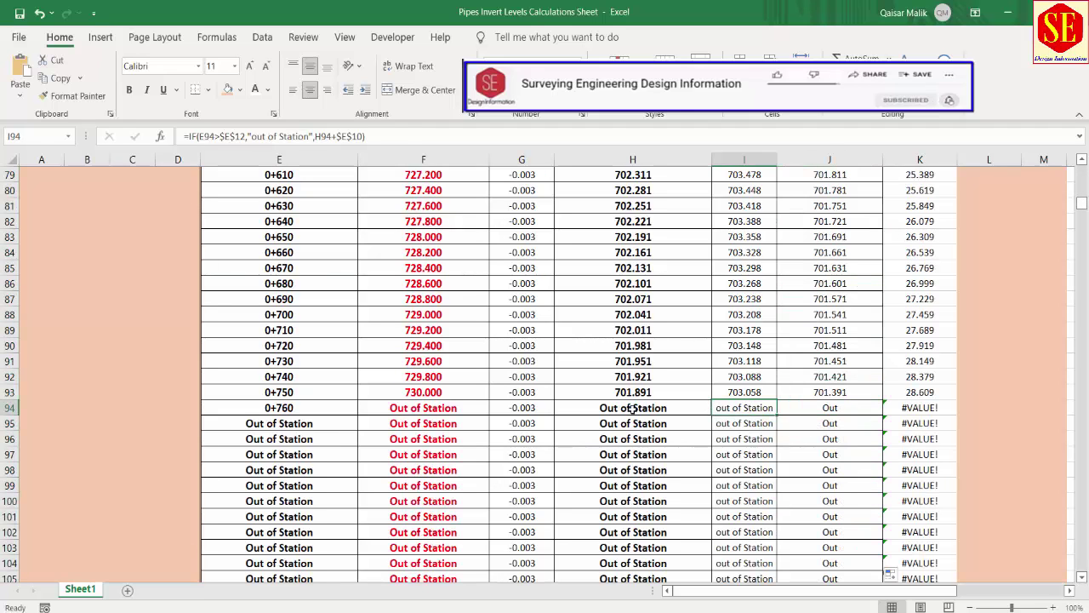
key(Left)
click(850, 408)
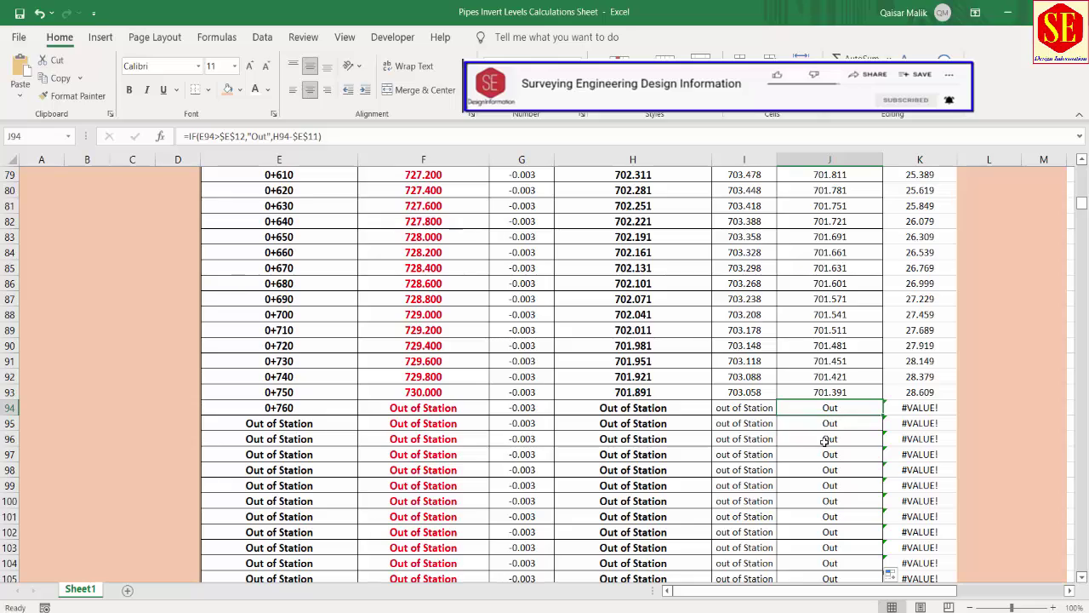
scroll(772, 422, up, 5)
scroll(772, 422, up, 5)
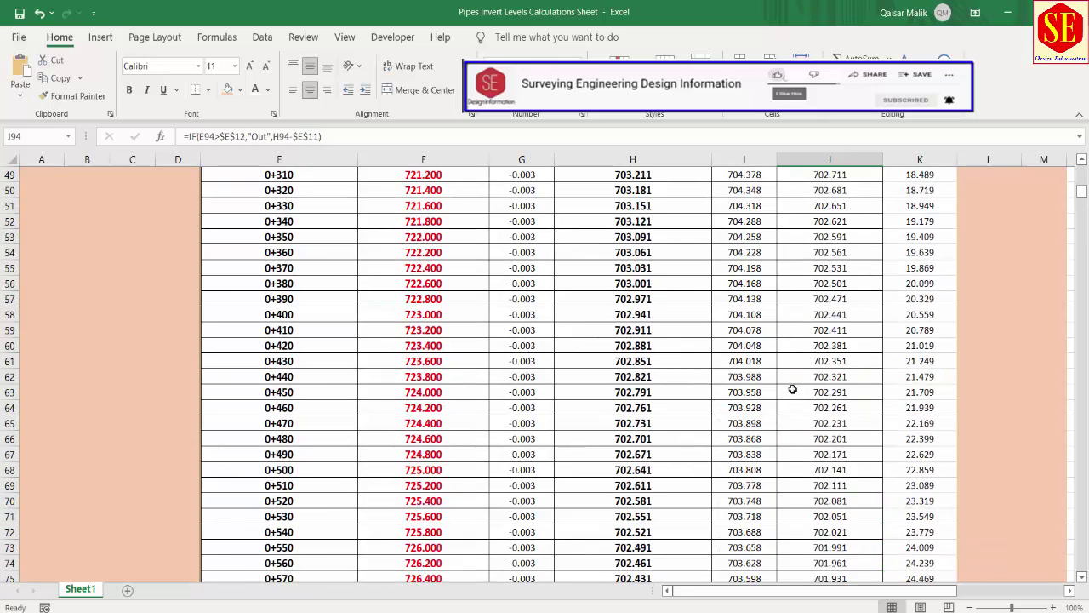
scroll(772, 422, up, 4)
scroll(749, 383, up, 7)
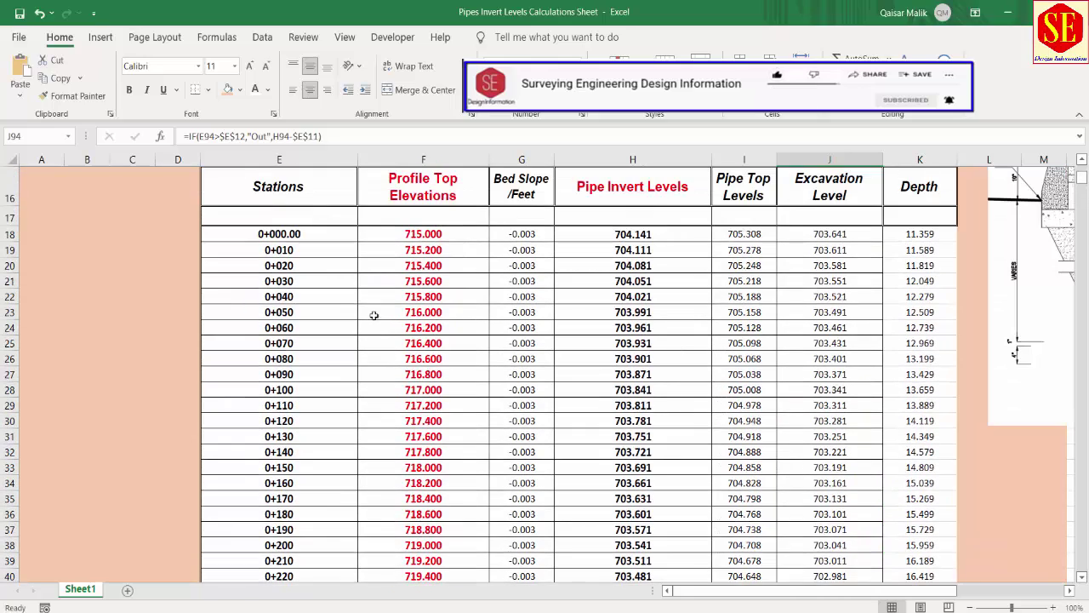
scroll(328, 299, up, 2)
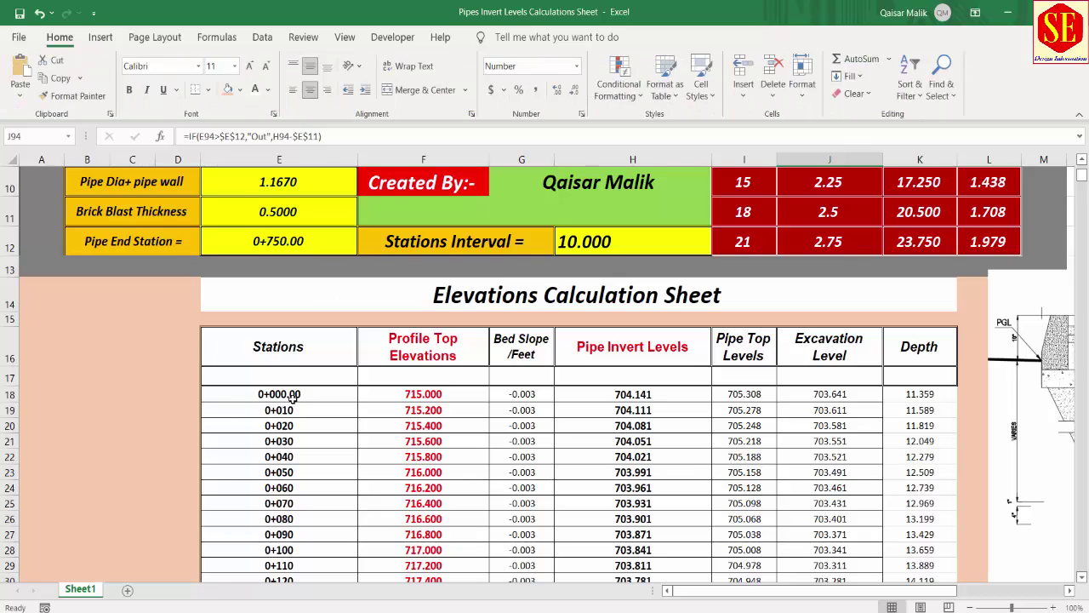
click(288, 396)
scroll(302, 387, up, 1)
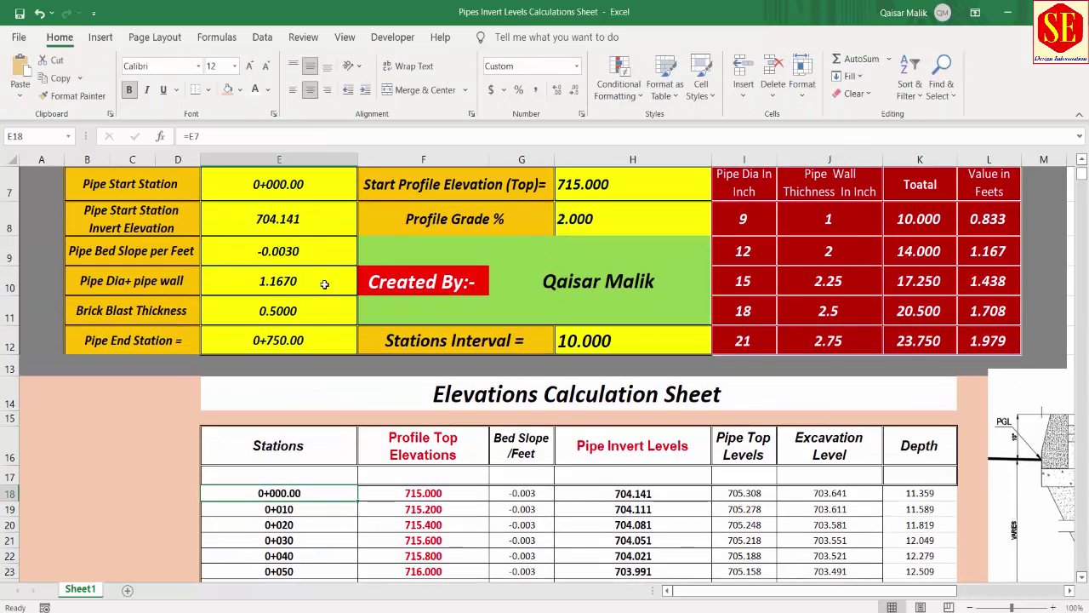
scroll(292, 192, down, 1)
double_click(289, 408)
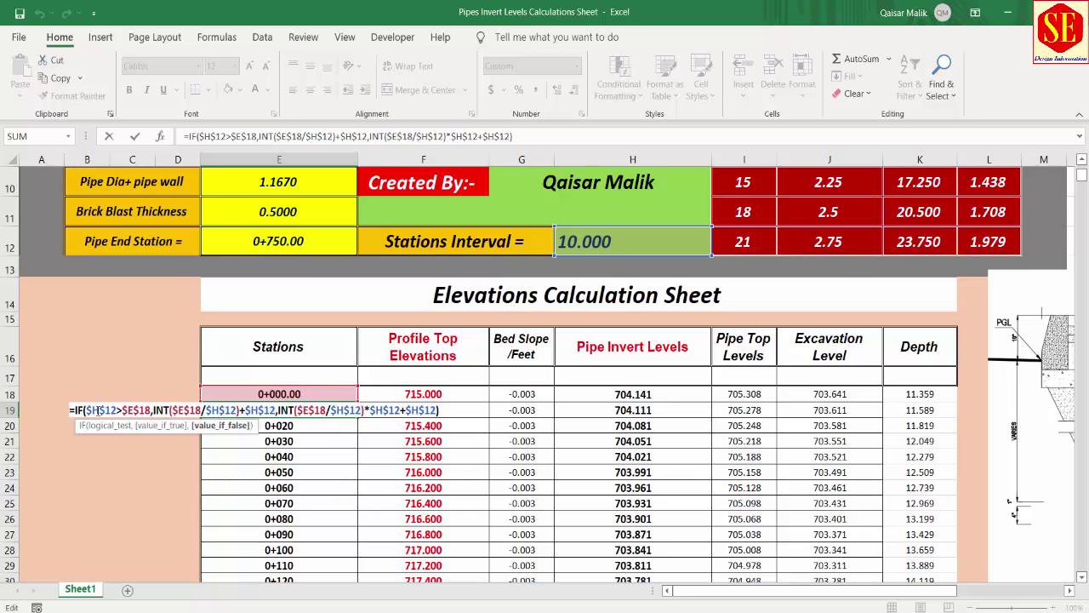
key(Escape)
scroll(291, 412, up, 1)
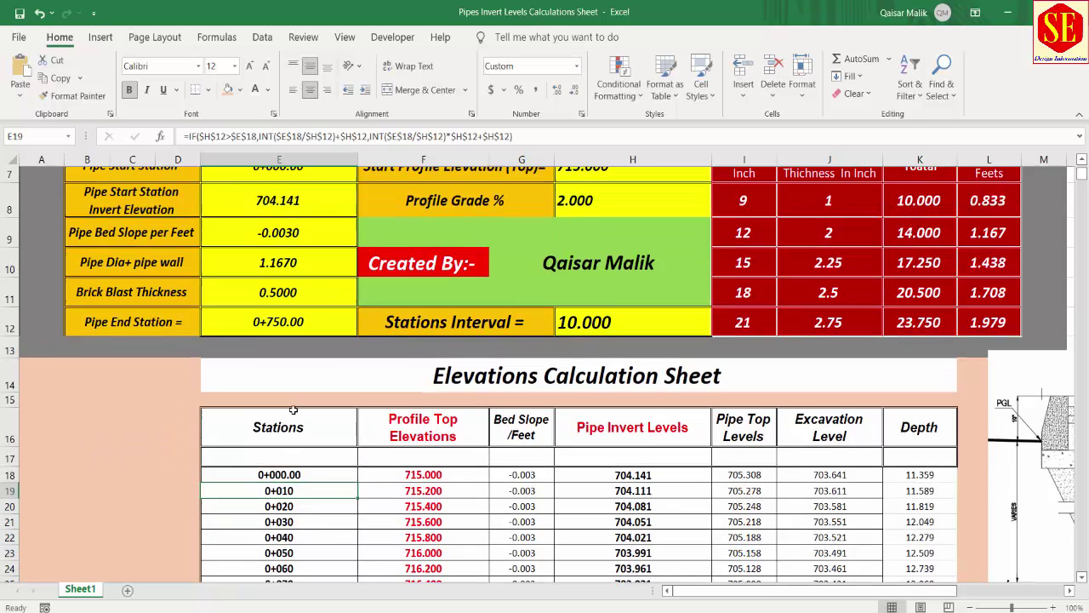
scroll(310, 189, up, 1)
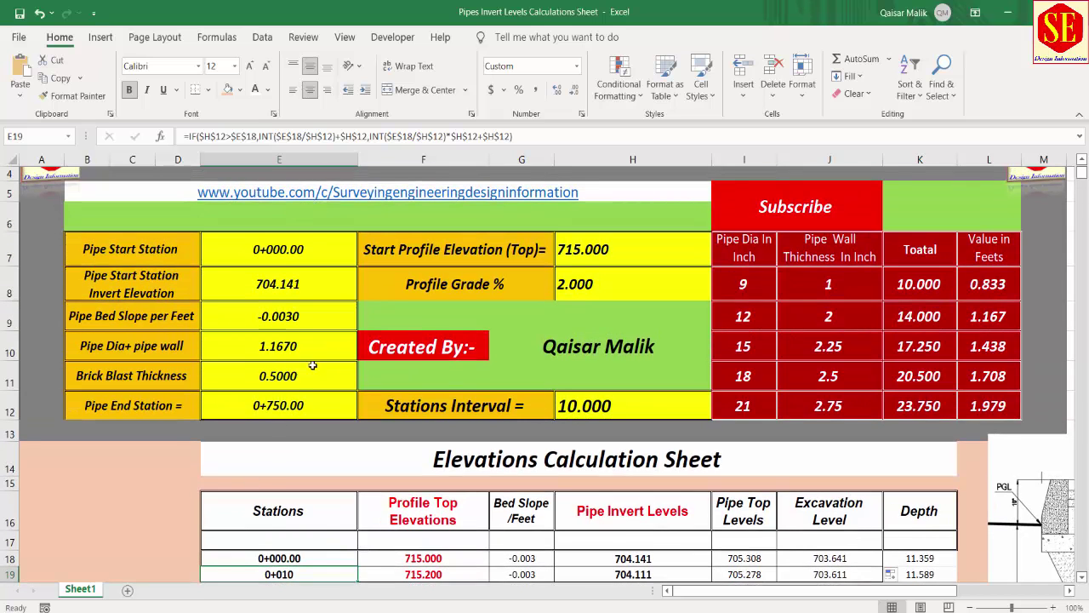
- Enter 100.50 as the pipe start station in E7
click(315, 253)
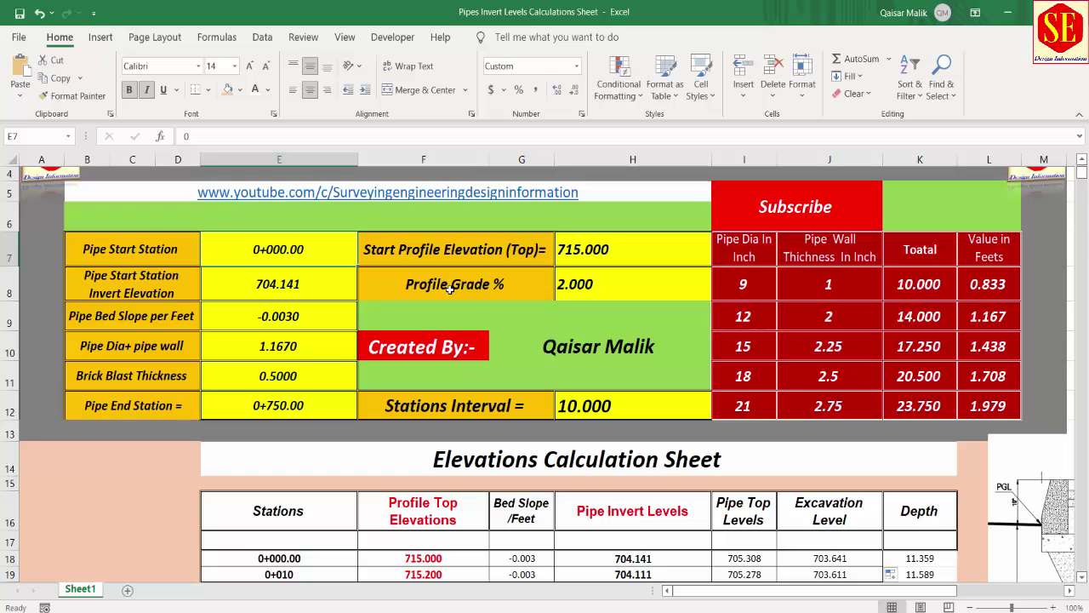
text(00)
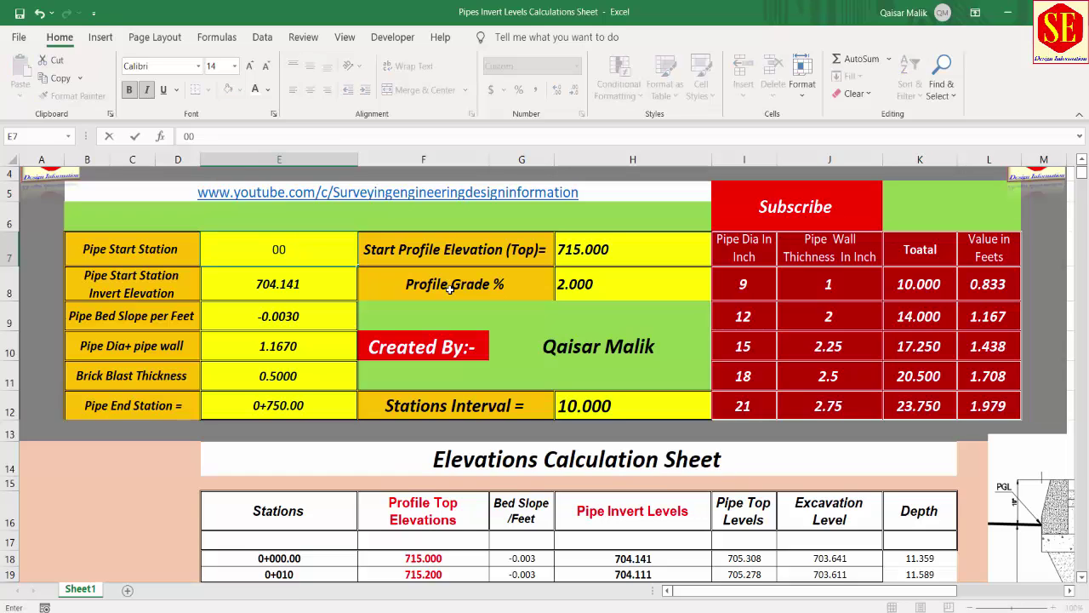
key(BackSpace)
text(100)
text(.50)
key(Return)
scroll(318, 428, down, 2)
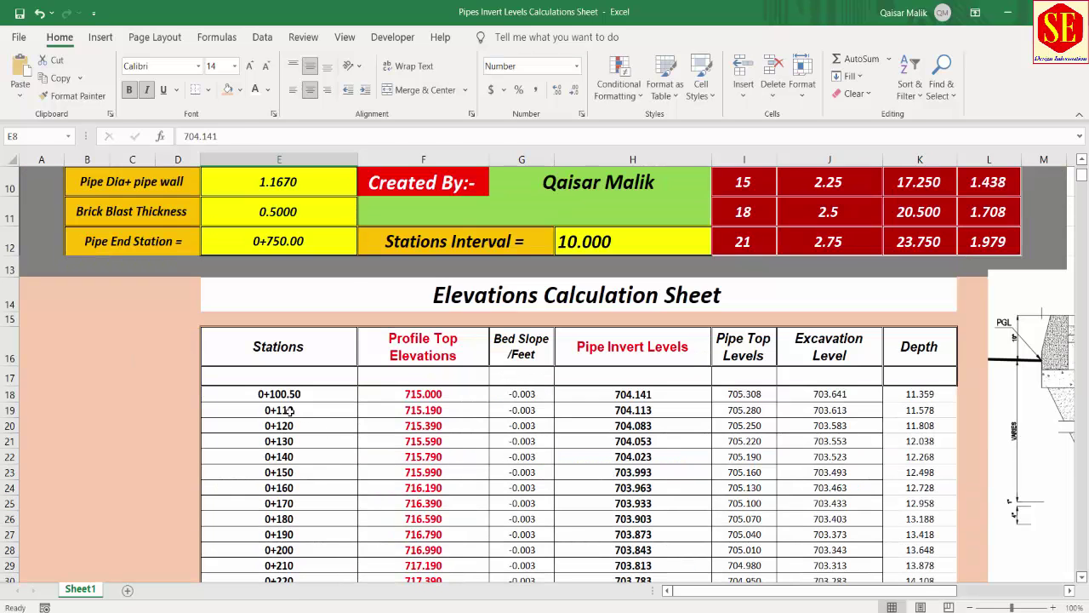
click(290, 410)
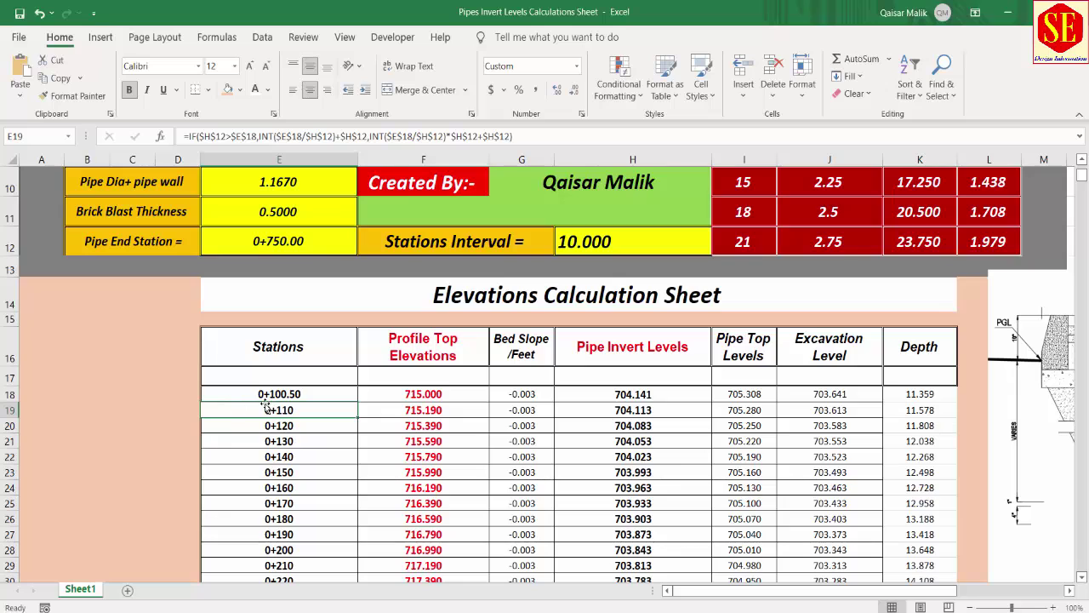
double_click(274, 409)
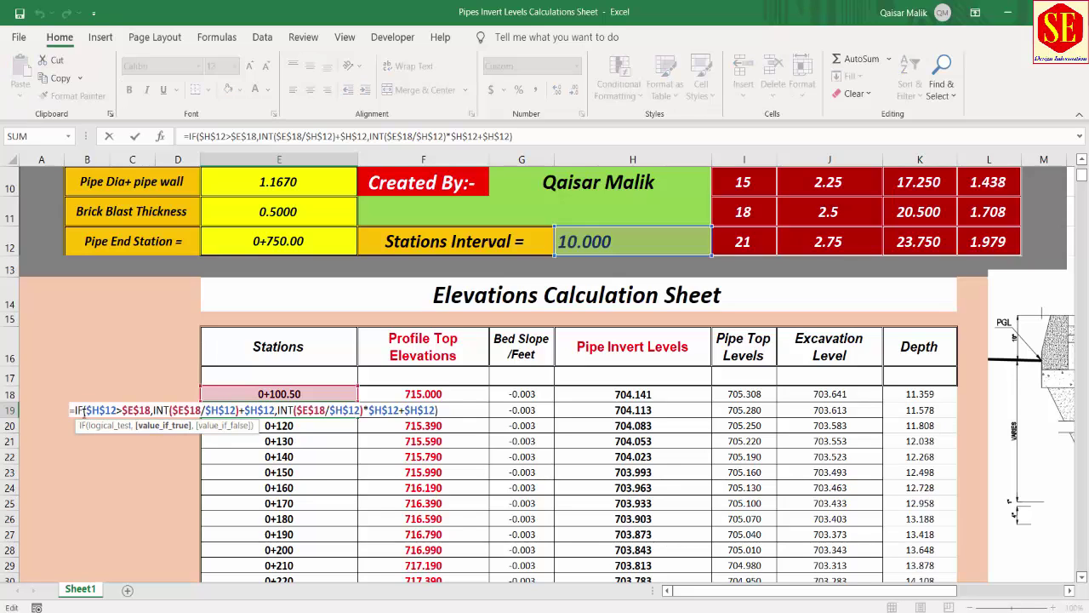
drag(153, 410, 169, 410)
key(Escape)
click(290, 425)
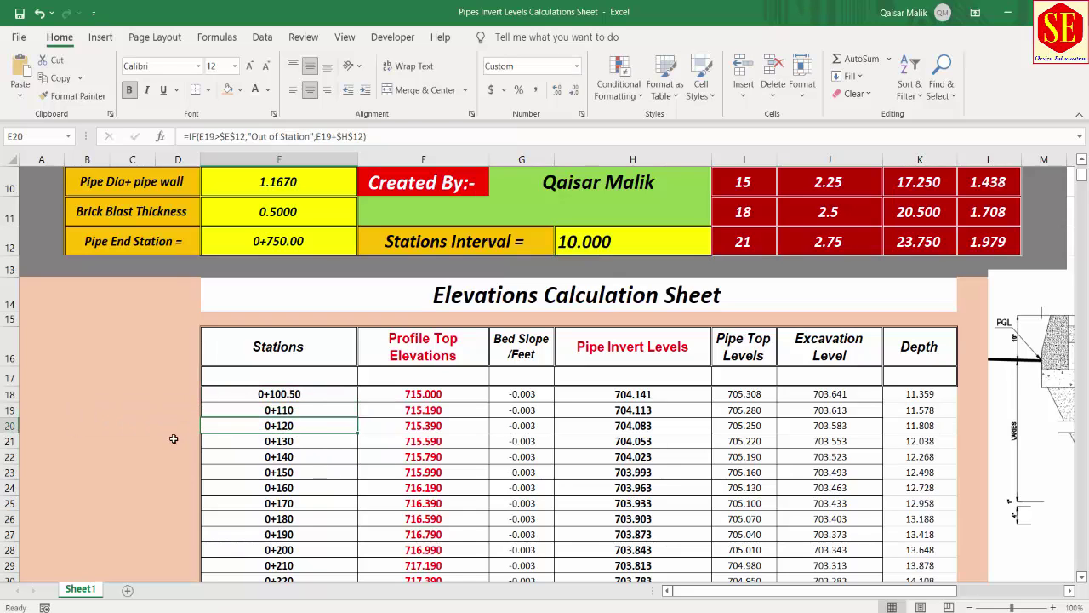
double_click(242, 425)
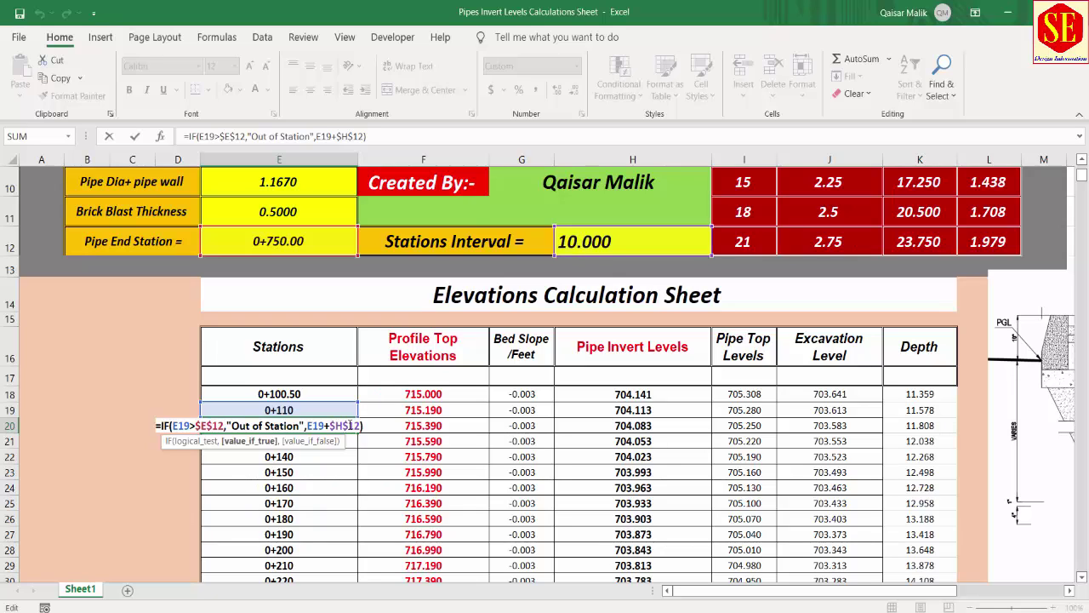
- Commit the E20 formula =IF(E19>$E$12,"Out of Station",E19+$H$12) and fill it down the stations column
click(349, 424)
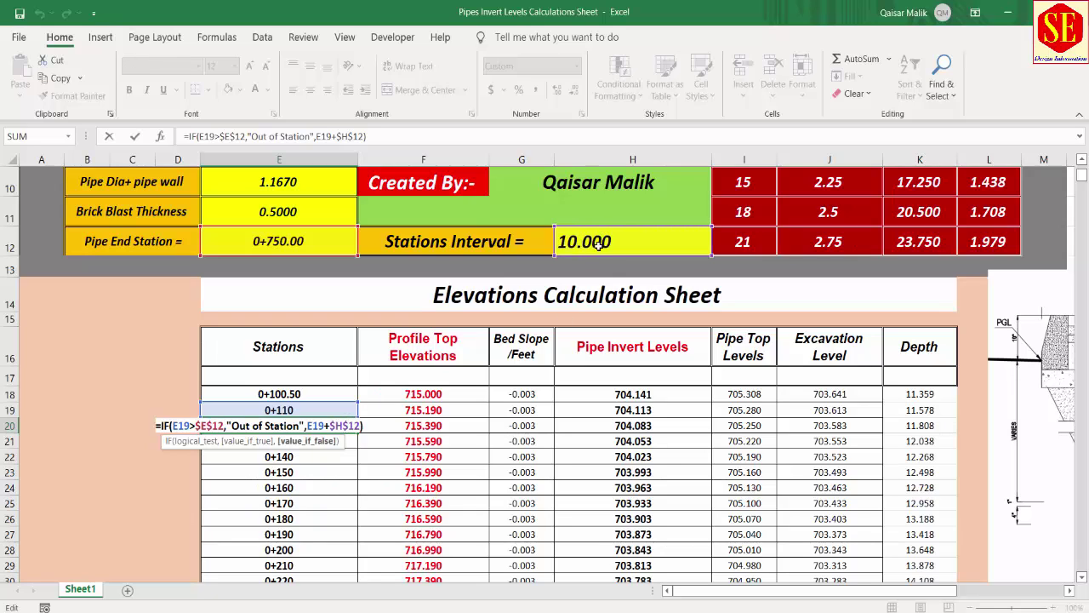
key(Return)
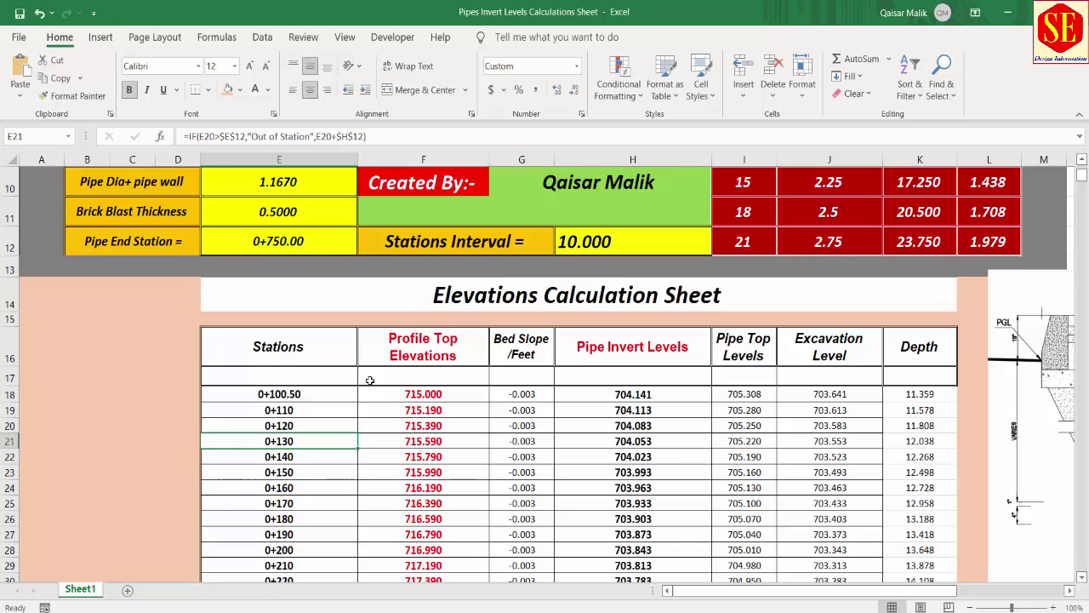
click(331, 425)
double_click(357, 433)
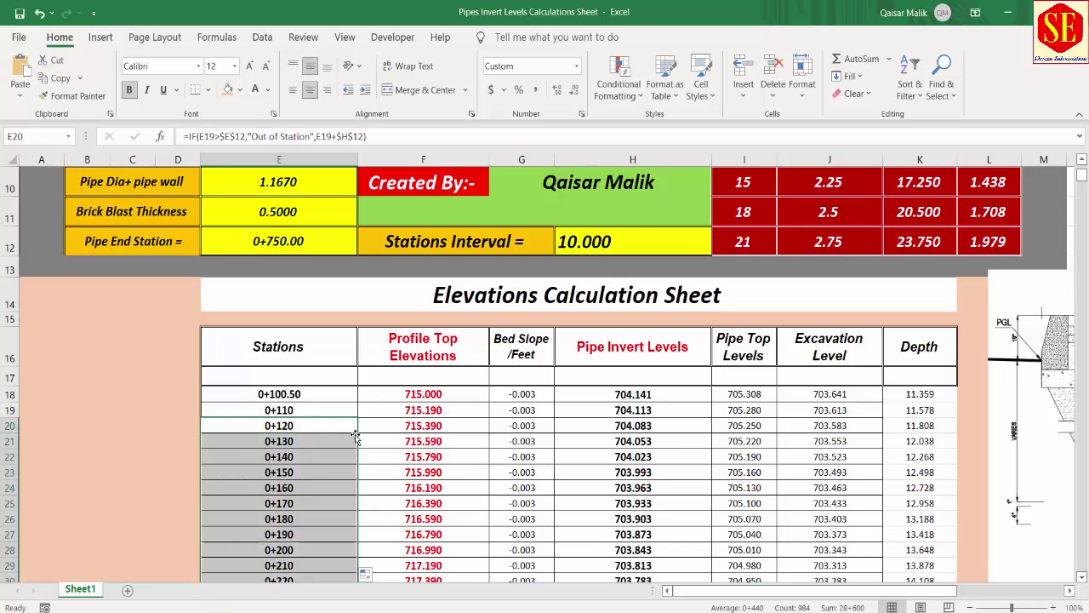
click(448, 436)
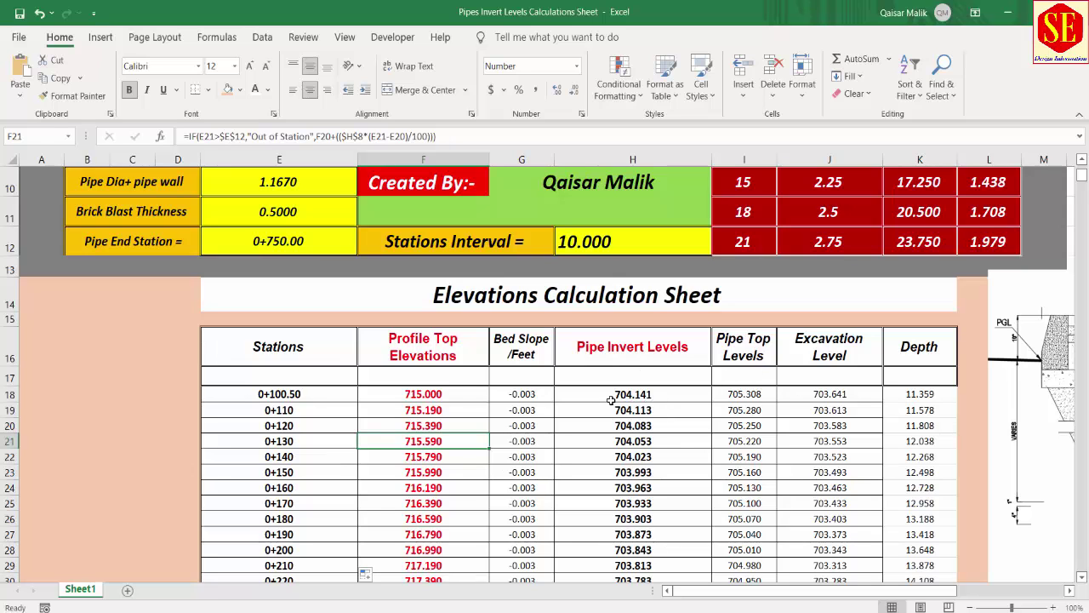
- Set the pipe start station to 0+100.00 and the start invert elevation to 705.510
scroll(595, 479, up, 1)
scroll(595, 479, up, 1)
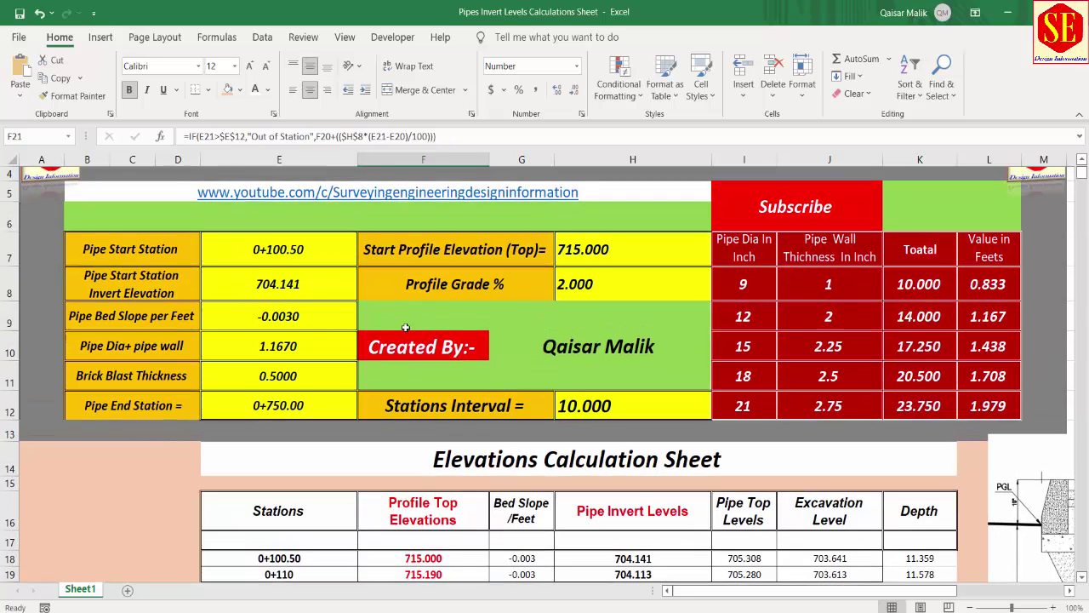
click(278, 248)
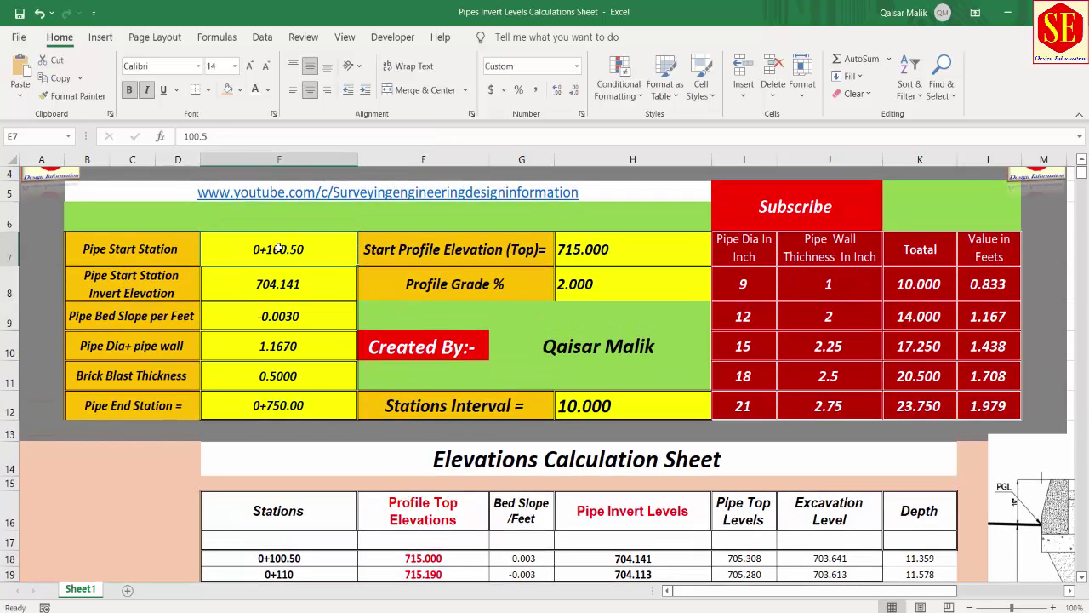
text(100)
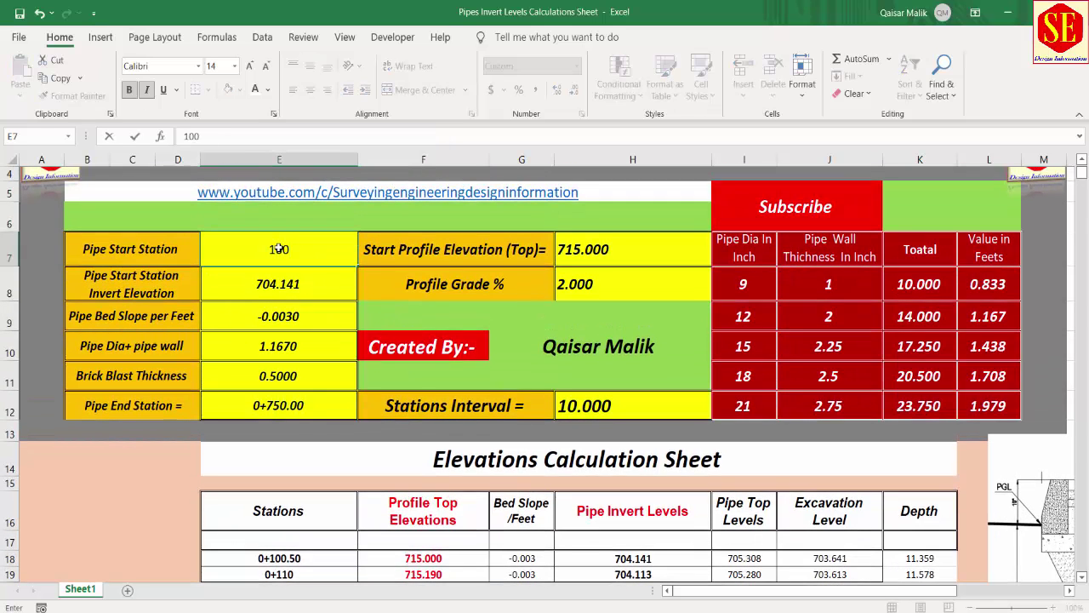
key(Return)
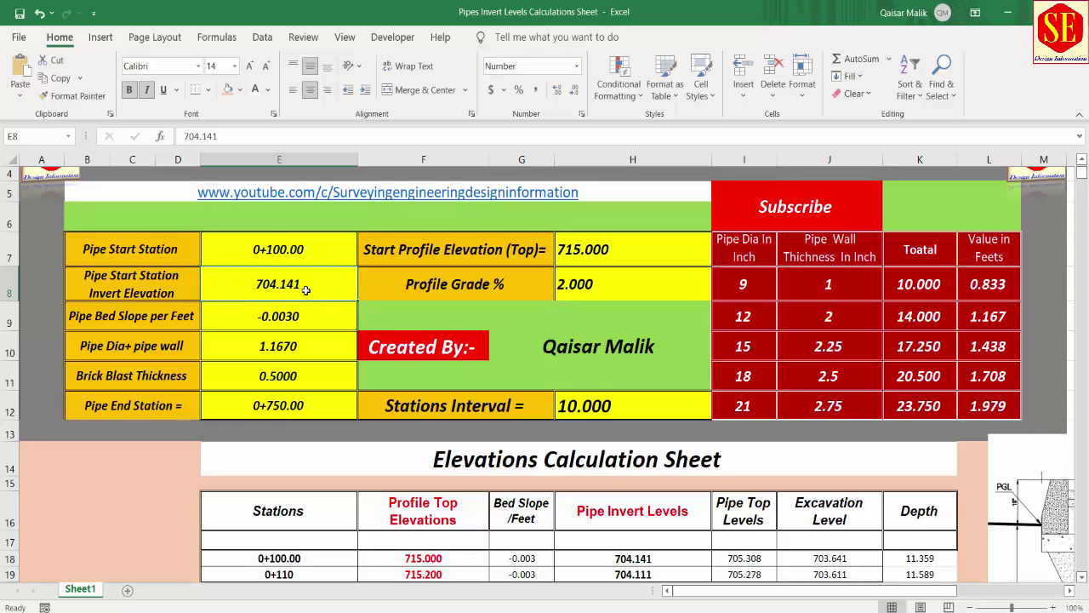
text(705)
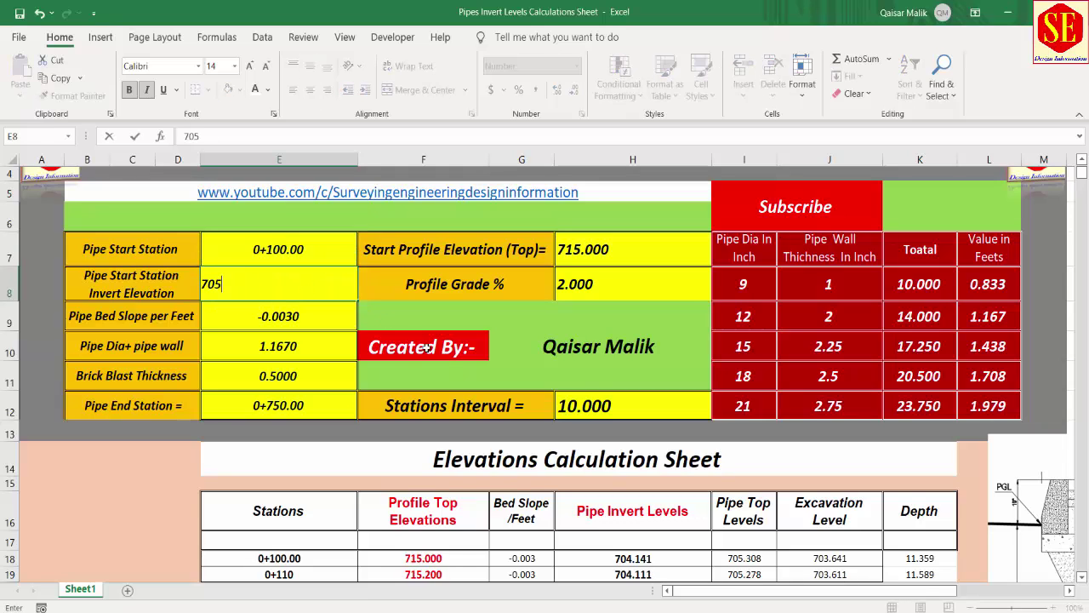
text(.51)
key(Return)
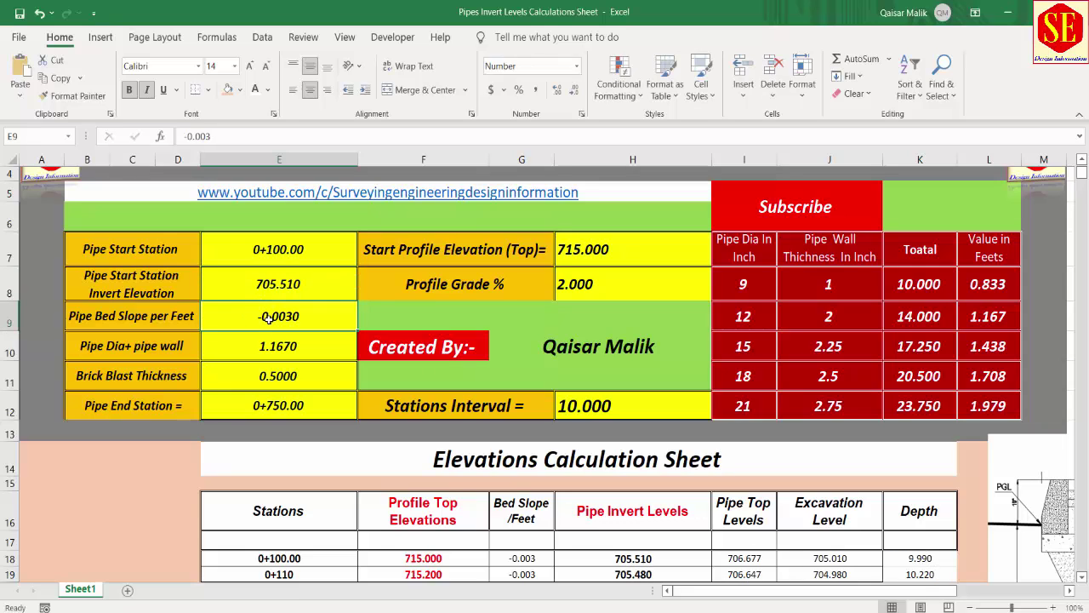
- Change the pipe bed slope to 0.0050
double_click(293, 322)
key(BackSpace)
key(BackSpace)
key(BackSpace)
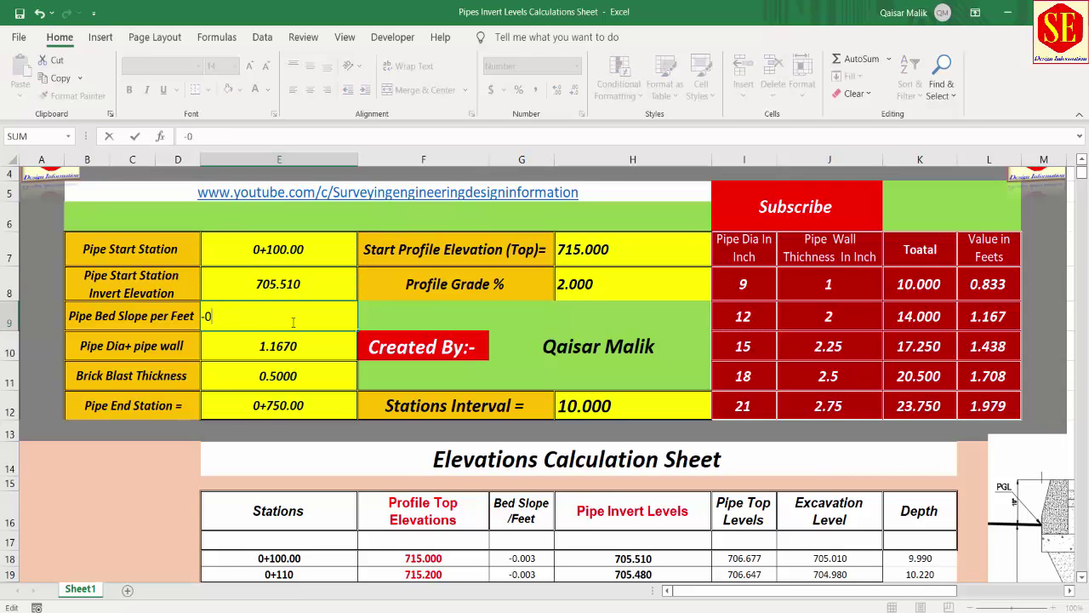
key(BackSpace)
key(BackSpace)
text(.00)
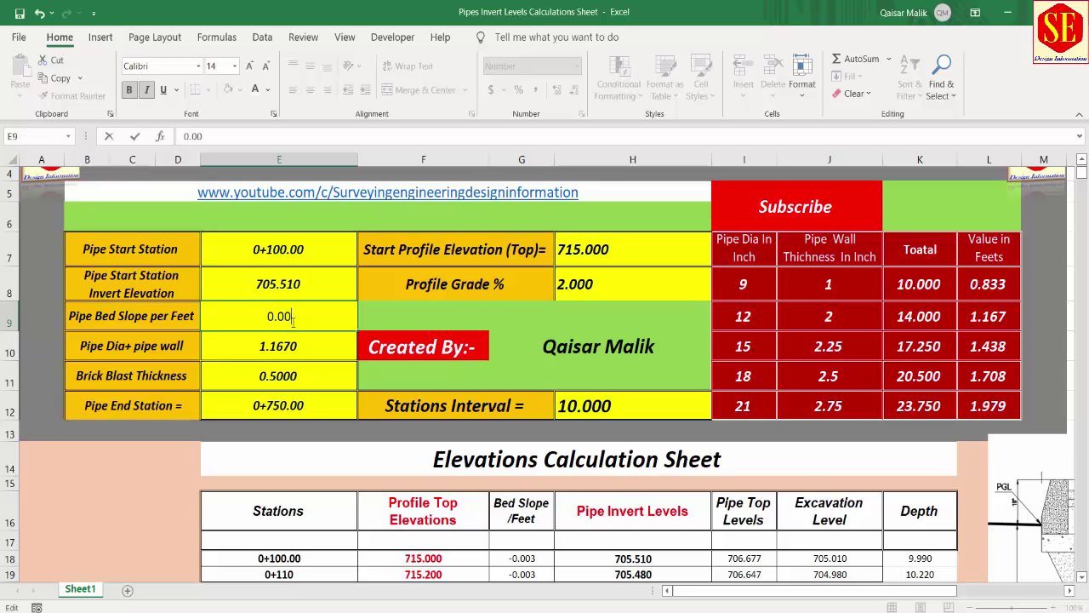
text(5)
key(Return)
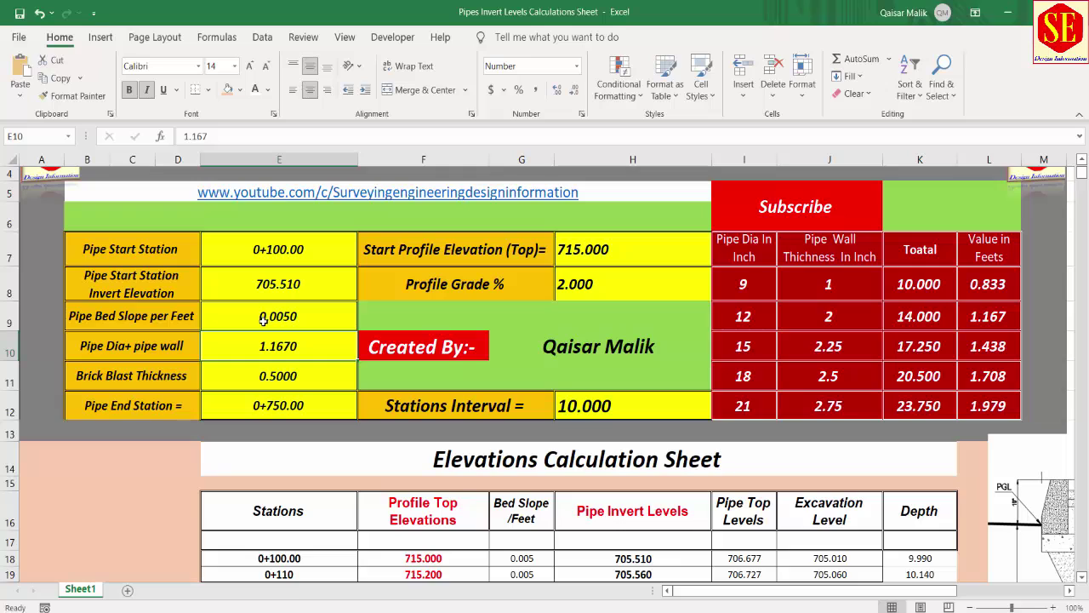
- Look up the 15-inch pipe's value in feet for the diameter-plus-wall input
click(118, 347)
click(259, 347)
click(829, 350)
click(984, 356)
- Set pipe diameter plus wall to 1.438 and brick blast thickness to =9/12 (0.7500)
text(1.438)
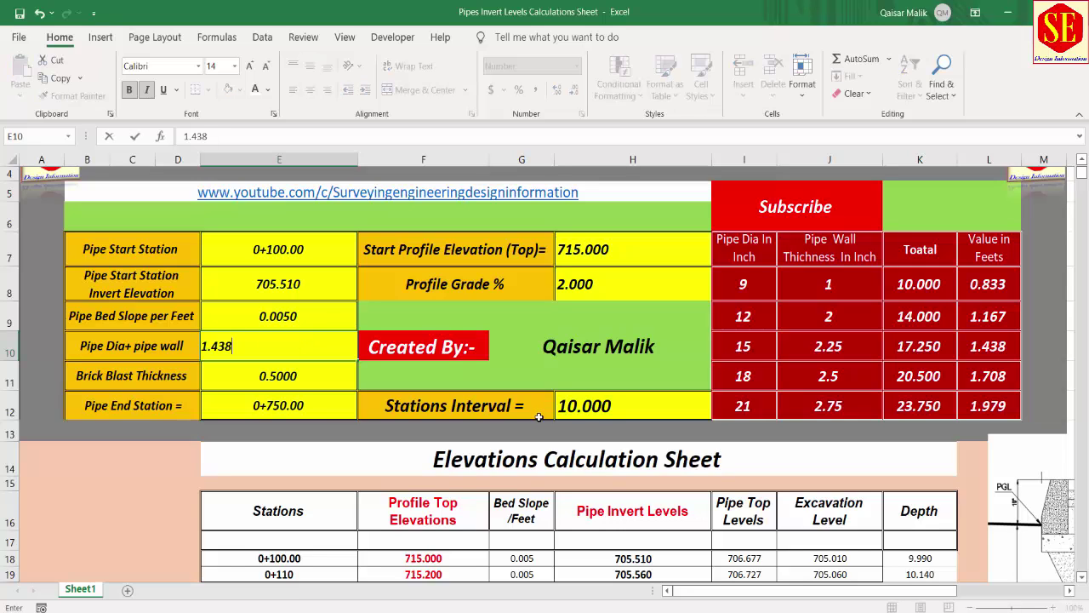
key(Return)
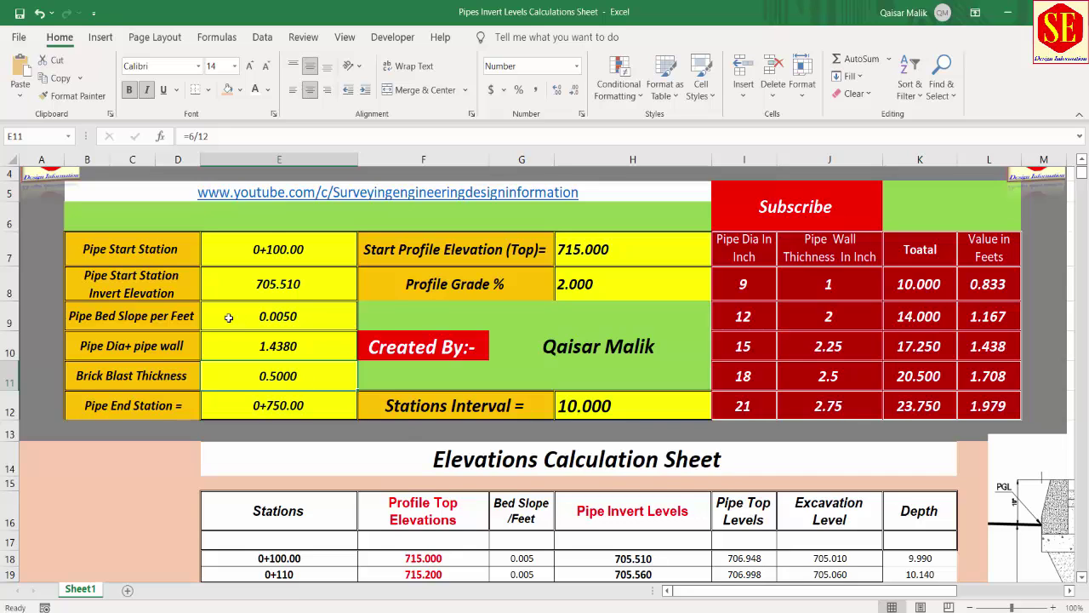
click(84, 382)
click(280, 376)
double_click(280, 376)
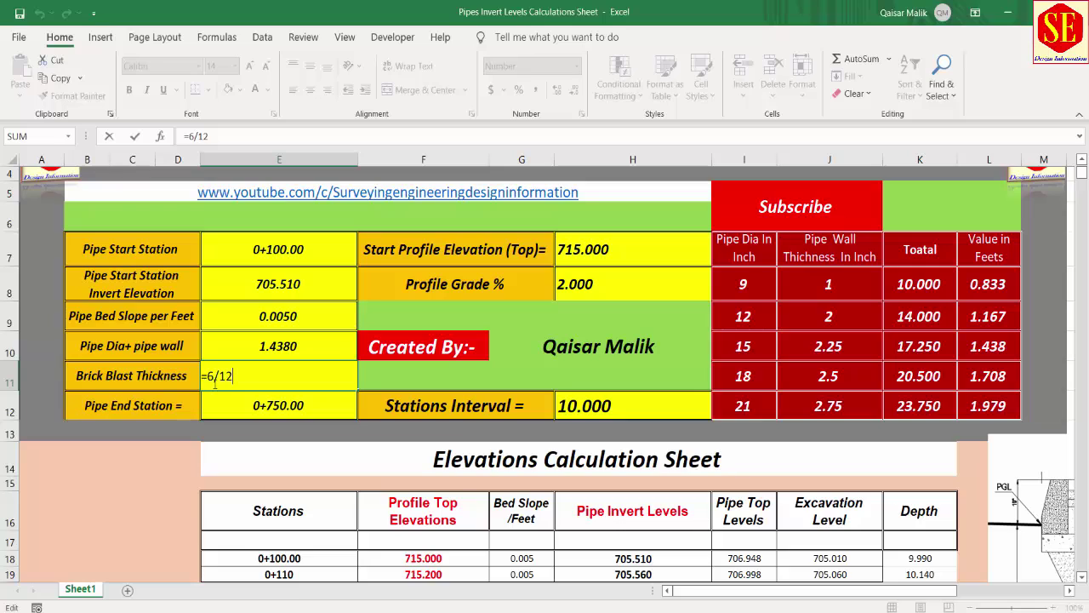
key(BackSpace)
key(BackSpace)
key(BackSpace)
key(BackSpace)
text(9/)
key(Return)
click(304, 371)
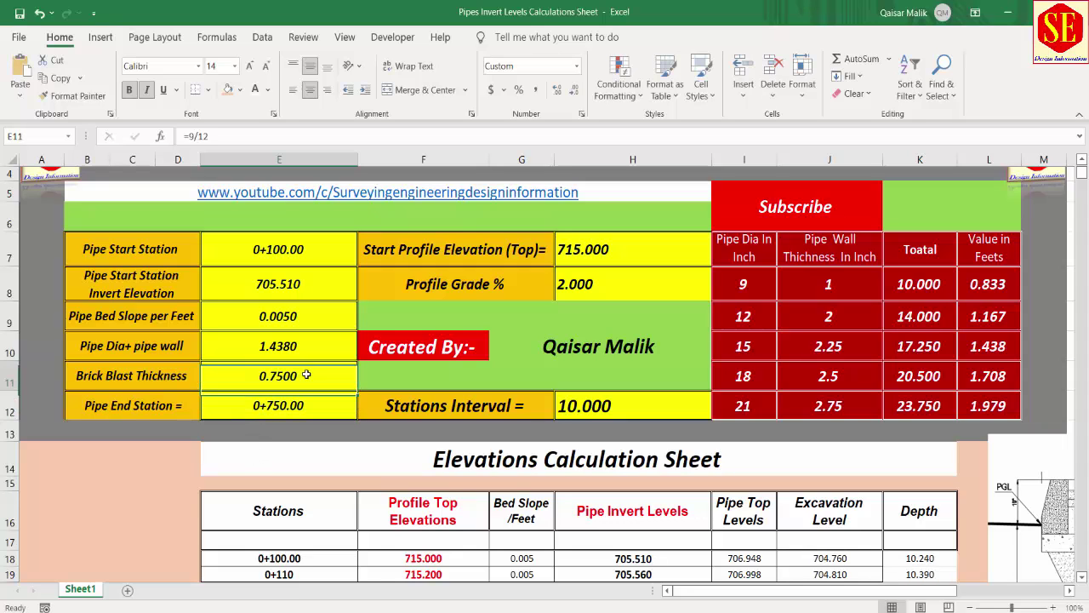
- Set the pipe end station to 0+500.00, correcting an earlier mistyped value
click(293, 407)
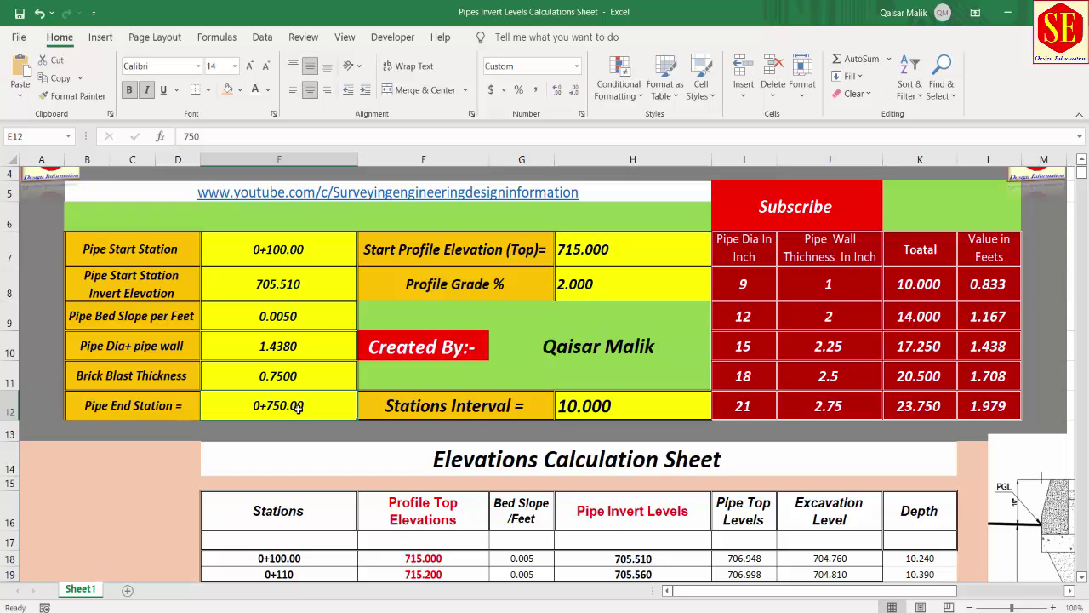
text(9)
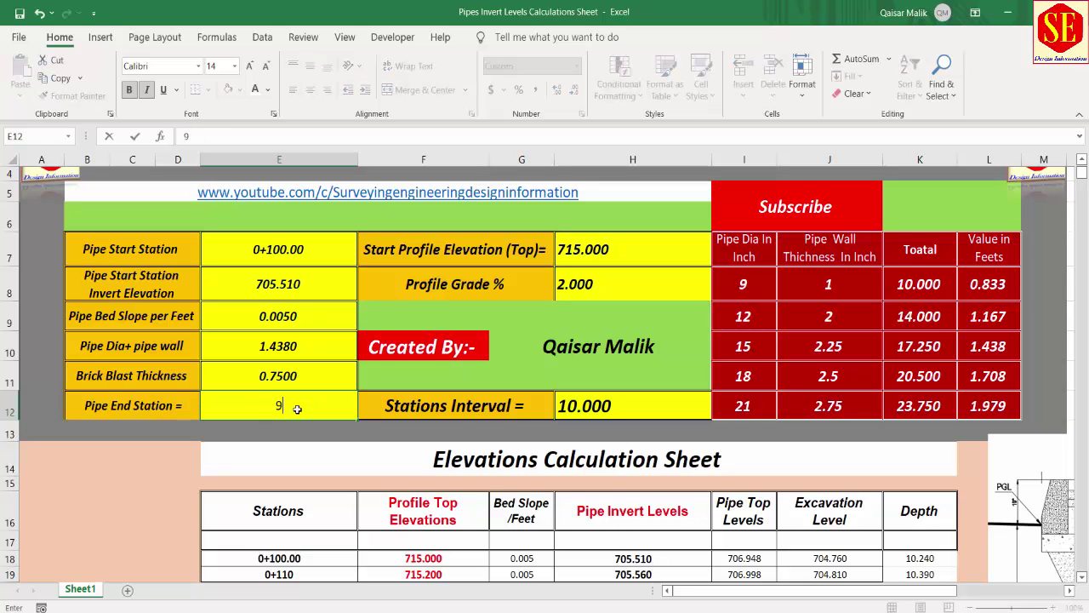
text(50)
key(Return)
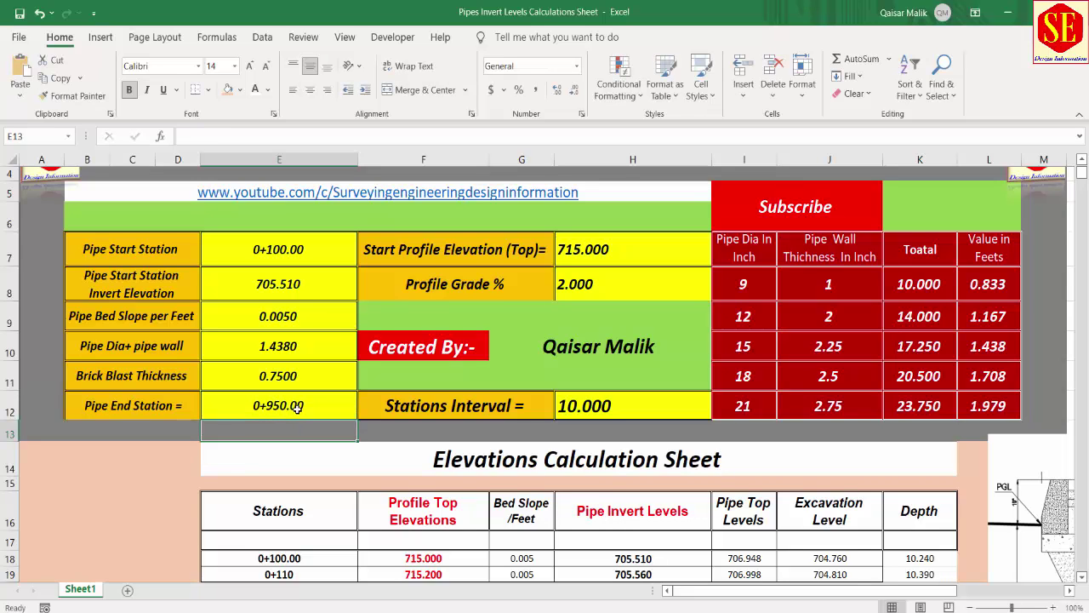
click(296, 408)
text(5000)
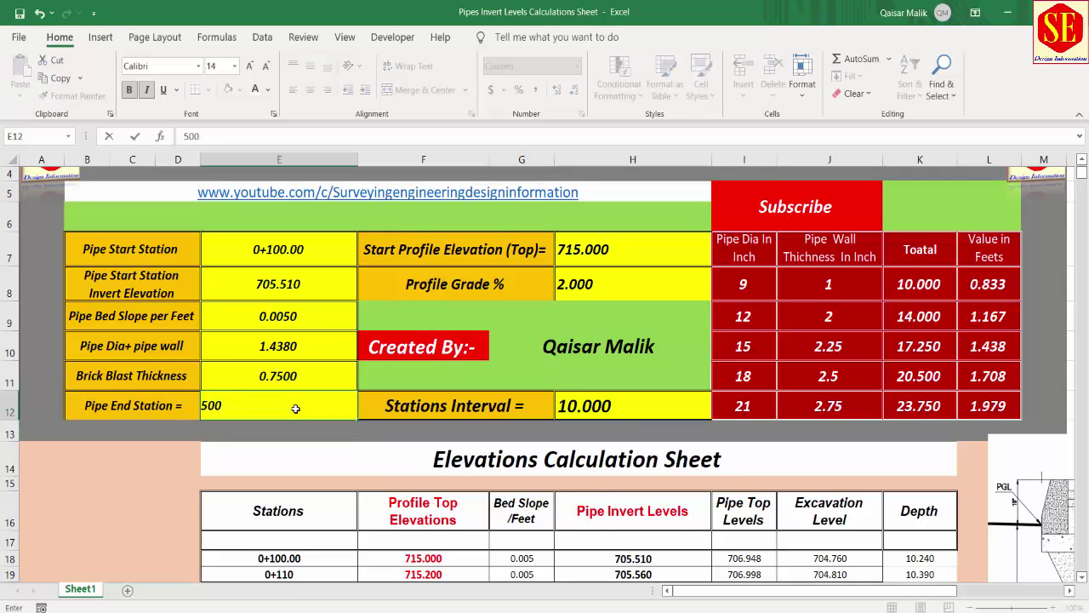
key(Return)
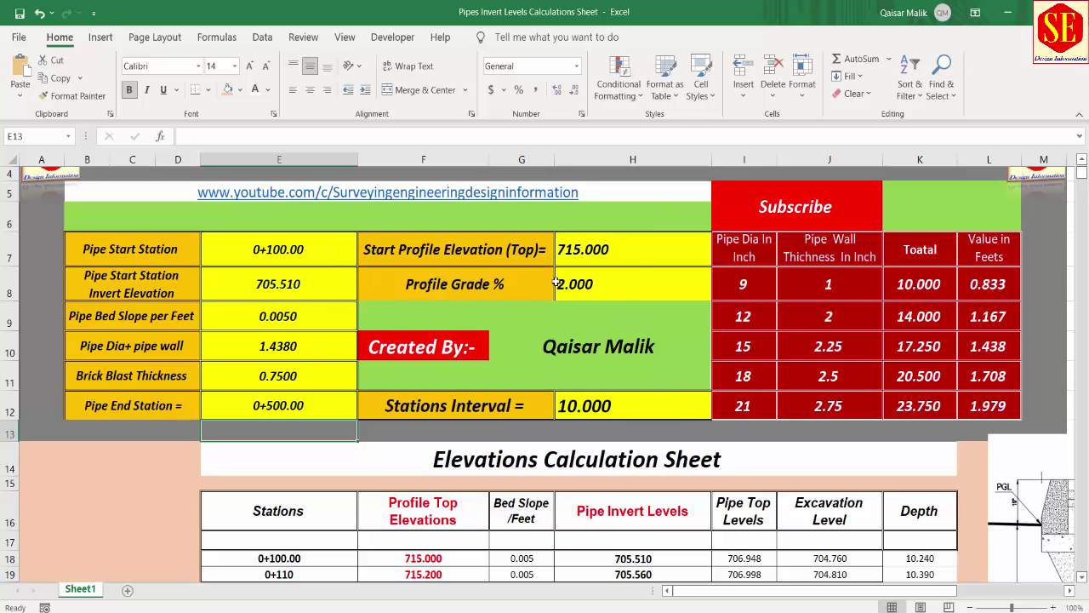
- Set the Stations Interval in H12 to 1.000
click(588, 249)
click(454, 278)
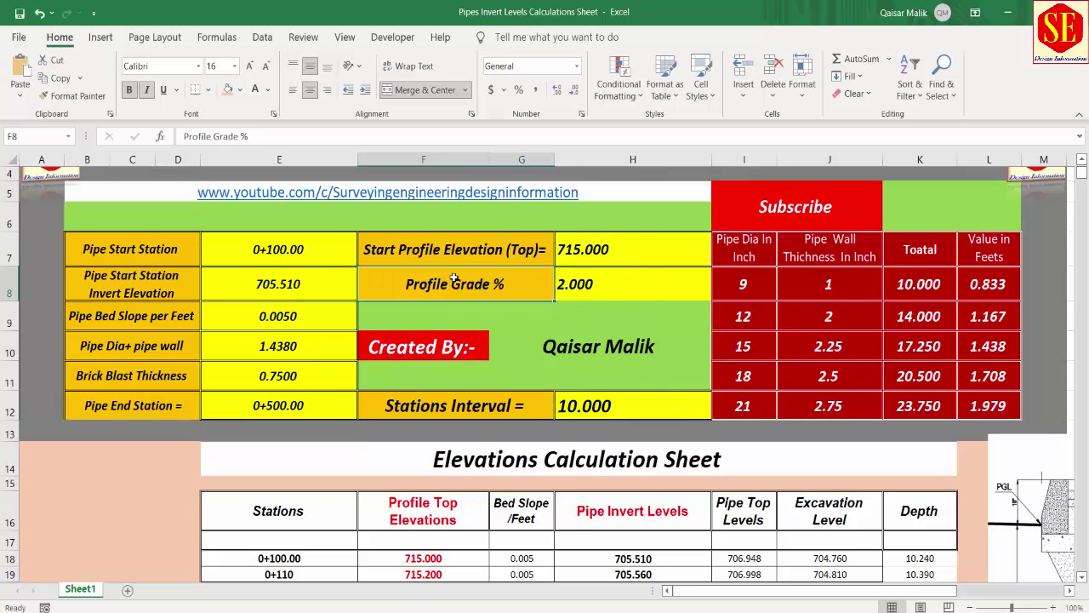
click(459, 246)
click(591, 257)
click(586, 283)
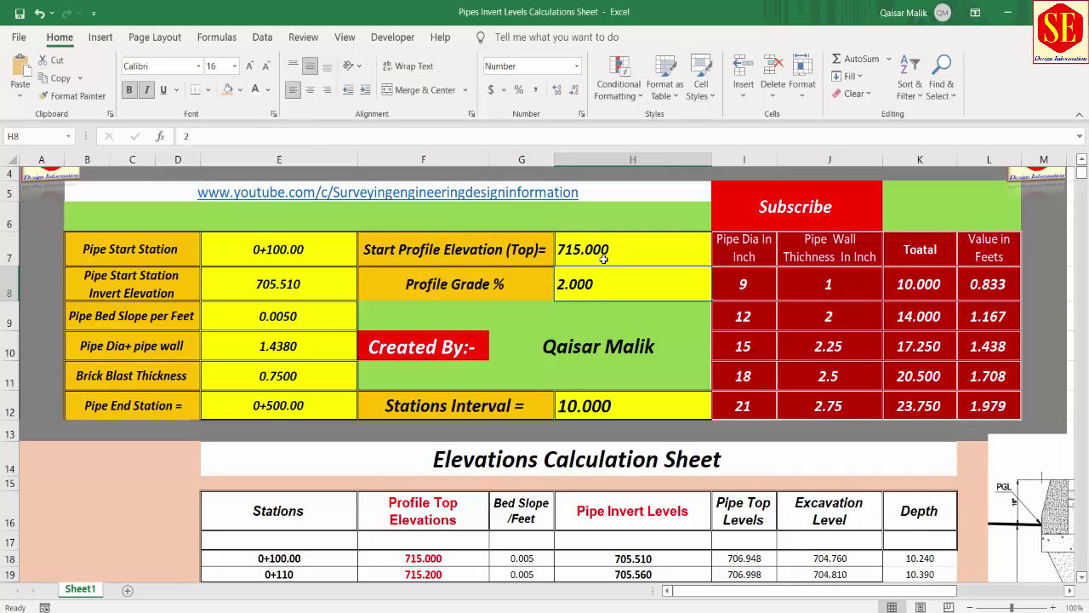
scroll(603, 271, down, 2)
click(460, 247)
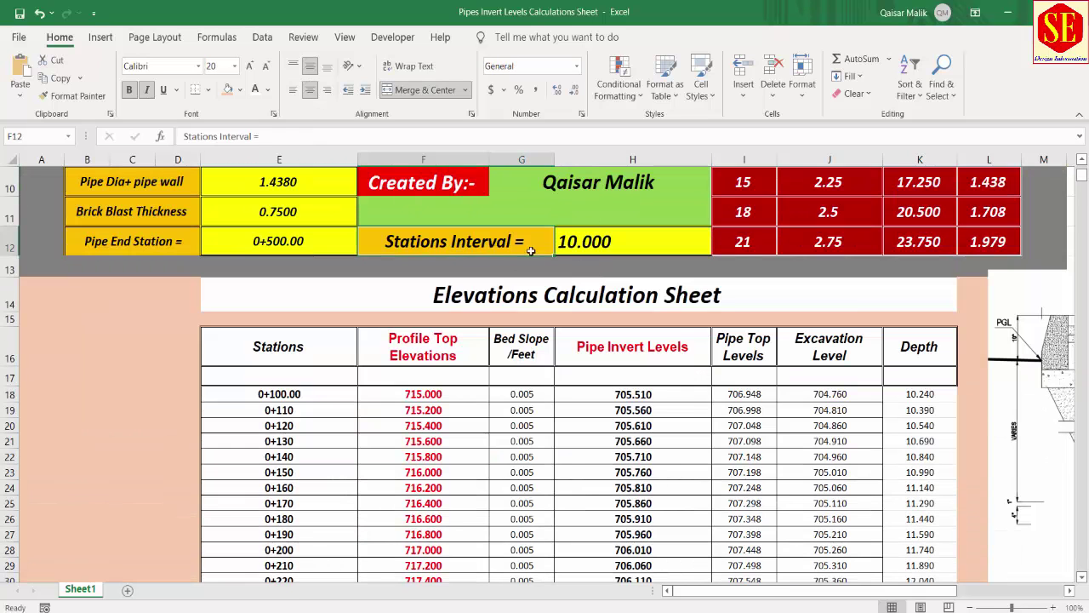
click(605, 248)
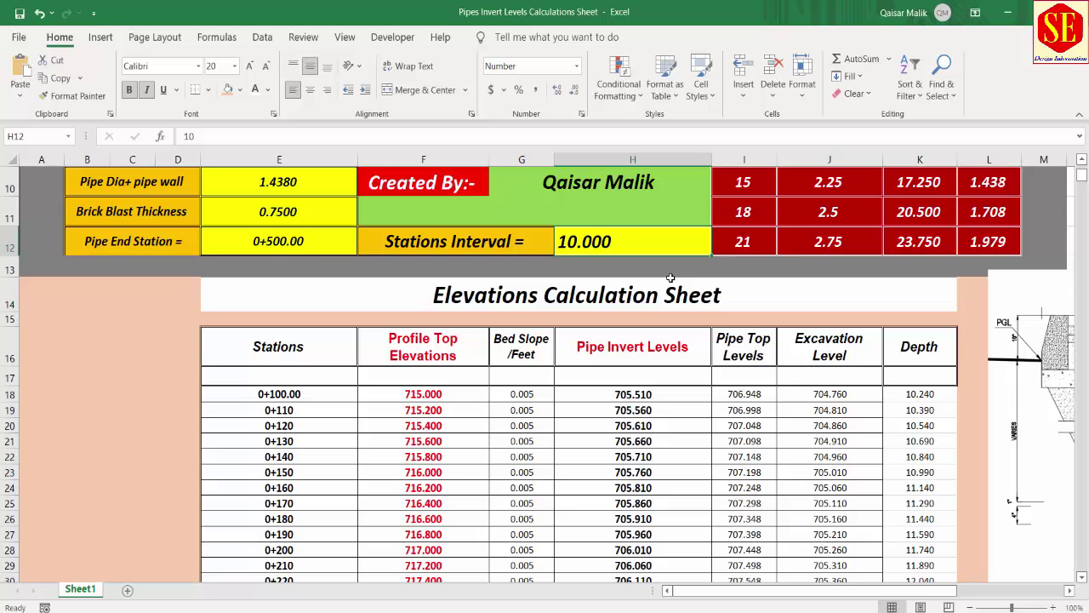
text(1)
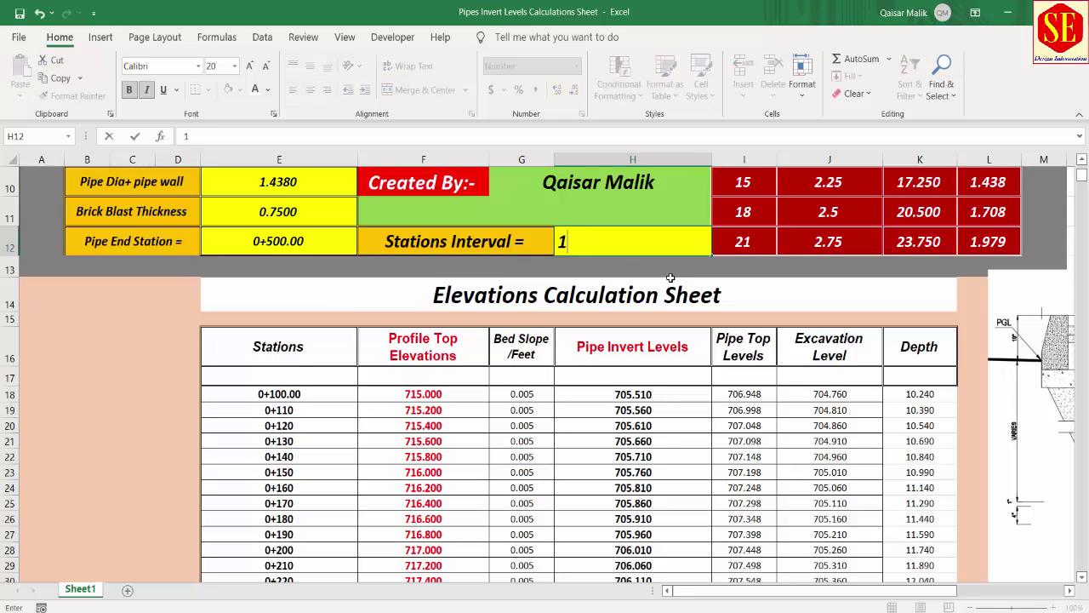
key(Return)
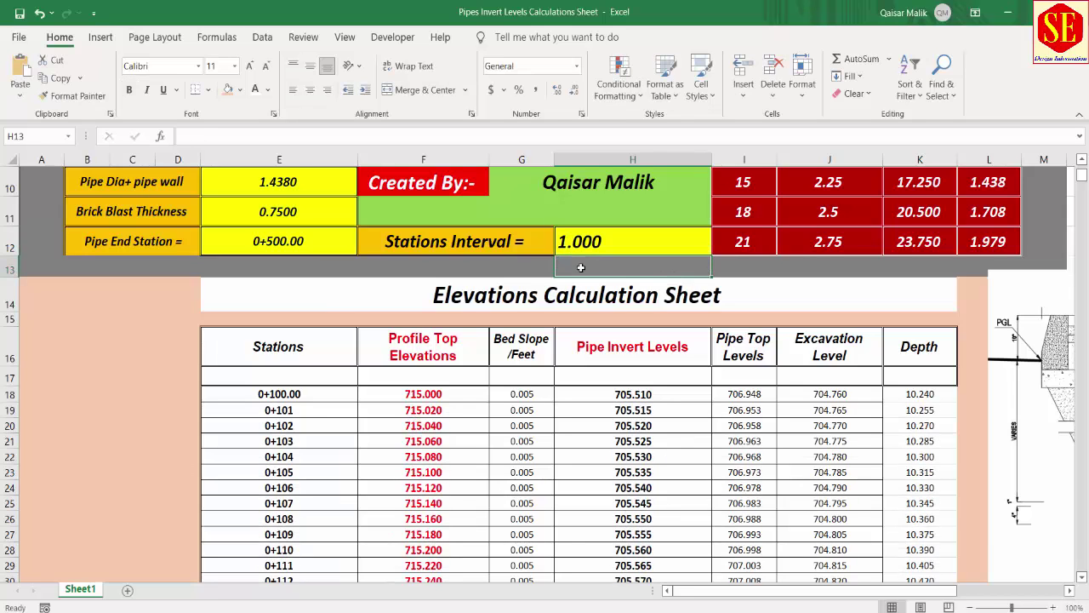
click(303, 410)
click(310, 426)
- Scroll the table to check stations stepping by one up to 0+500, then reading Out of Station
scroll(736, 417, down, 4)
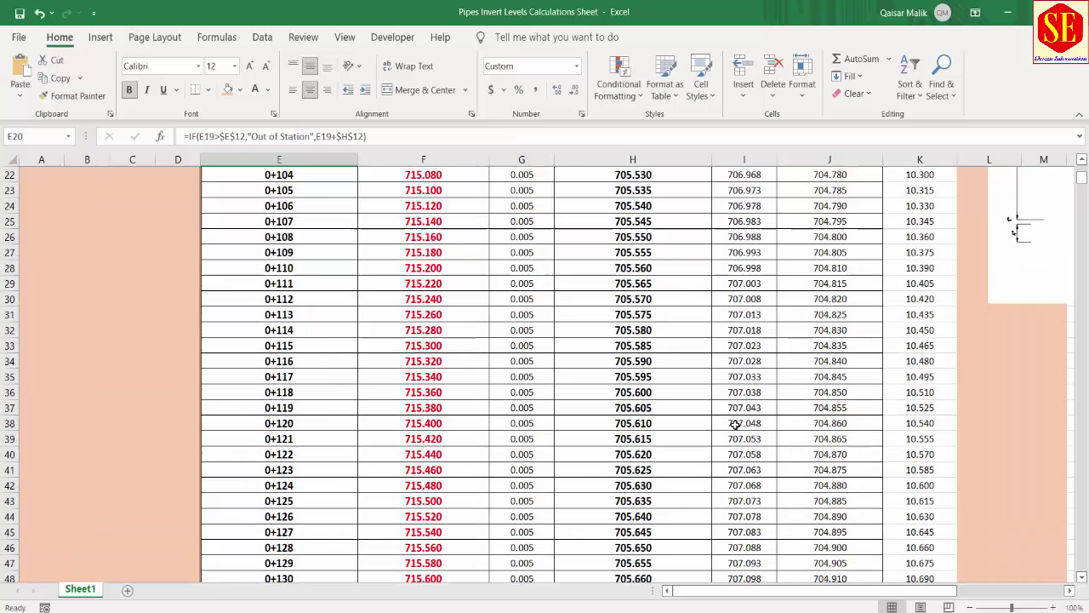
scroll(736, 417, down, 9)
scroll(736, 417, down, 7)
scroll(736, 421, down, 14)
scroll(736, 422, down, 13)
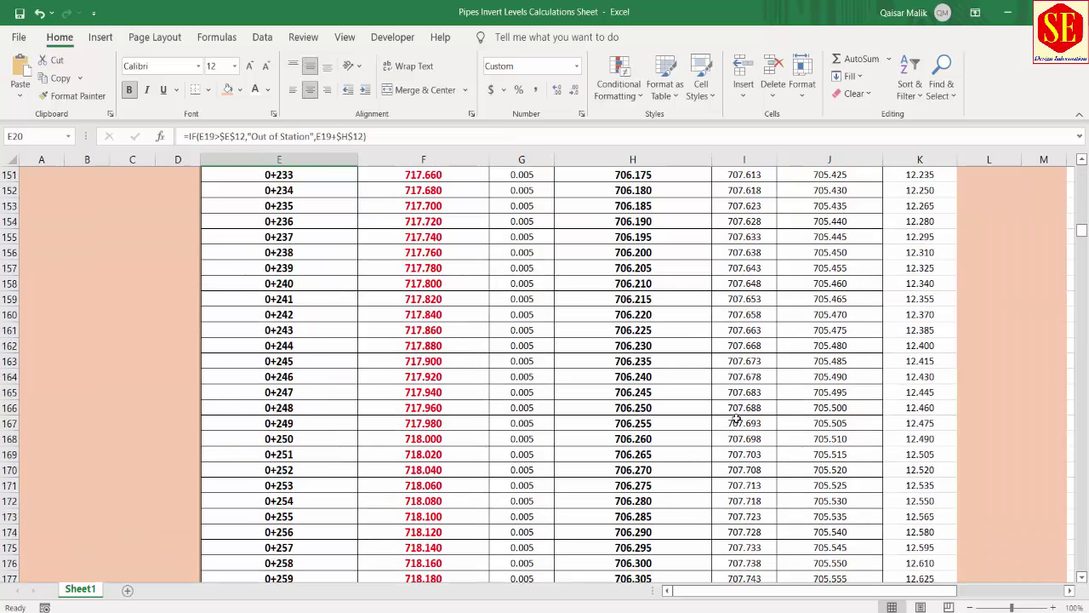
scroll(737, 416, down, 4)
drag(1082, 239, 1082, 346)
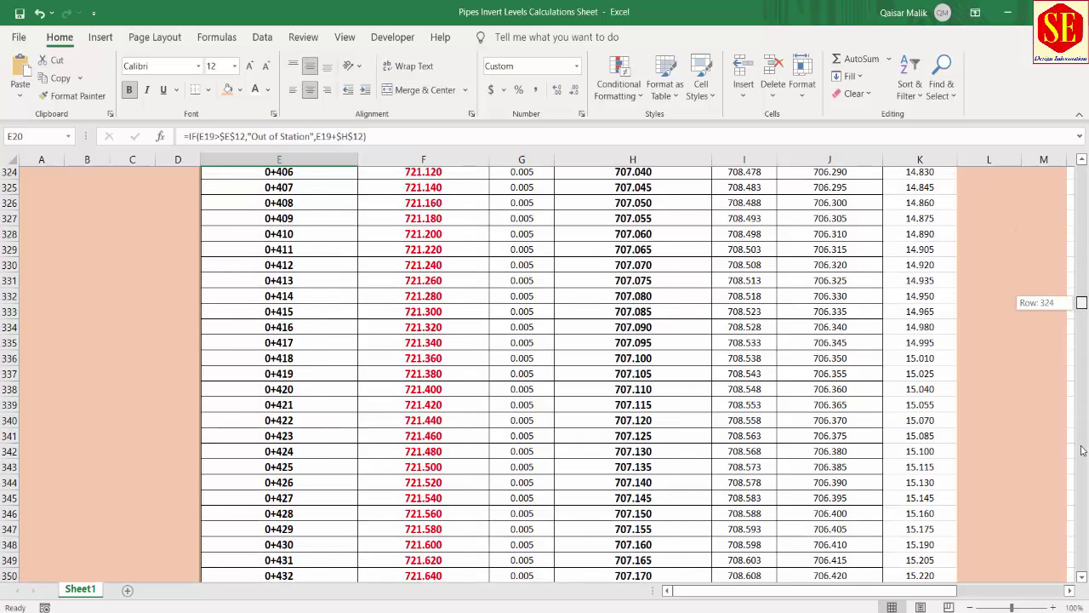
drag(1082, 450, 1082, 517)
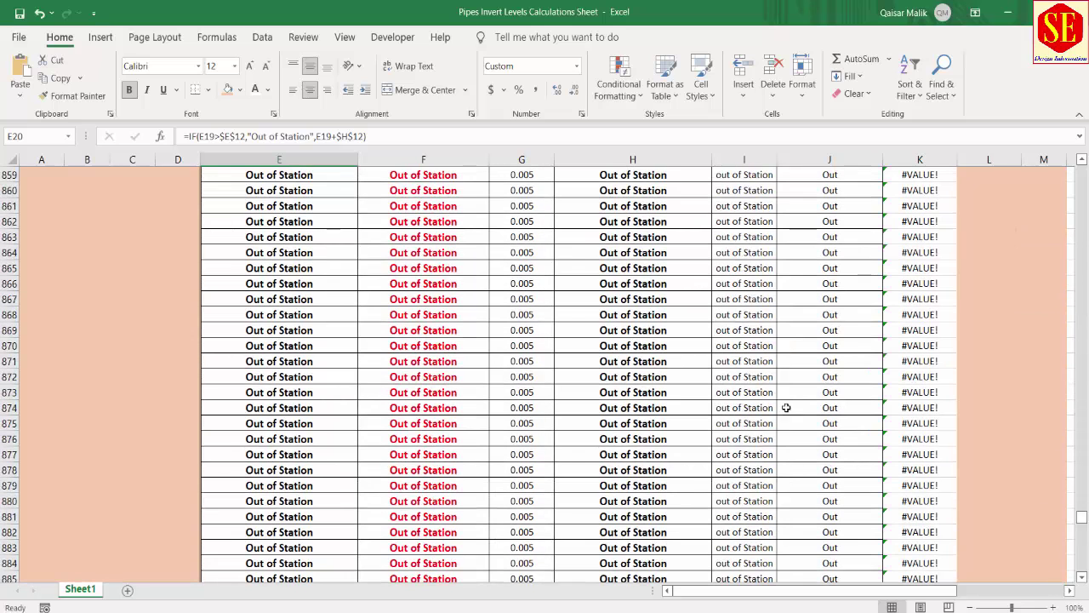
scroll(557, 294, up, 5)
scroll(556, 295, up, 9)
scroll(556, 294, up, 9)
scroll(695, 294, up, 4)
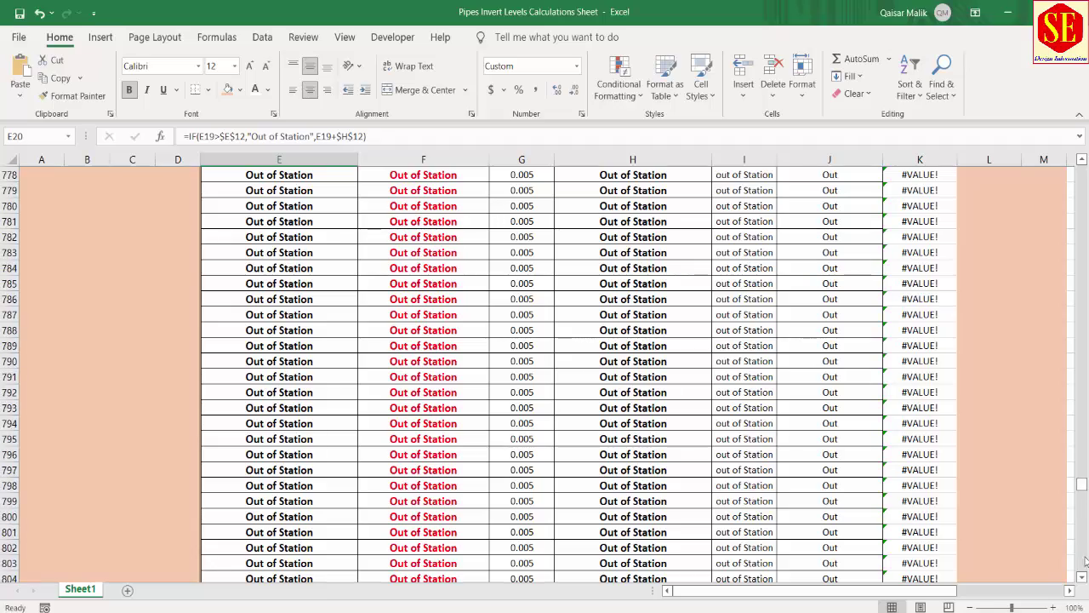
click(1083, 474)
click(1081, 444)
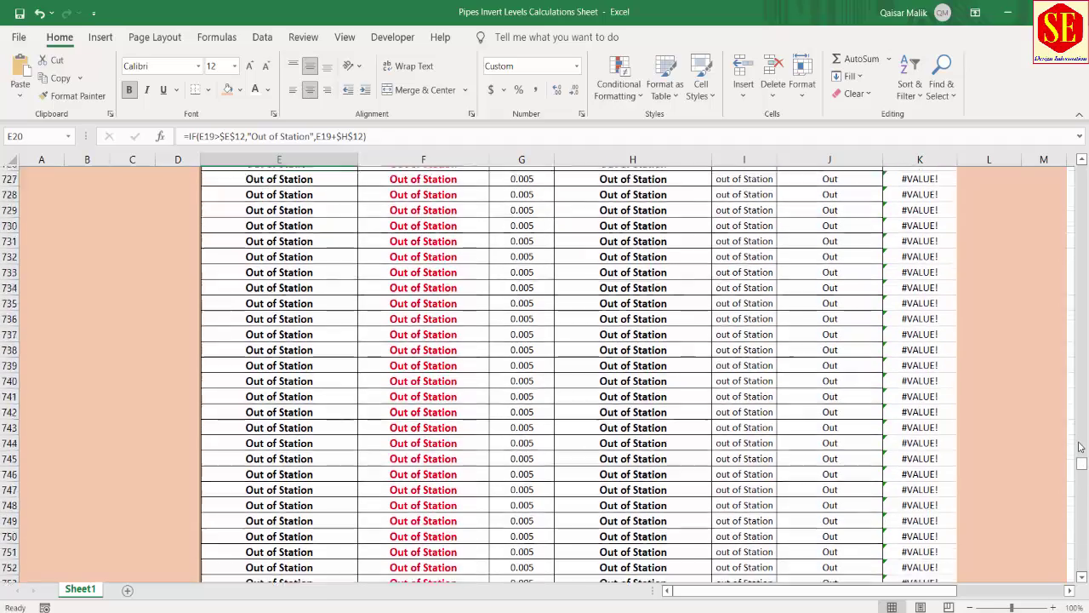
click(1080, 439)
click(1080, 425)
click(1079, 413)
click(1079, 396)
click(1078, 379)
click(1077, 364)
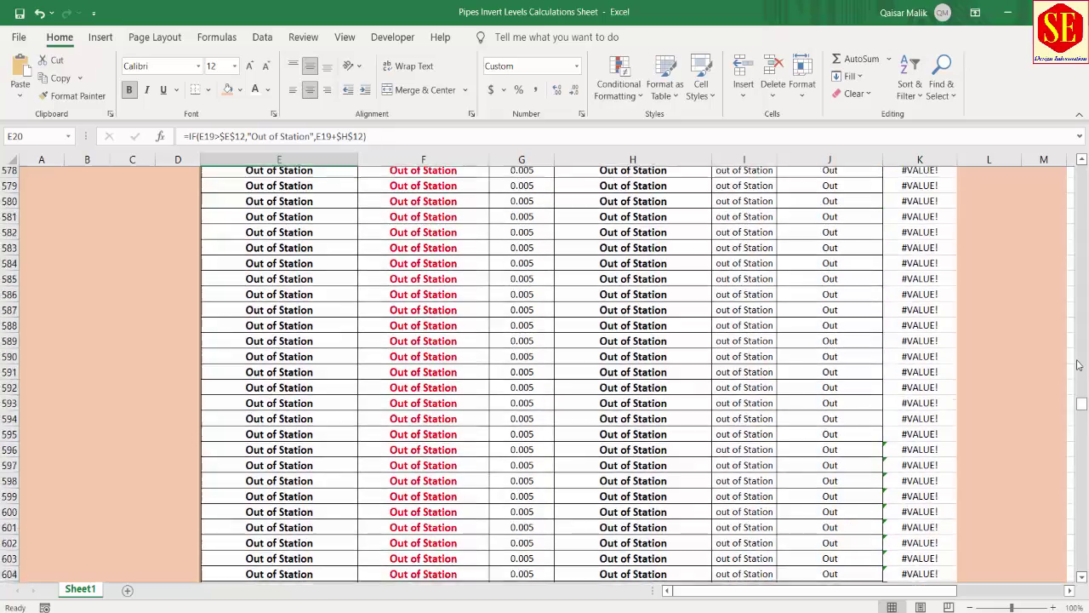
click(1077, 364)
click(1078, 351)
click(1077, 336)
click(1077, 316)
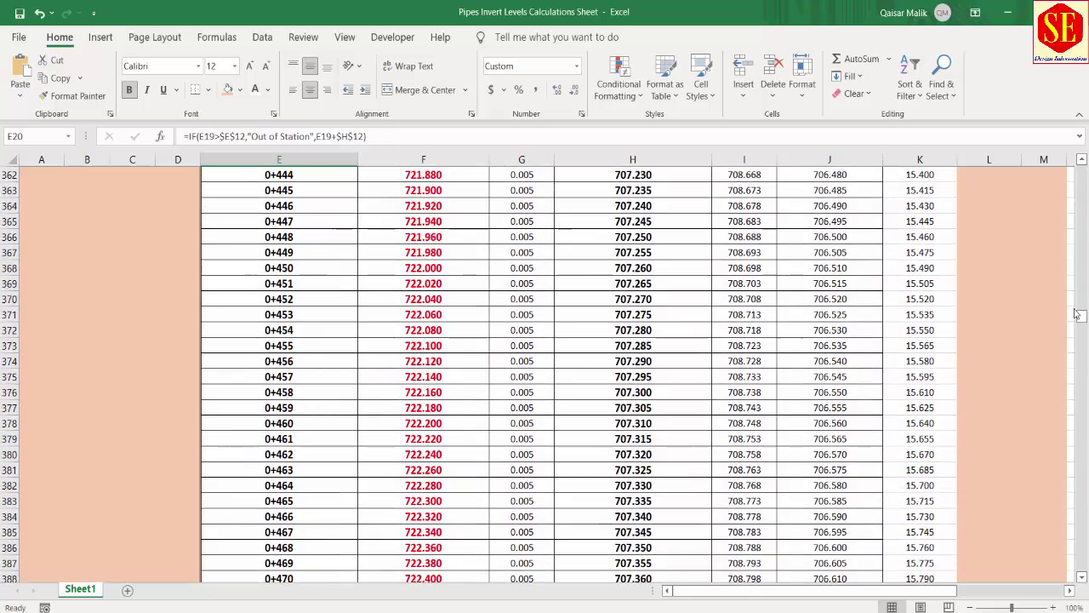
scroll(646, 338, down, 3)
scroll(408, 451, down, 7)
scroll(368, 439, down, 1)
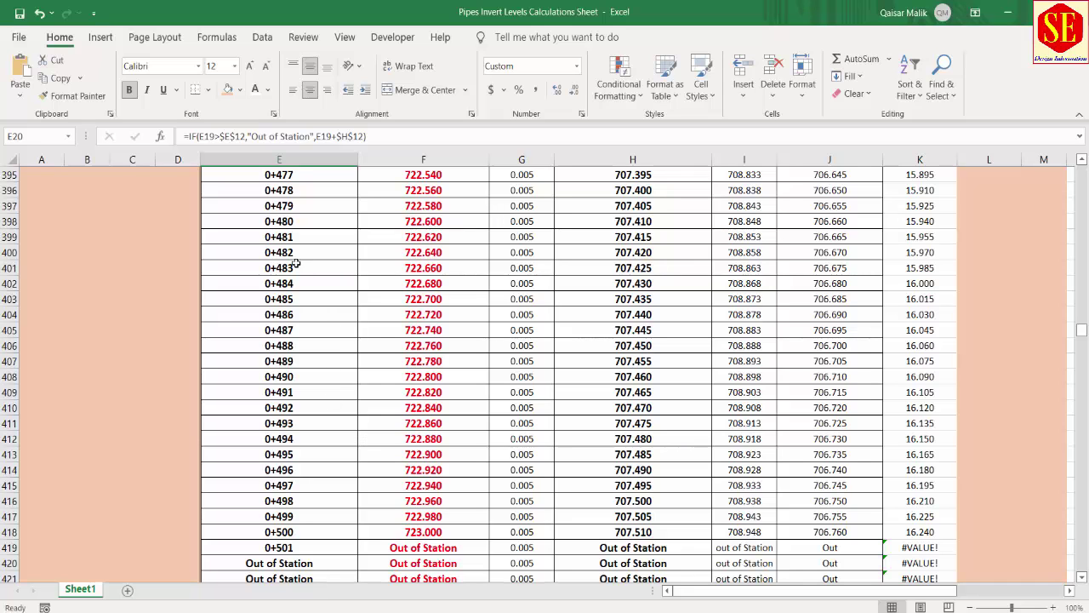
scroll(705, 336, up, 5)
scroll(706, 335, up, 9)
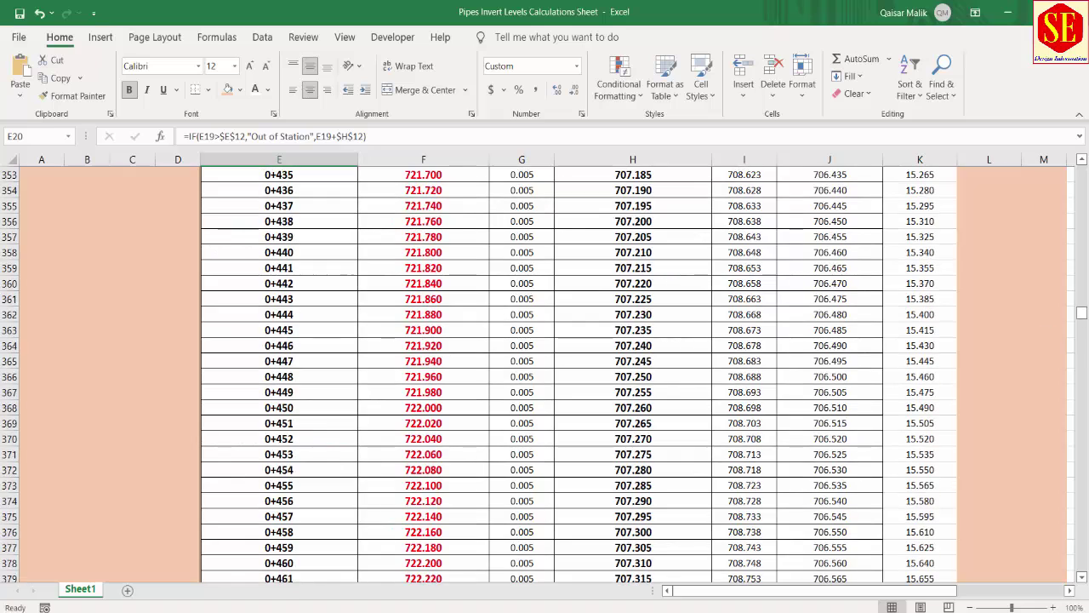
drag(1082, 315, 1081, 174)
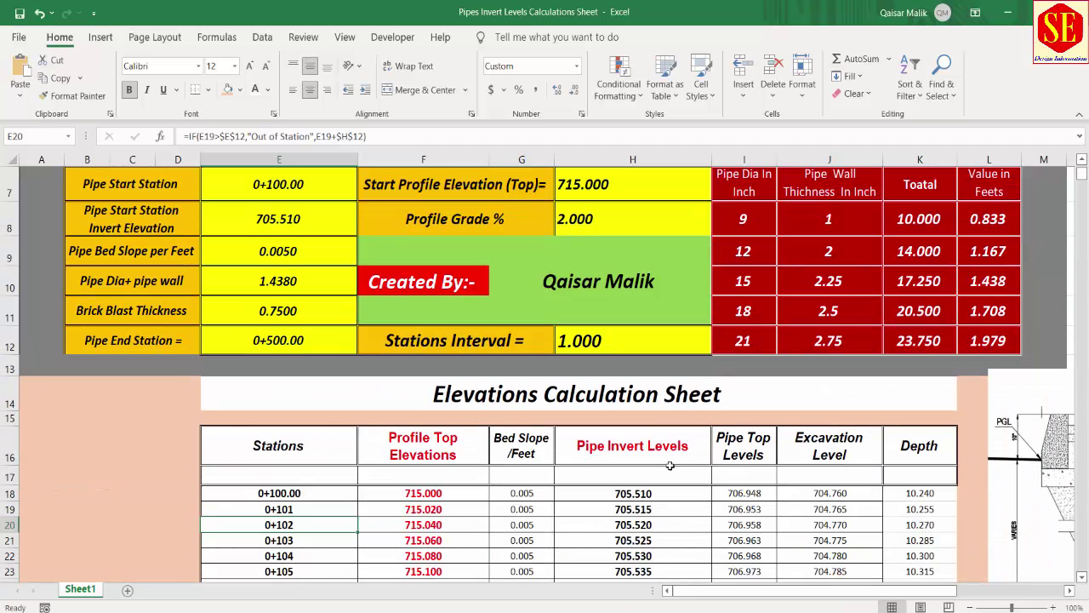
click(645, 501)
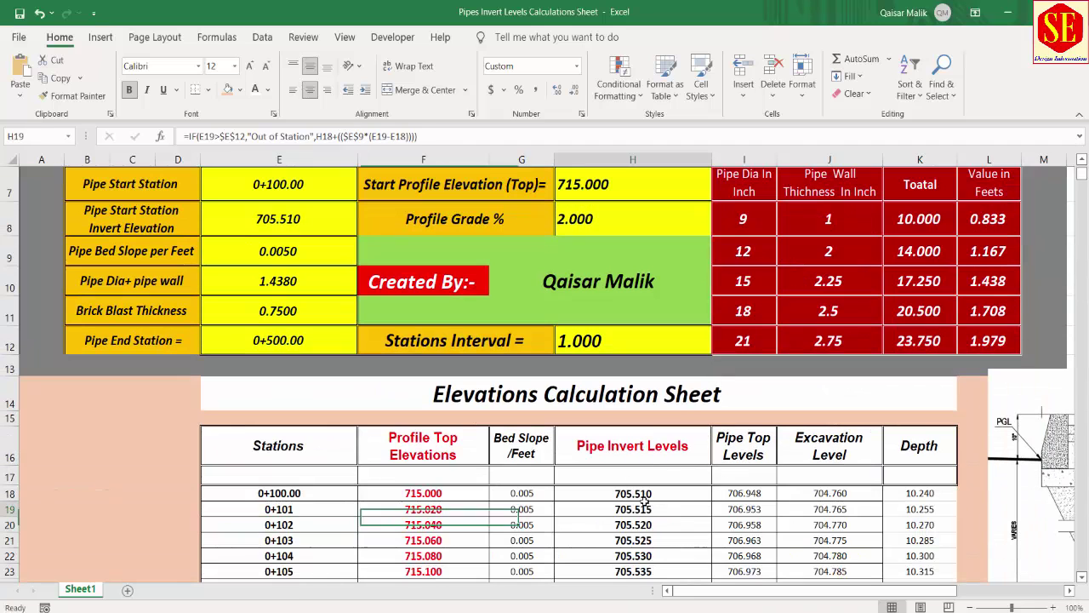
click(722, 496)
click(839, 502)
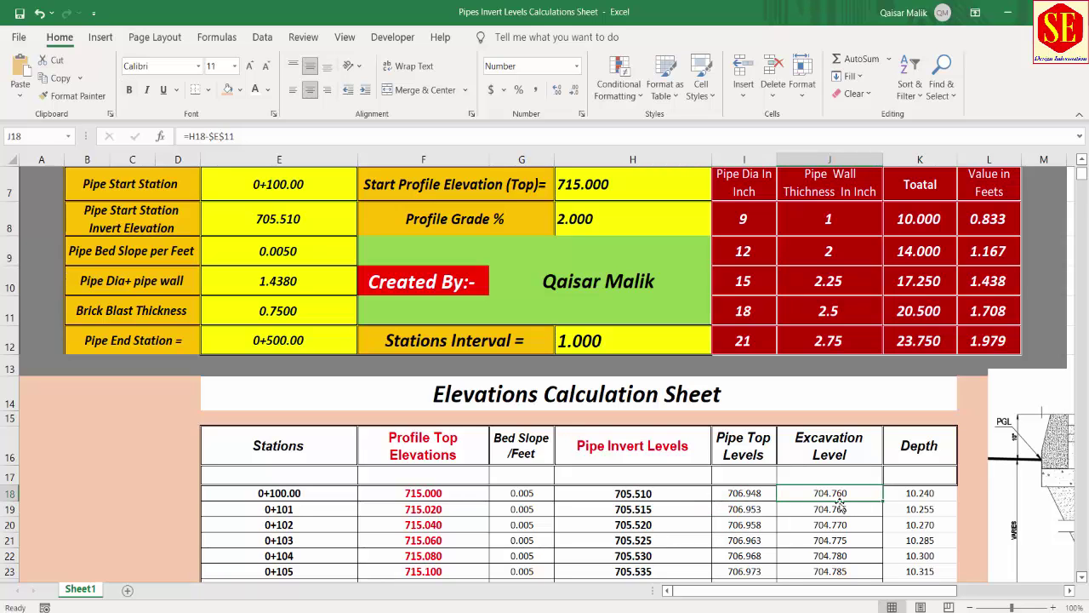
scroll(822, 502, down, 5)
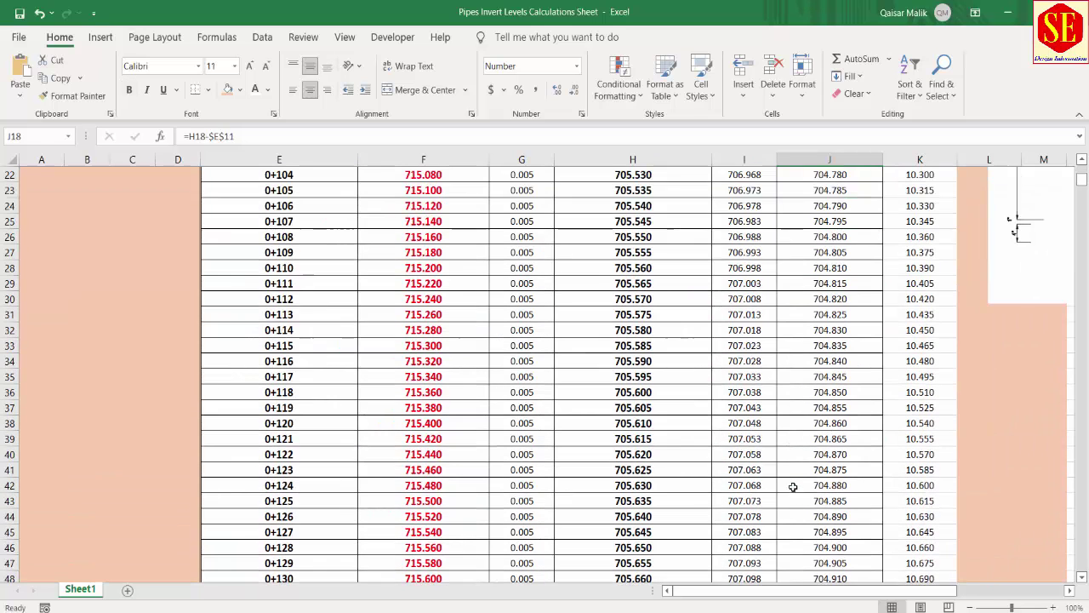
scroll(656, 406, up, 1)
scroll(657, 406, up, 2)
scroll(656, 406, up, 1)
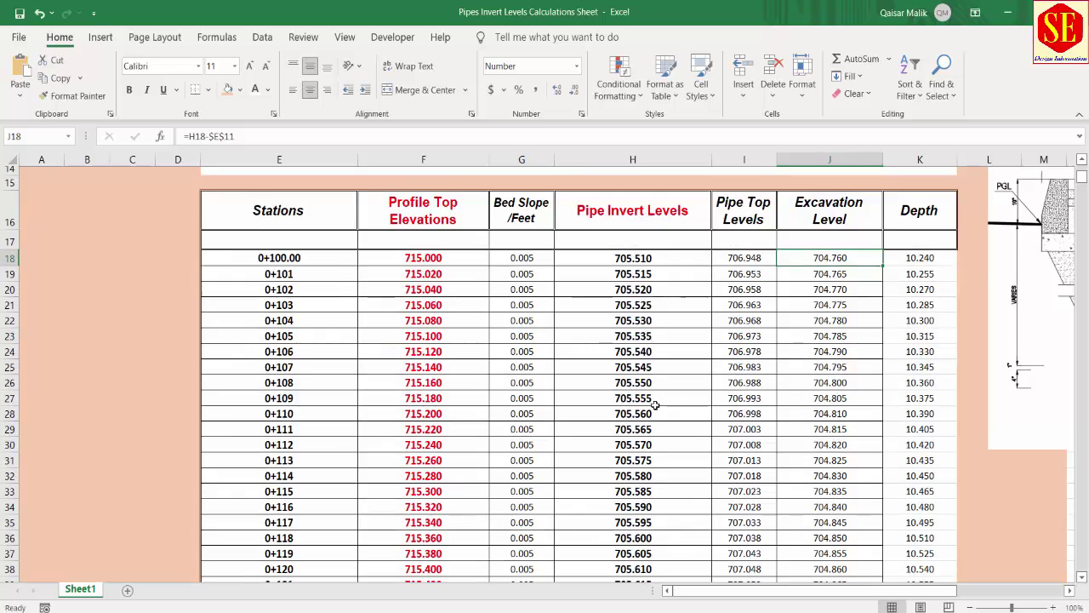
scroll(656, 406, up, 1)
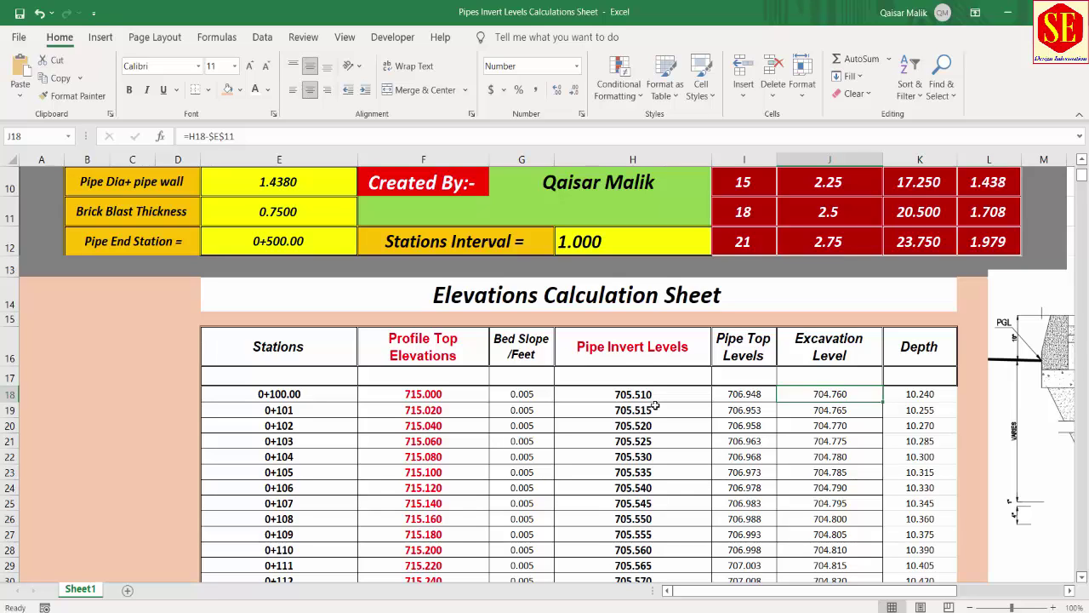
scroll(652, 406, down, 2)
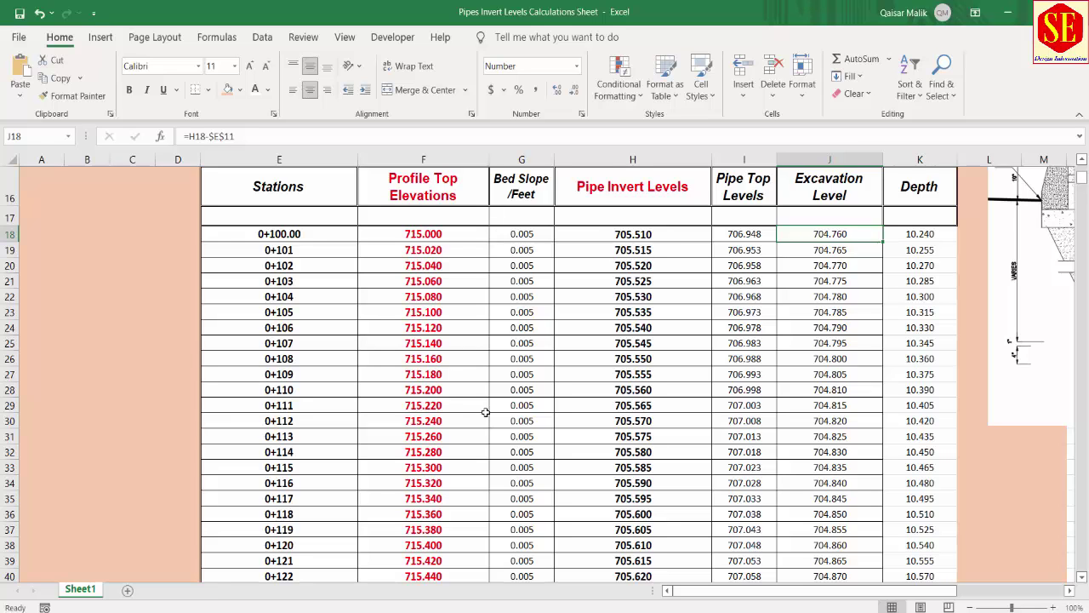
scroll(485, 412, up, 3)
scroll(485, 412, up, 1)
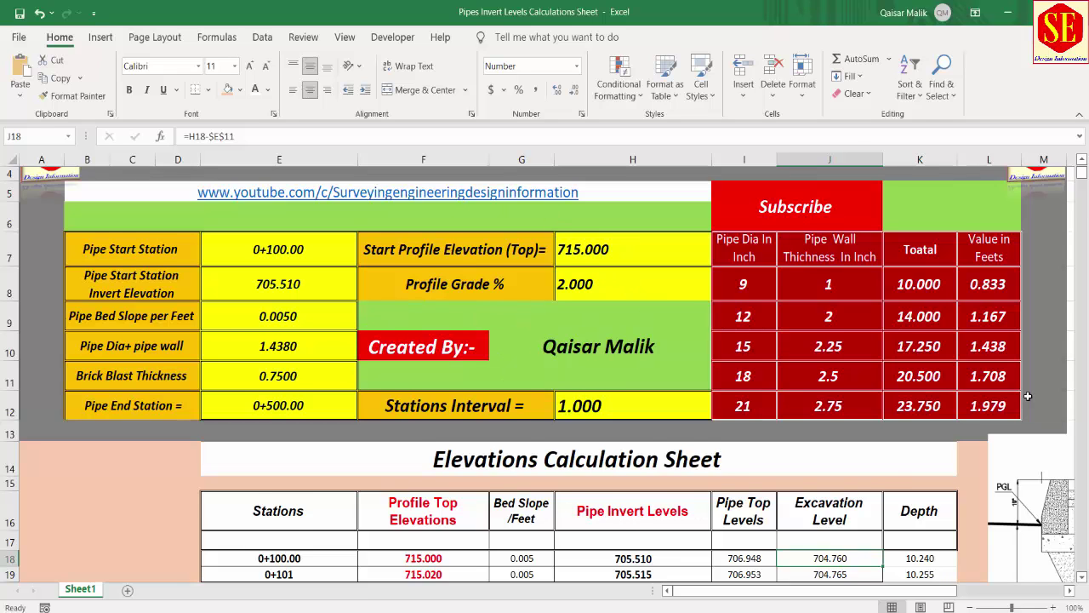
scroll(1027, 395, down, 2)
click(743, 396)
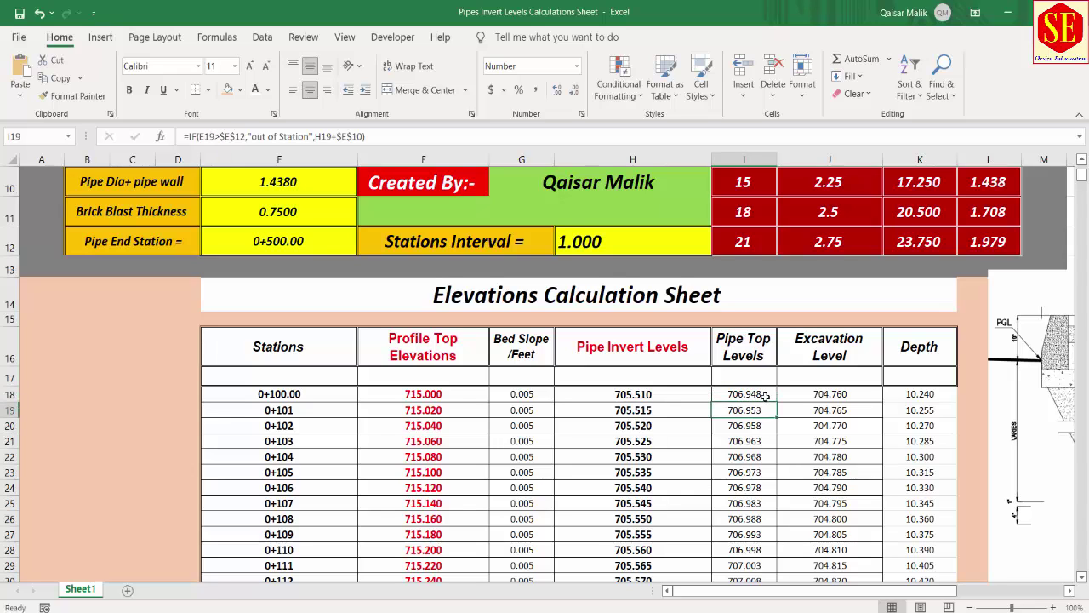
click(755, 425)
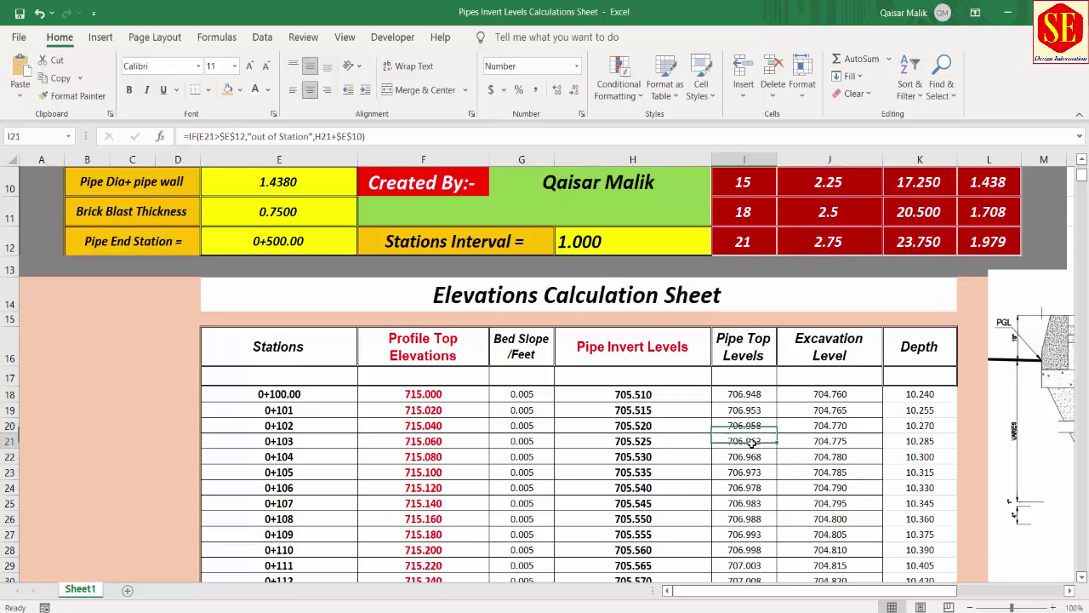
click(752, 444)
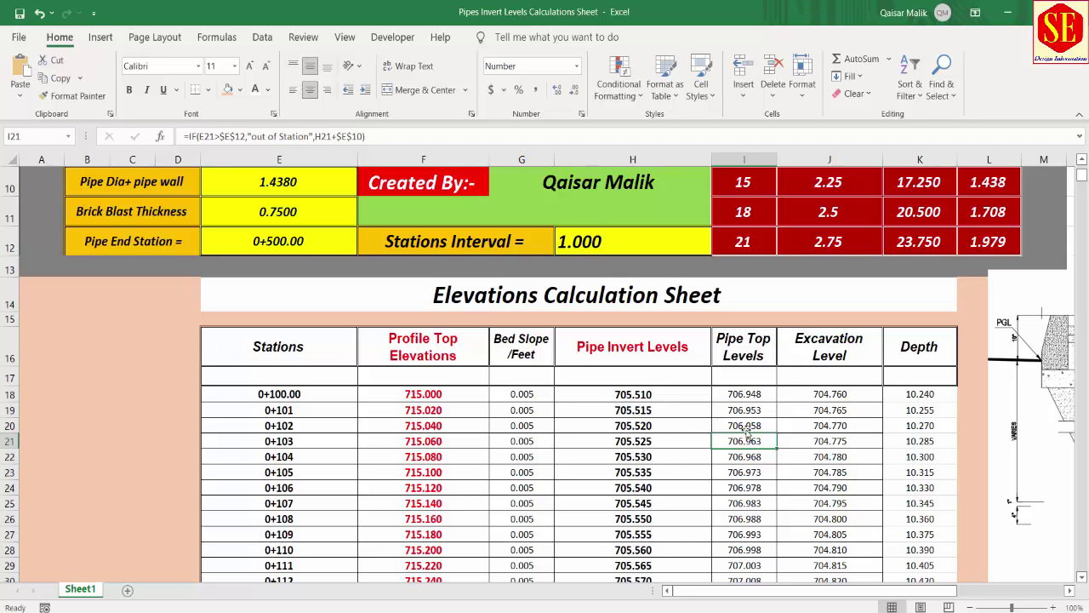
click(749, 394)
drag(749, 393, 745, 550)
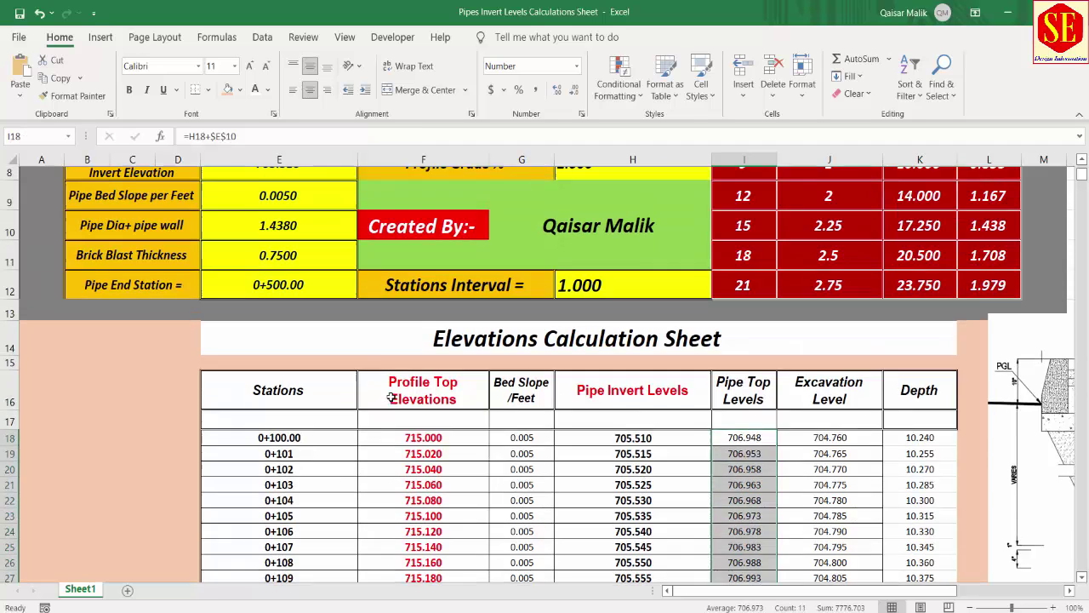
scroll(294, 280, up, 1)
click(294, 280)
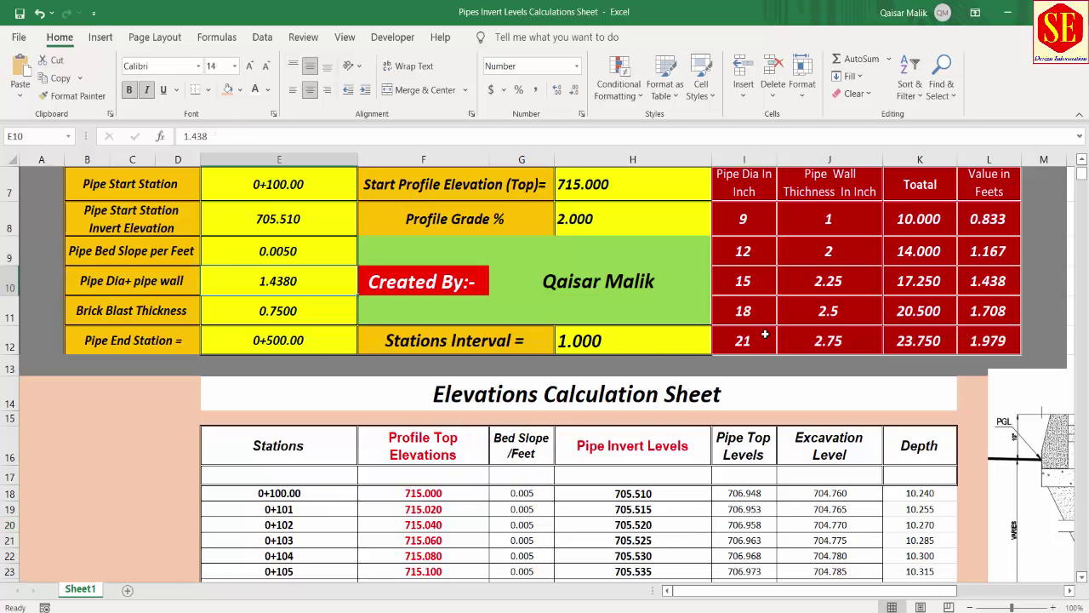
scroll(910, 297, up, 1)
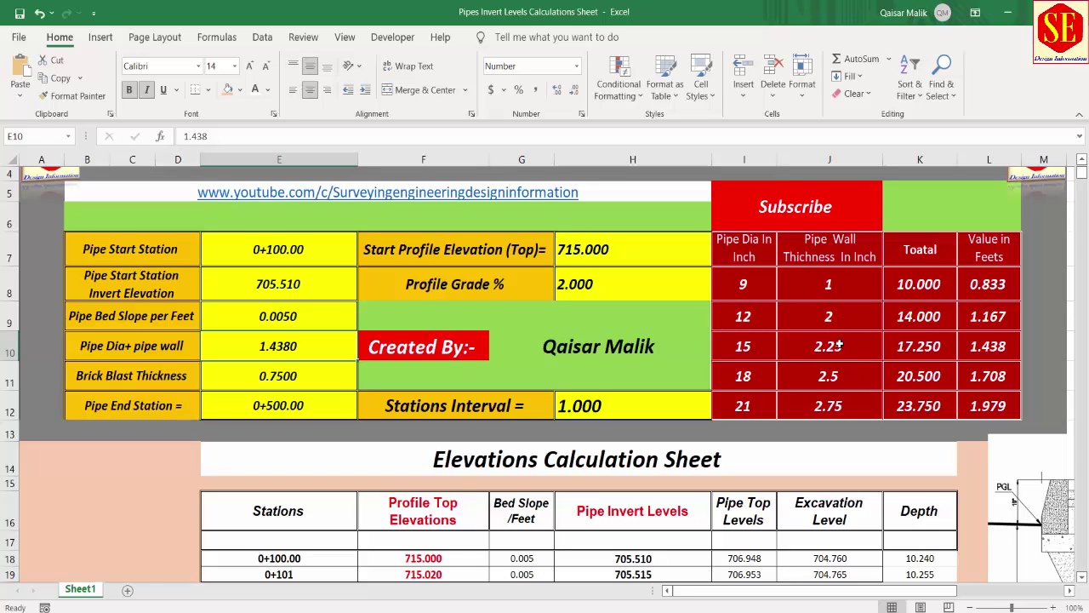
scroll(830, 349, down, 1)
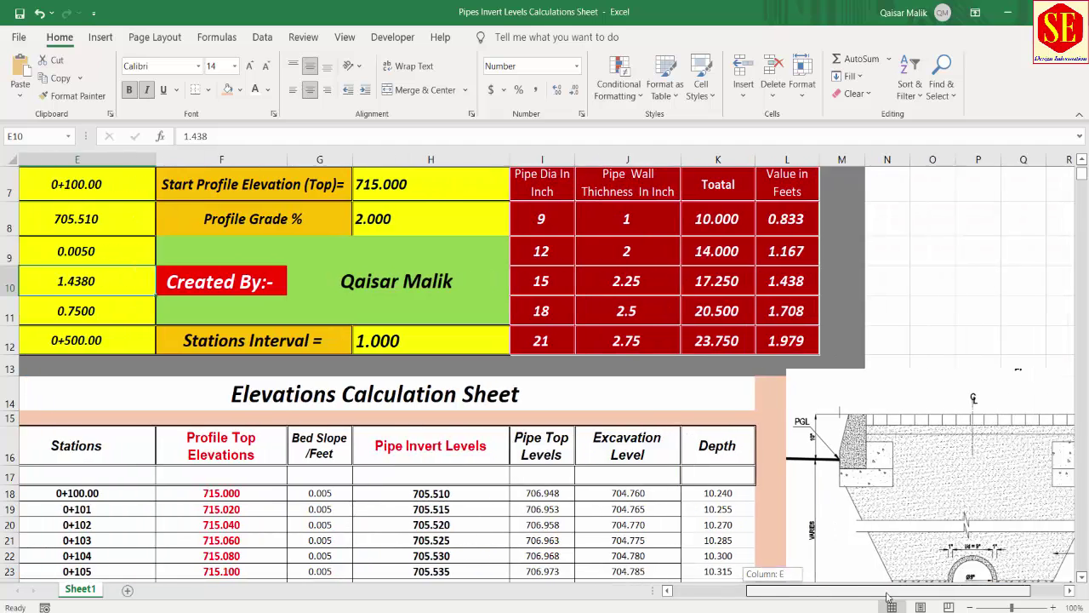
drag(774, 598, 880, 599)
- Scroll through the sewer layout plan to compare the Ø30" trunk line invert levels at MH-18 to MH-25
scroll(865, 468, down, 2)
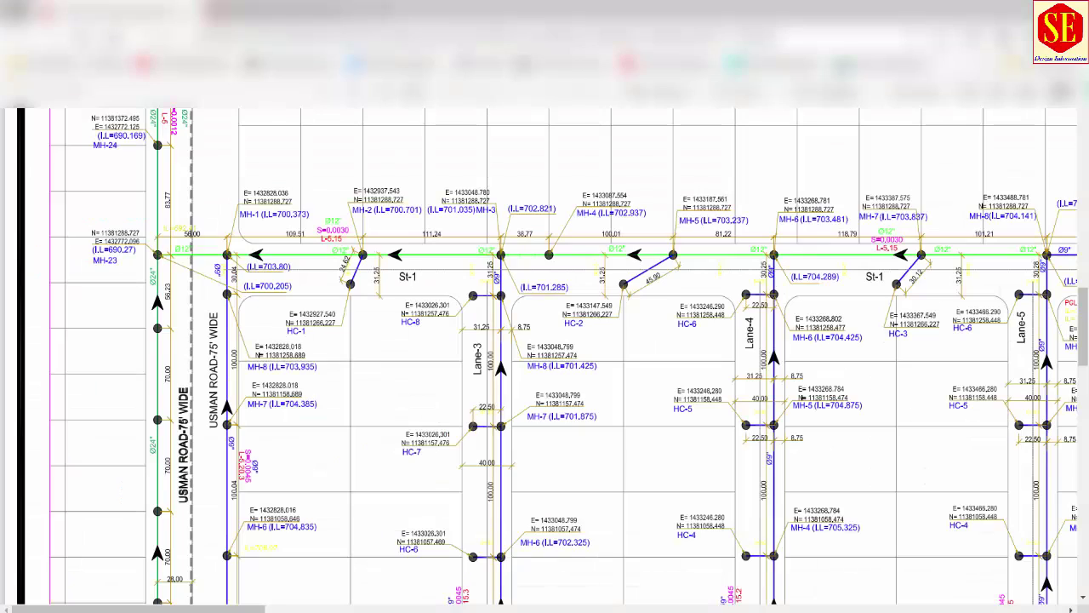
scroll(561, 307, down, 5)
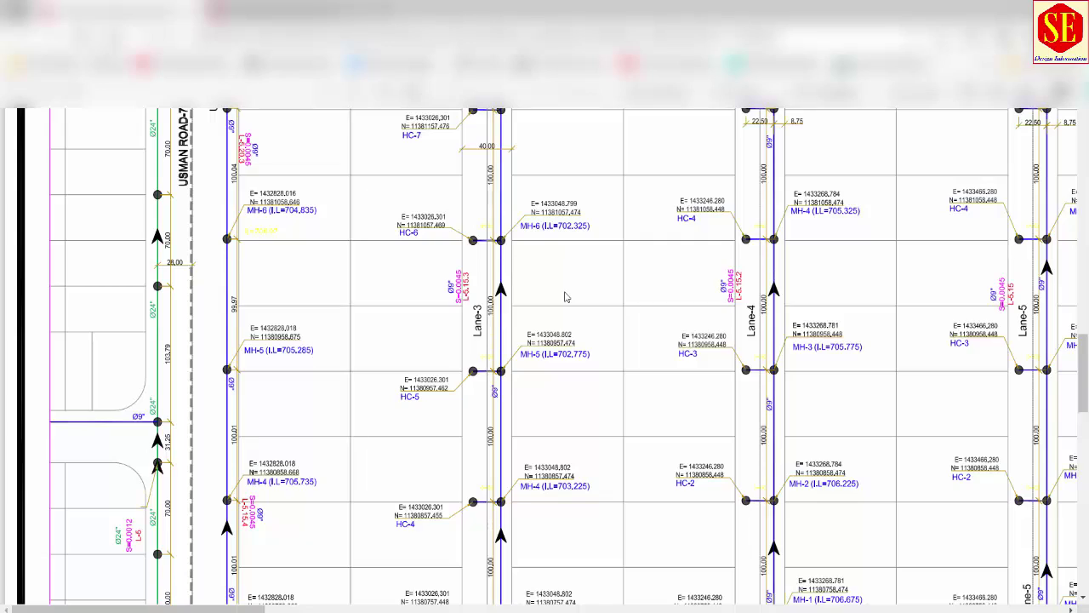
scroll(566, 296, up, 3)
scroll(553, 294, up, 2)
scroll(541, 293, up, 3)
scroll(532, 293, up, 3)
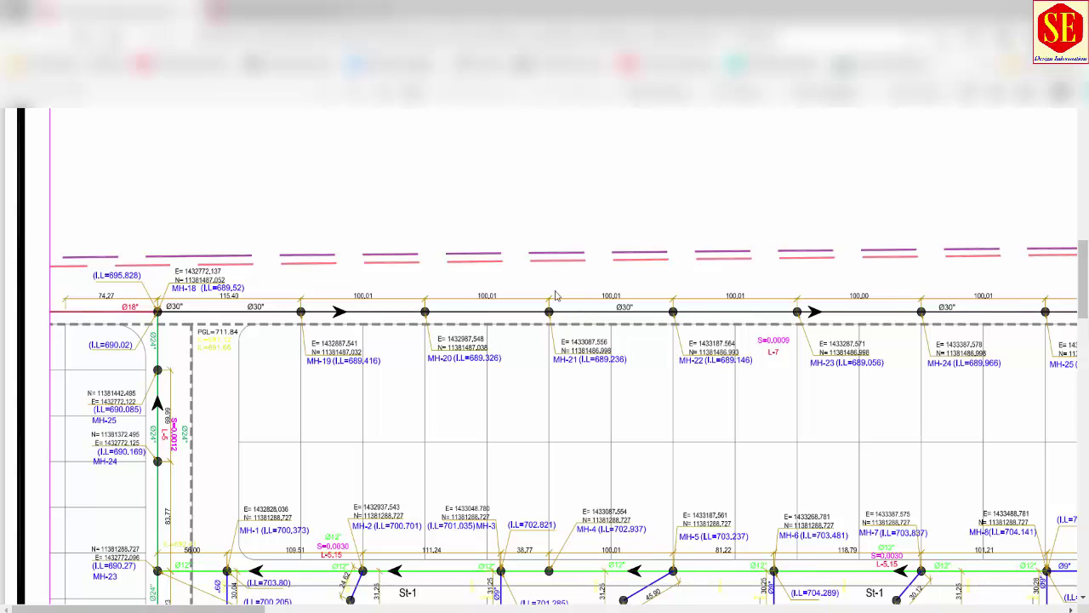
scroll(417, 343, down, 1)
scroll(451, 349, down, 2)
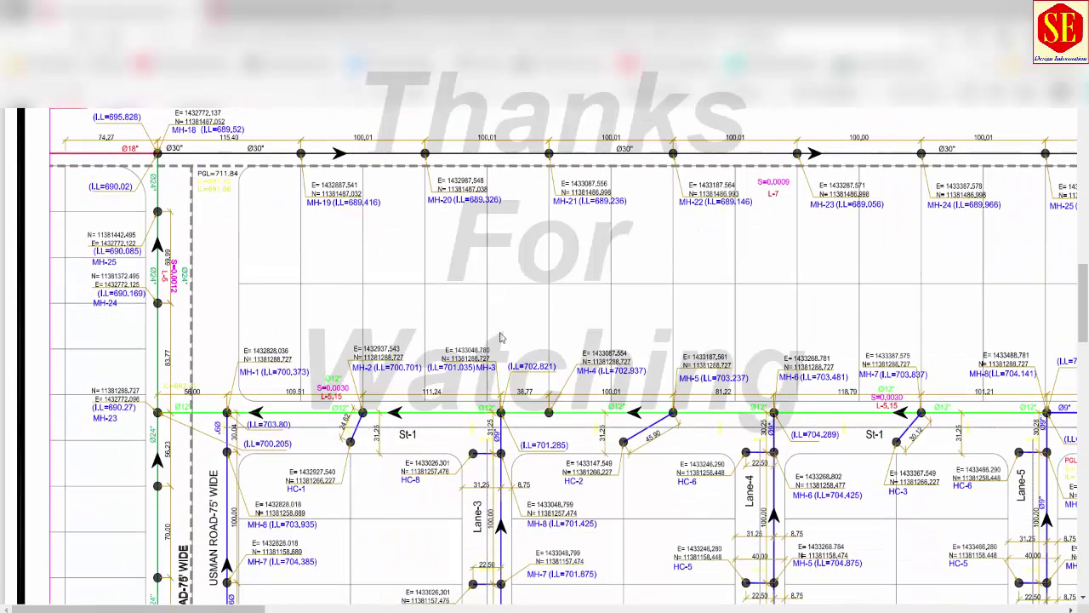